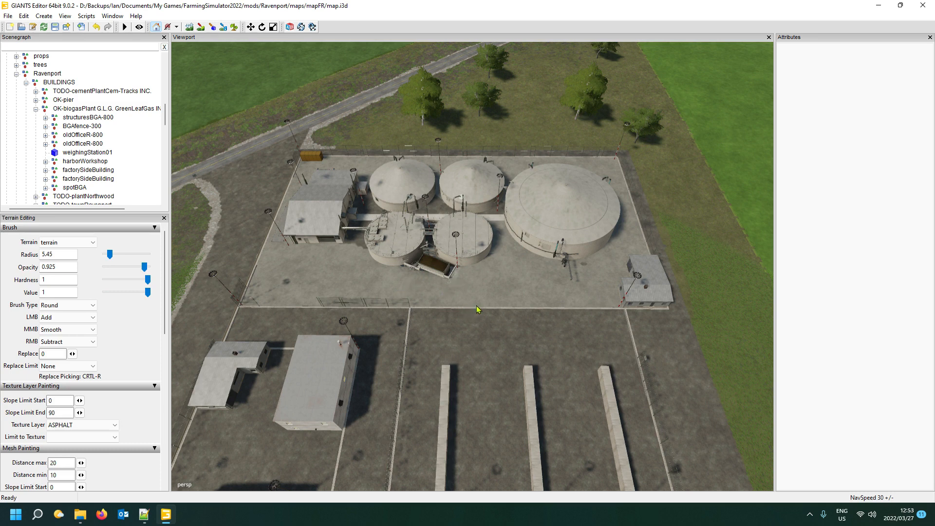
{"action": "left_click_drag", "start_coordinate": [476, 309], "coordinate": [778, 231], "text": "alt"}
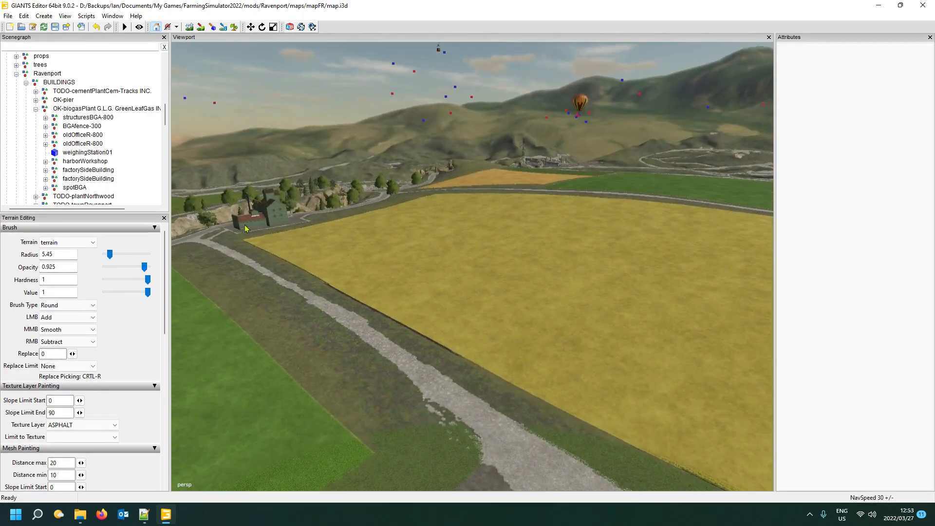
{"action": "left_click_drag", "start_coordinate": [340, 294], "coordinate": [136, 362], "text": "alt"}
{"action": "left_click_drag", "start_coordinate": [416, 317], "coordinate": [327, 341], "text": "alt"}
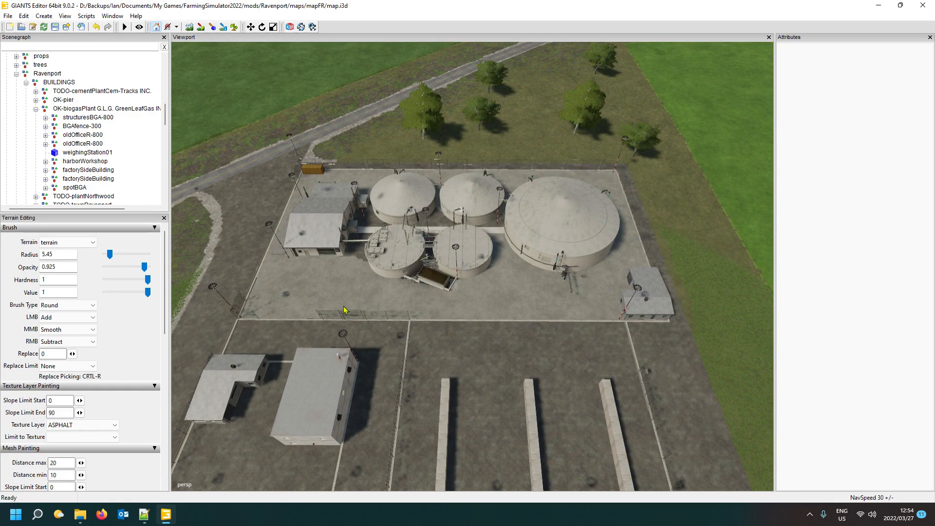
Switch to Notepad++ and compare the bga entry in Ravenport's mapFR placeables.xml with the bga entries in the game's mapUS placeables.xml
{"action": "mouse_move", "coordinate": [83, 517]}
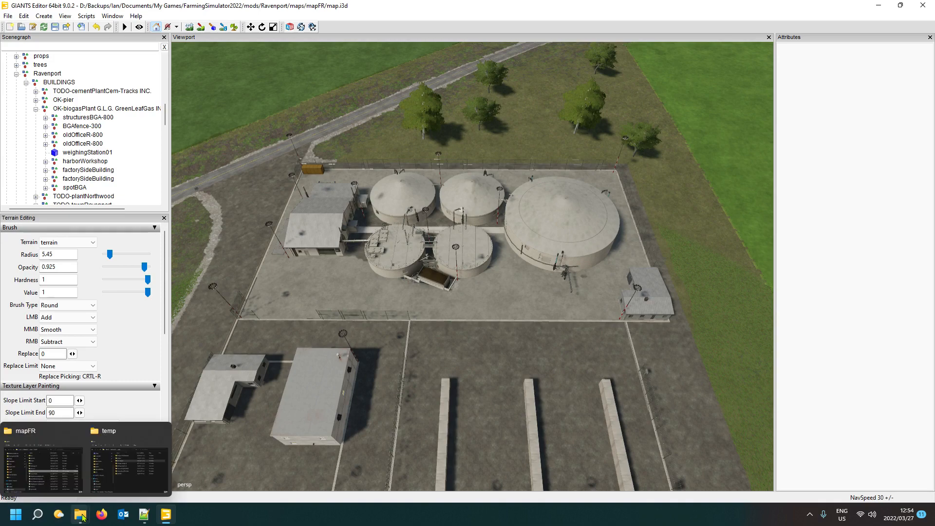
{"action": "mouse_move", "coordinate": [144, 515]}
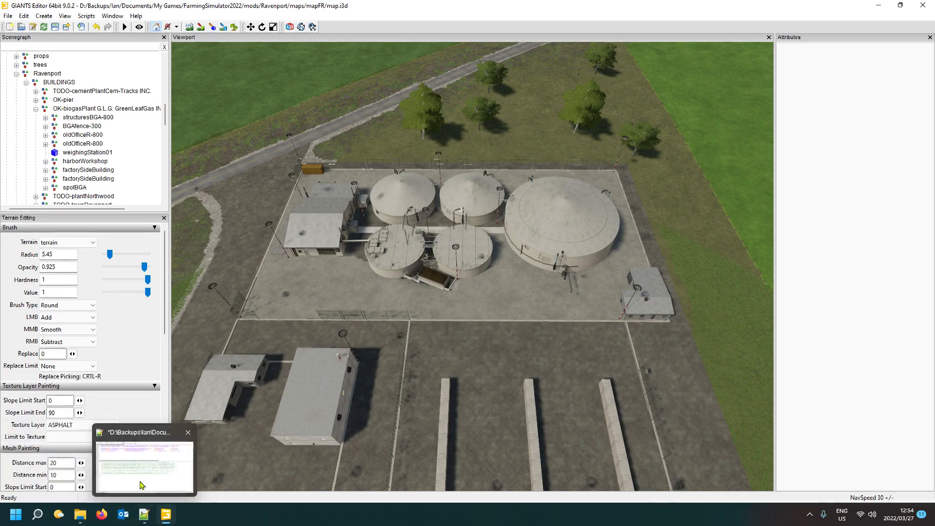
{"action": "left_click", "coordinate": [165, 448]}
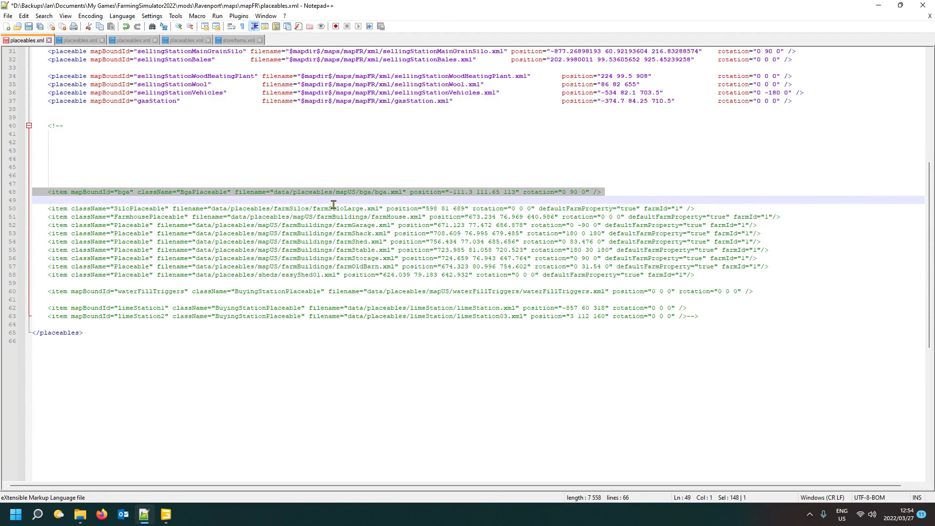
{"action": "left_click", "coordinate": [322, 192]}
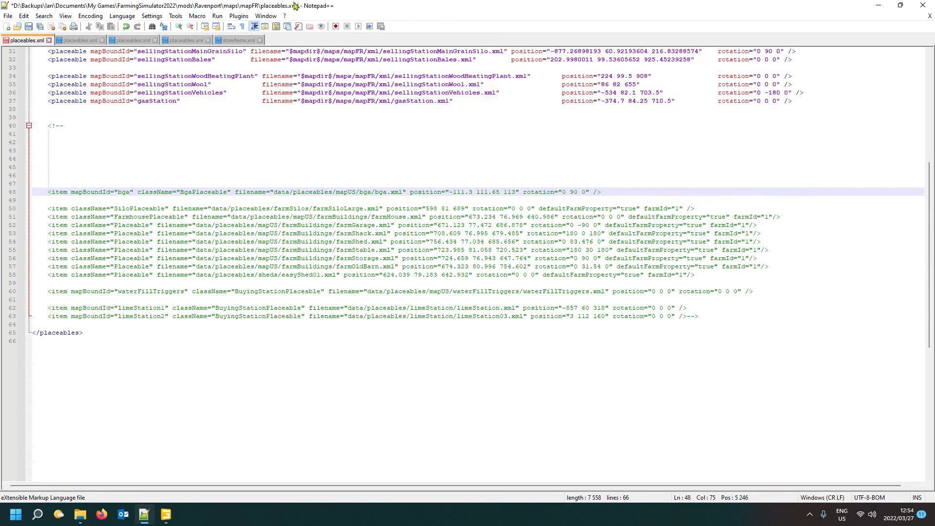
{"action": "scroll", "coordinate": [457, 123], "scroll_direction": "up", "scroll_amount": 6}
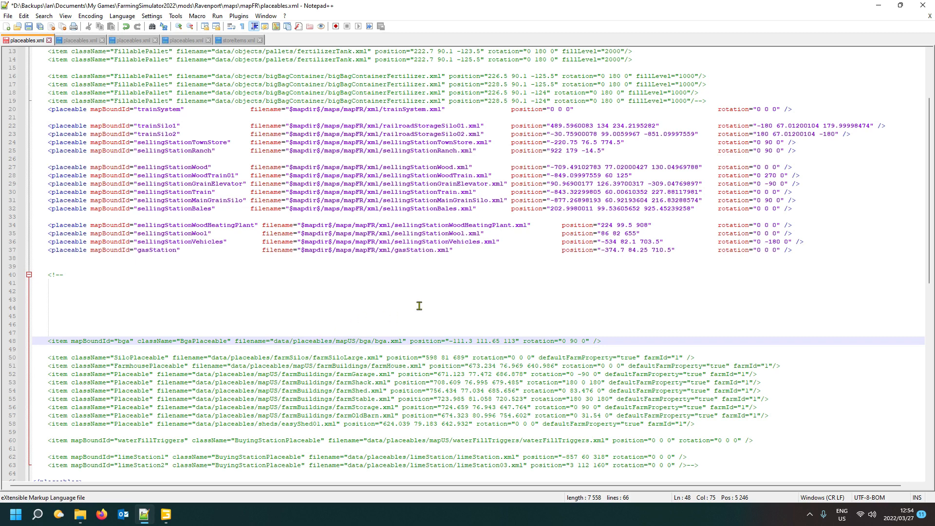
{"action": "mouse_move", "coordinate": [81, 519]}
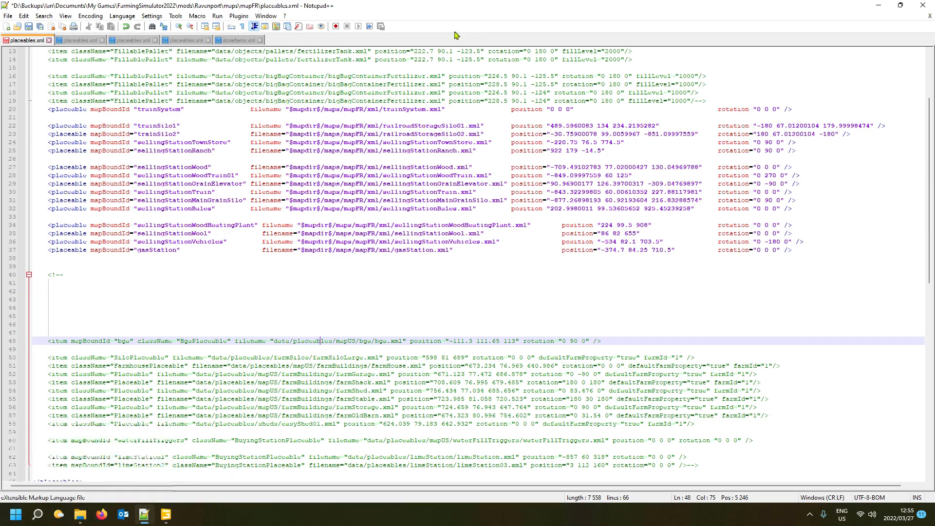
{"action": "left_click", "coordinate": [78, 42]}
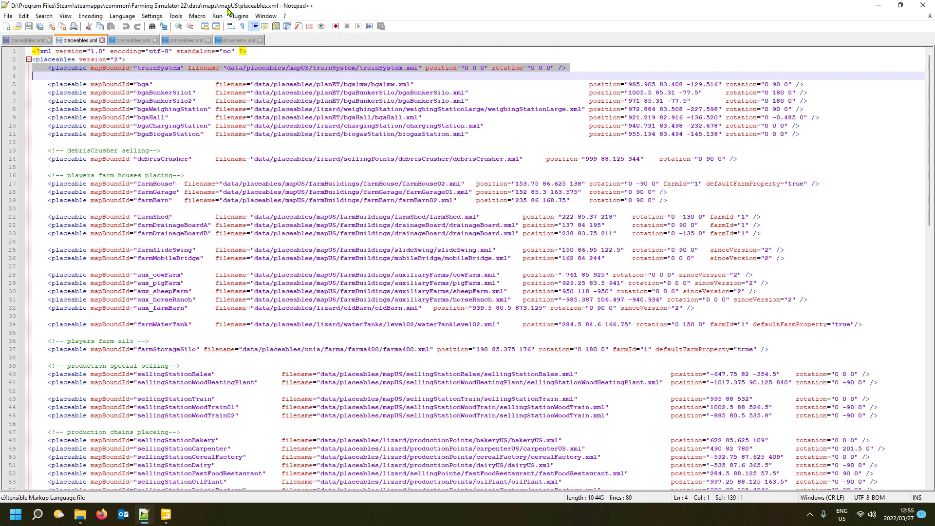
{"action": "left_click", "coordinate": [321, 86]}
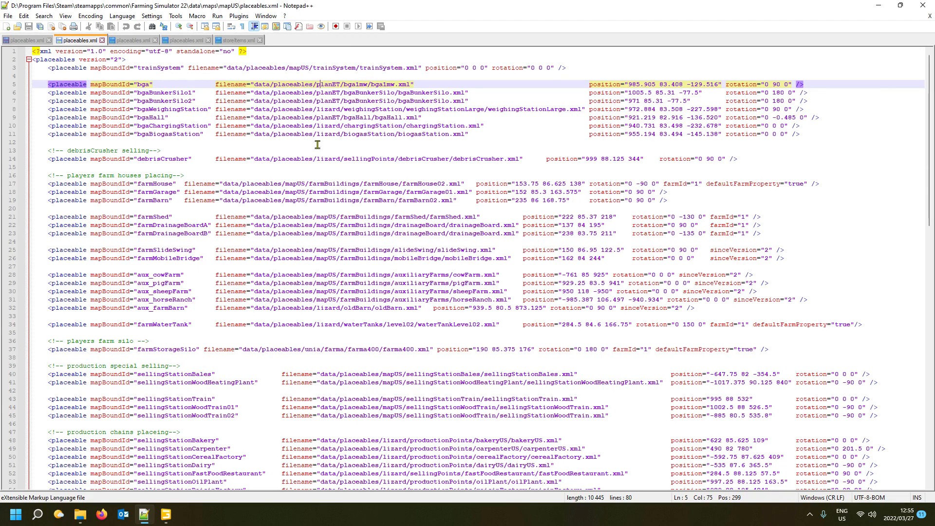
Switch back to GIANTS Editor and start a file import from the Farming Simulator 22 folder data/placeables/planET
{"action": "mouse_move", "coordinate": [165, 515]}
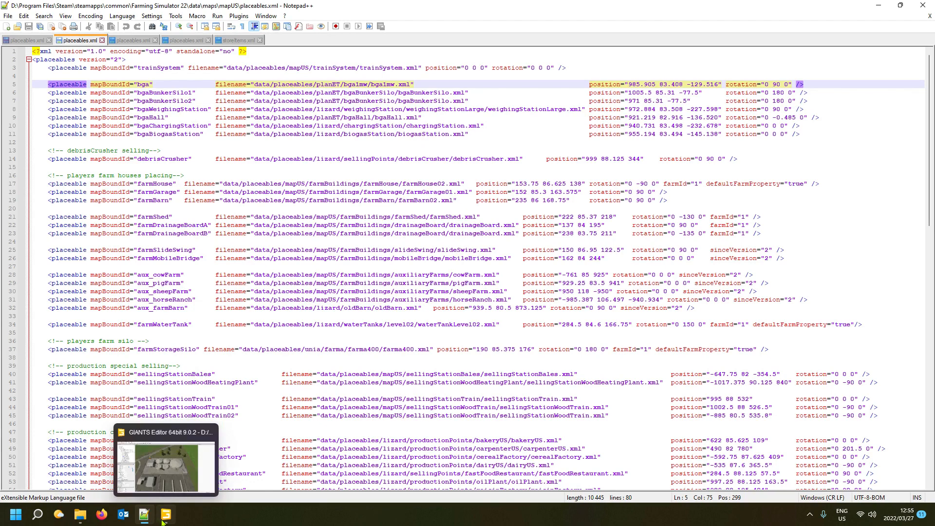
{"action": "left_click", "coordinate": [165, 482]}
{"action": "left_click_drag", "start_coordinate": [420, 301], "coordinate": [610, 282], "text": "alt"}
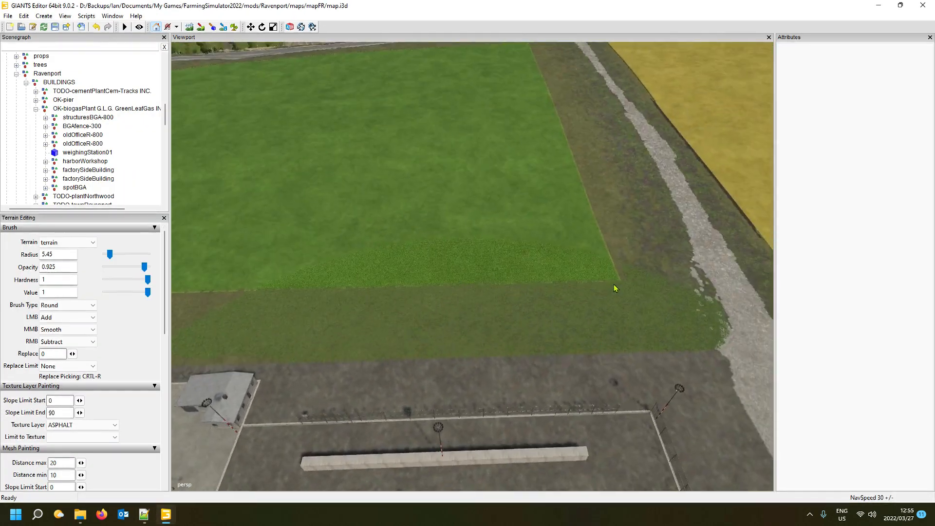
{"action": "left_click", "coordinate": [8, 17]}
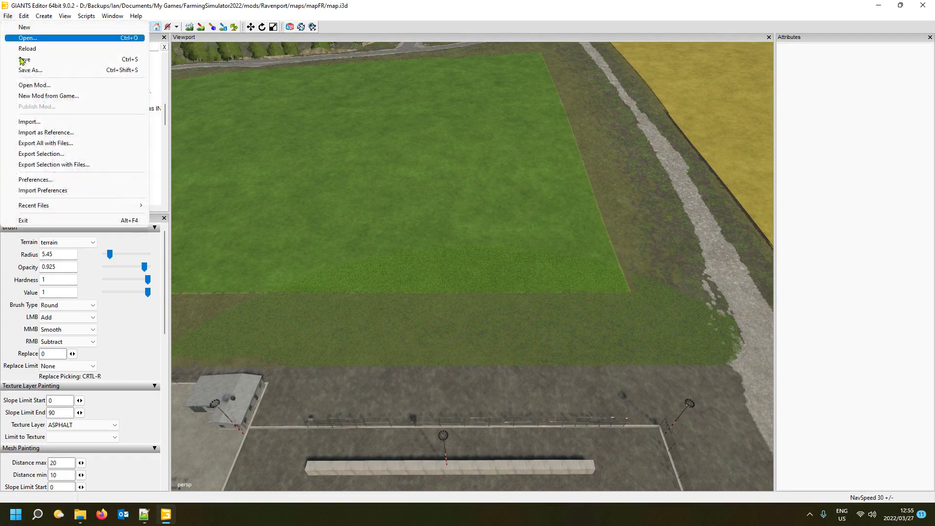
{"action": "left_click", "coordinate": [49, 123]}
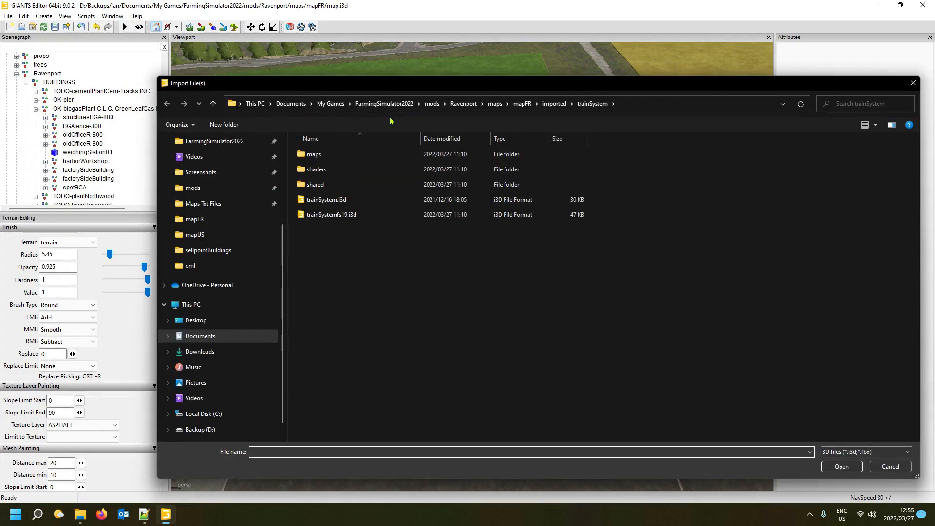
{"action": "scroll", "coordinate": [221, 182], "scroll_direction": "up", "scroll_amount": 1}
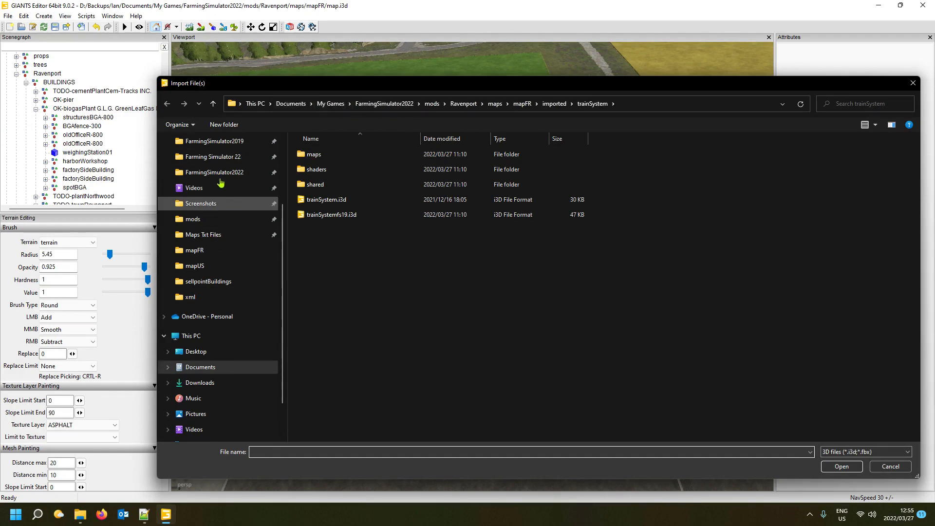
{"action": "left_click", "coordinate": [221, 157]}
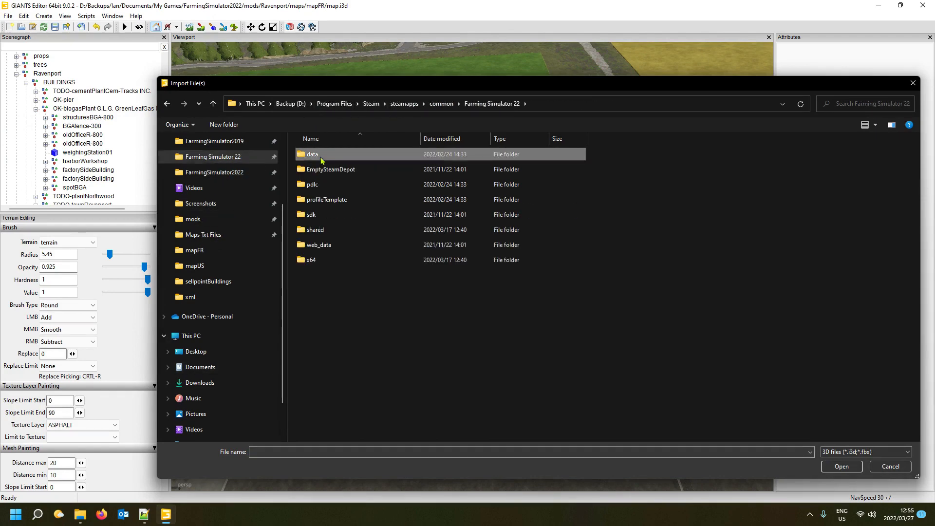
{"action": "double_click", "coordinate": [321, 159]}
{"action": "double_click", "coordinate": [314, 275]}
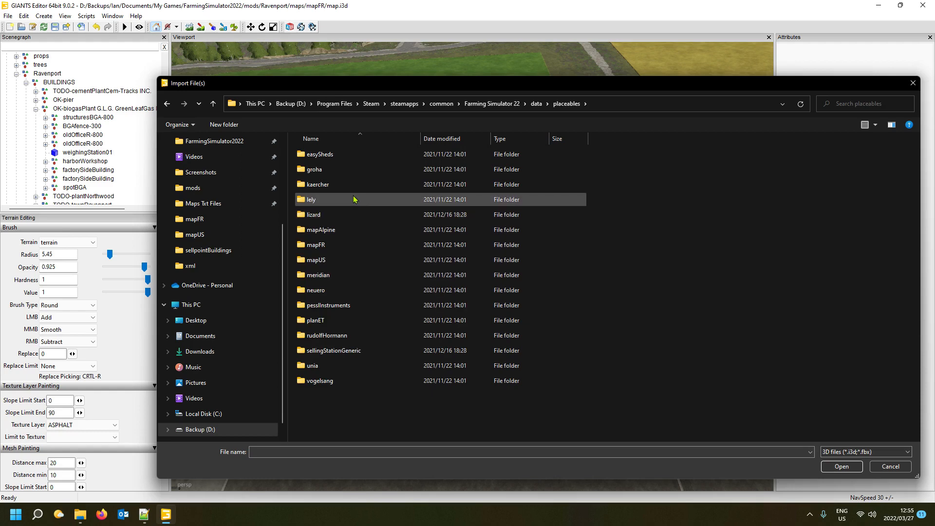
{"action": "double_click", "coordinate": [370, 320]}
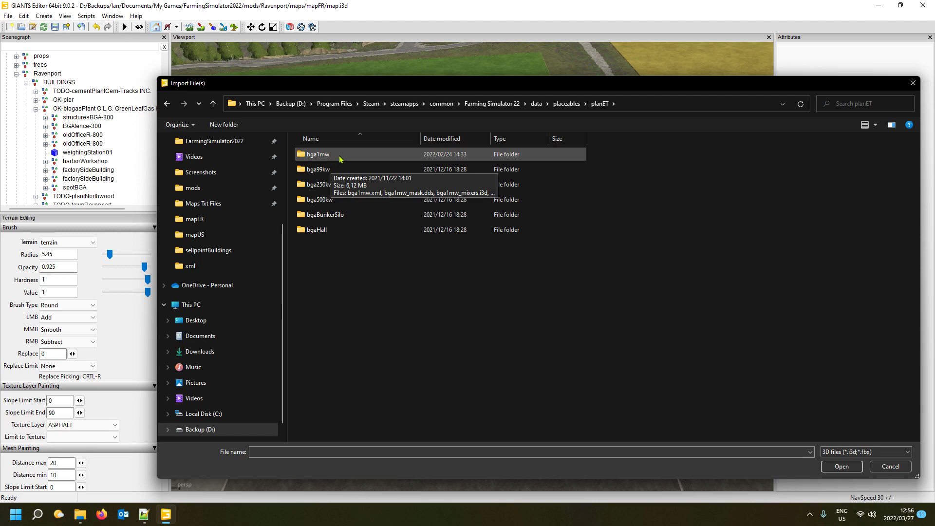
Import bga1mw_mixers.i3d from the bga1mw folder and place it interactively on the concrete yard in front of the biogas tanks
{"action": "double_click", "coordinate": [321, 154]}
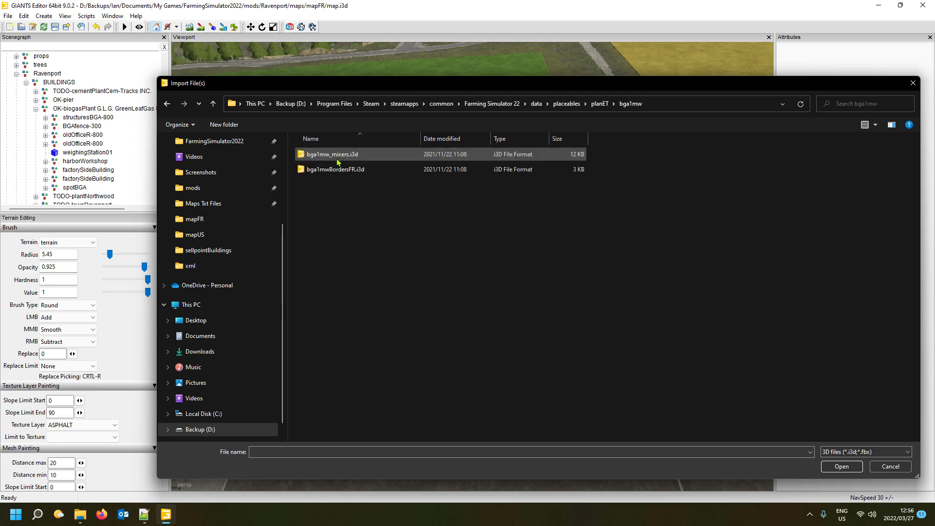
{"action": "double_click", "coordinate": [365, 155]}
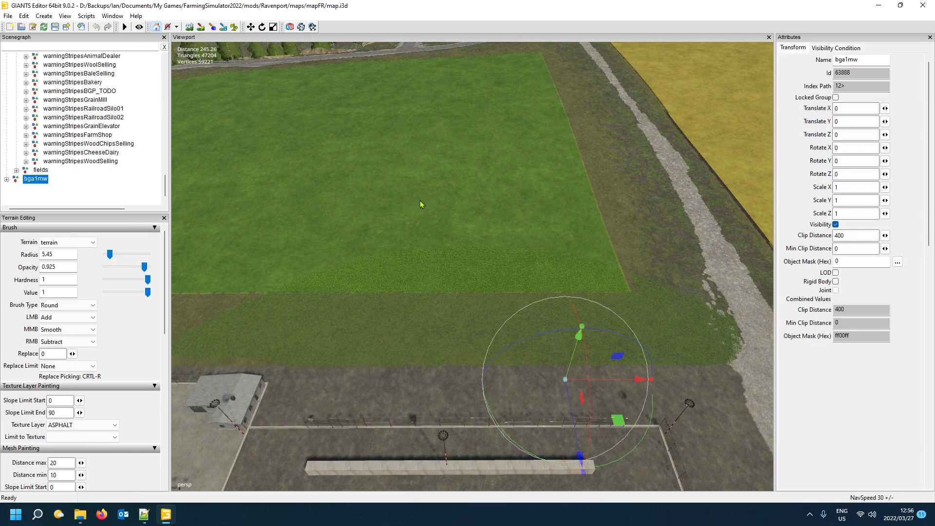
{"action": "left_click_drag", "start_coordinate": [419, 200], "coordinate": [234, 231], "text": "alt"}
{"action": "key", "text": "ctrl+b"}
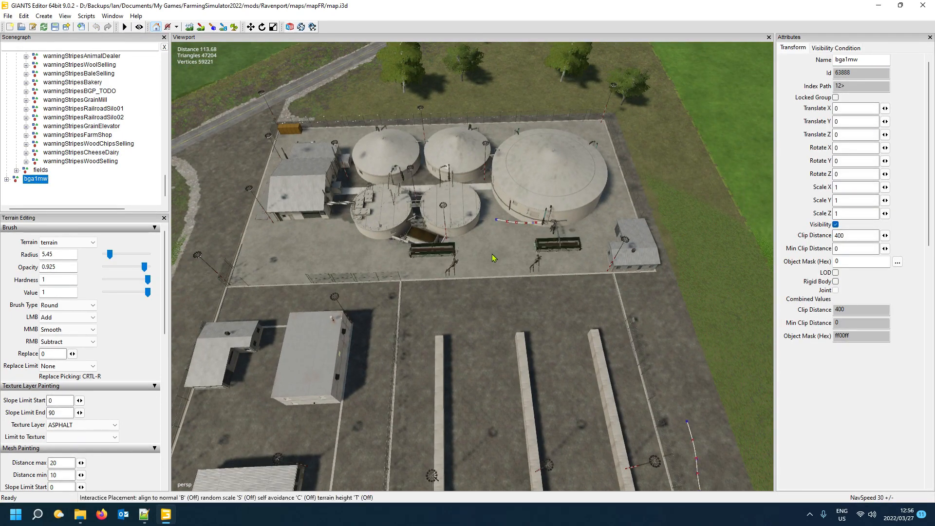
{"action": "left_click", "coordinate": [493, 254]}
{"action": "left_click_drag", "start_coordinate": [521, 333], "coordinate": [538, 359], "text": "alt"}
{"action": "scroll", "coordinate": [541, 373], "scroll_direction": "down", "scroll_amount": 5}
{"action": "scroll", "coordinate": [538, 359], "scroll_direction": "up", "scroll_amount": 1}
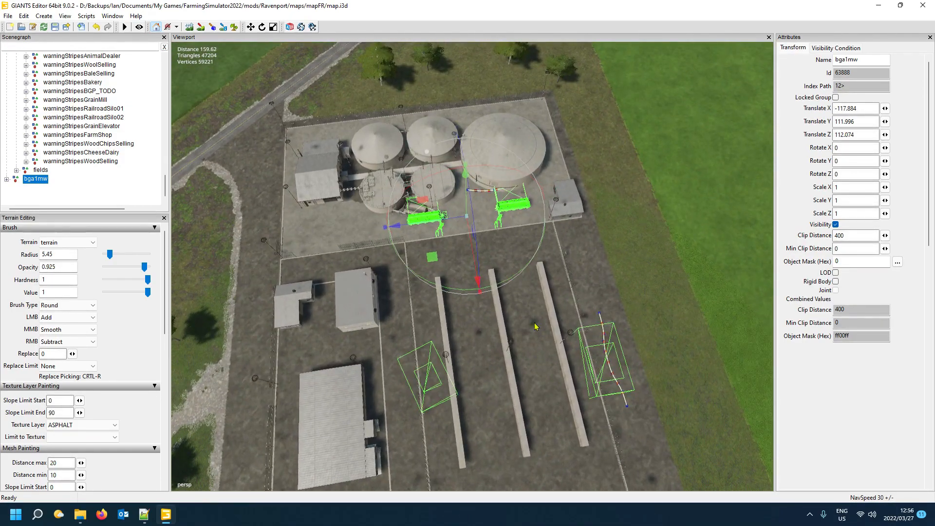
Move the imported bga1mw group along Z to about 27.1, beside the plant, and delete it from the scene
{"action": "left_click_drag", "start_coordinate": [538, 207], "coordinate": [624, 181]}
{"action": "left_click_drag", "start_coordinate": [452, 240], "coordinate": [471, 271], "text": "alt"}
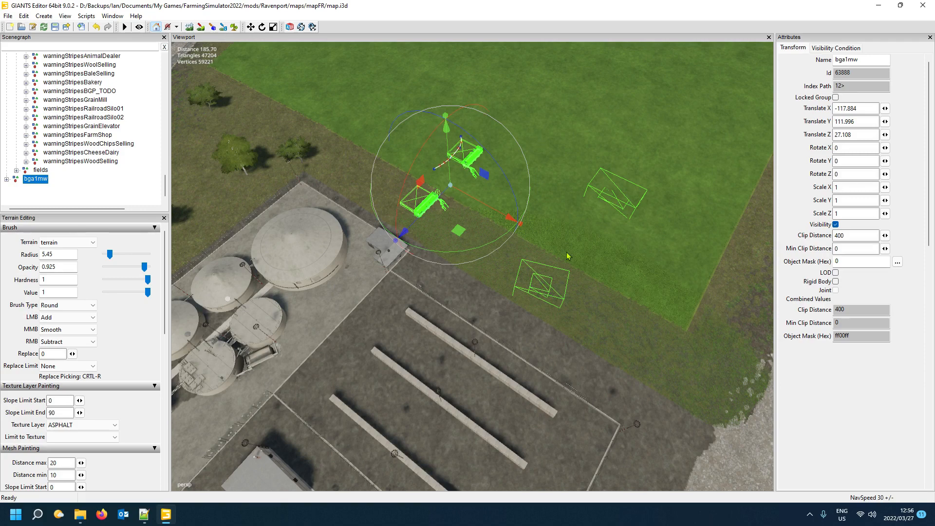
{"action": "key", "text": "Delete"}
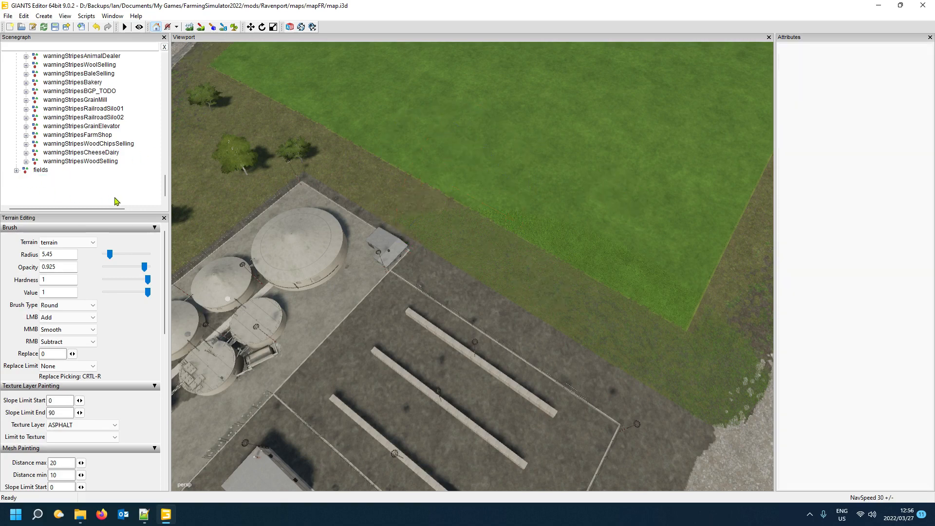
Import bga250kw.i3d from the planET/bga250kw folder into the map
{"action": "left_click_drag", "start_coordinate": [352, 295], "coordinate": [296, 266], "text": "alt"}
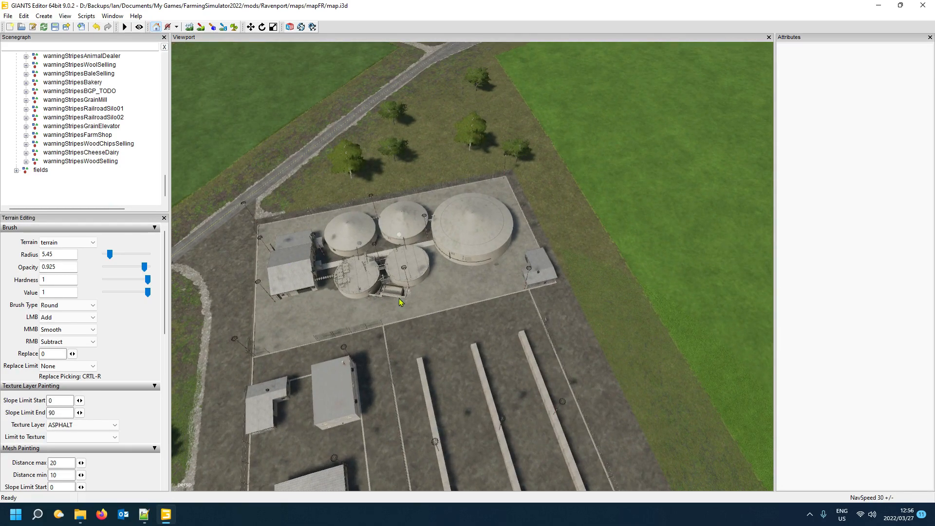
{"action": "left_click", "coordinate": [8, 16]}
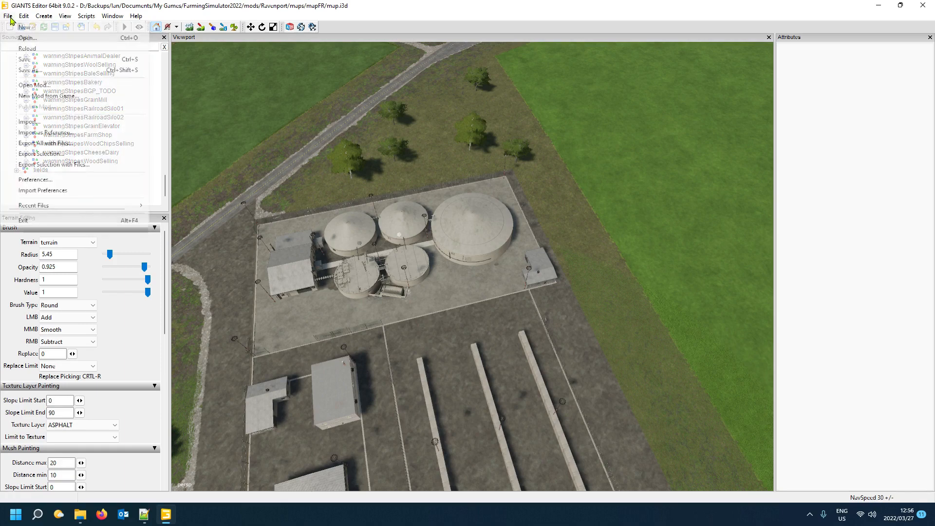
{"action": "left_click", "coordinate": [40, 122]}
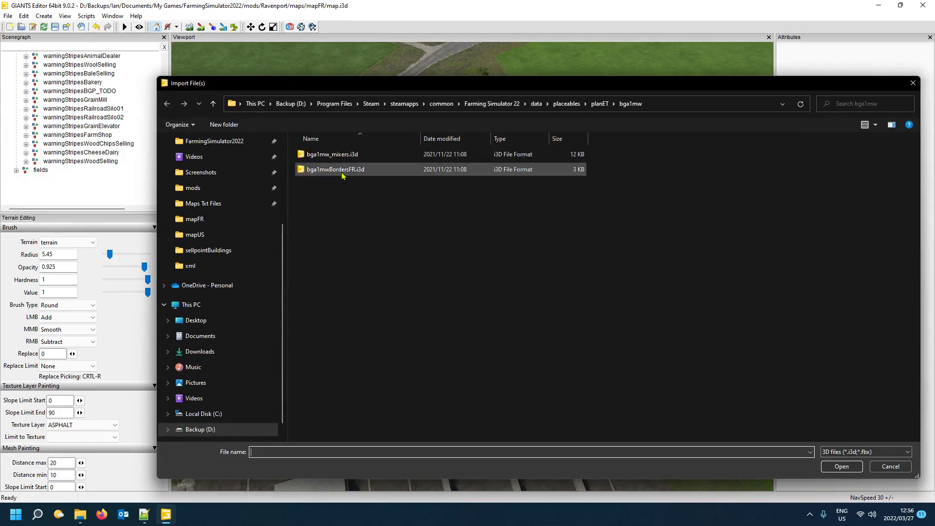
{"action": "left_click", "coordinate": [599, 103]}
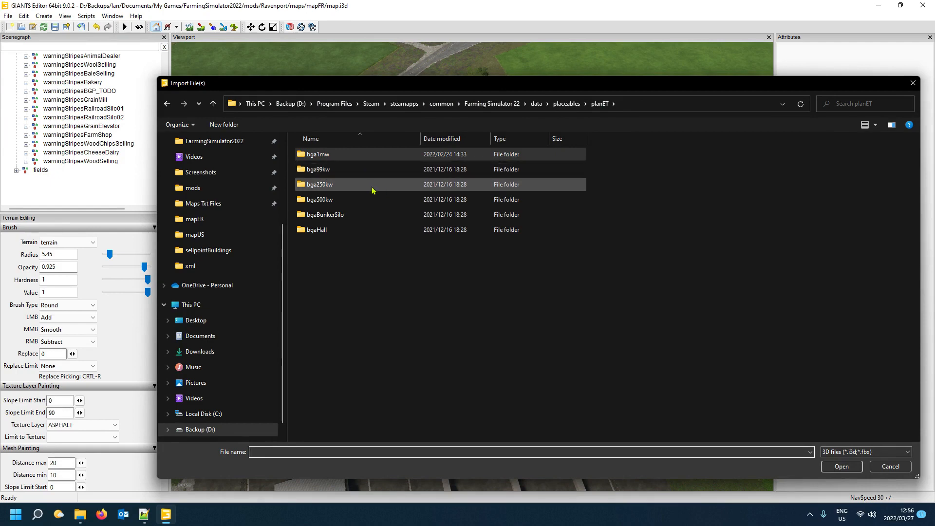
{"action": "double_click", "coordinate": [371, 185]}
{"action": "double_click", "coordinate": [322, 155]}
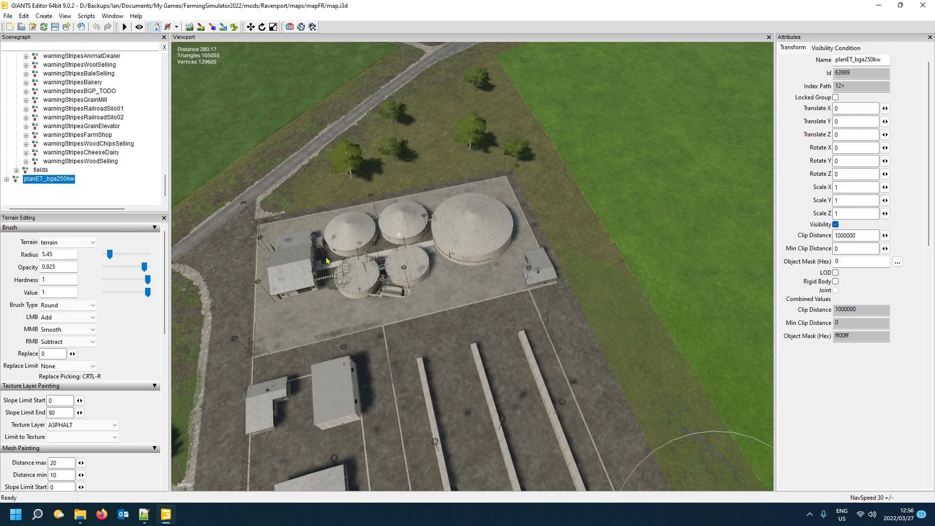
Place the bga250kw plant on the grass beside the yard at about X -115, Z 24.3, turned roughly 90 degrees about the vertical axis
{"action": "left_click", "coordinate": [458, 317]}
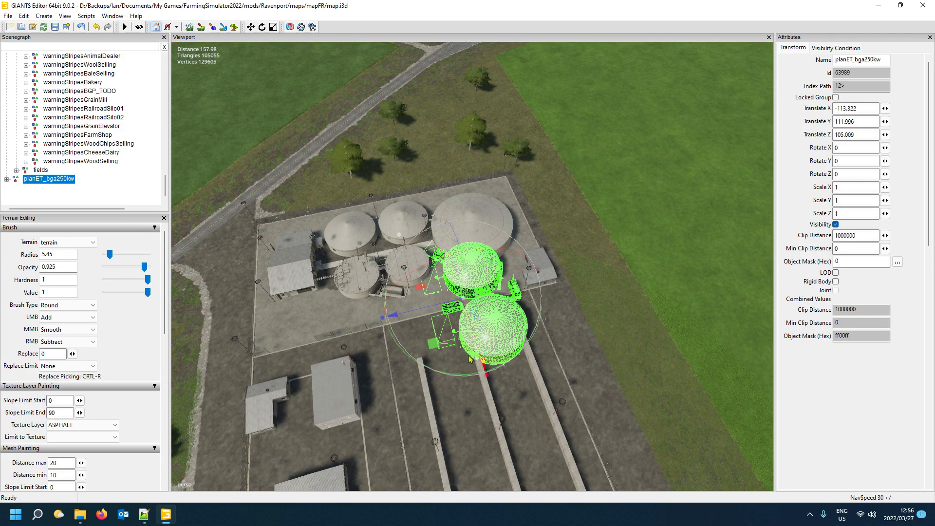
{"action": "left_click_drag", "start_coordinate": [480, 376], "coordinate": [556, 286]}
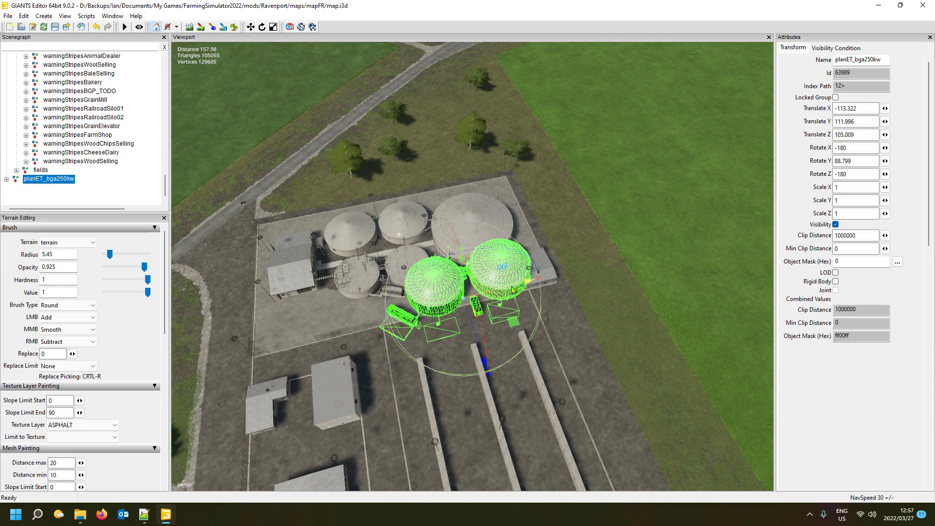
{"action": "left_click_drag", "start_coordinate": [528, 280], "coordinate": [704, 234]}
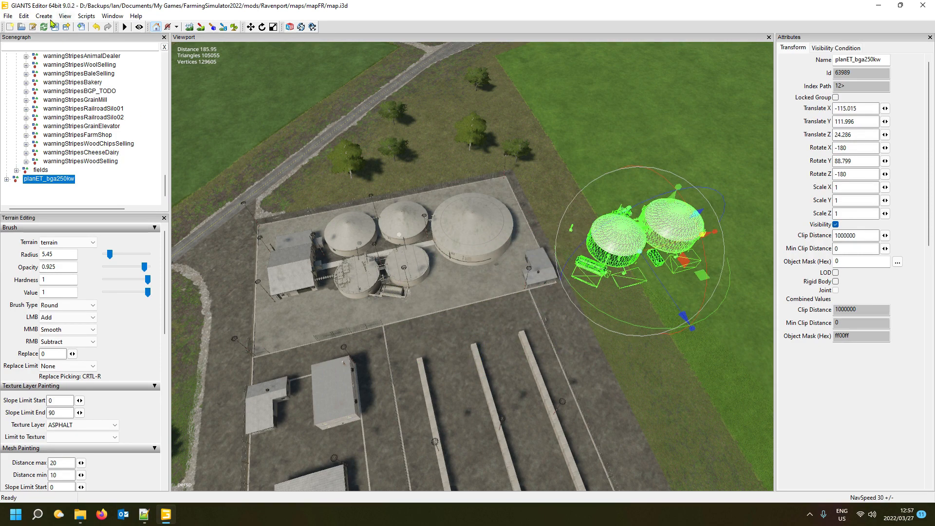
Import the bga500kw model from the planET/bga500kw folder into the map
{"action": "left_click", "coordinate": [10, 18]}
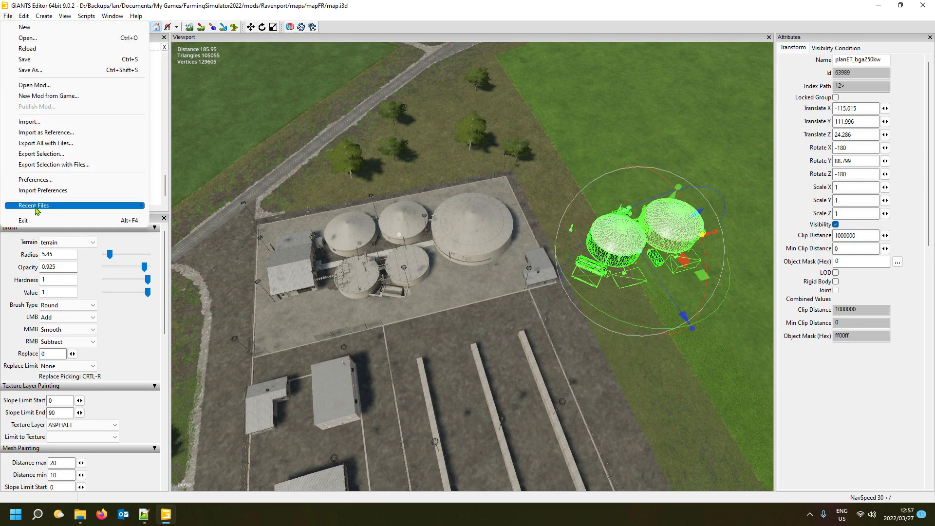
{"action": "left_click", "coordinate": [44, 122]}
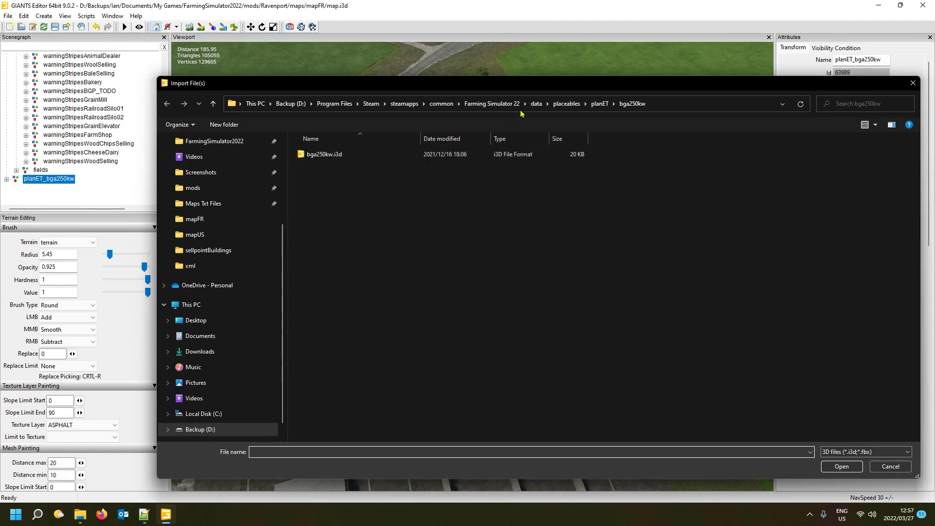
{"action": "left_click", "coordinate": [600, 104]}
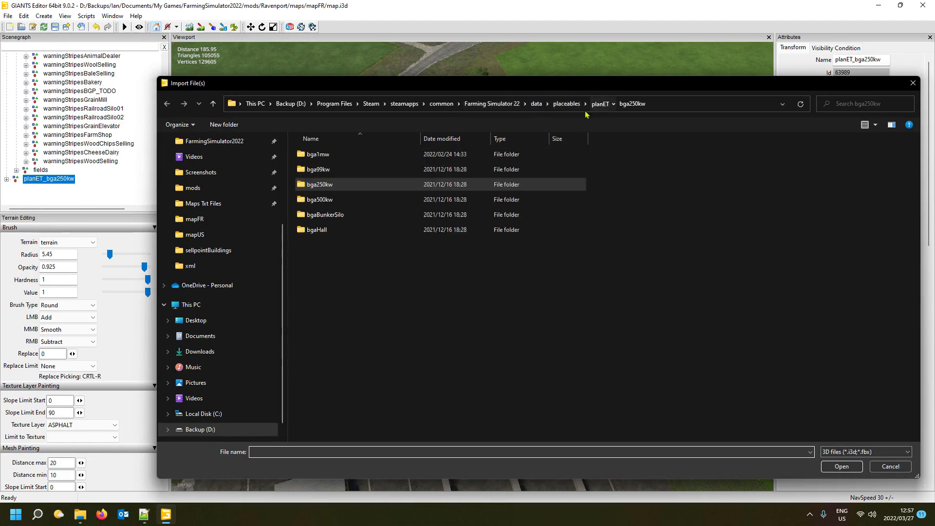
{"action": "double_click", "coordinate": [355, 201]}
{"action": "double_click", "coordinate": [324, 156]}
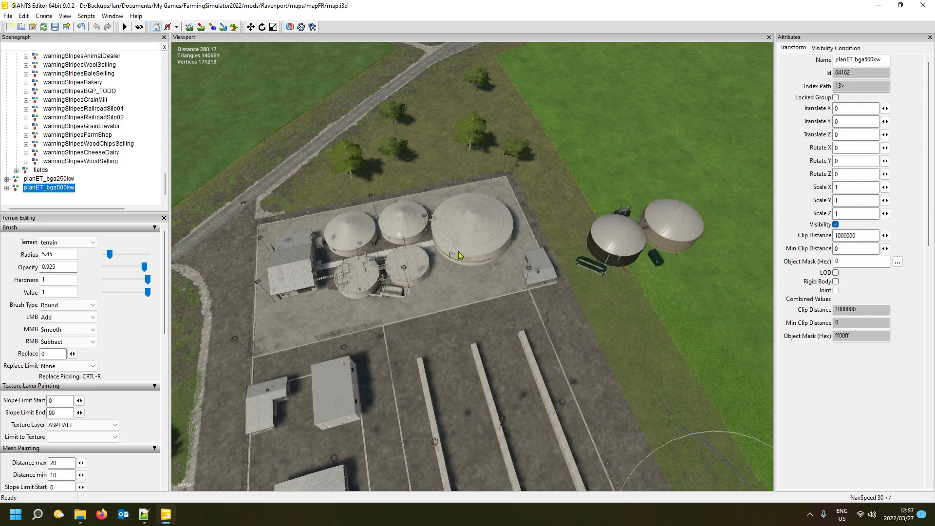
Place the bga500kw plant over the existing biogas tanks at about X -146, Z 137, turned roughly 90 degrees about the vertical axis
{"action": "key", "text": "ctrl+b"}
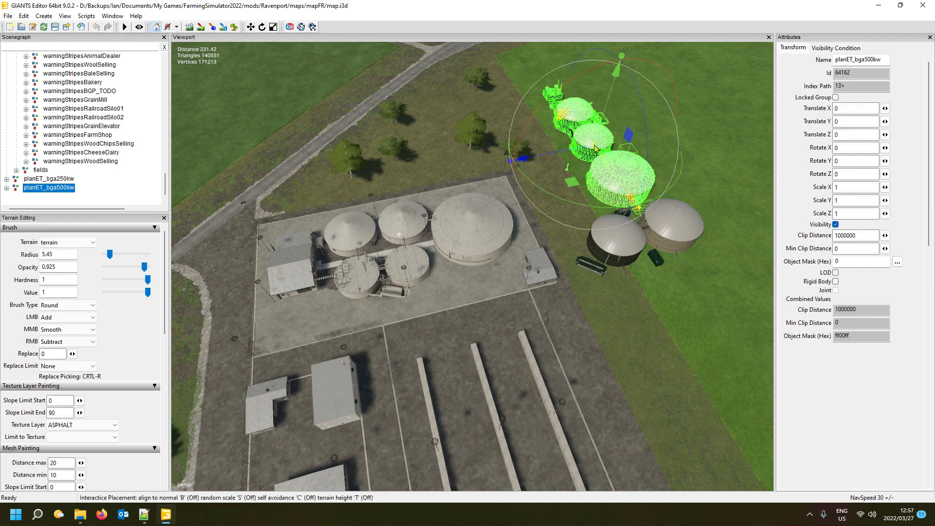
{"action": "left_click_drag", "start_coordinate": [572, 180], "coordinate": [670, 178]}
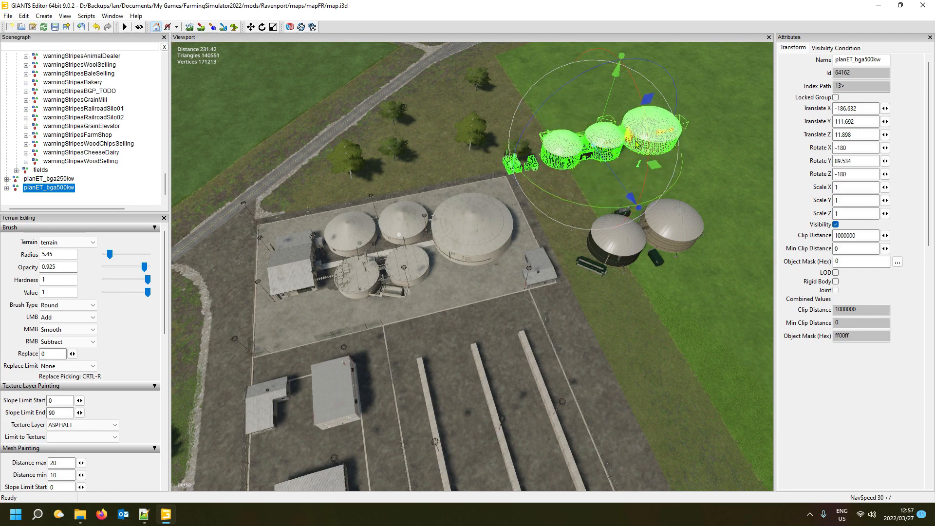
{"action": "key", "text": "ctrl+b"}
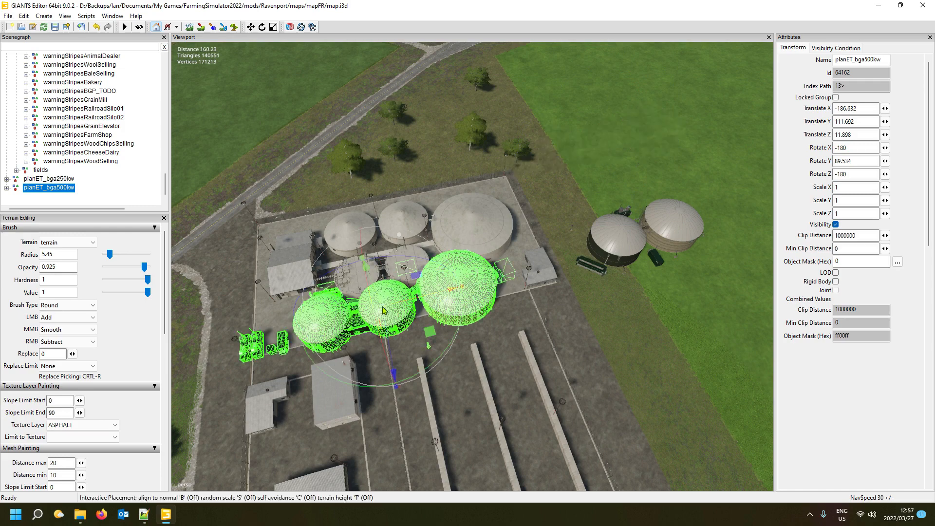
{"action": "left_click_drag", "start_coordinate": [417, 309], "coordinate": [414, 281]}
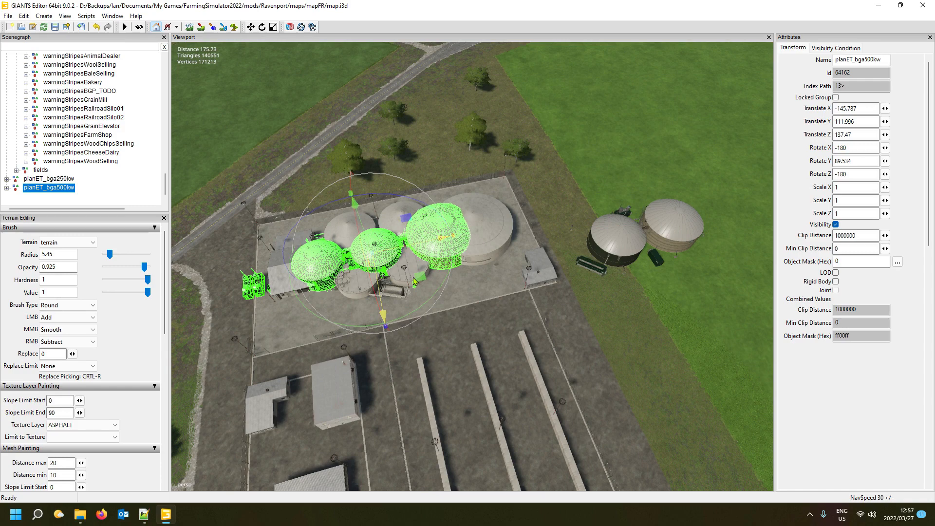
Delete the bga250kw plant from the scene and cut the bga500kw plant out of the scenegraph root
{"action": "left_click", "coordinate": [56, 179]}
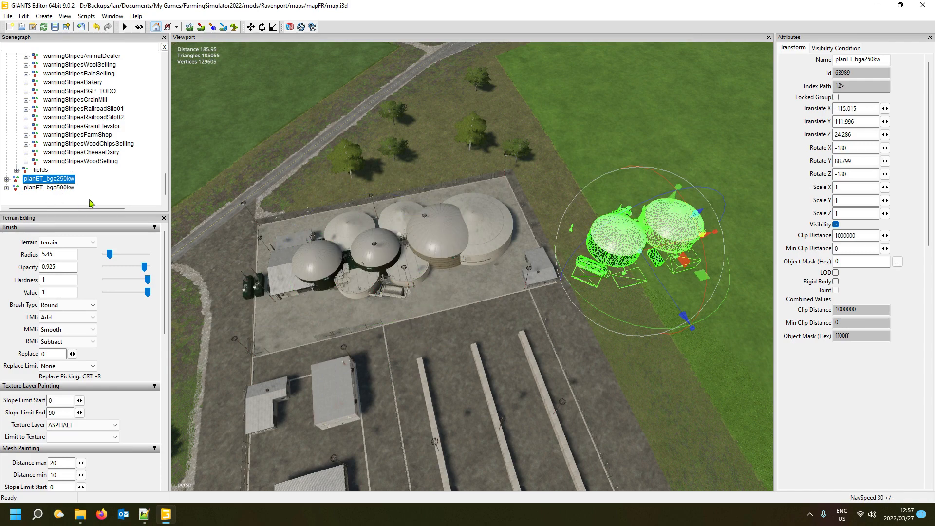
{"action": "key", "text": "Delete"}
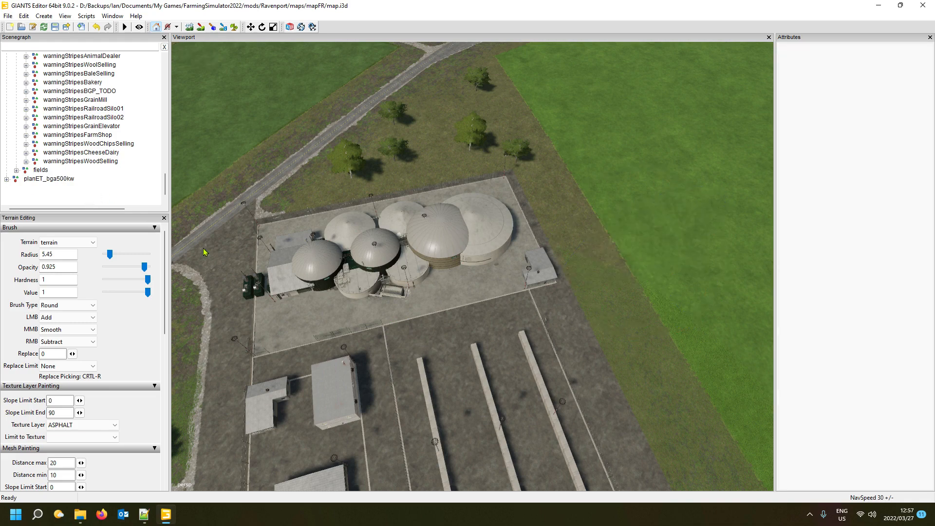
{"action": "left_click", "coordinate": [46, 180]}
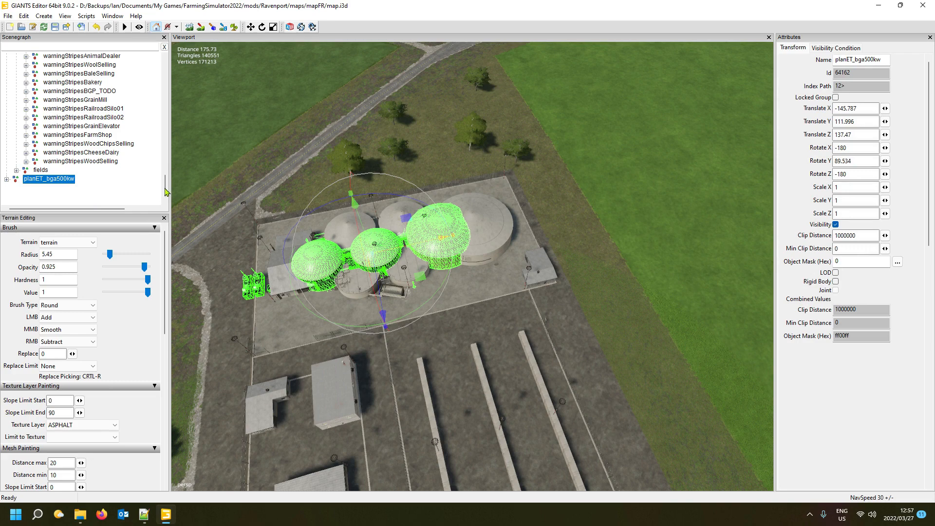
{"action": "key", "text": "Delete"}
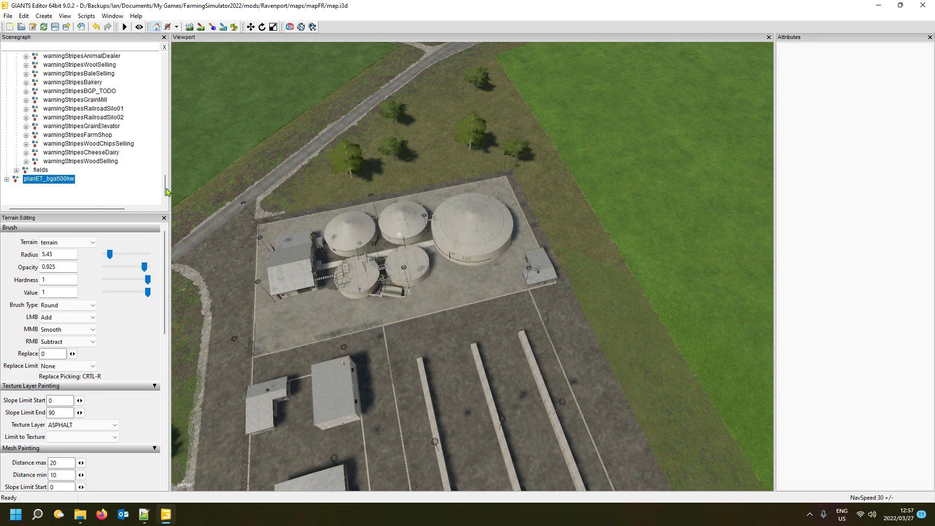
Look through the scenegraph for a suitable parent group for the cut plant, collapsing the triggerMarkers group
{"action": "left_click_drag", "start_coordinate": [166, 191], "coordinate": [181, 136]}
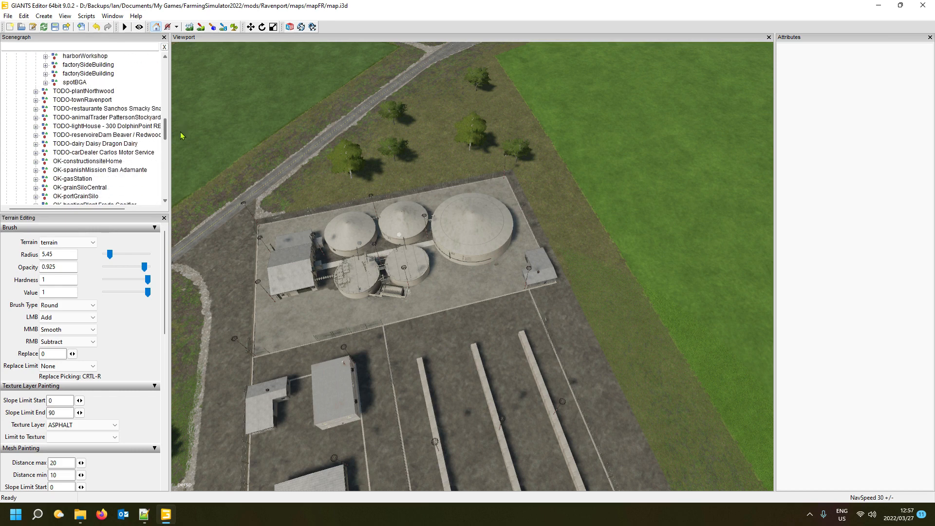
{"action": "left_click_drag", "start_coordinate": [181, 135], "coordinate": [181, 146]}
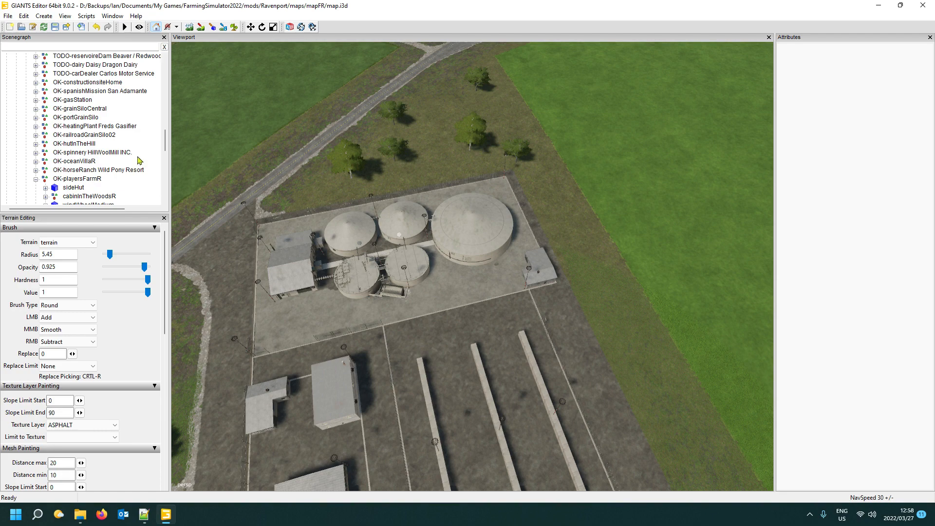
{"action": "left_click_drag", "start_coordinate": [167, 141], "coordinate": [171, 109]}
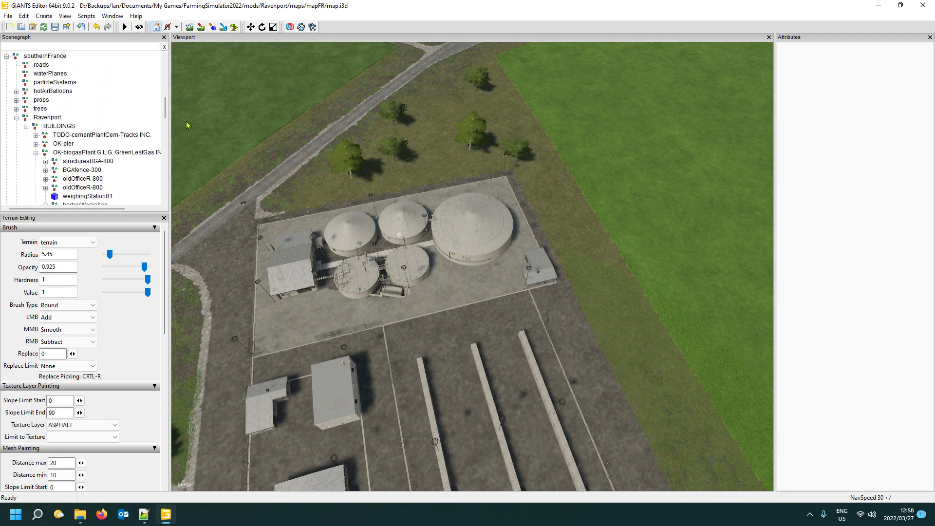
{"action": "left_click_drag", "start_coordinate": [166, 114], "coordinate": [169, 174]}
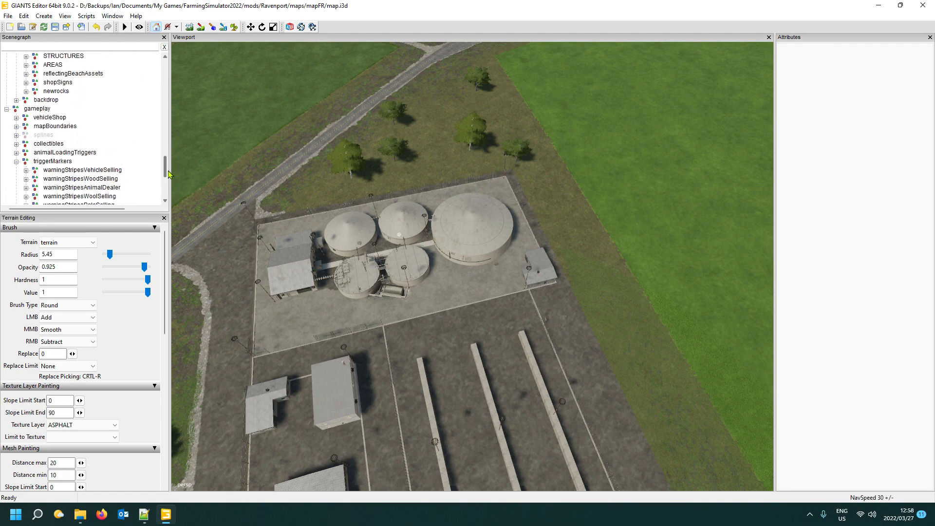
{"action": "left_click", "coordinate": [15, 162]}
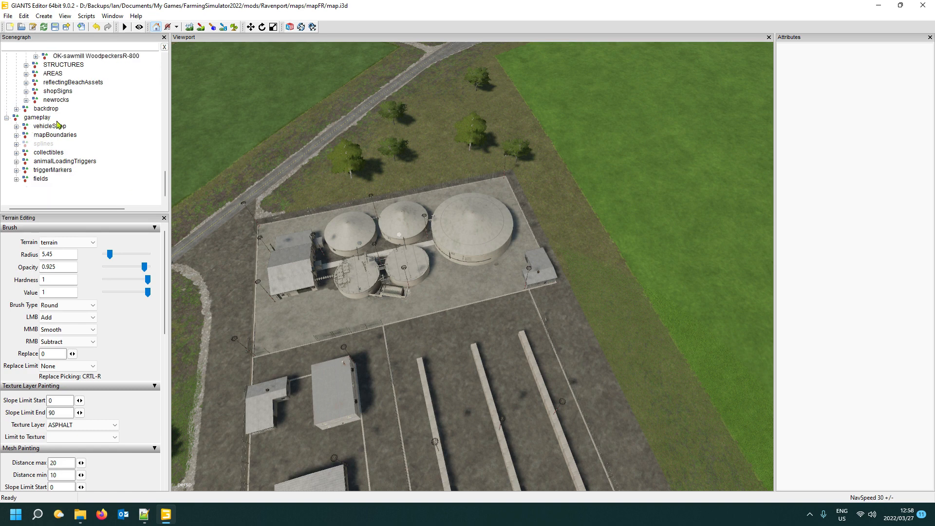
{"action": "scroll", "coordinate": [86, 128], "scroll_direction": "up", "scroll_amount": 1}
{"action": "scroll", "coordinate": [86, 128], "scroll_direction": "up", "scroll_amount": 1}
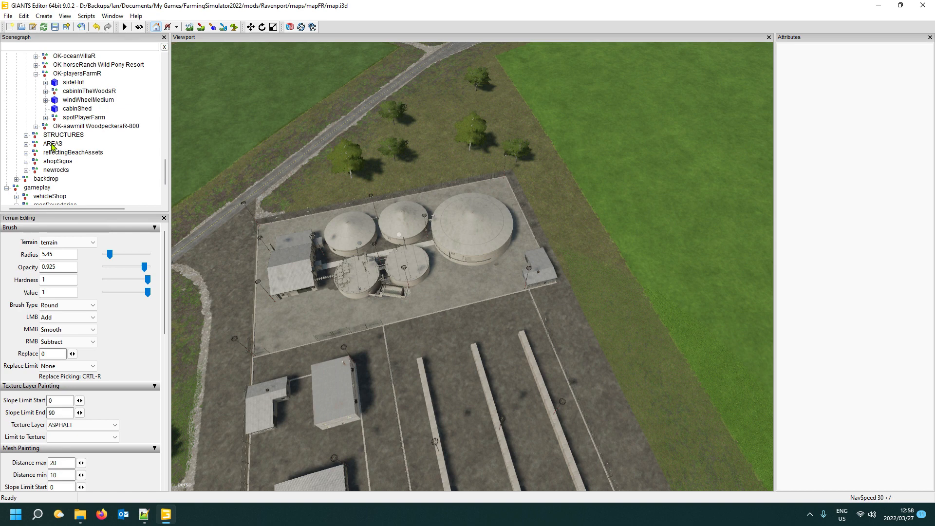
Examine what the AREAS and STRUCTURES groups under Ravenport contain and where the AREAS objects sit on the map
{"action": "left_click", "coordinate": [26, 145]}
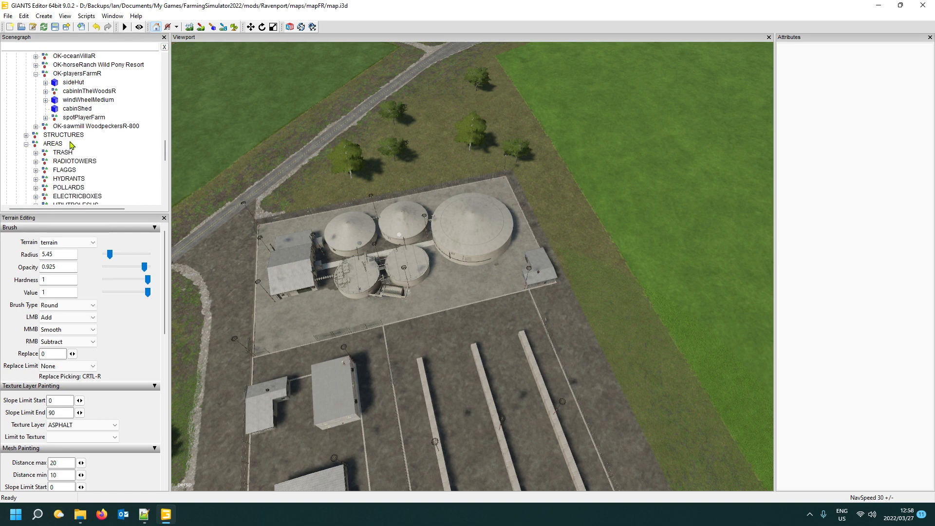
{"action": "scroll", "coordinate": [71, 153], "scroll_direction": "down", "scroll_amount": 4}
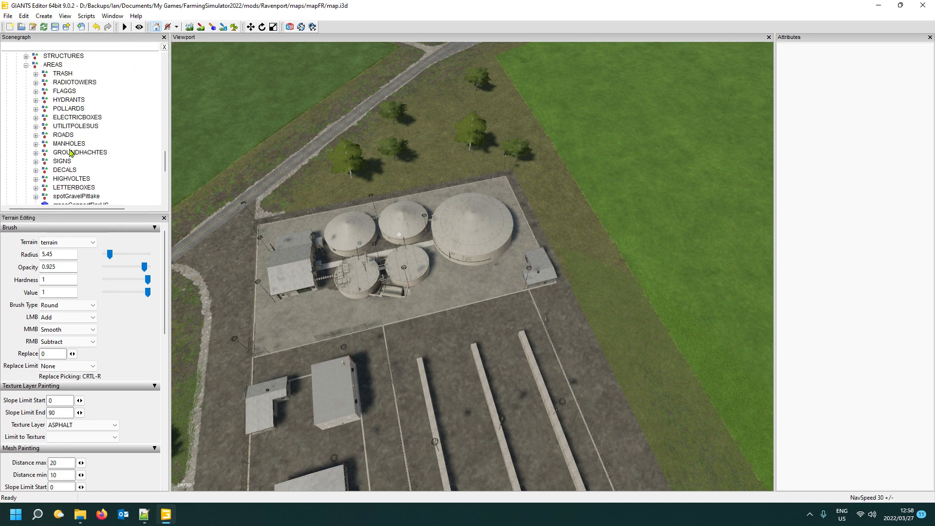
{"action": "scroll", "coordinate": [70, 152], "scroll_direction": "up", "scroll_amount": 3}
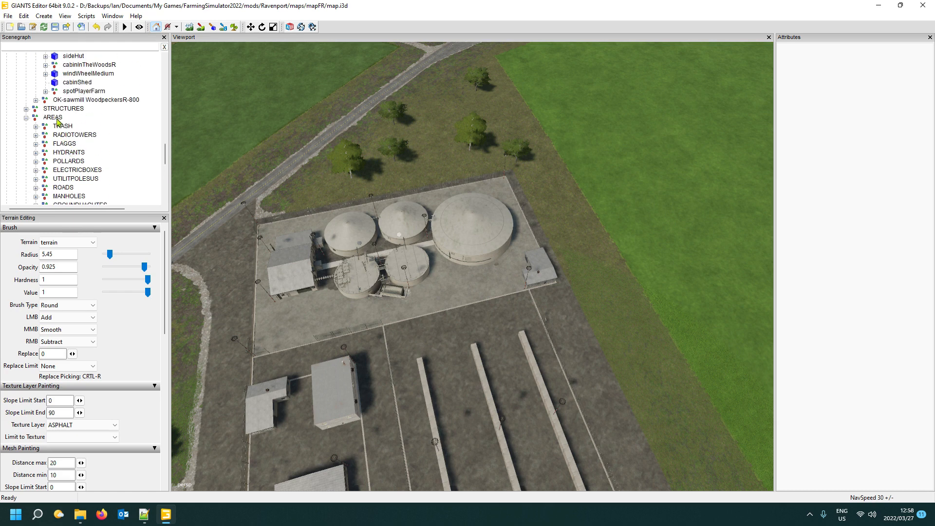
{"action": "left_click", "coordinate": [26, 110]}
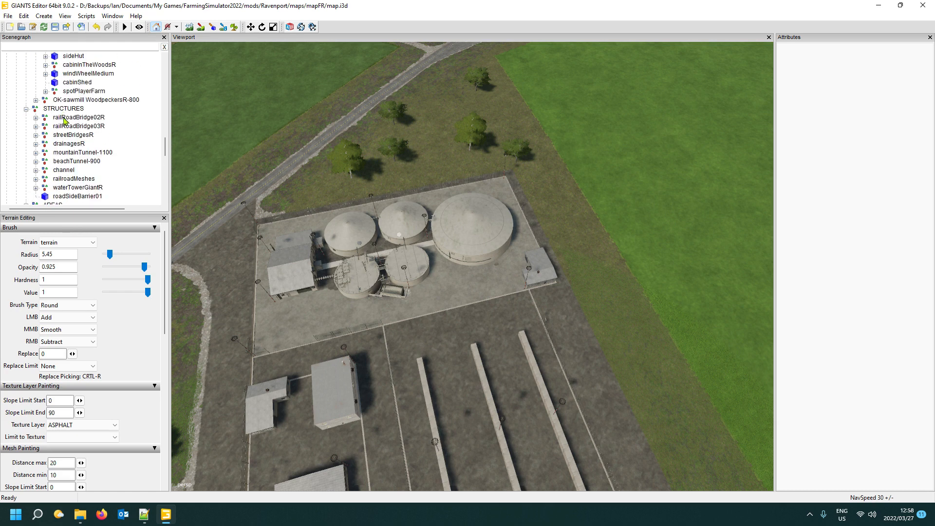
{"action": "left_click", "coordinate": [27, 110]}
{"action": "left_click", "coordinate": [52, 117]}
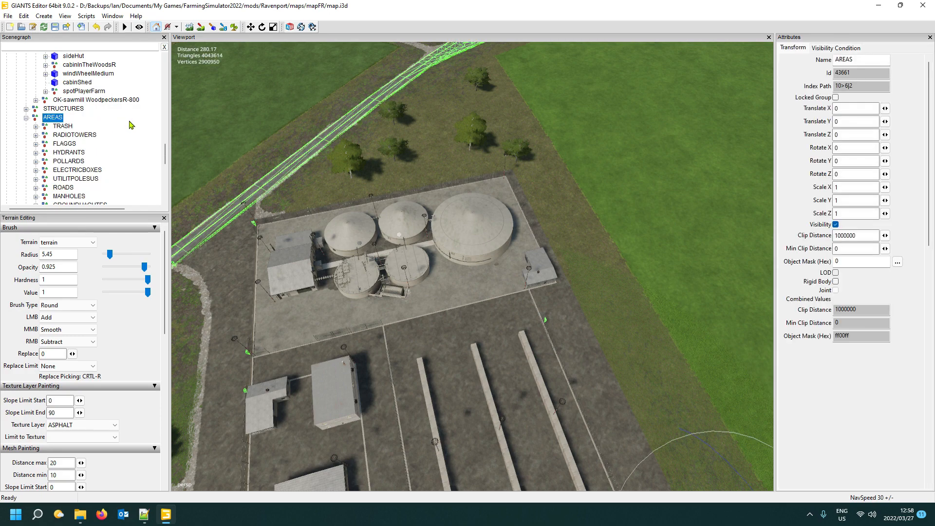
{"action": "left_click_drag", "start_coordinate": [262, 176], "coordinate": [166, 134], "text": "alt"}
{"action": "left_click", "coordinate": [26, 118]}
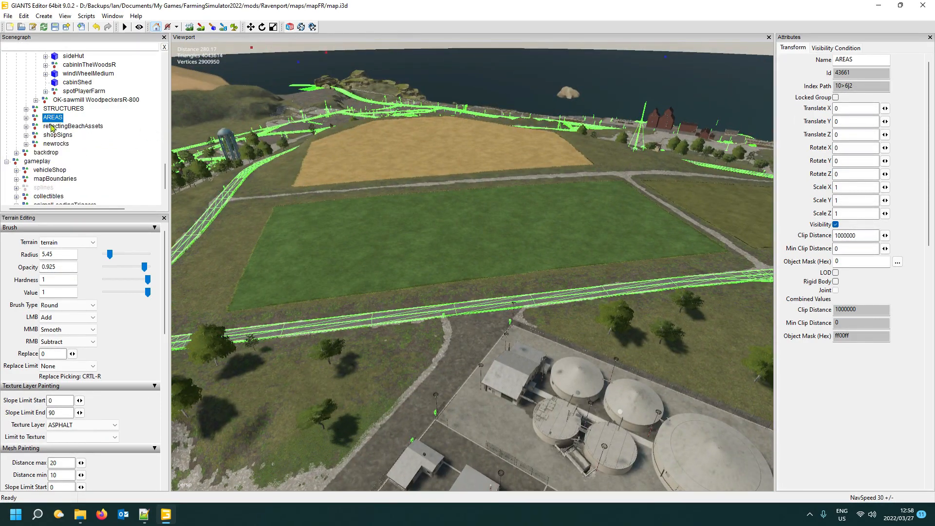
Collapse the OK-playersFarmR group and paste the cut bga500kw plant into the BUILDINGS group under Ravenport
{"action": "scroll", "coordinate": [60, 128], "scroll_direction": "up", "scroll_amount": 2}
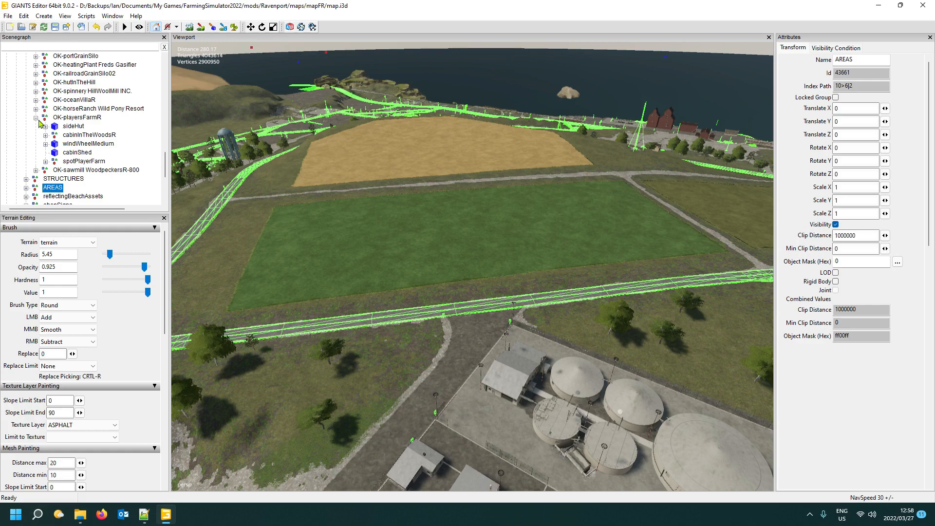
{"action": "left_click", "coordinate": [35, 118]}
{"action": "scroll", "coordinate": [75, 124], "scroll_direction": "up", "scroll_amount": 4}
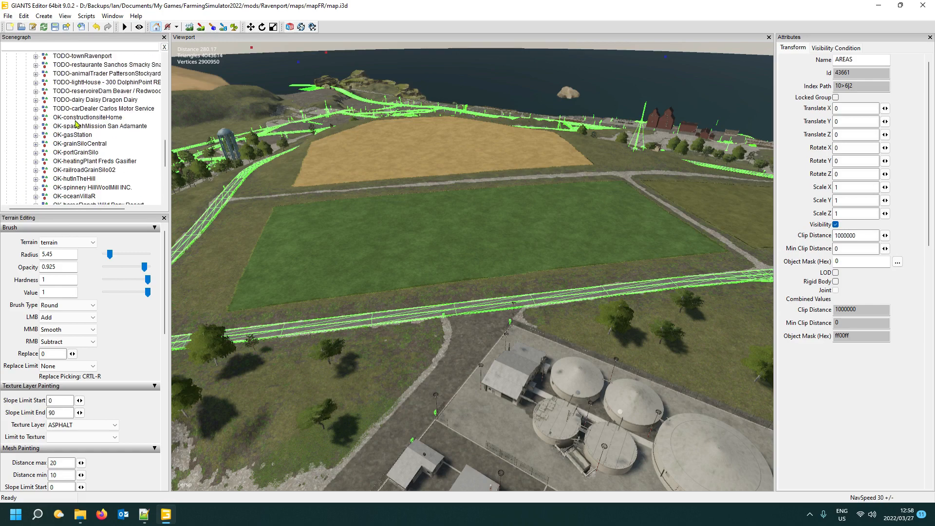
{"action": "scroll", "coordinate": [76, 124], "scroll_direction": "up", "scroll_amount": 6}
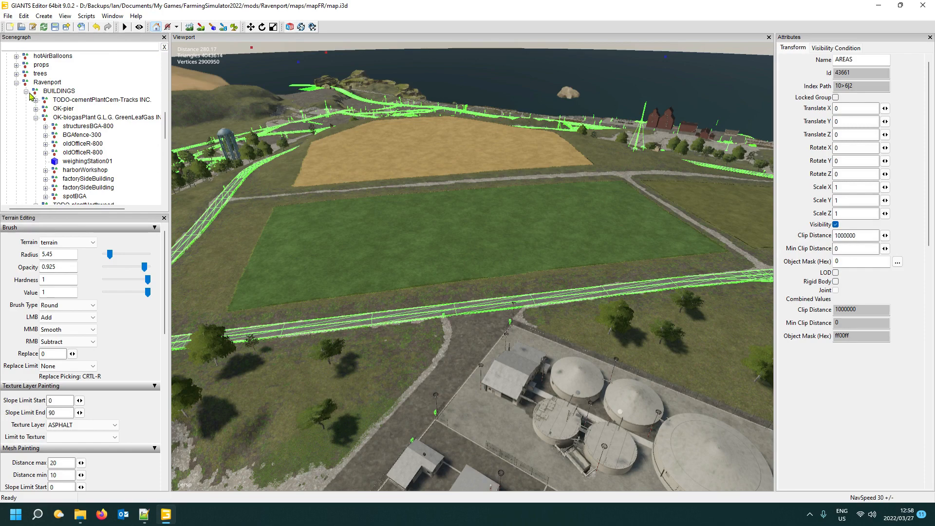
{"action": "left_click", "coordinate": [57, 92]}
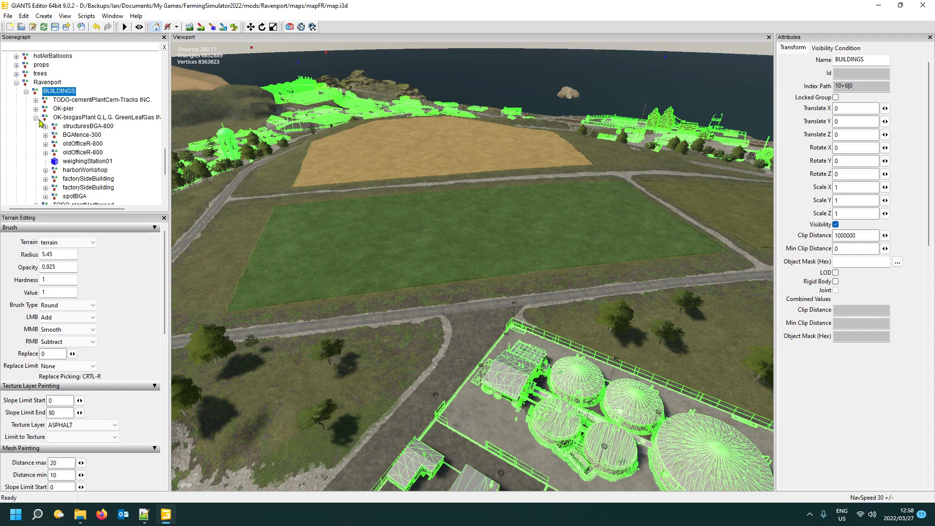
{"action": "key", "text": "ctrl+v"}
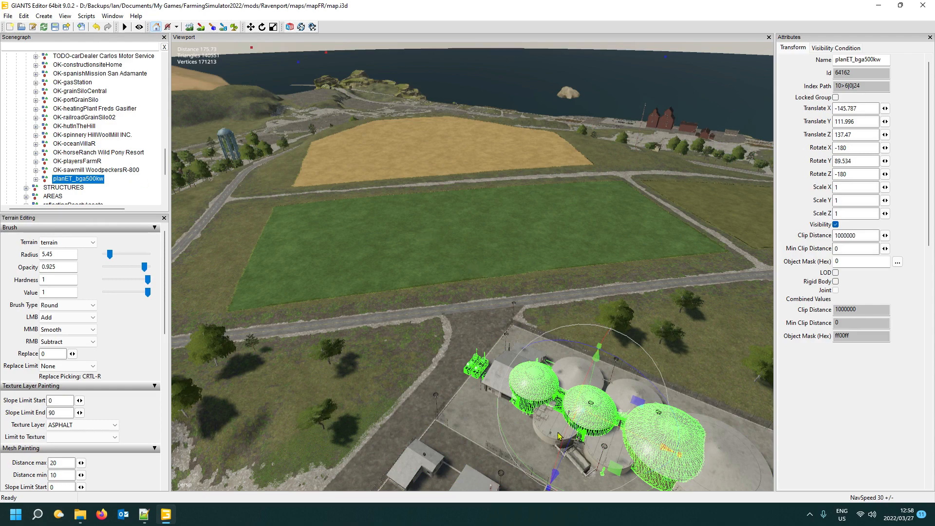
Check which site objects belong to the OK-biogasPlant group and select its old tank structures, structuresBGA-800
{"action": "left_click_drag", "start_coordinate": [515, 269], "coordinate": [574, 337], "text": "alt"}
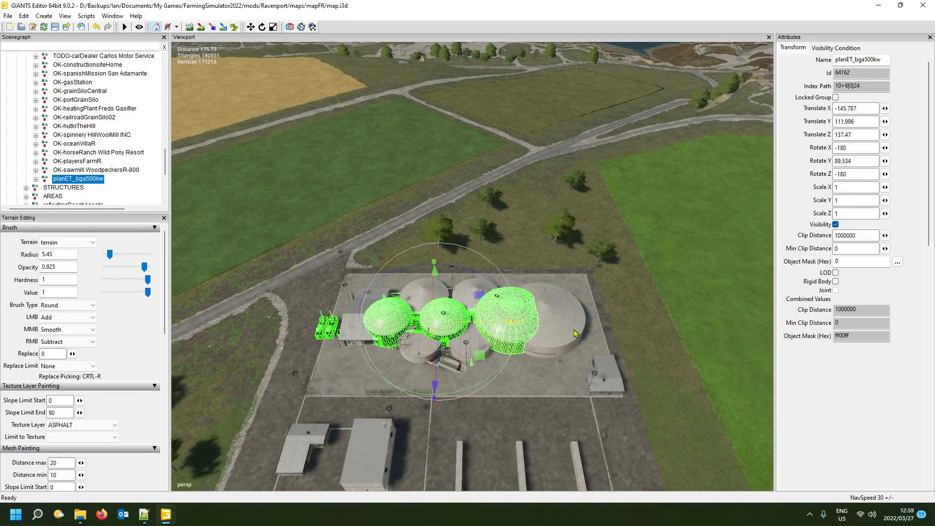
{"action": "left_click", "coordinate": [574, 333]}
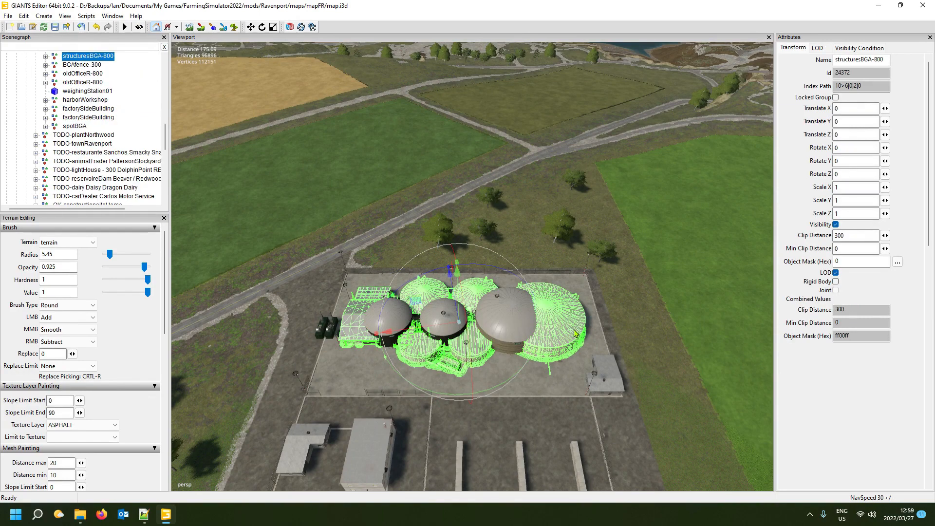
{"action": "scroll", "coordinate": [95, 105], "scroll_direction": "up", "scroll_amount": 2}
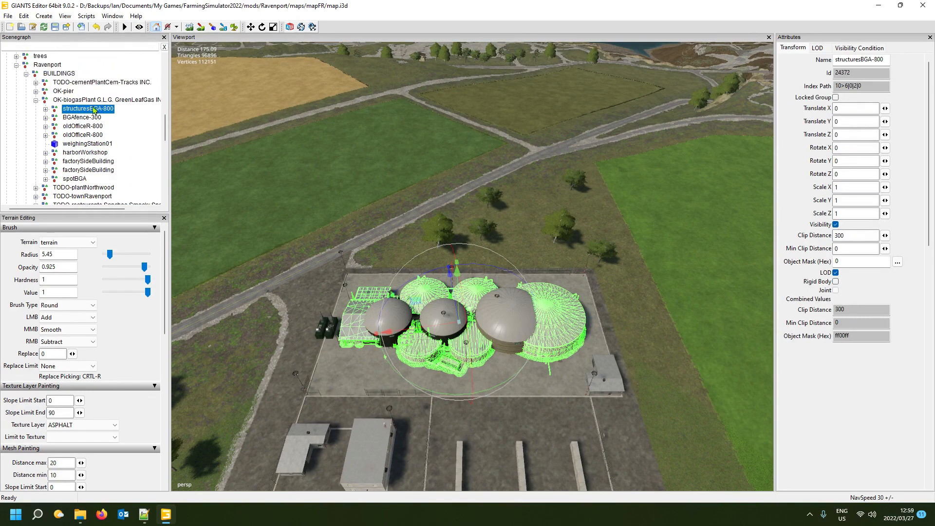
{"action": "left_click", "coordinate": [98, 100]}
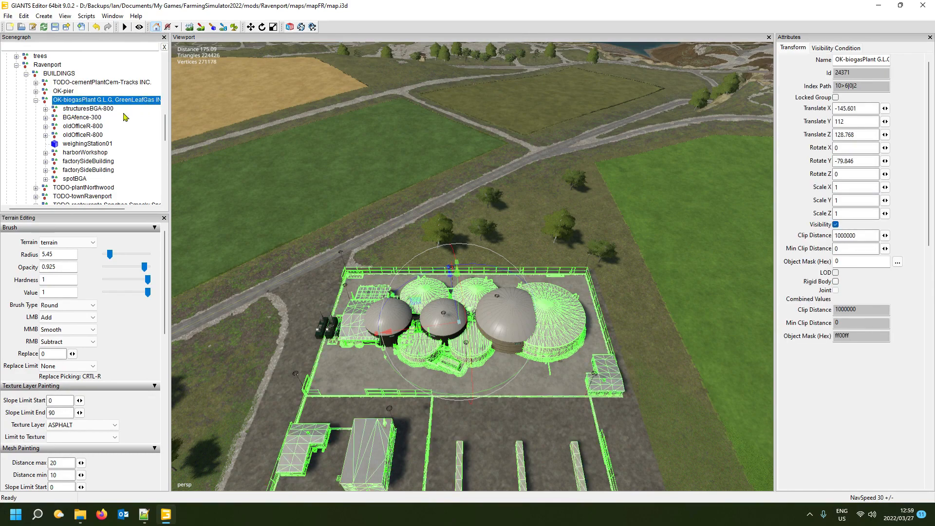
{"action": "scroll", "coordinate": [290, 143], "scroll_direction": "up", "scroll_amount": 2}
{"action": "left_click_drag", "start_coordinate": [376, 155], "coordinate": [255, 128], "text": "alt"}
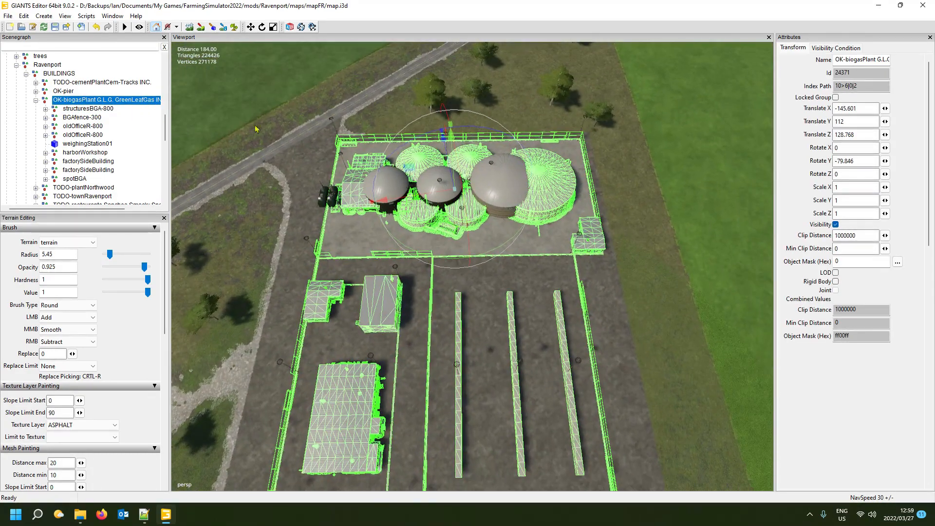
{"action": "left_click", "coordinate": [106, 109]}
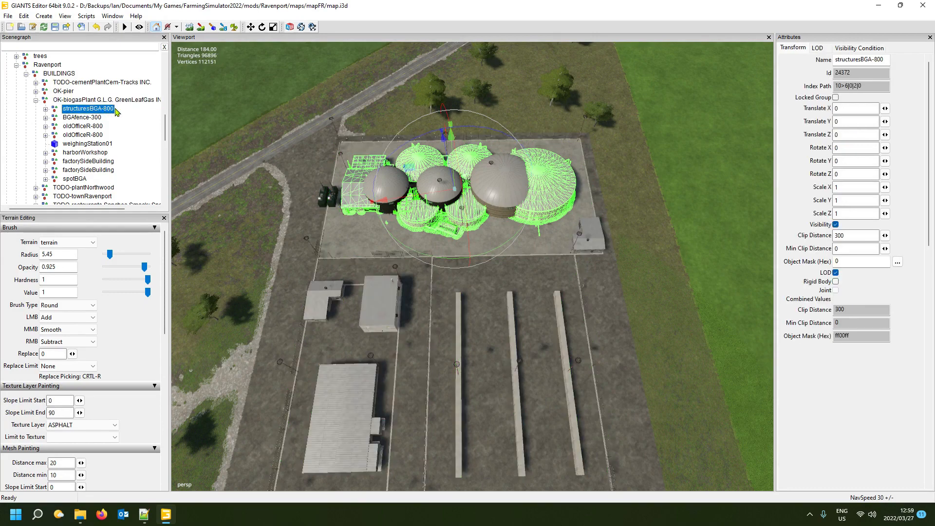
Try deleting the old structuresBGA-800 tanks and inspect the ground left in front of the new plant
{"action": "key", "text": "Delete"}
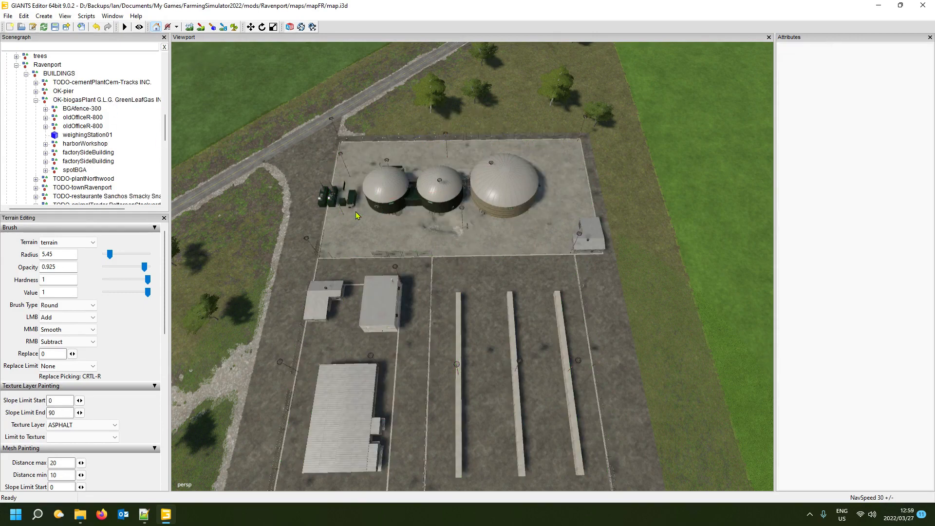
{"action": "scroll", "coordinate": [491, 224], "scroll_direction": "up", "scroll_amount": 10}
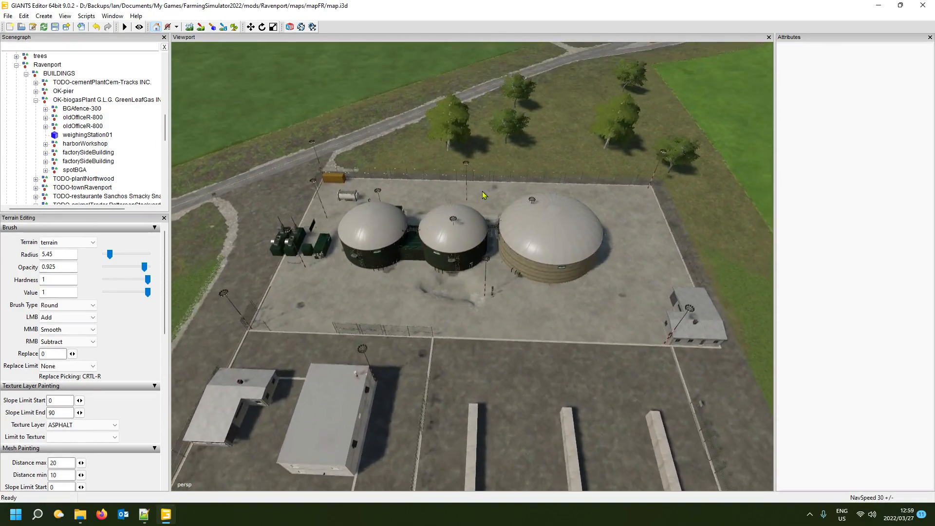
{"action": "scroll", "coordinate": [483, 192], "scroll_direction": "up", "scroll_amount": 10}
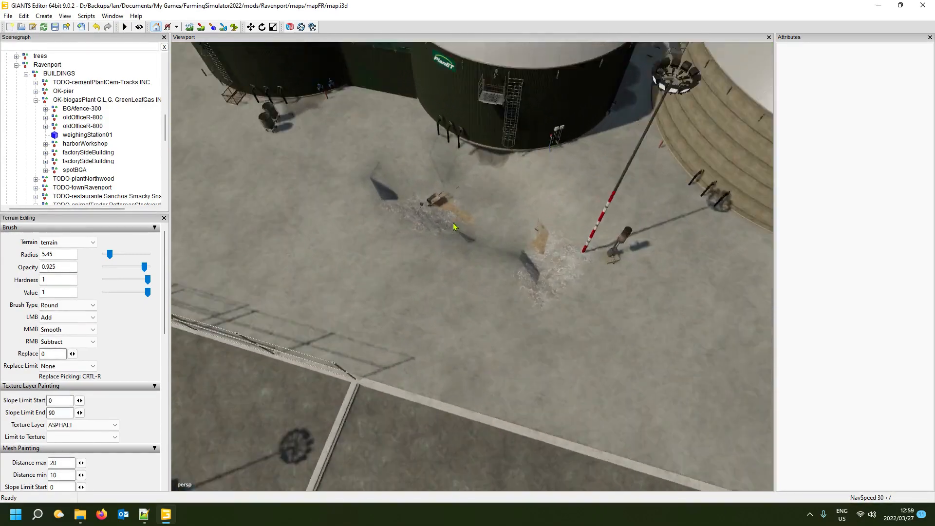
{"action": "left_click_drag", "start_coordinate": [453, 223], "coordinate": [487, 203], "text": "alt"}
{"action": "scroll", "coordinate": [454, 219], "scroll_direction": "up", "scroll_amount": 3}
{"action": "scroll", "coordinate": [481, 203], "scroll_direction": "up", "scroll_amount": 4}
{"action": "scroll", "coordinate": [476, 204], "scroll_direction": "down", "scroll_amount": 8}
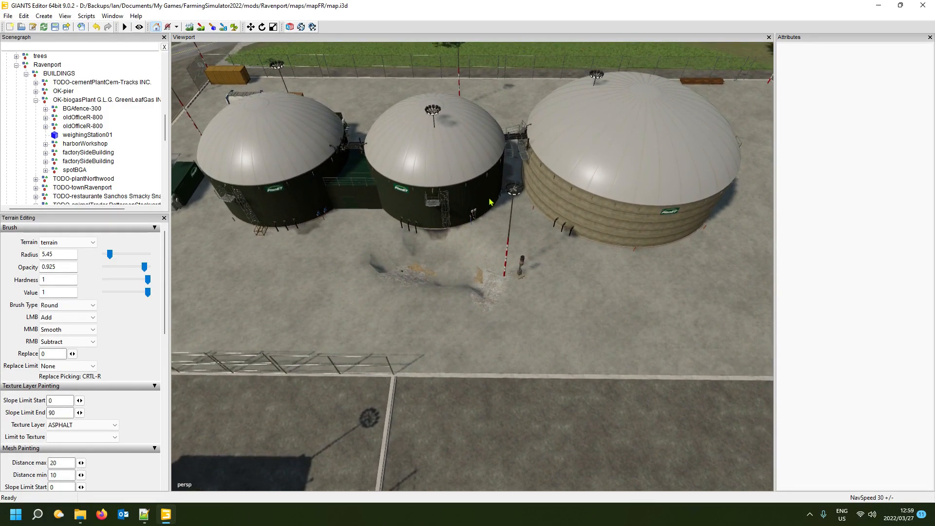
Undo the deletion of the old tank structures and examine how their feed bunker sits among the new tanks
{"action": "key", "text": "ctrl+z"}
{"action": "scroll", "coordinate": [497, 297], "scroll_direction": "up", "scroll_amount": 10}
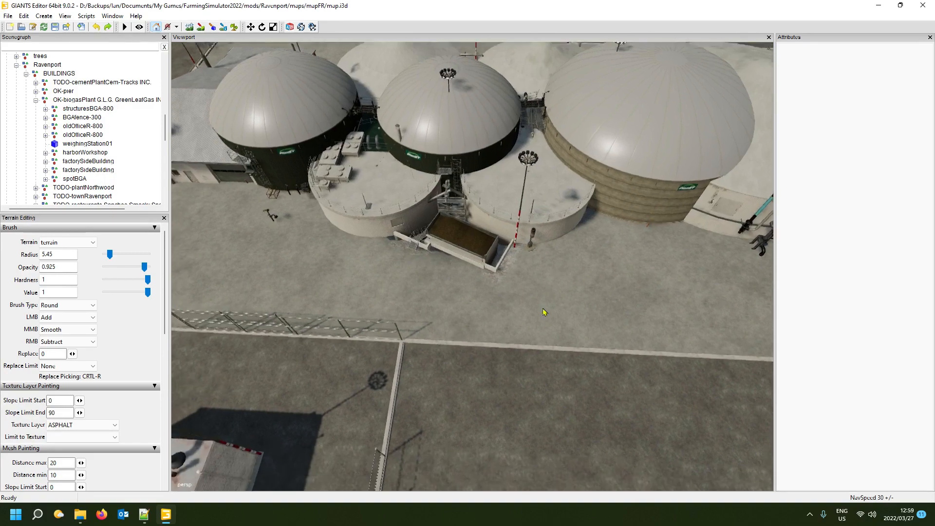
{"action": "scroll", "coordinate": [526, 298], "scroll_direction": "up", "scroll_amount": 10}
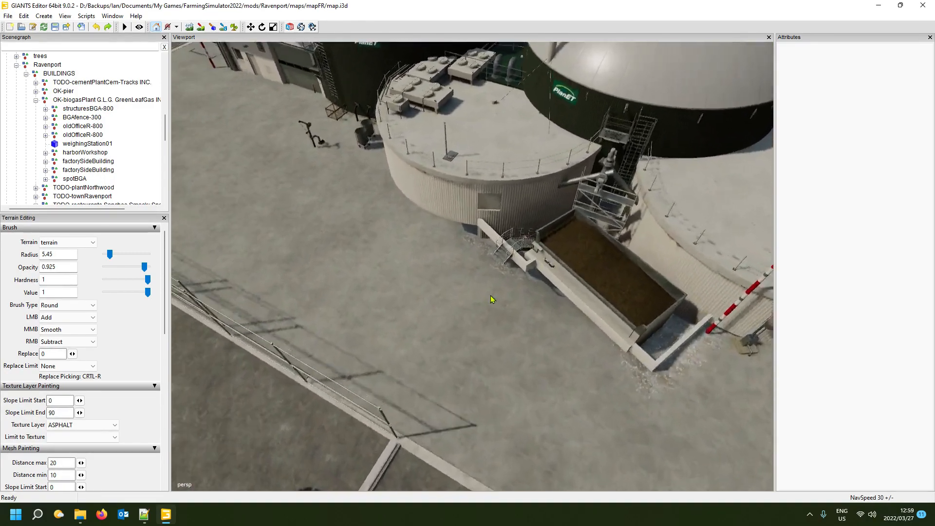
{"action": "left_click_drag", "start_coordinate": [472, 270], "coordinate": [407, 312], "text": "alt"}
{"action": "scroll", "coordinate": [642, 215], "scroll_direction": "up", "scroll_amount": 6}
{"action": "scroll", "coordinate": [631, 234], "scroll_direction": "up", "scroll_amount": 6}
{"action": "left_click_drag", "start_coordinate": [363, 311], "coordinate": [393, 296], "text": "alt"}
{"action": "scroll", "coordinate": [388, 299], "scroll_direction": "down", "scroll_amount": 4}
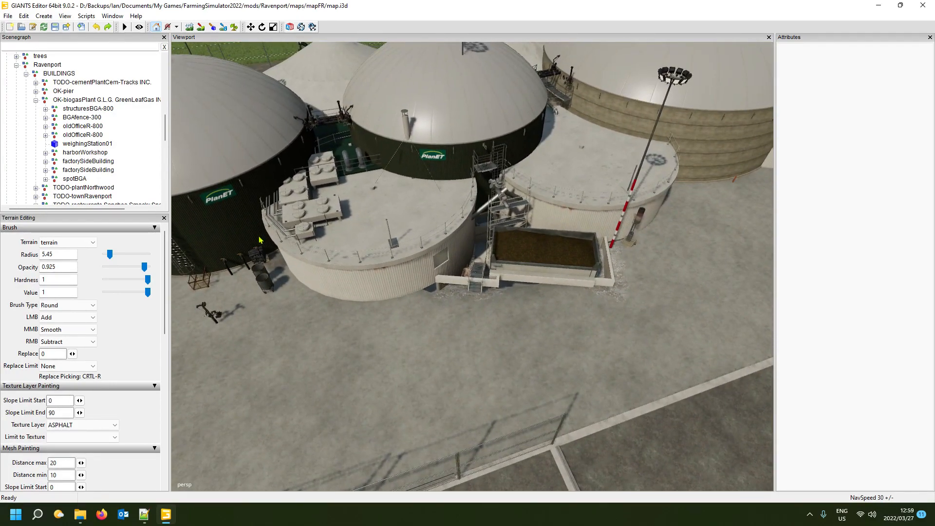
Delete the structuresBGA-800 group from the OK-biogasPlant group and inspect the exposed ground where the feed bunker stood
{"action": "left_click", "coordinate": [78, 109]}
{"action": "key", "text": "f"}
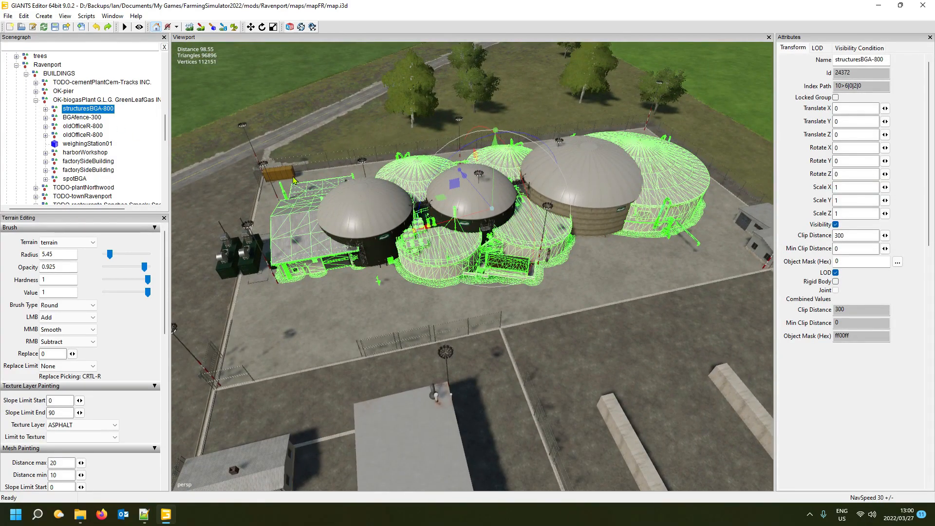
{"action": "key", "text": "Delete"}
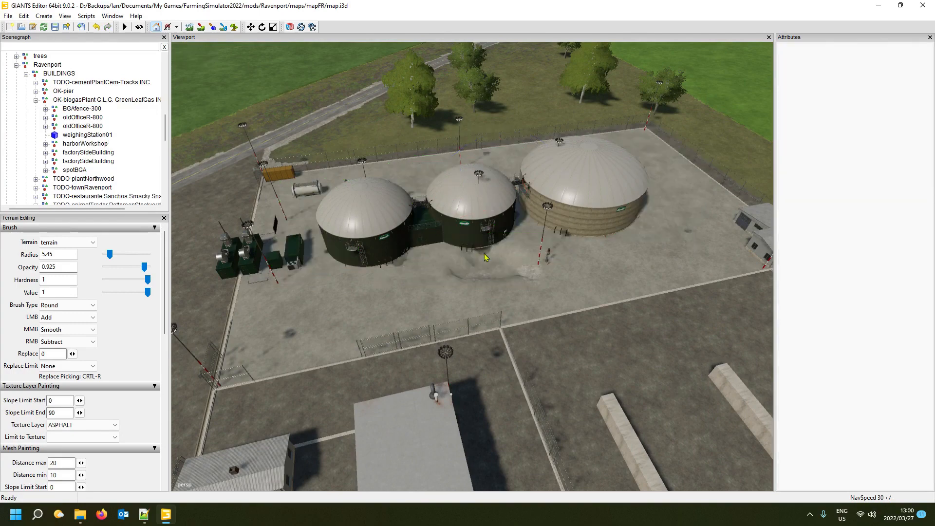
{"action": "scroll", "coordinate": [485, 257], "scroll_direction": "up", "scroll_amount": 10}
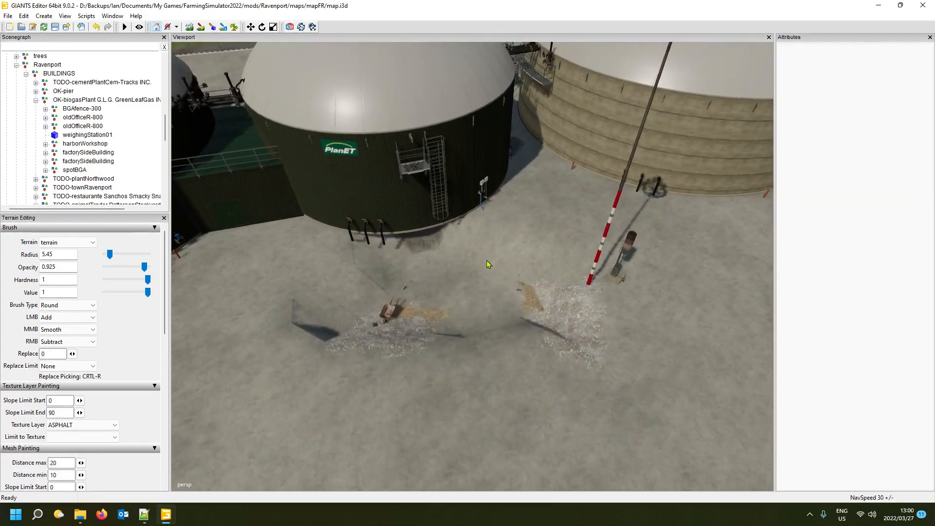
{"action": "scroll", "coordinate": [488, 265], "scroll_direction": "up", "scroll_amount": 10}
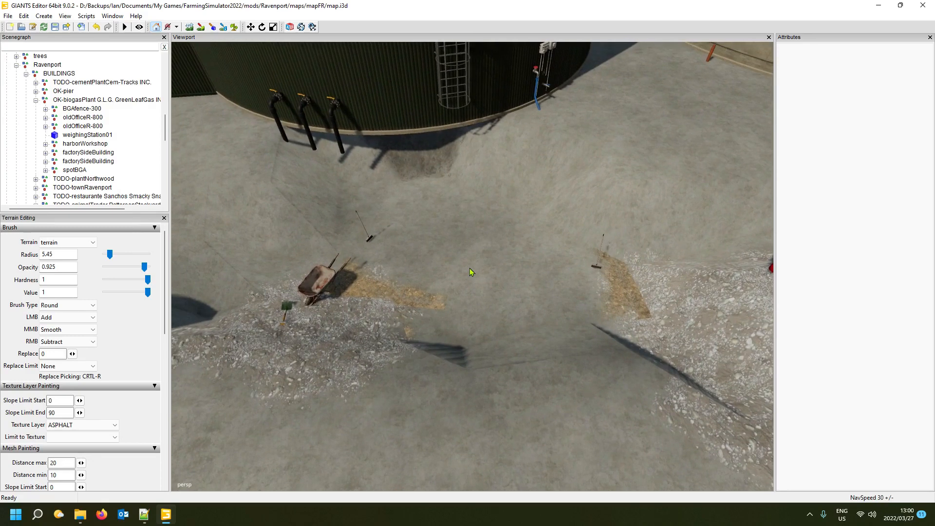
Check which group the leftover wheelbarrow belongs to and frame its parent, dirtCleaningBGA
{"action": "left_click", "coordinate": [320, 288]}
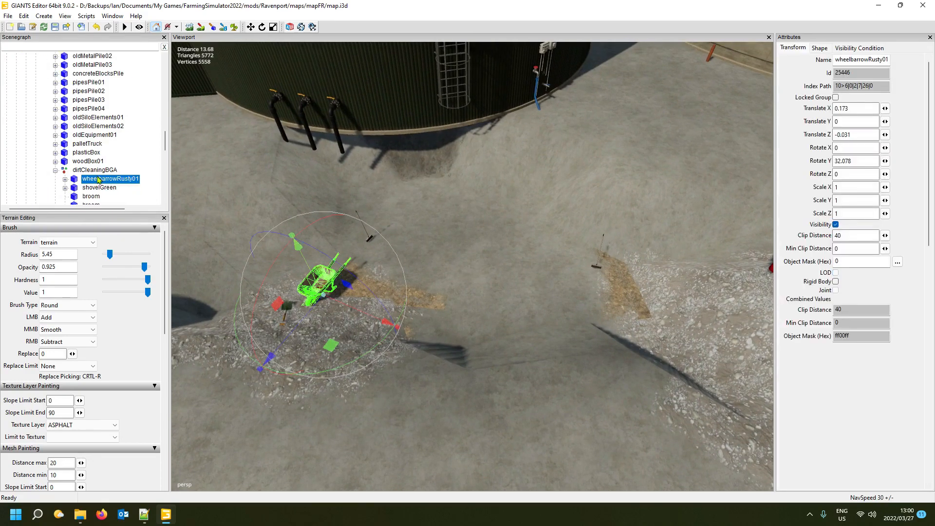
{"action": "left_click", "coordinate": [93, 171]}
{"action": "key", "text": "f"}
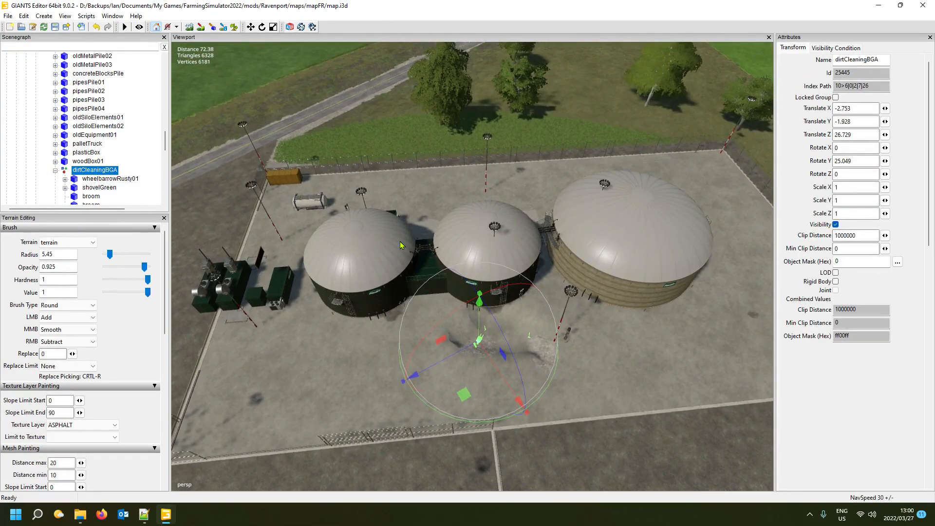
Collapse the planET_bga500kw group and shift the whole plant along the yard to about Translate Z 122.04
{"action": "left_click", "coordinate": [335, 243]}
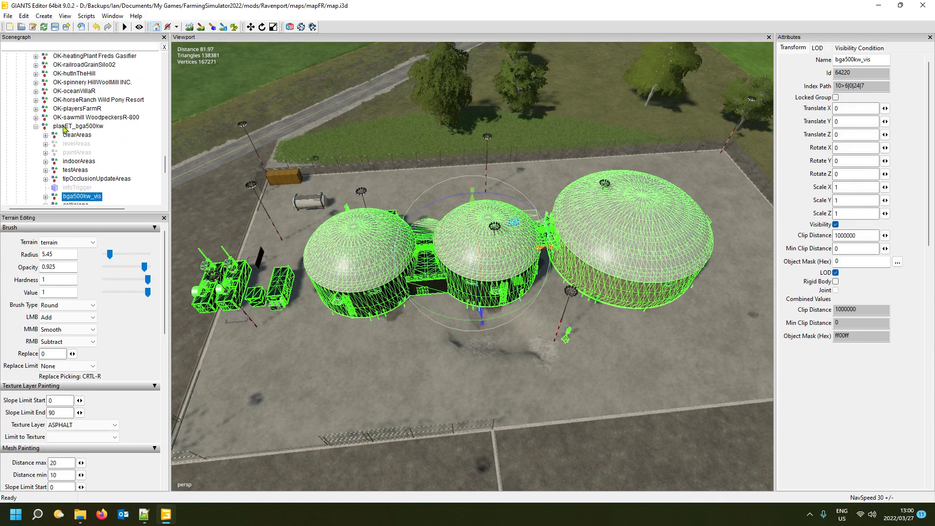
{"action": "left_click", "coordinate": [64, 128]}
{"action": "left_click", "coordinate": [36, 127]}
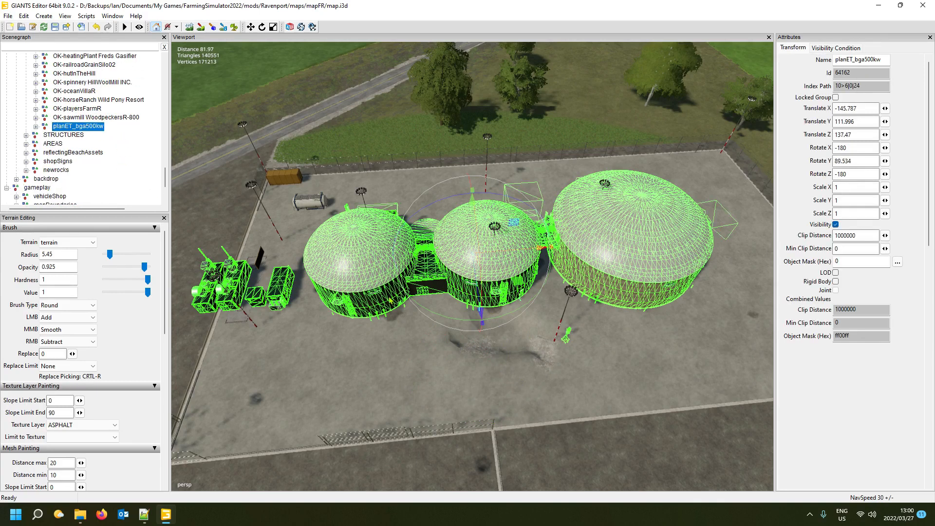
{"action": "left_click_drag", "start_coordinate": [425, 294], "coordinate": [607, 292]}
{"action": "scroll", "coordinate": [568, 351], "scroll_direction": "down", "scroll_amount": 3}
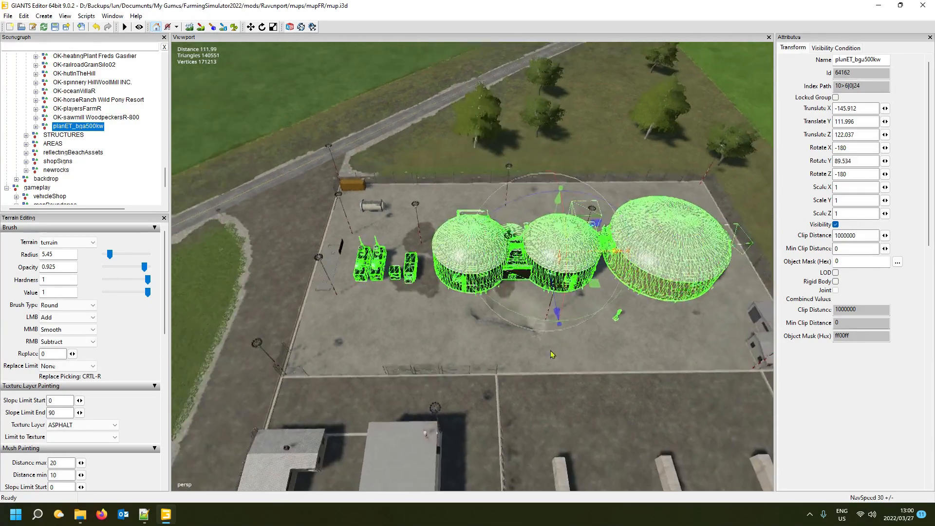
Turn the planET_bga500kw plant around to face the opposite way and set its Rotate Y to -90
{"action": "left_click_drag", "start_coordinate": [552, 352], "coordinate": [520, 359], "text": "alt"}
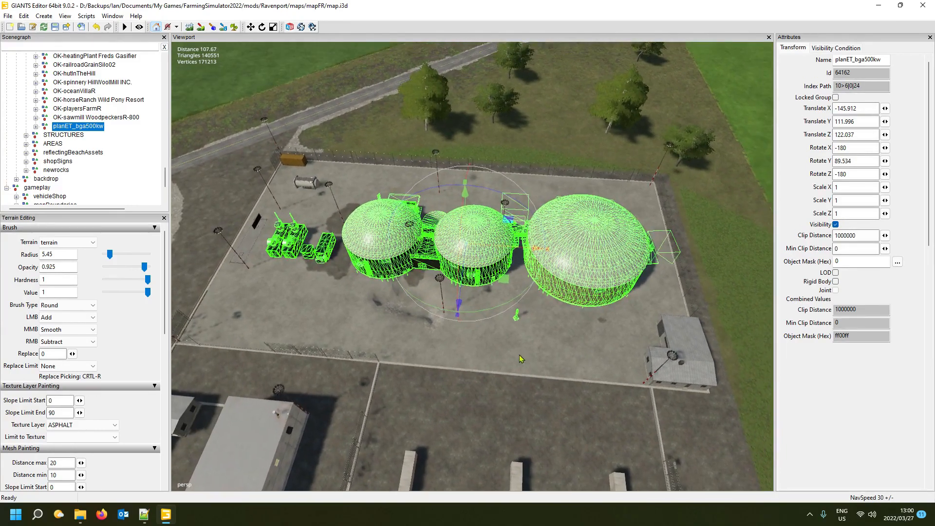
{"action": "left_click_drag", "start_coordinate": [491, 317], "coordinate": [460, 218]}
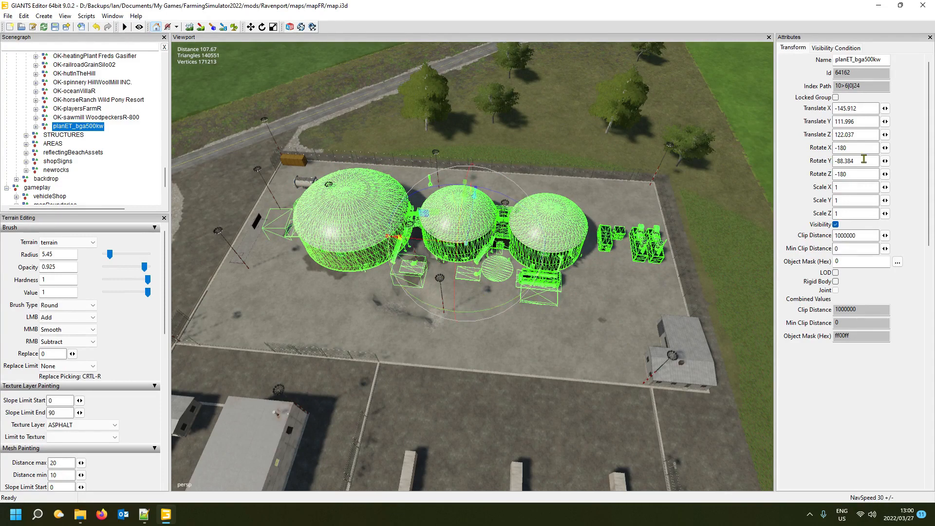
{"action": "double_click", "coordinate": [845, 161]}
{"action": "type", "text": "90"}
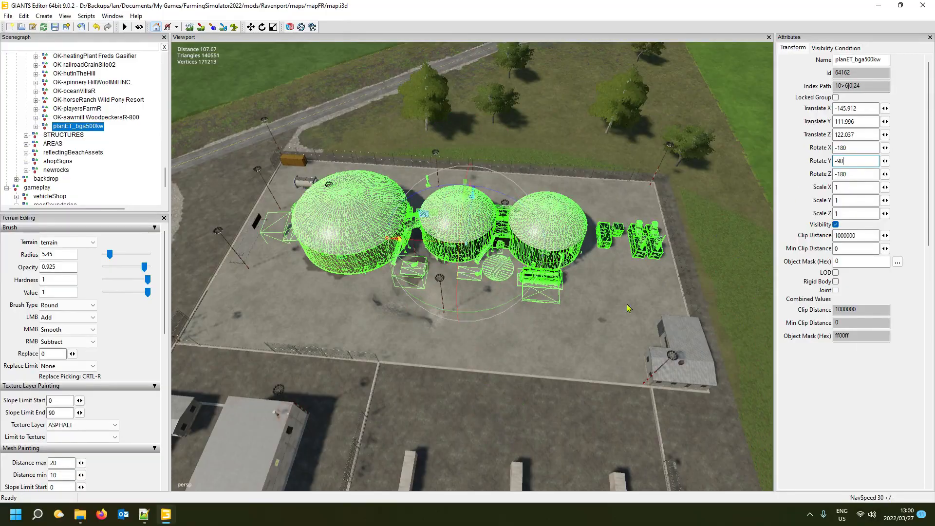
Examine the clearance between the rotated plant's tanks, the perimeter fence and the objects stored beside the largest tank
{"action": "left_click_drag", "start_coordinate": [530, 331], "coordinate": [351, 372], "text": "alt"}
{"action": "middle_click_drag", "start_coordinate": [536, 287], "coordinate": [453, 287], "text": "alt"}
{"action": "left_click_drag", "start_coordinate": [465, 287], "coordinate": [263, 319], "text": "alt"}
{"action": "middle_click_drag", "start_coordinate": [438, 312], "coordinate": [253, 297], "text": "alt"}
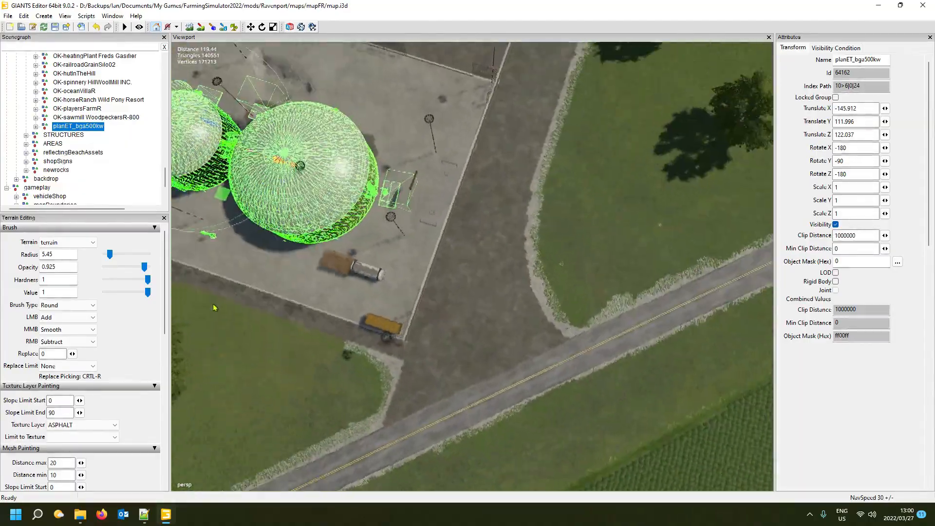
{"action": "left_click_drag", "start_coordinate": [253, 297], "coordinate": [349, 298], "text": "alt"}
{"action": "scroll", "coordinate": [412, 280], "scroll_direction": "up", "scroll_amount": 4}
{"action": "left_click_drag", "start_coordinate": [412, 280], "coordinate": [313, 233], "text": "alt"}
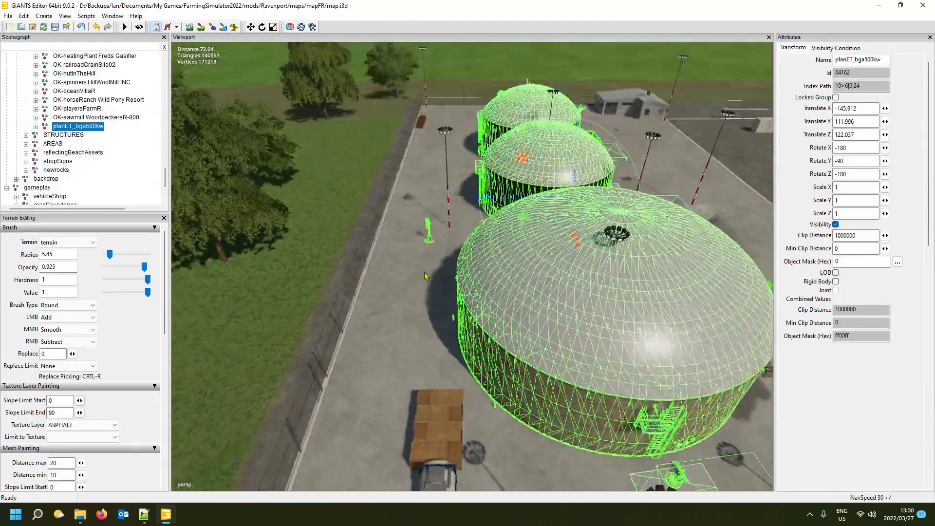
{"action": "left_click_drag", "start_coordinate": [424, 272], "coordinate": [521, 312], "text": "alt"}
{"action": "scroll", "coordinate": [411, 255], "scroll_direction": "up", "scroll_amount": 4}
{"action": "scroll", "coordinate": [504, 285], "scroll_direction": "up", "scroll_amount": 4}
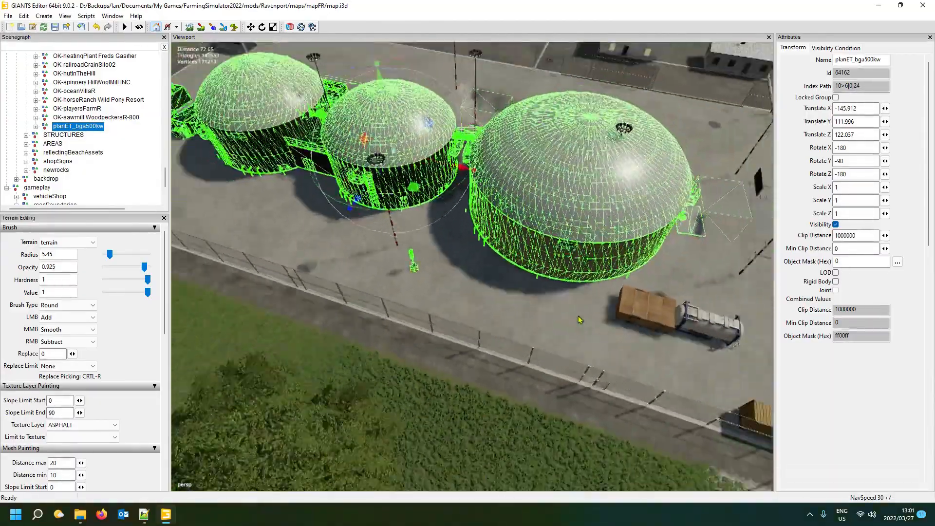
{"action": "left_click_drag", "start_coordinate": [579, 319], "coordinate": [647, 315], "text": "alt"}
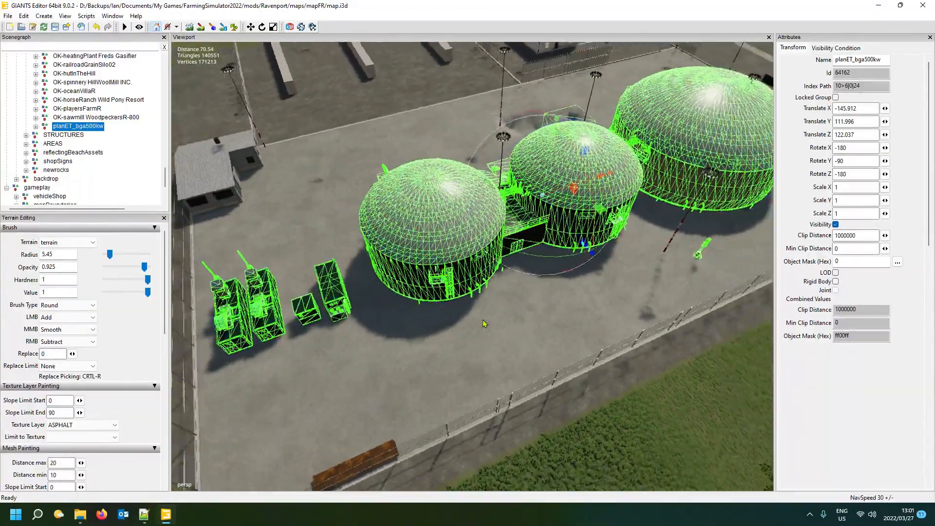
Inspect the space around the plant's generator containers in the far corner of the fenced yard
{"action": "left_click_drag", "start_coordinate": [483, 324], "coordinate": [711, 333], "text": "alt"}
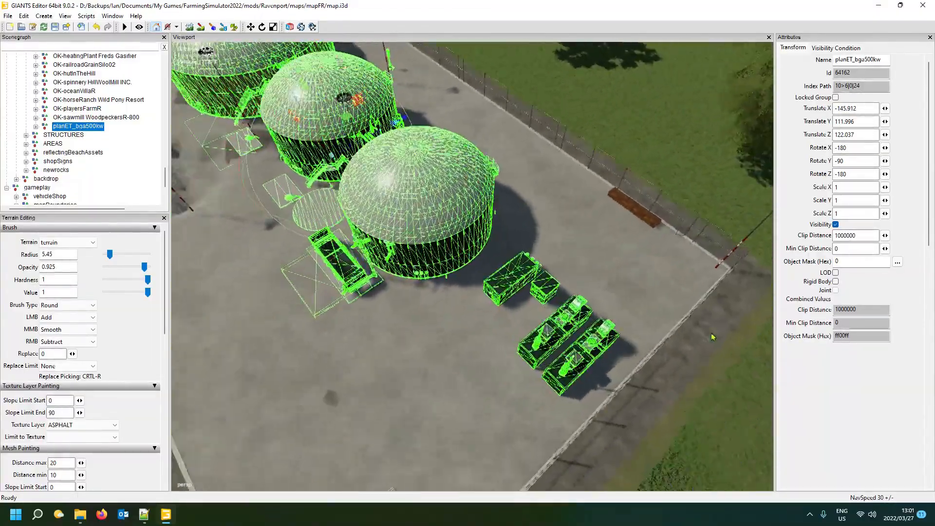
{"action": "middle_click_drag", "start_coordinate": [435, 333], "coordinate": [477, 346], "text": "alt"}
{"action": "left_click_drag", "start_coordinate": [390, 360], "coordinate": [478, 346], "text": "alt"}
{"action": "scroll", "coordinate": [476, 370], "scroll_direction": "up", "scroll_amount": 4}
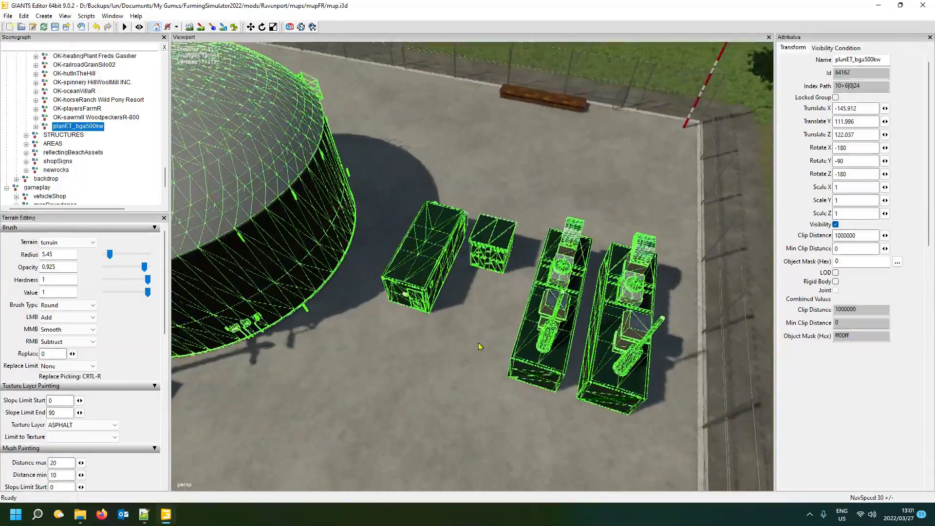
{"action": "scroll", "coordinate": [482, 356], "scroll_direction": "down", "scroll_amount": 5}
{"action": "middle_click_drag", "start_coordinate": [484, 356], "coordinate": [509, 358], "text": "alt"}
{"action": "left_click_drag", "start_coordinate": [508, 358], "coordinate": [555, 357], "text": "alt"}
Examine the weighing station end of the yard, the feeder side and the uneven ground in front of the tanks
{"action": "scroll", "coordinate": [628, 354], "scroll_direction": "down", "scroll_amount": 5}
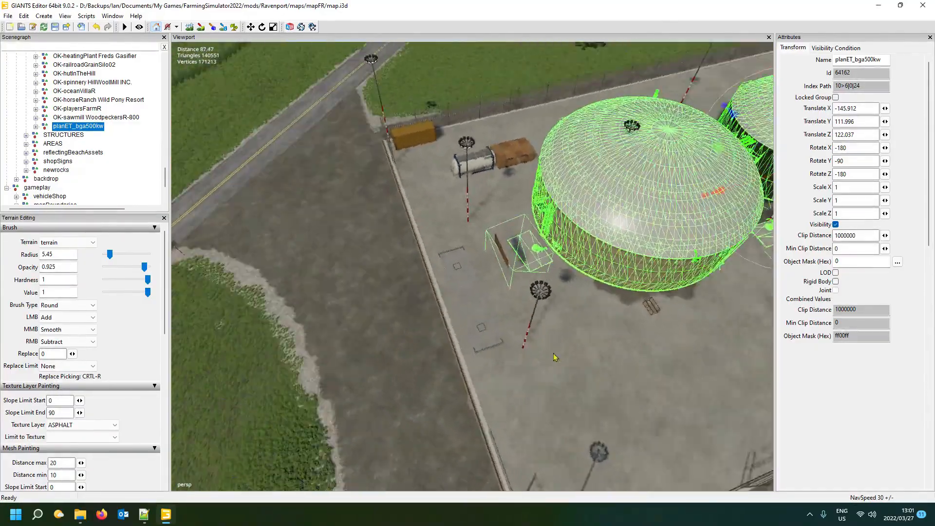
{"action": "scroll", "coordinate": [553, 361], "scroll_direction": "up", "scroll_amount": 5}
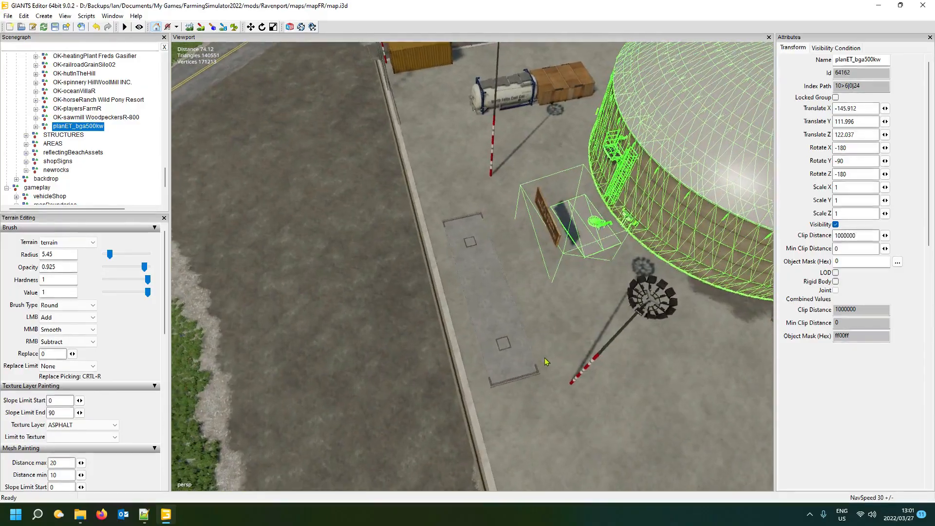
{"action": "middle_click_drag", "start_coordinate": [546, 362], "coordinate": [539, 362], "text": "alt"}
{"action": "left_click_drag", "start_coordinate": [516, 344], "coordinate": [516, 337], "text": "alt"}
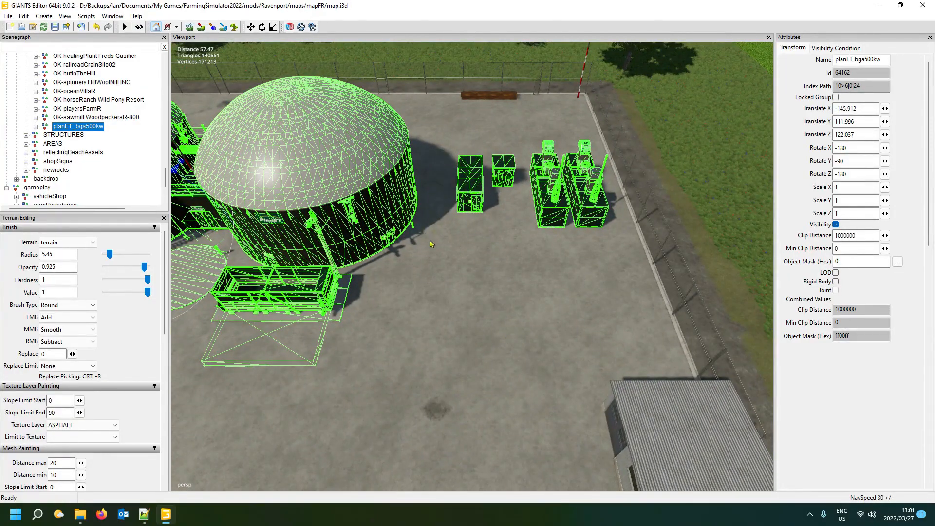
{"action": "scroll", "coordinate": [430, 241], "scroll_direction": "down", "scroll_amount": 5}
{"action": "middle_click_drag", "start_coordinate": [433, 278], "coordinate": [463, 287], "text": "alt"}
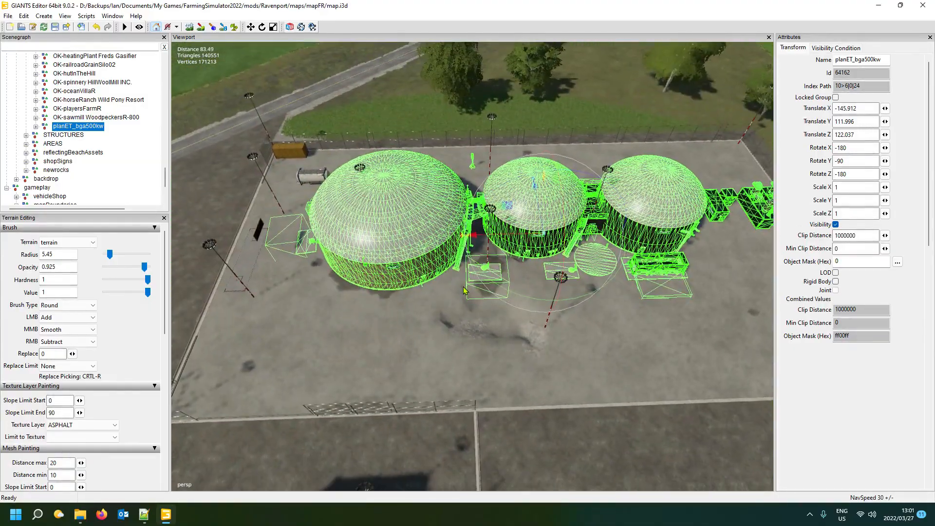
{"action": "left_click_drag", "start_coordinate": [462, 286], "coordinate": [480, 334], "text": "alt"}
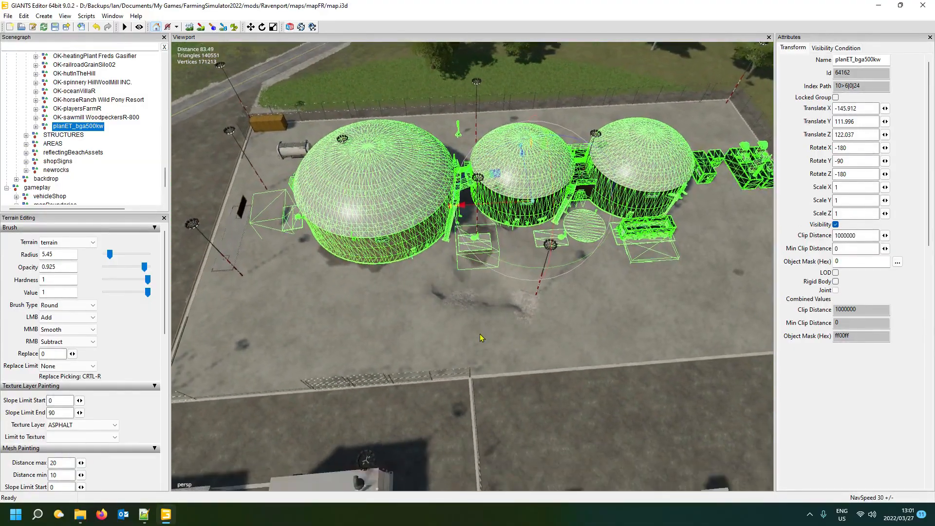
{"action": "scroll", "coordinate": [480, 337], "scroll_direction": "up", "scroll_amount": 5}
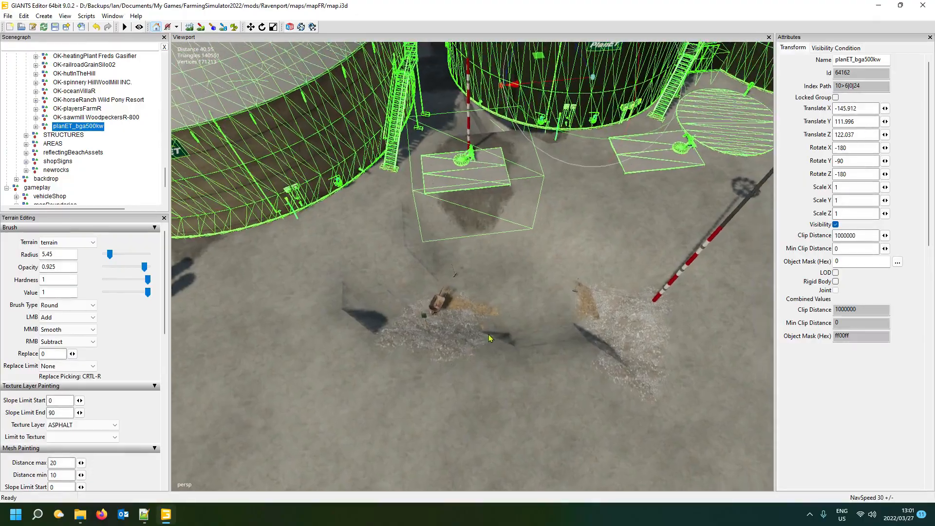
{"action": "scroll", "coordinate": [481, 340], "scroll_direction": "down", "scroll_amount": 5}
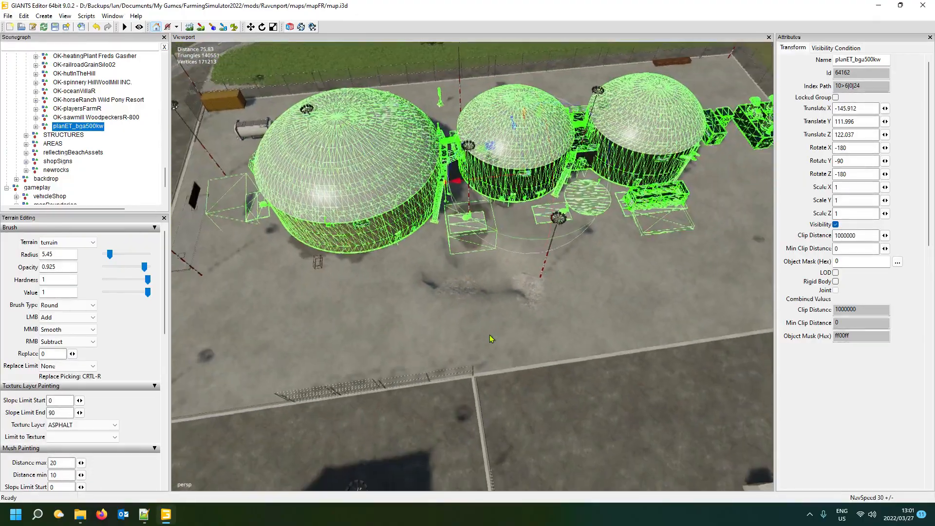
Move the planET_bga500kw plant slightly away from the tree-side fence to about Translate X -143.3
{"action": "left_click_drag", "start_coordinate": [491, 338], "coordinate": [668, 345], "text": "alt"}
{"action": "scroll", "coordinate": [490, 336], "scroll_direction": "down", "scroll_amount": 5}
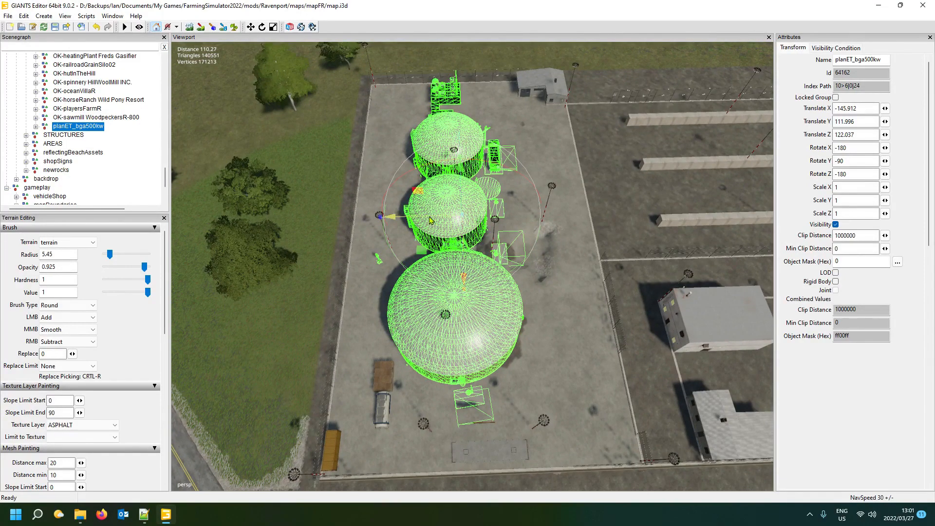
{"action": "left_click_drag", "start_coordinate": [430, 220], "coordinate": [439, 220]}
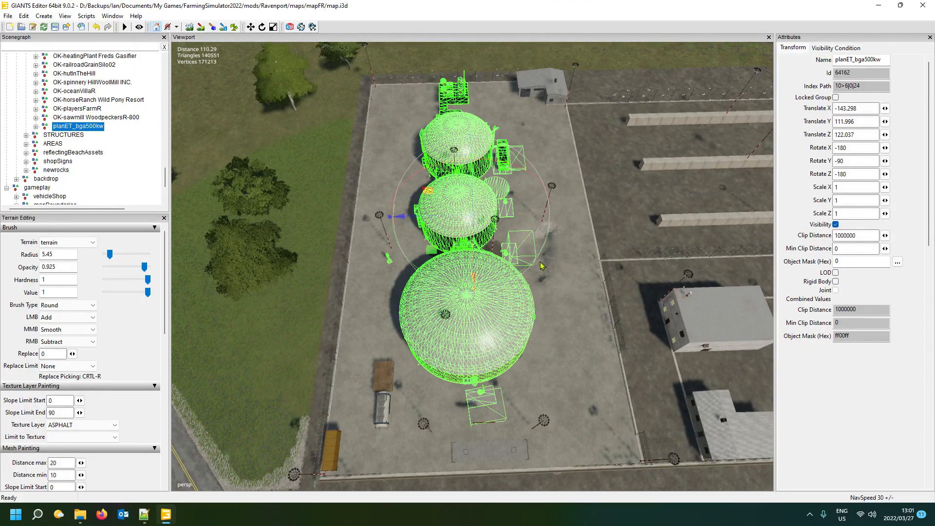
{"action": "left_click_drag", "start_coordinate": [440, 221], "coordinate": [409, 296], "text": "alt"}
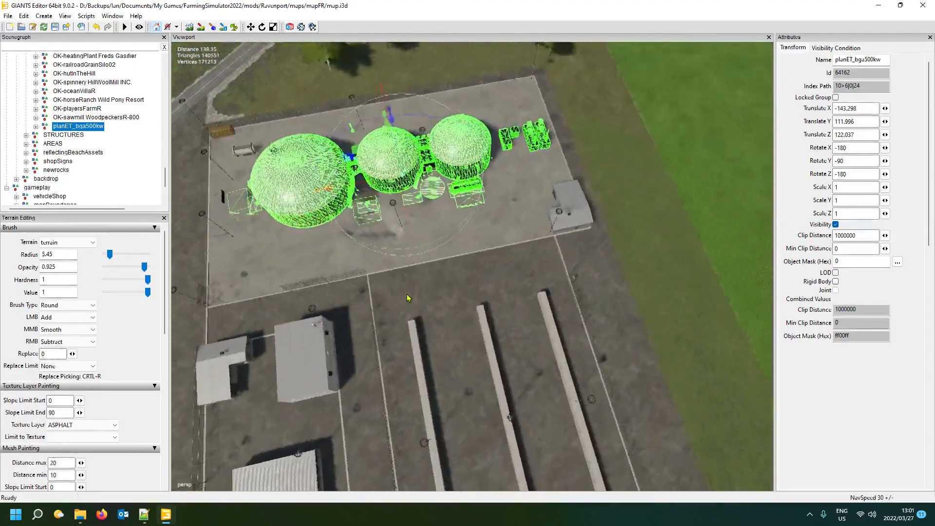
{"action": "scroll", "coordinate": [370, 273], "scroll_direction": "up", "scroll_amount": 8}
{"action": "left_click_drag", "start_coordinate": [329, 258], "coordinate": [366, 267], "text": "alt"}
{"action": "scroll", "coordinate": [327, 246], "scroll_direction": "down", "scroll_amount": 8}
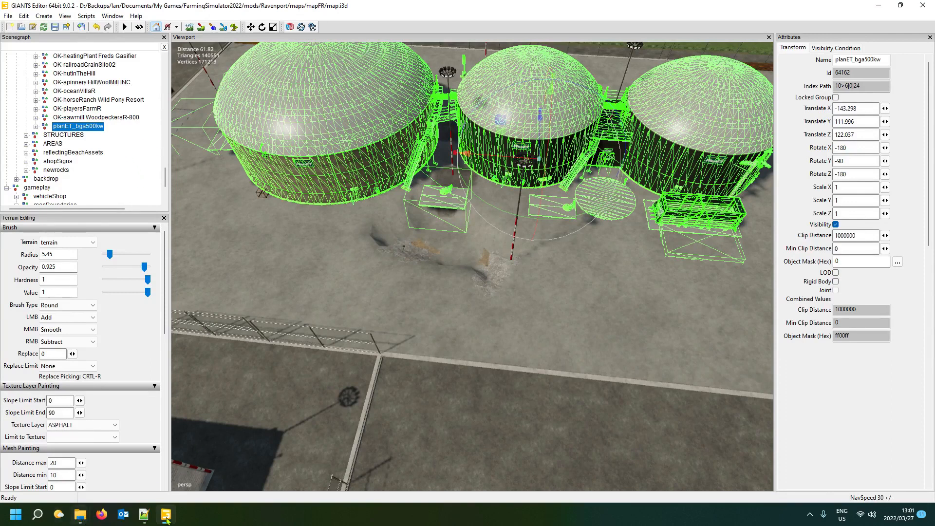
Switch to Notepad++, copy the bga placeable line from the mapUS placeables.xml and paste it below the gasStation entry in Ravenport's placeables.xml
{"action": "mouse_move", "coordinate": [144, 514]}
{"action": "left_click", "coordinate": [152, 486]}
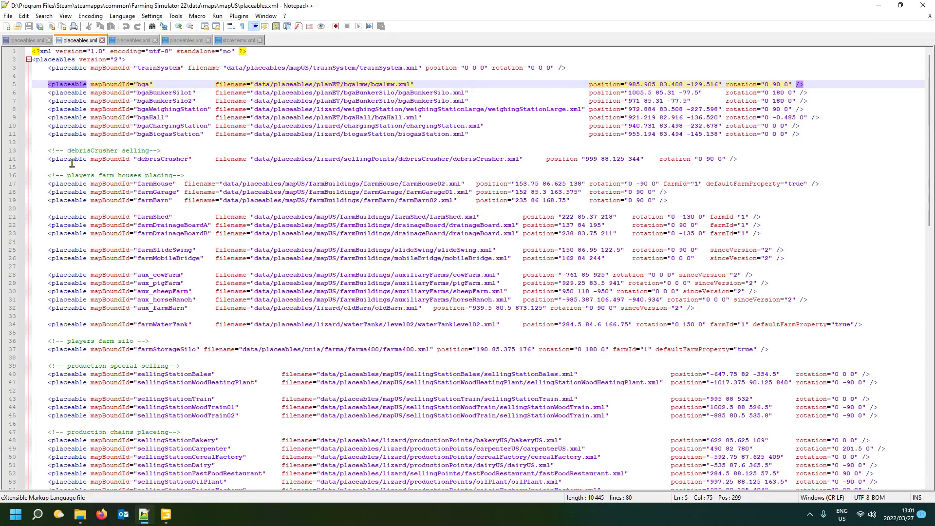
{"action": "left_click", "coordinate": [22, 85]}
{"action": "key", "text": "ctrl+c"}
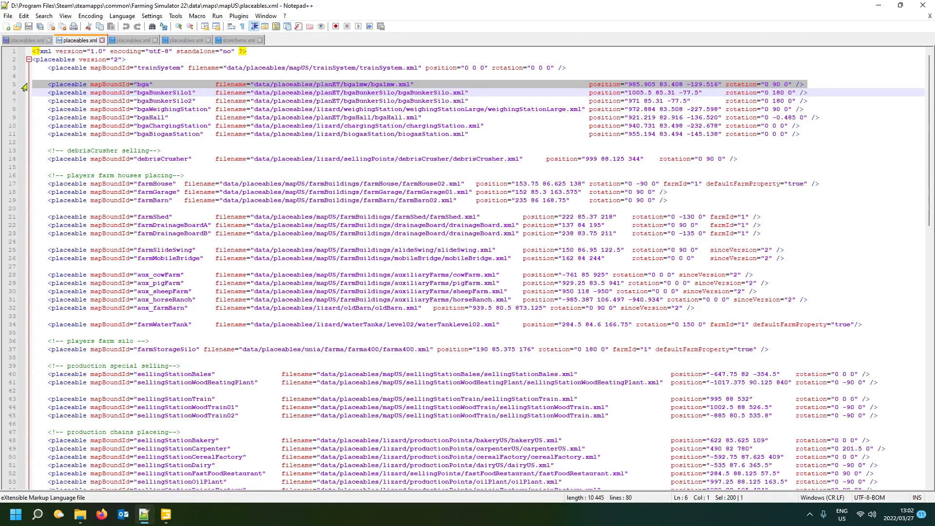
{"action": "left_click", "coordinate": [23, 40]}
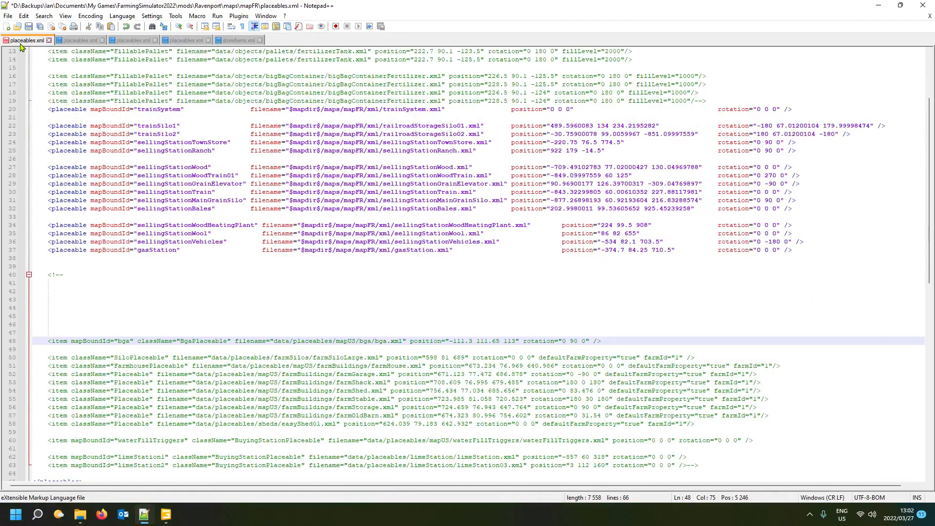
{"action": "left_click", "coordinate": [41, 261]}
{"action": "key", "text": "ctrl+v"}
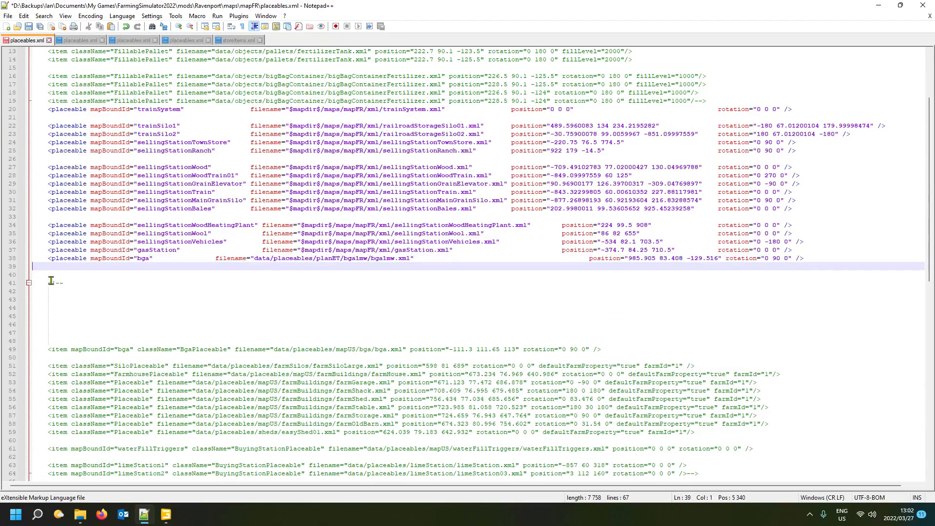
Align the filename attribute of the pasted bga line with the filename column of the gasStation line above
{"action": "left_click", "coordinate": [217, 261]}
{"action": "key", "text": "Tab"}
{"action": "key", "text": "Tab"}
{"action": "key", "text": "Tab"}
{"action": "key", "text": "Tab"}
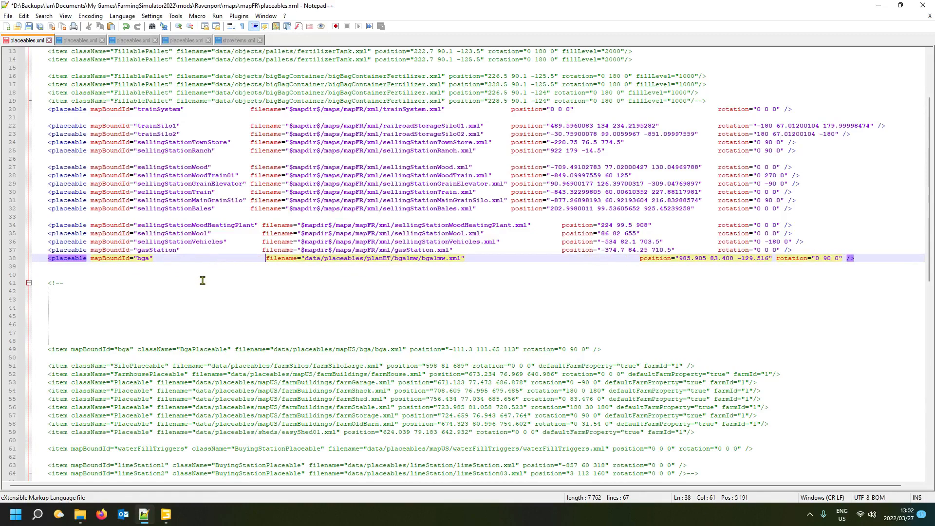
{"action": "key", "text": "BackSpace"}
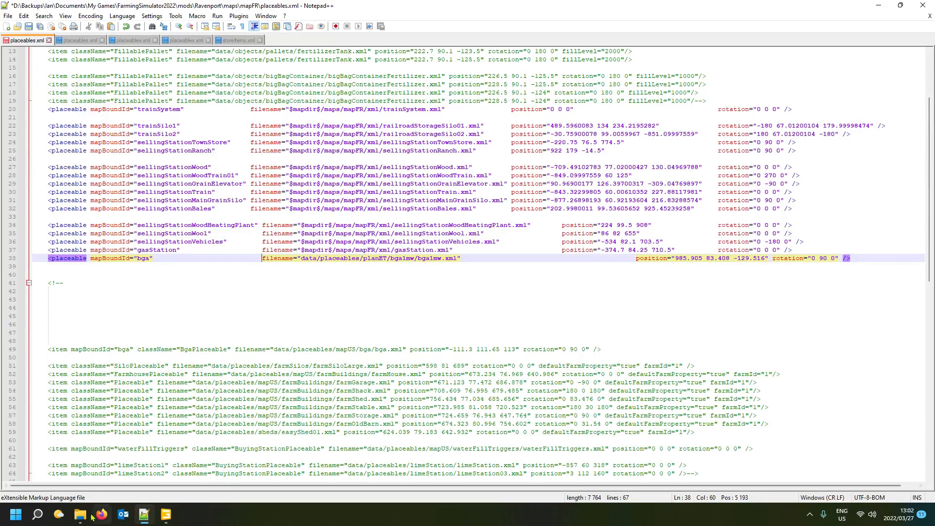
Switch to File Explorer and copy bga500kw.xml from Farming Simulator 22's data/placeables/planET/bga500kw folder
{"action": "mouse_move", "coordinate": [80, 514]}
{"action": "left_click", "coordinate": [102, 469]}
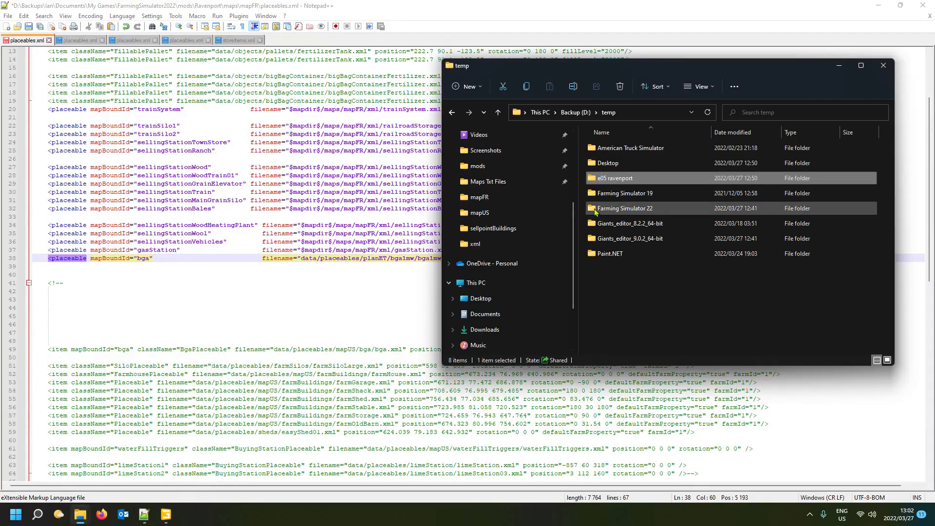
{"action": "scroll", "coordinate": [505, 173], "scroll_direction": "up", "scroll_amount": 1}
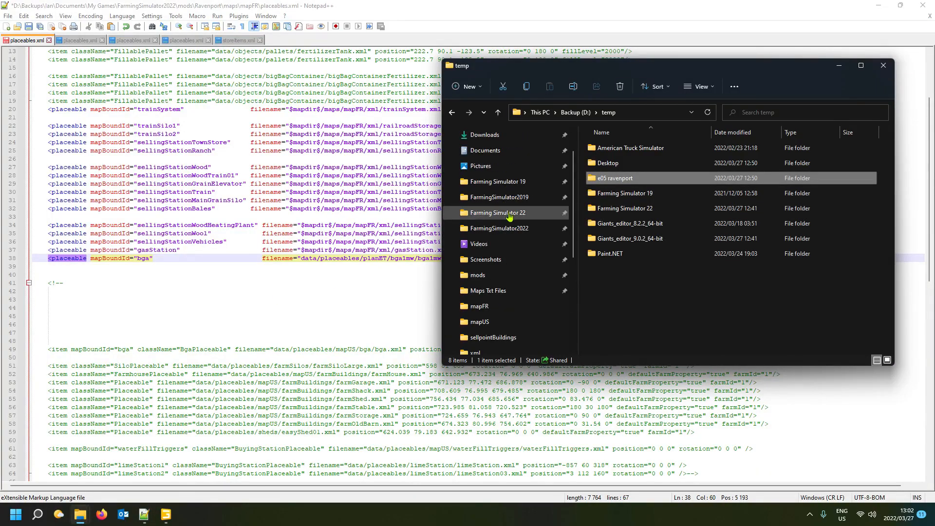
{"action": "left_click", "coordinate": [502, 212]}
{"action": "double_click", "coordinate": [609, 147]}
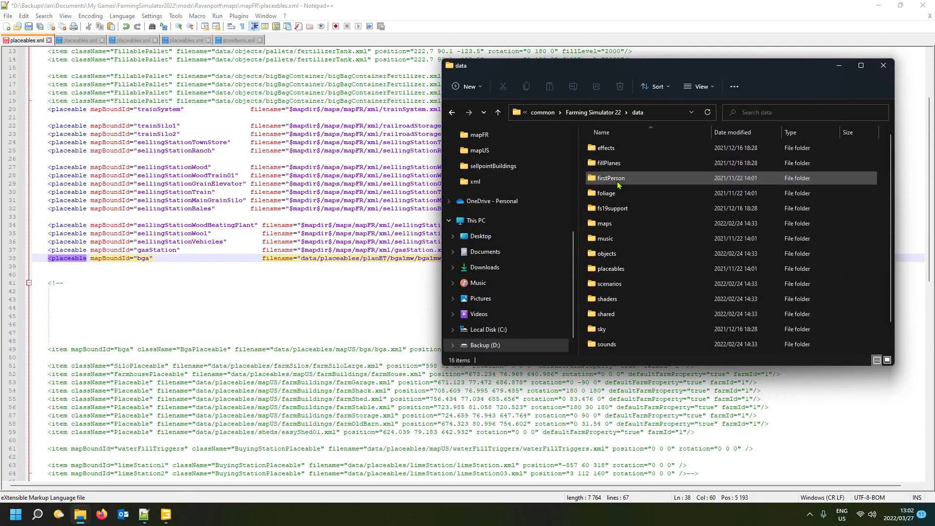
{"action": "double_click", "coordinate": [624, 269]}
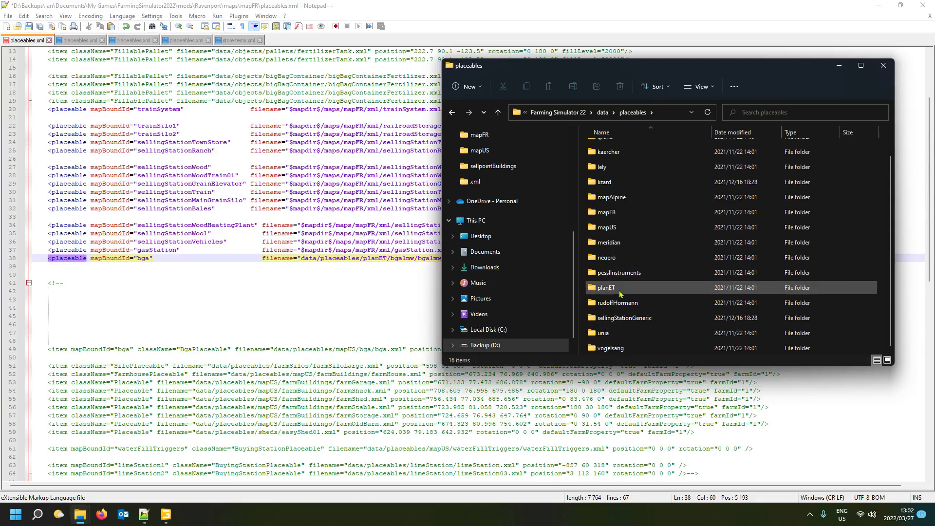
{"action": "double_click", "coordinate": [610, 314]}
{"action": "double_click", "coordinate": [629, 196]}
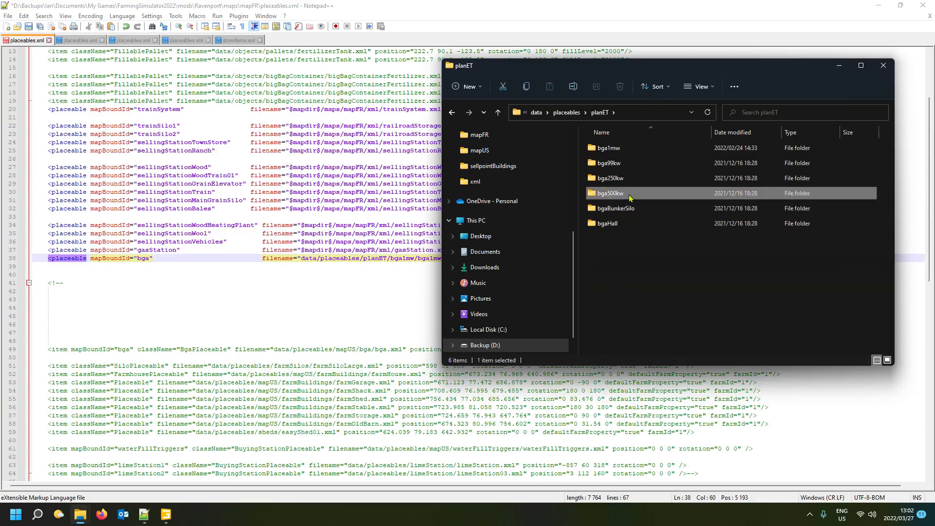
{"action": "left_click", "coordinate": [638, 178]}
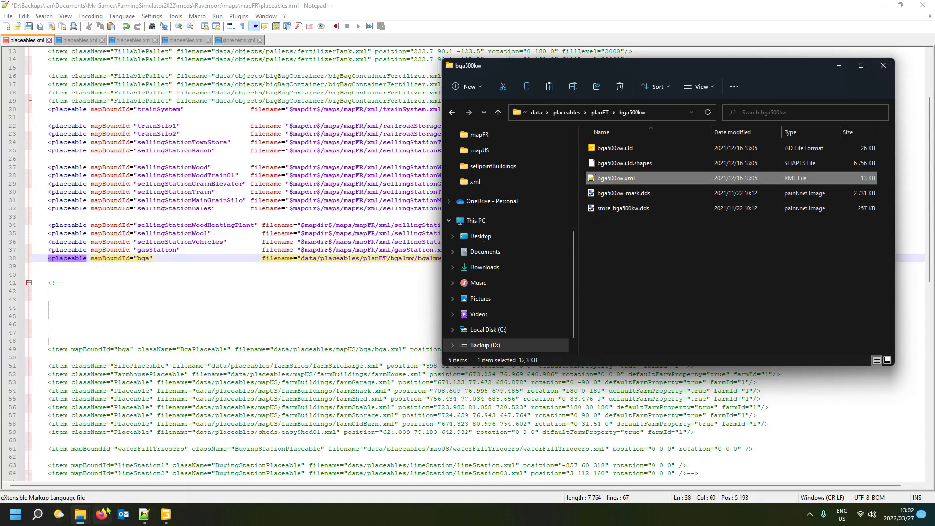
Paste the copied bga500kw.xml into the Ravenport mod's maps/mapFR/xml folder
{"action": "left_click", "coordinate": [44, 462]}
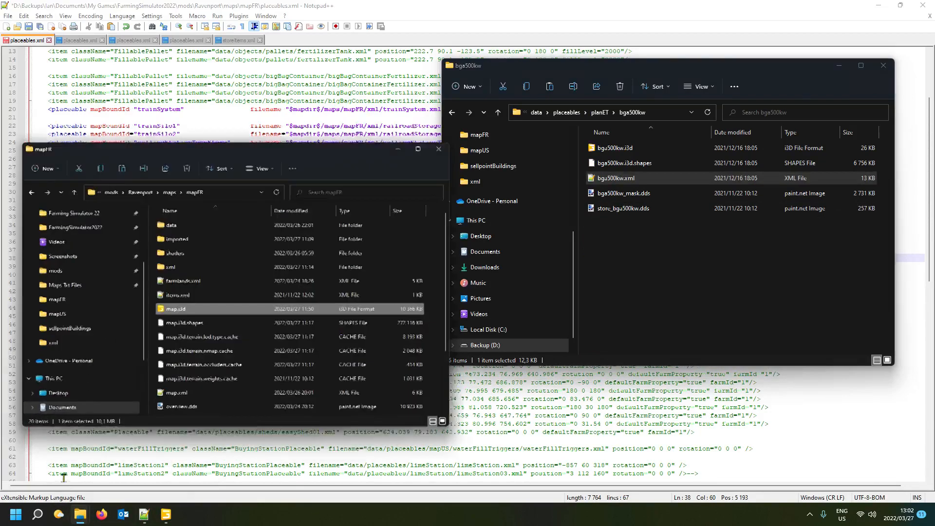
{"action": "left_click", "coordinate": [178, 168]}
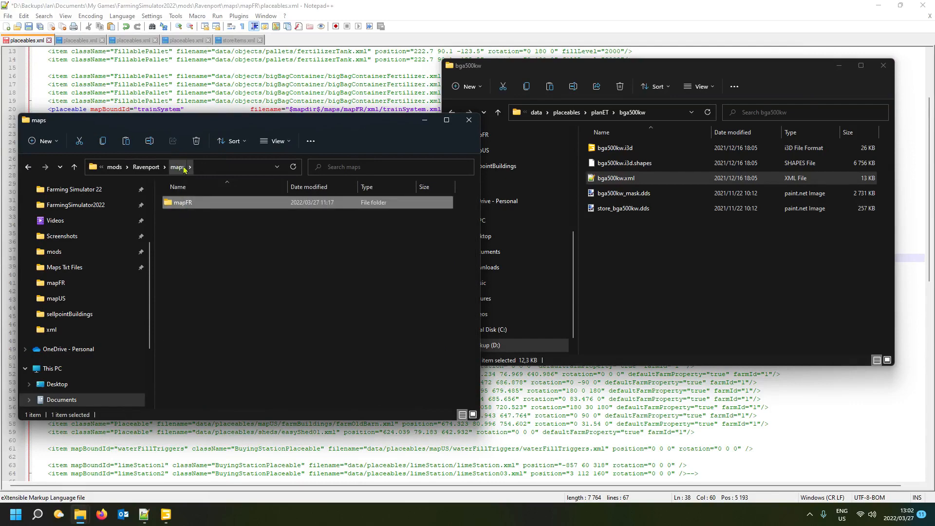
{"action": "double_click", "coordinate": [187, 205]}
{"action": "double_click", "coordinate": [187, 250]}
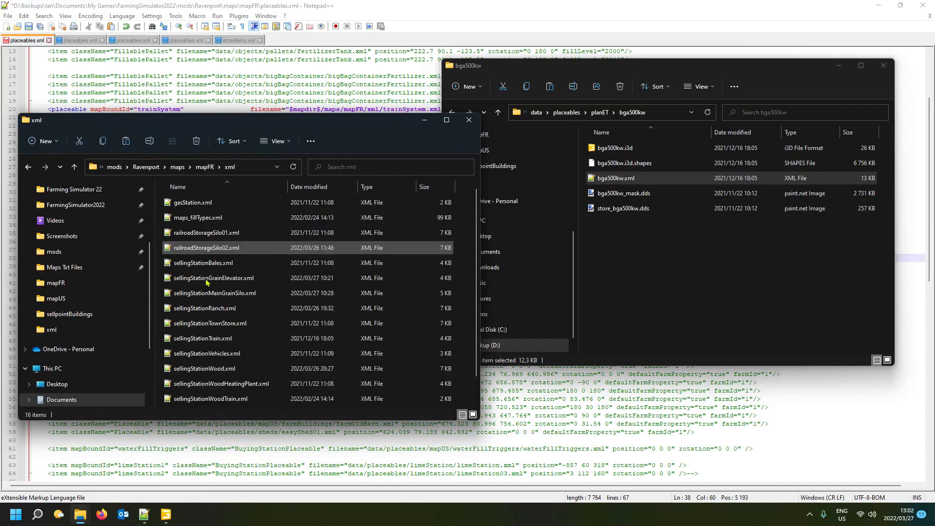
{"action": "key", "text": "ctrl+v"}
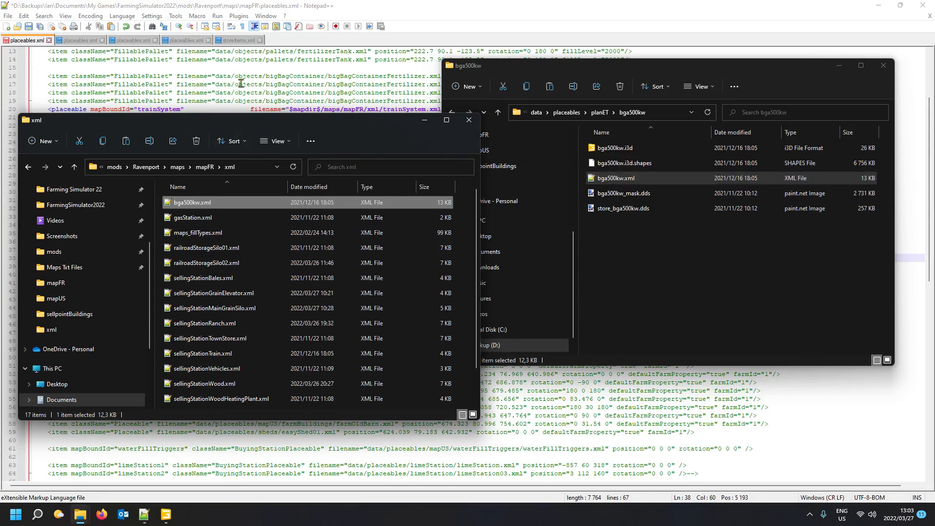
Back in Notepad++, replace data/placeables/planET in the bga line's filename with $mapdir$/maps/mapFR/xml copied from the gasStation line
{"action": "left_click", "coordinate": [246, 10]}
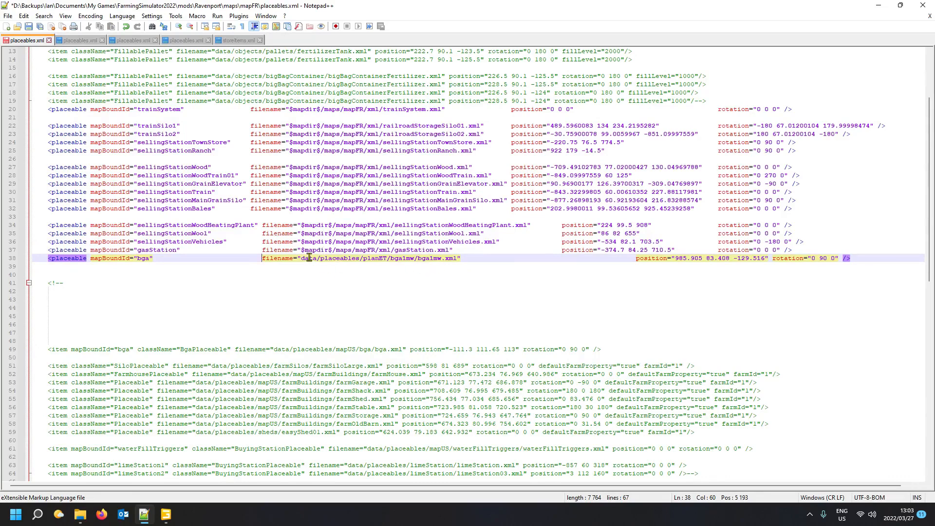
{"action": "left_click_drag", "start_coordinate": [301, 250], "coordinate": [398, 259]}
{"action": "key", "text": "ctrl+c"}
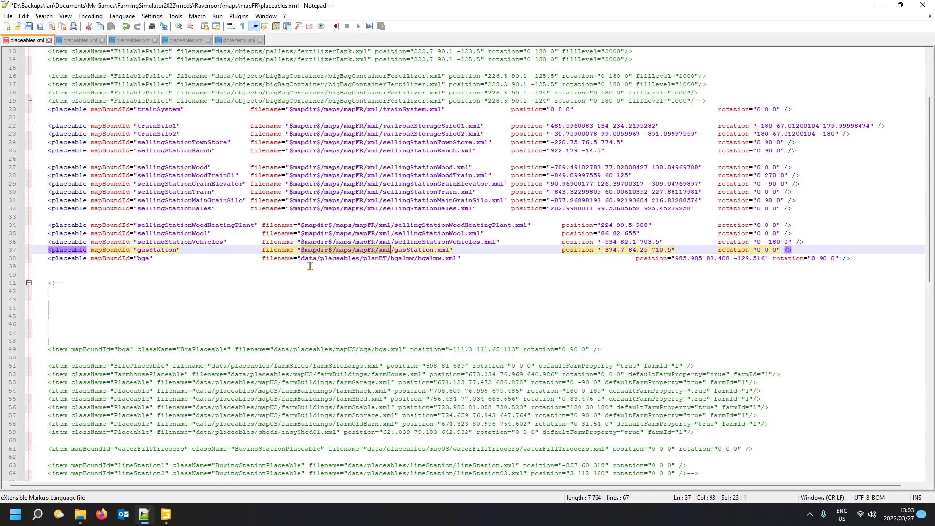
{"action": "left_click_drag", "start_coordinate": [302, 258], "coordinate": [388, 276]}
{"action": "key", "text": "ctrl+v"}
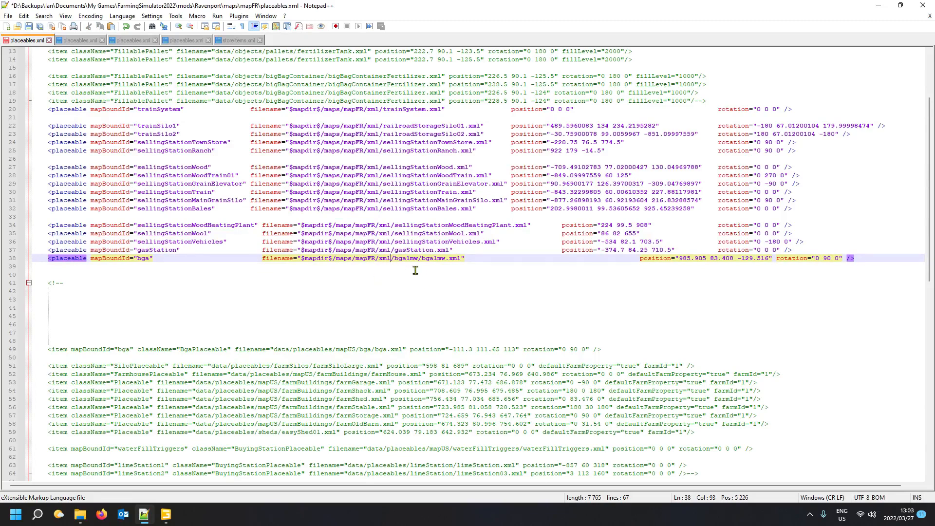
Remove the bga1mw subfolder from the bga line's path, leaving a single slash between xml and the file name
{"action": "key", "text": "Delete"}
{"action": "key", "text": "Delete"}
{"action": "key", "text": "Delete"}
{"action": "key", "text": "Delete"}
{"action": "key", "text": "Delete"}
{"action": "key", "text": "Delete"}
{"action": "key", "text": "Delete"}
{"action": "key", "text": "Delete"}
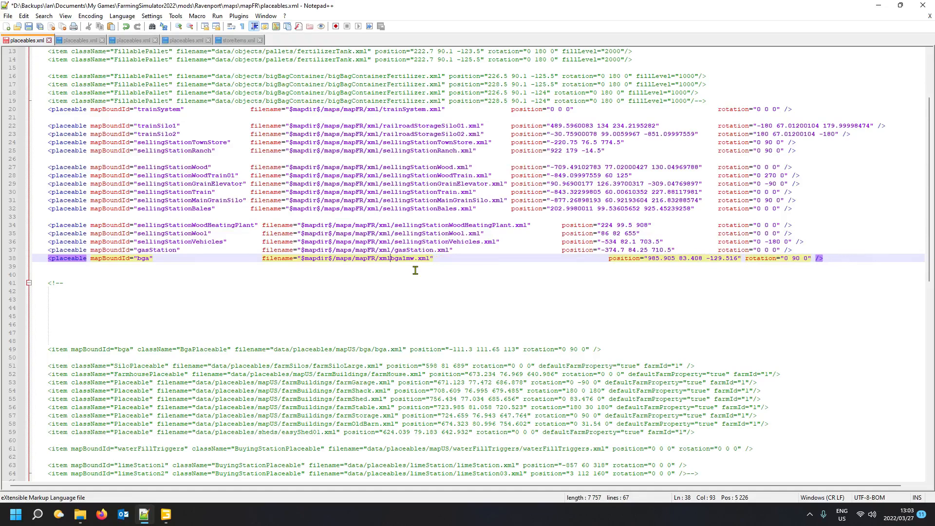
{"action": "type", "text": "/"}
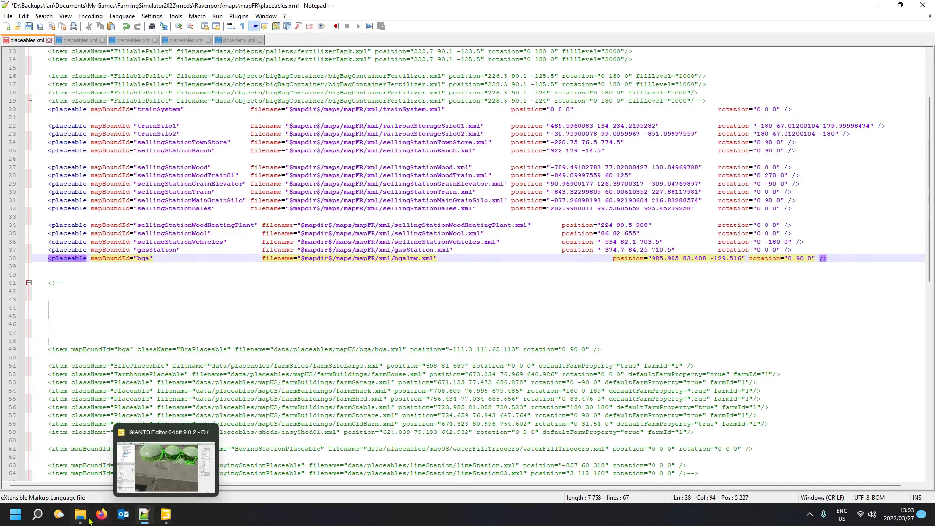
Take the file name from the bga500kw folder and change the bga line's referenced file to bga500kw.xml
{"action": "mouse_move", "coordinate": [80, 515]}
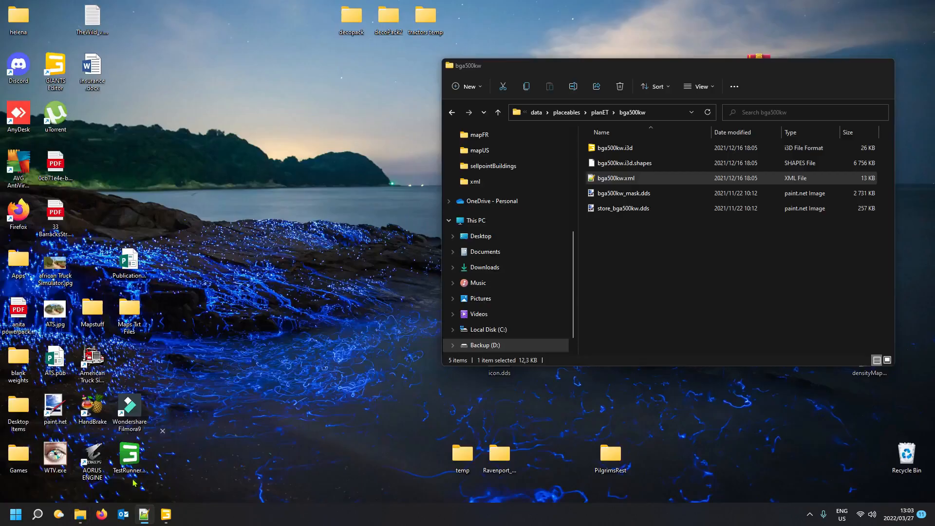
{"action": "left_click", "coordinate": [129, 460]}
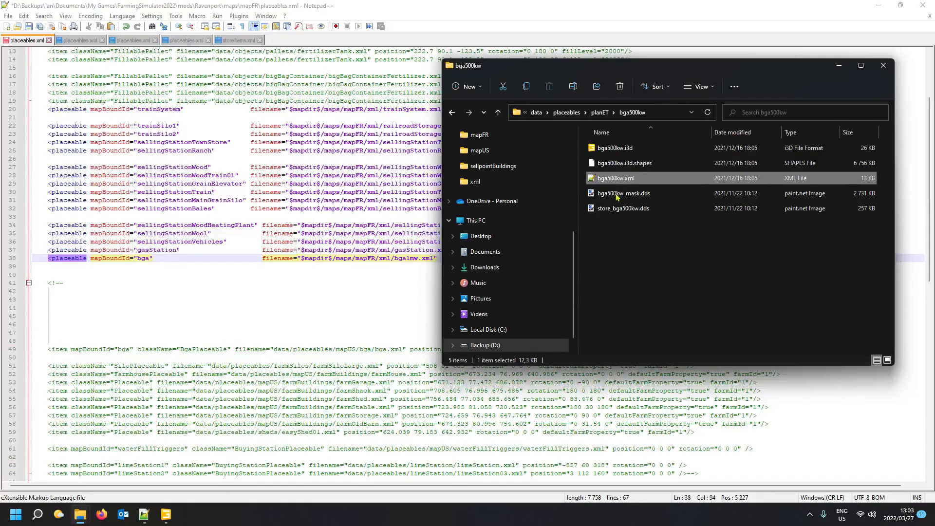
{"action": "left_click", "coordinate": [611, 185]}
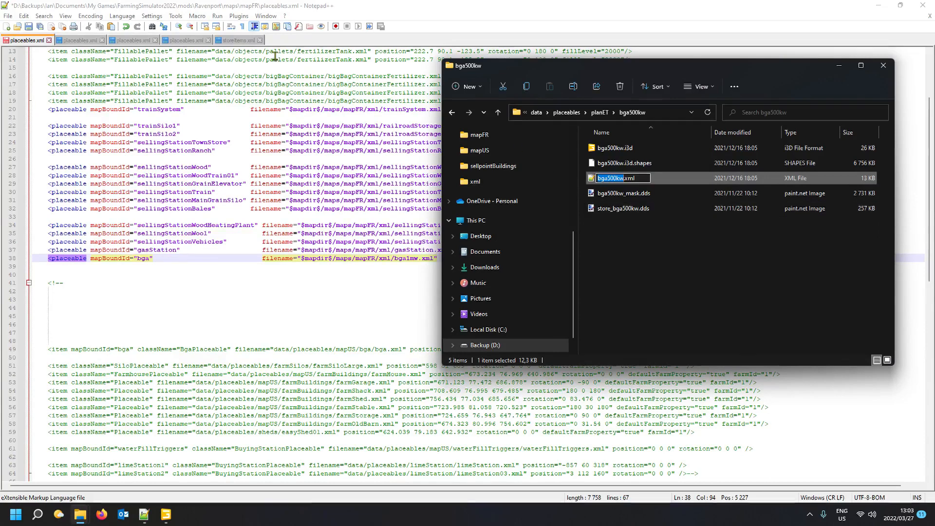
{"action": "left_click", "coordinate": [37, 44]}
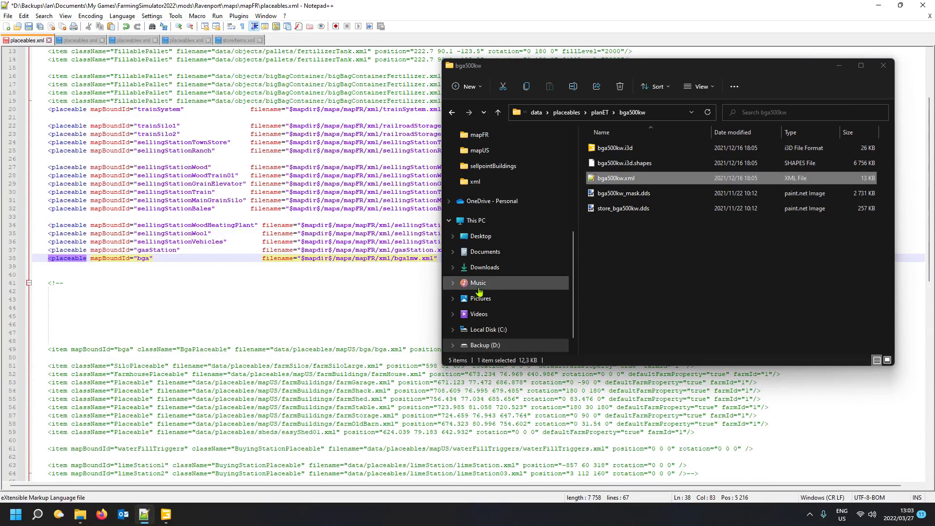
{"action": "left_click", "coordinate": [395, 259]}
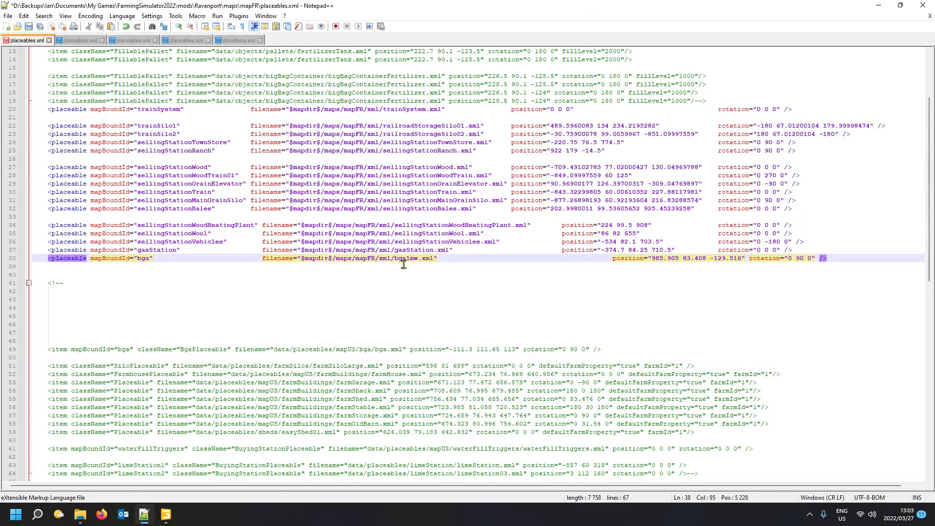
{"action": "double_click", "coordinate": [407, 259]}
{"action": "type", "text": "bga500kw"}
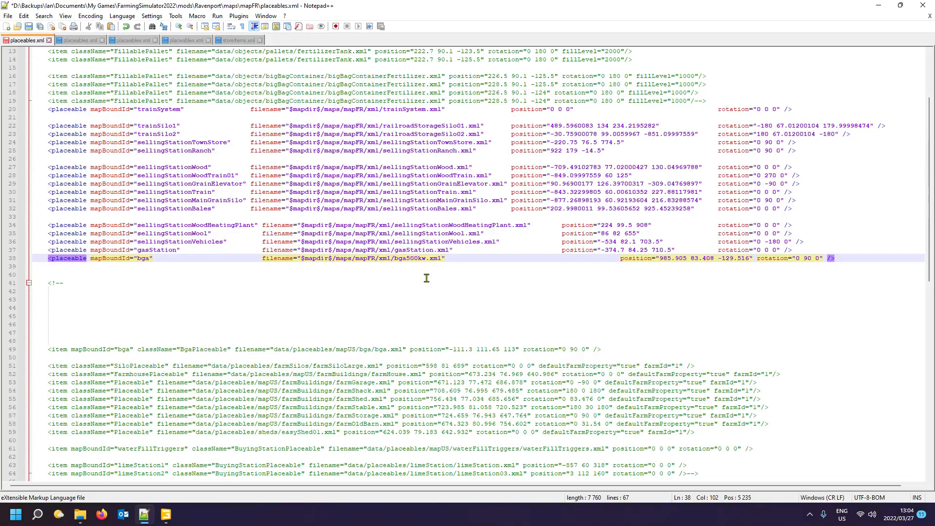
Delete the surplus spacing before the bga line's position attribute so it lines up with the gasStation line's position
{"action": "left_click", "coordinate": [559, 259]}
{"action": "key", "text": "Delete"}
{"action": "key", "text": "Delete"}
{"action": "key", "text": "Delete"}
{"action": "key", "text": "Delete"}
{"action": "key", "text": "Delete"}
{"action": "key", "text": "Delete"}
{"action": "key", "text": "Delete"}
{"action": "key", "text": "Delete"}
{"action": "key", "text": "Delete"}
{"action": "key", "text": "Delete"}
{"action": "key", "text": "Delete"}
{"action": "key", "text": "Delete"}
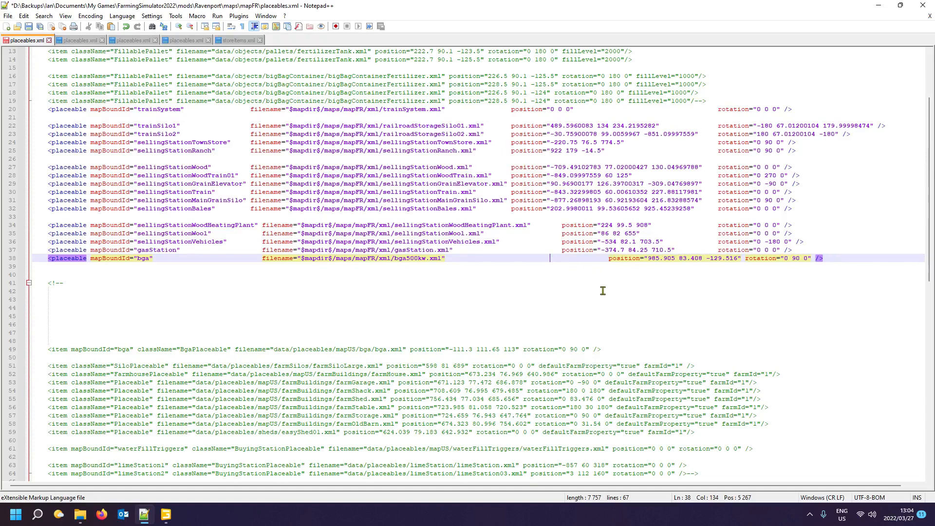
{"action": "key", "text": "Delete"}
{"action": "key", "text": "Delete"}
{"action": "key", "text": "Delete"}
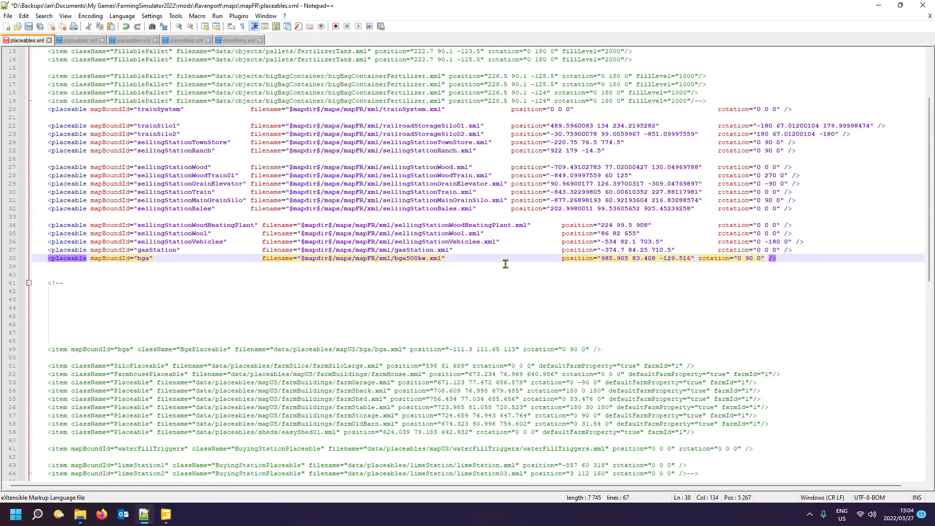
Set the bga line's position to the plant's GIANTS Editor translation, -143.29800415 111.99610901 122.03695679
{"action": "left_click", "coordinate": [613, 261]}
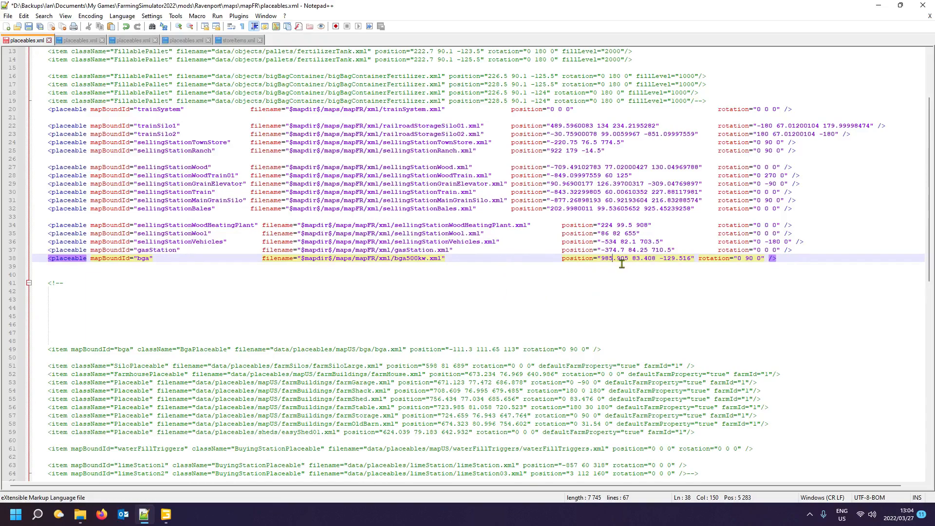
{"action": "left_click", "coordinate": [166, 514]}
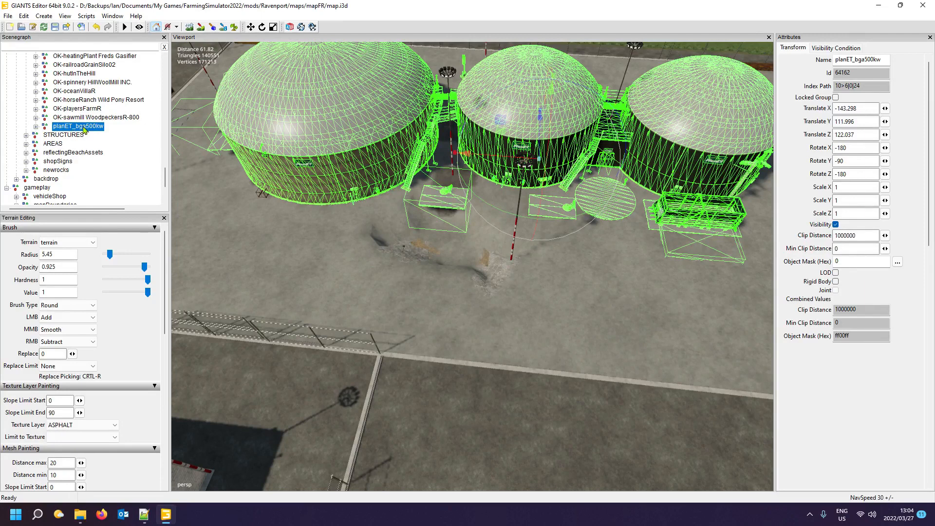
{"action": "left_click", "coordinate": [871, 113]}
{"action": "left_click", "coordinate": [145, 514]}
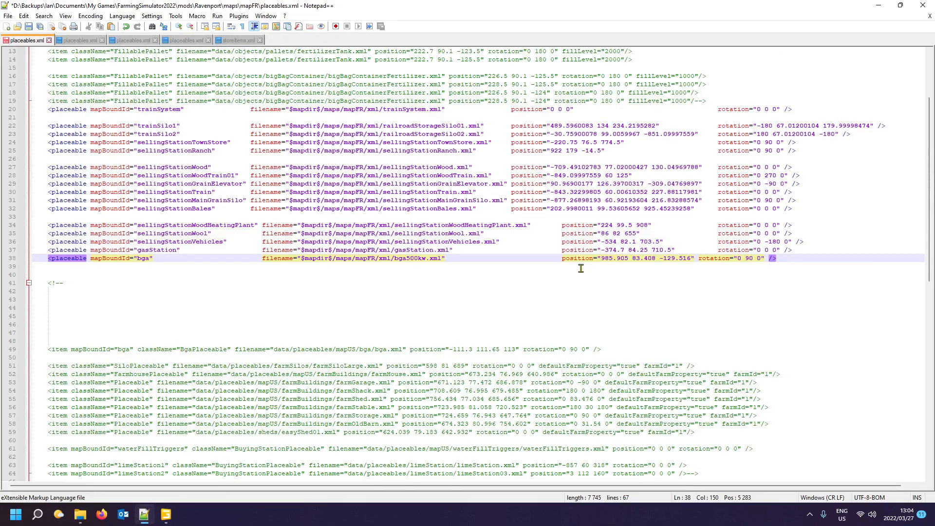
{"action": "left_click_drag", "start_coordinate": [602, 264], "coordinate": [697, 265]}
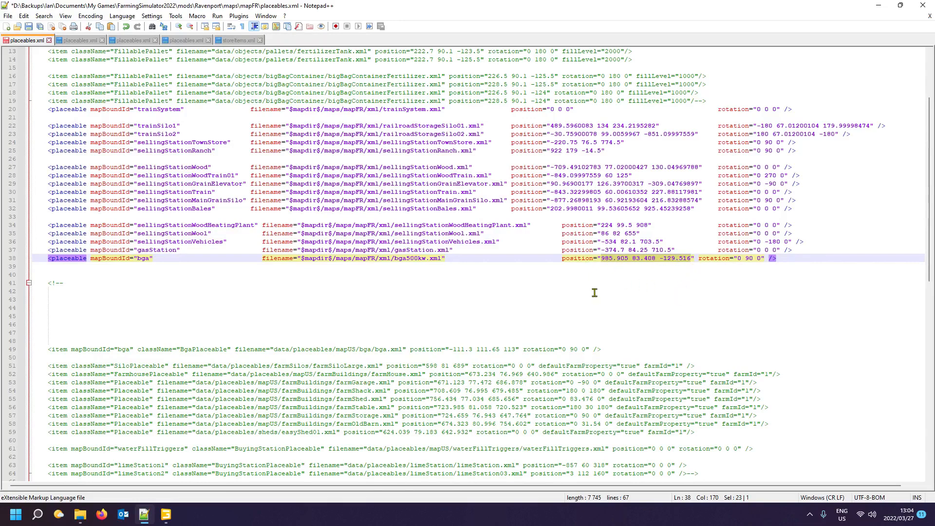
{"action": "type", "text": "-143.29800415 111.99610901 122.03695679"}
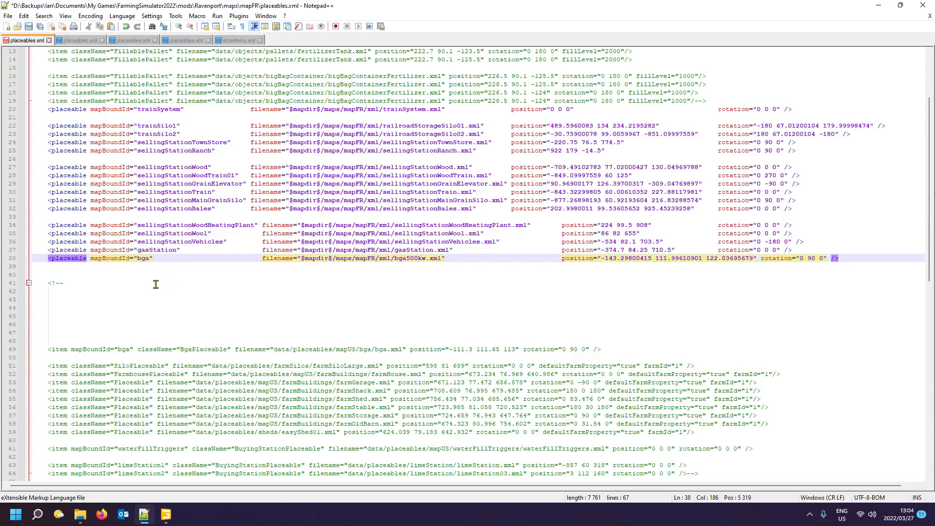
Move the bga placeable line out of the gasStation group to directly below the sellingStationBales line
{"action": "left_click", "coordinate": [19, 260]}
{"action": "key", "text": "ctrl+c"}
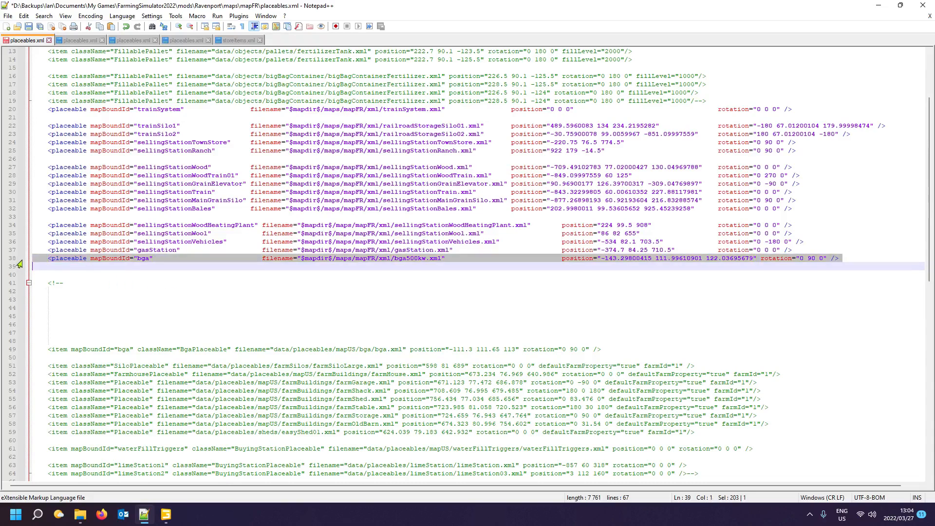
{"action": "key", "text": "Delete"}
{"action": "left_click", "coordinate": [42, 217]}
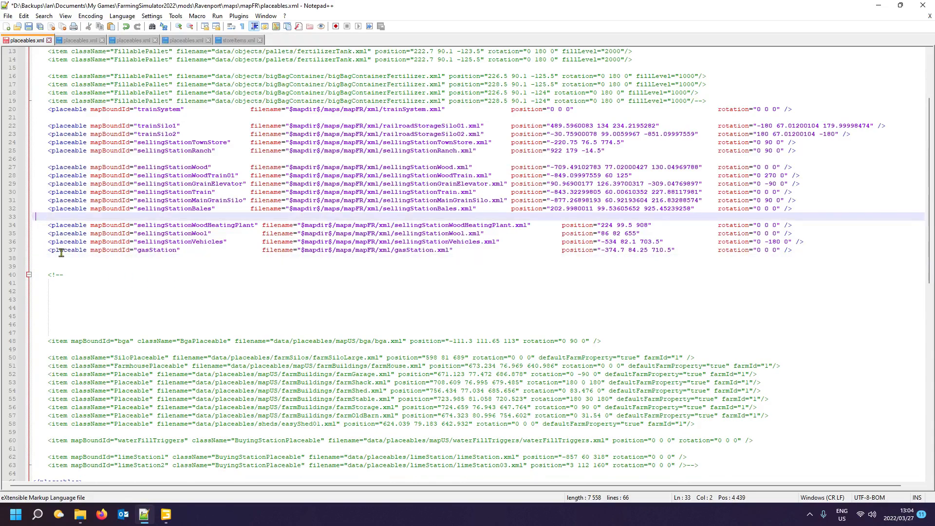
{"action": "key", "text": "Return"}
{"action": "key", "text": "Up"}
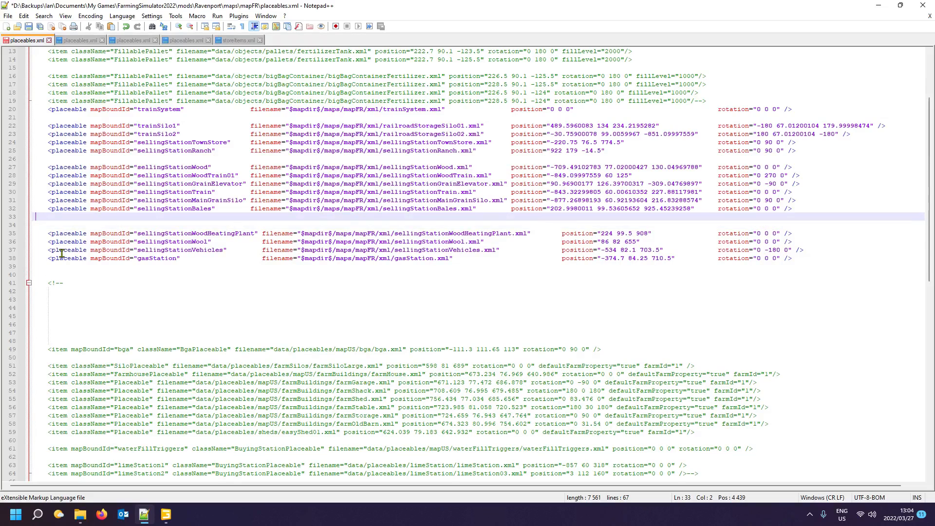
{"action": "key", "text": "ctrl+v"}
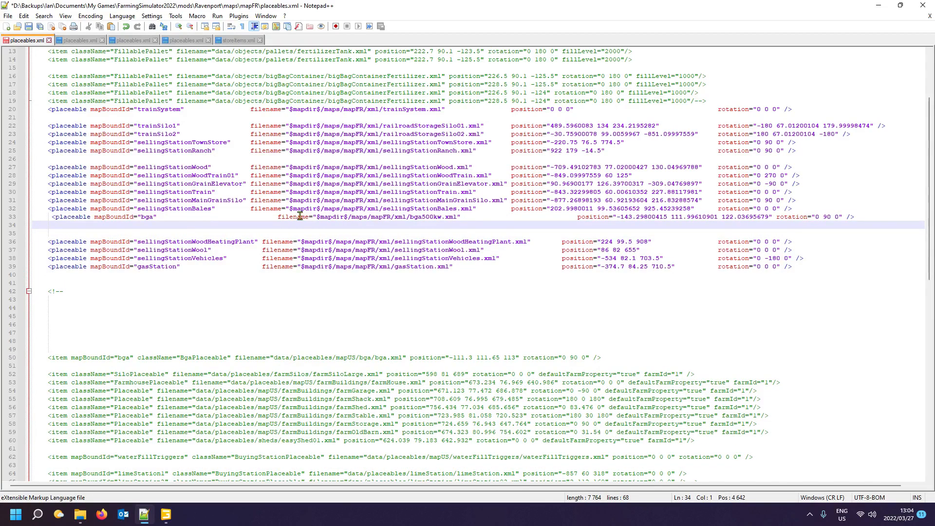
Remove the surplus indentation from the moved bga line and align its filename attribute with the sellingStationBales line
{"action": "left_click", "coordinate": [52, 217]}
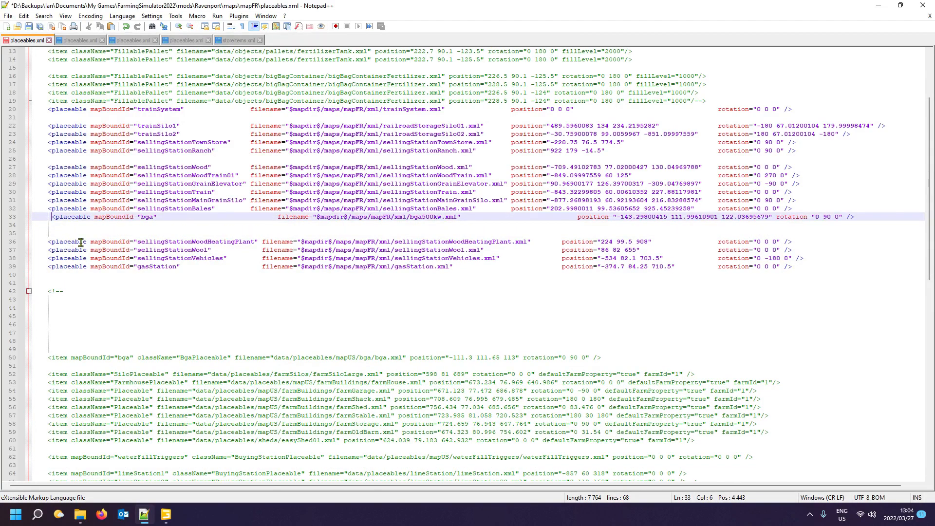
{"action": "key", "text": "BackSpace"}
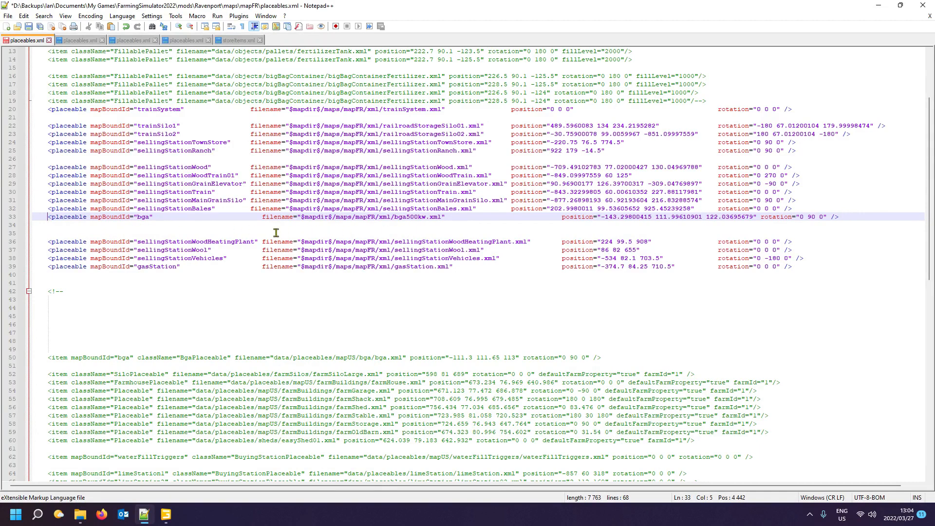
{"action": "left_click", "coordinate": [263, 217]}
{"action": "key", "text": "BackSpace"}
{"action": "key", "text": "BackSpace"}
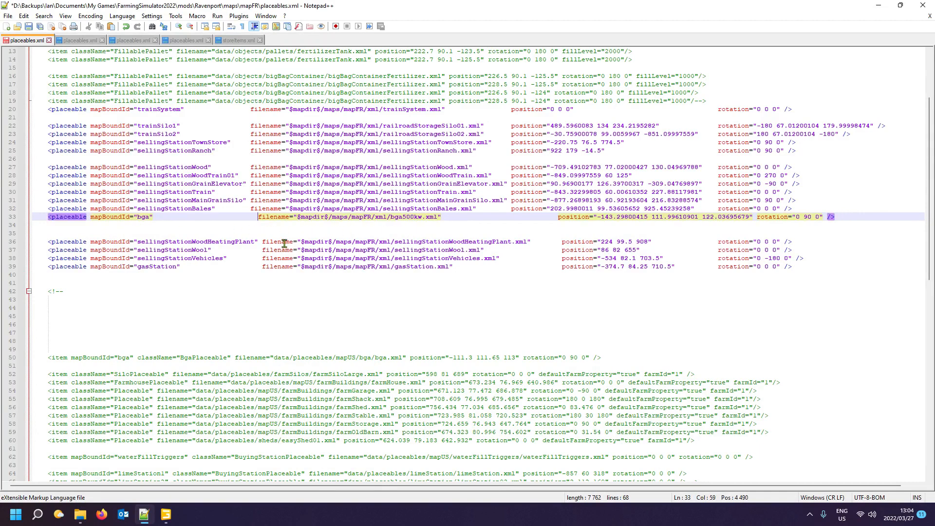
{"action": "key", "text": "BackSpace"}
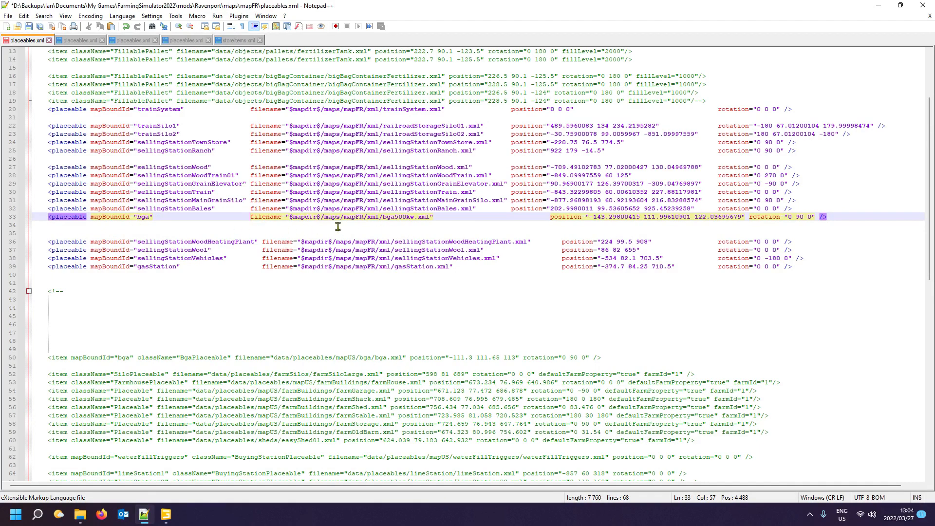
Delete the extra spacing before the bga line's position attribute so it lines up with the sellingStationBales line's position
{"action": "left_click", "coordinate": [507, 217]}
{"action": "key", "text": "Delete"}
{"action": "key", "text": "Delete"}
{"action": "key", "text": "Delete"}
{"action": "key", "text": "Delete"}
{"action": "key", "text": "Delete"}
{"action": "key", "text": "Delete"}
{"action": "key", "text": "Delete"}
{"action": "key", "text": "Delete"}
{"action": "key", "text": "Delete"}
{"action": "key", "text": "Delete"}
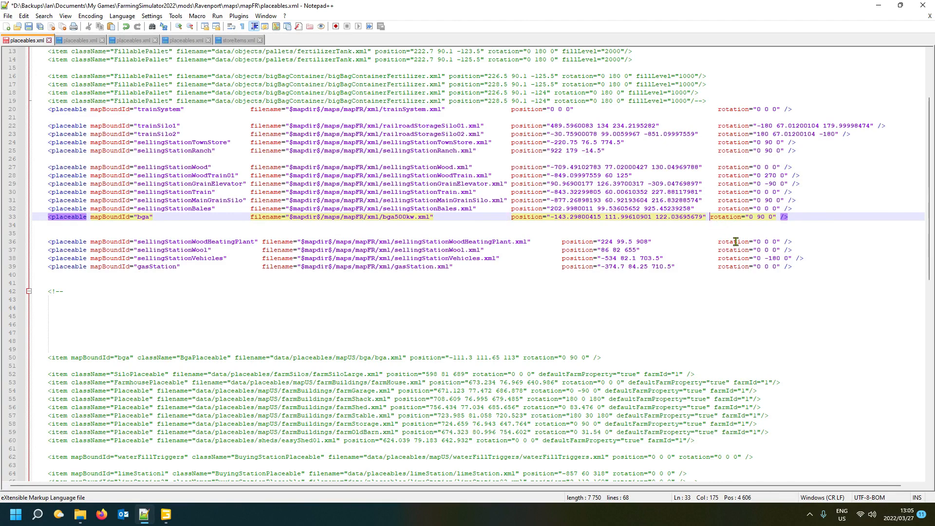
Look up the plant's rotation in GIANTS Editor and set the bga line's rotation to -180 -90.00000763 -179.99998474
{"action": "left_click", "coordinate": [165, 513]}
{"action": "left_click", "coordinate": [865, 149]}
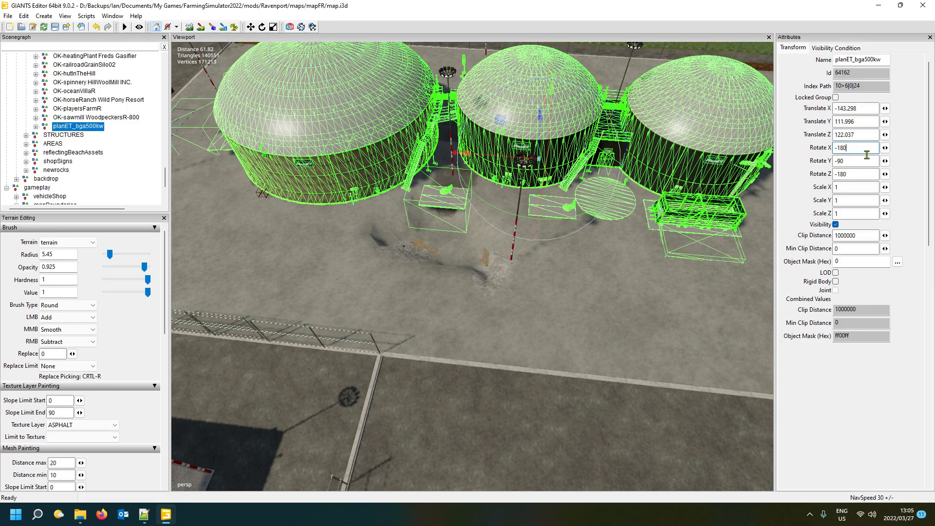
{"action": "left_click", "coordinate": [144, 513]}
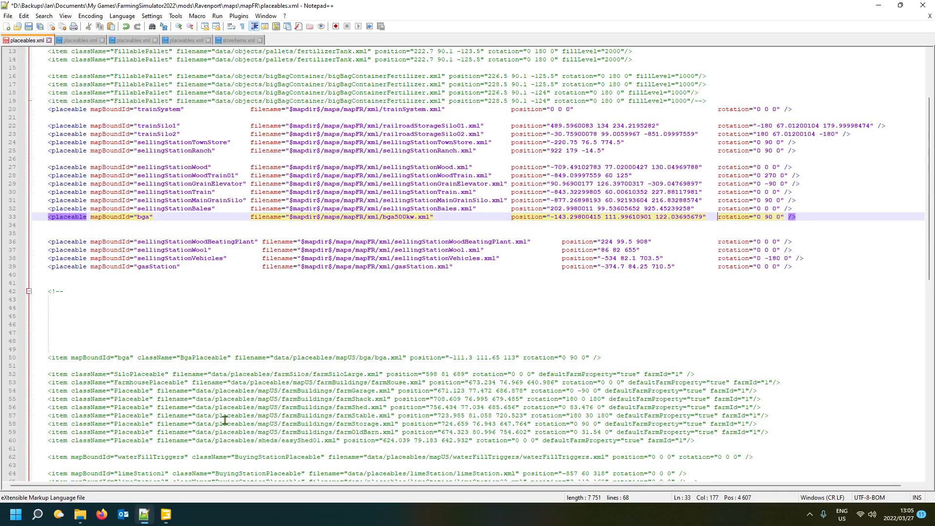
{"action": "left_click", "coordinate": [780, 217], "text": "shift"}
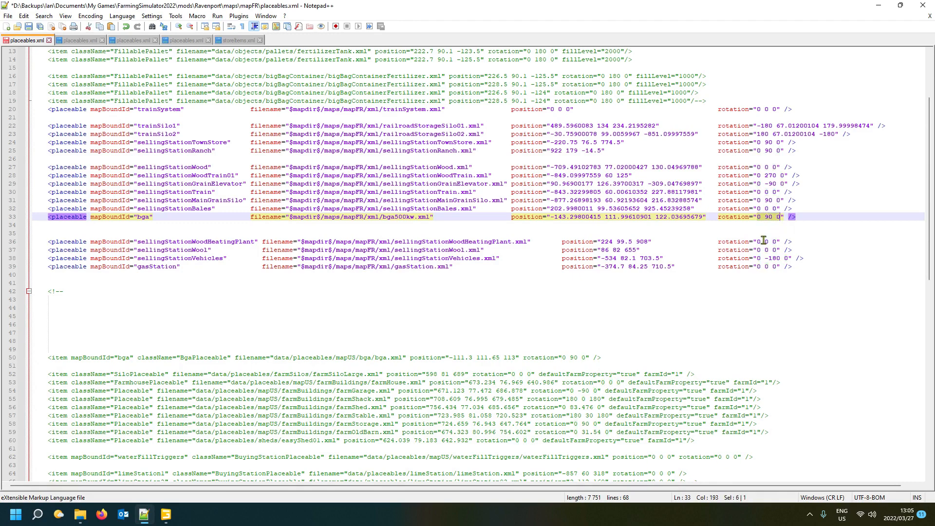
{"action": "type", "text": "-180 -90.00000763 -179.99998474"}
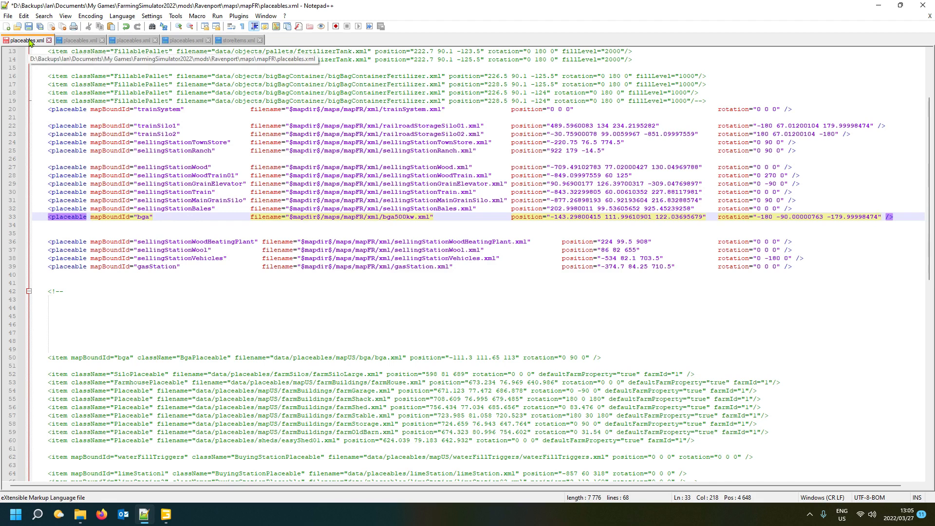
Copy maps/mapFR/xml/bga500kw.xml from the bga line over the file path of the first commented-out gasStation entry in storeItems.xml
{"action": "left_click", "coordinate": [238, 40]}
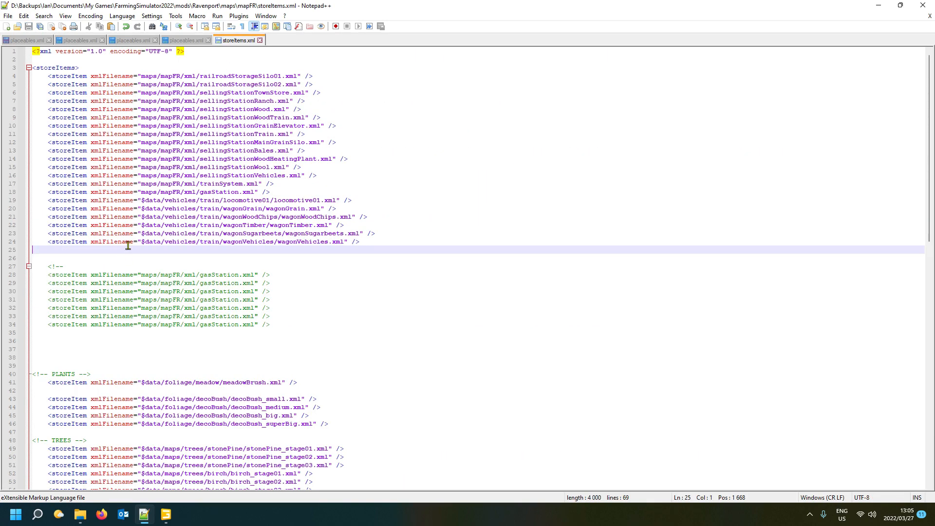
{"action": "left_click", "coordinate": [27, 40]}
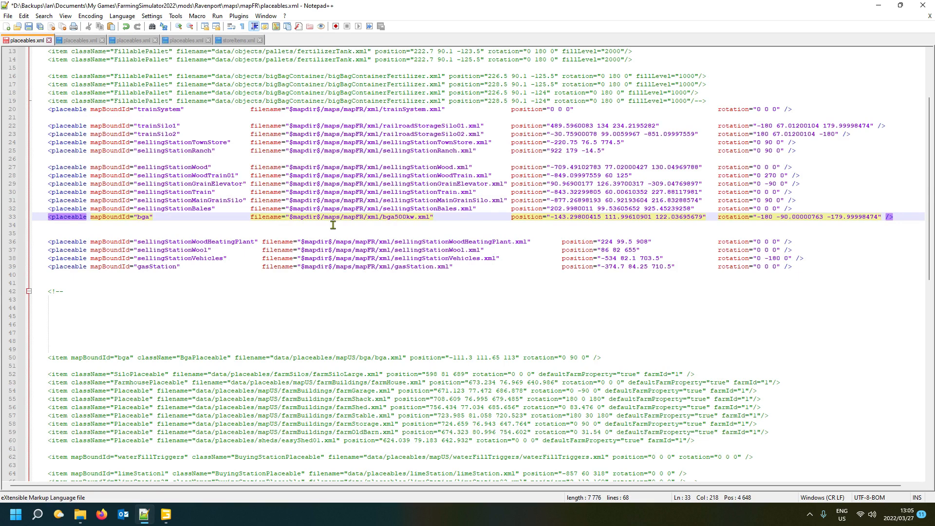
{"action": "left_click_drag", "start_coordinate": [324, 224], "coordinate": [436, 224]}
{"action": "key", "text": "ctrl+c"}
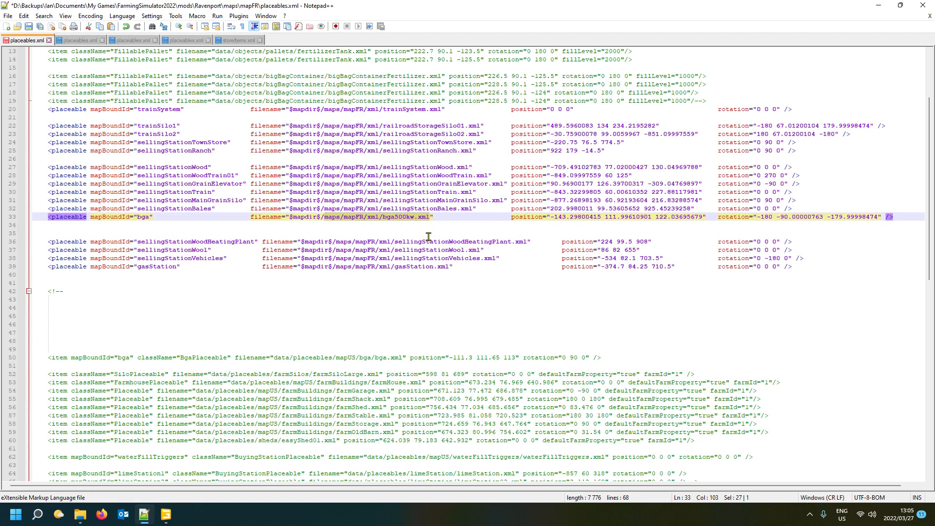
{"action": "left_click", "coordinate": [242, 41]}
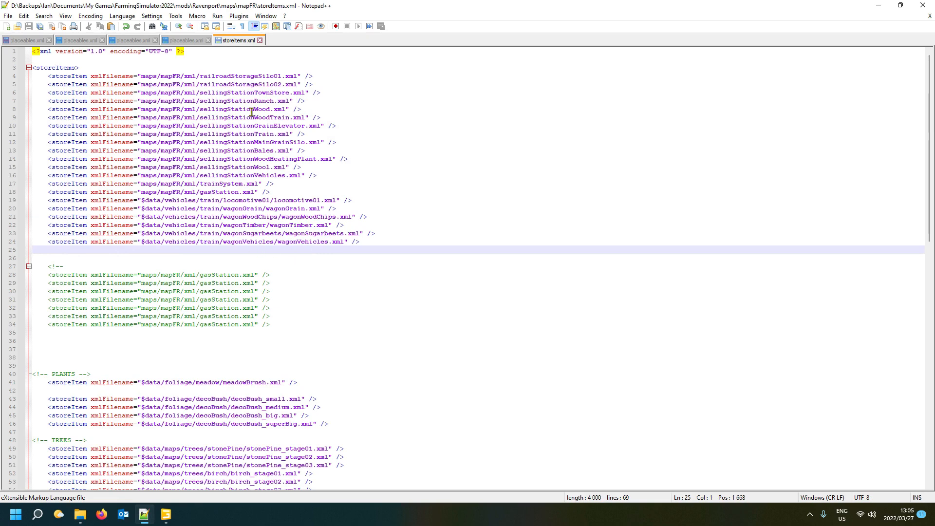
{"action": "left_click", "coordinate": [77, 279]}
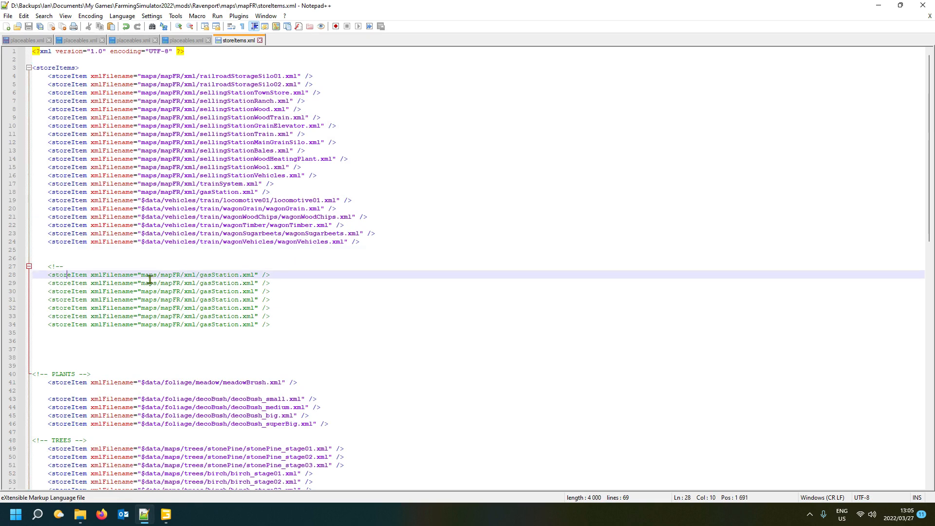
{"action": "left_click_drag", "start_coordinate": [142, 276], "coordinate": [262, 281]}
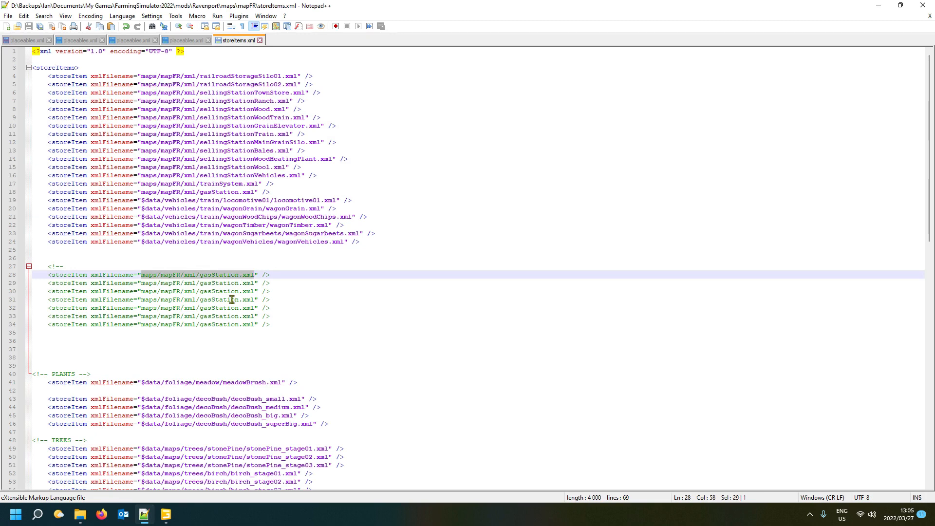
{"action": "key", "text": "ctrl+v"}
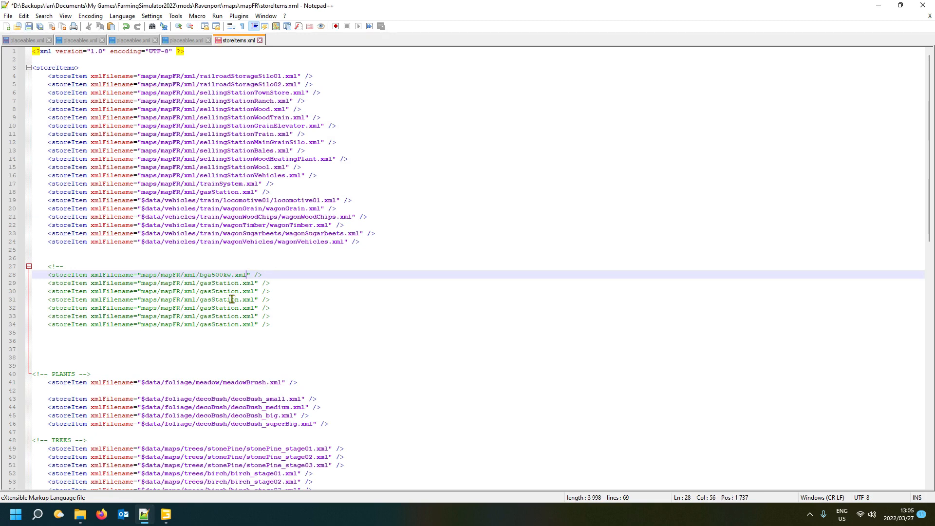
Move the bga500kw.xml store item out of the comment block to directly below the wagonVehicles entry
{"action": "left_click", "coordinate": [25, 276]}
{"action": "key", "text": "ctrl+c"}
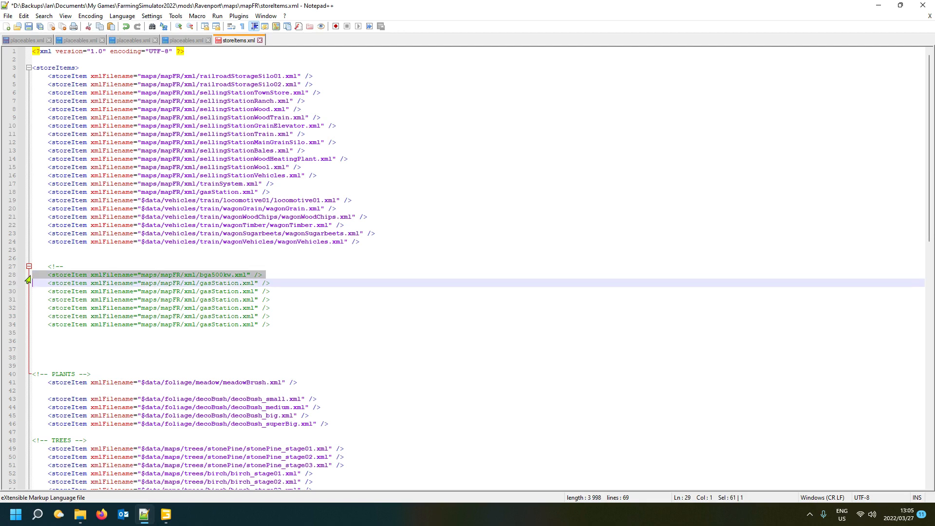
{"action": "key", "text": "Delete"}
{"action": "left_click", "coordinate": [48, 250]}
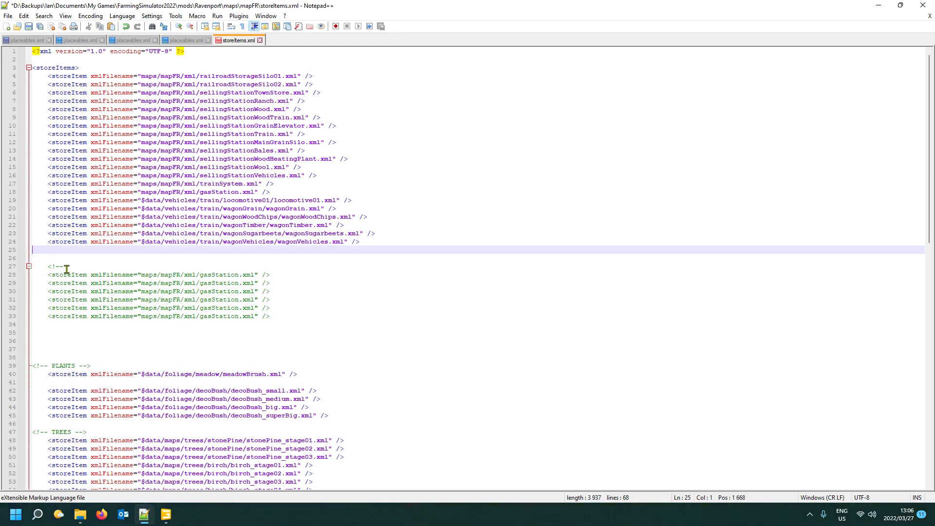
{"action": "key", "text": "ctrl+v"}
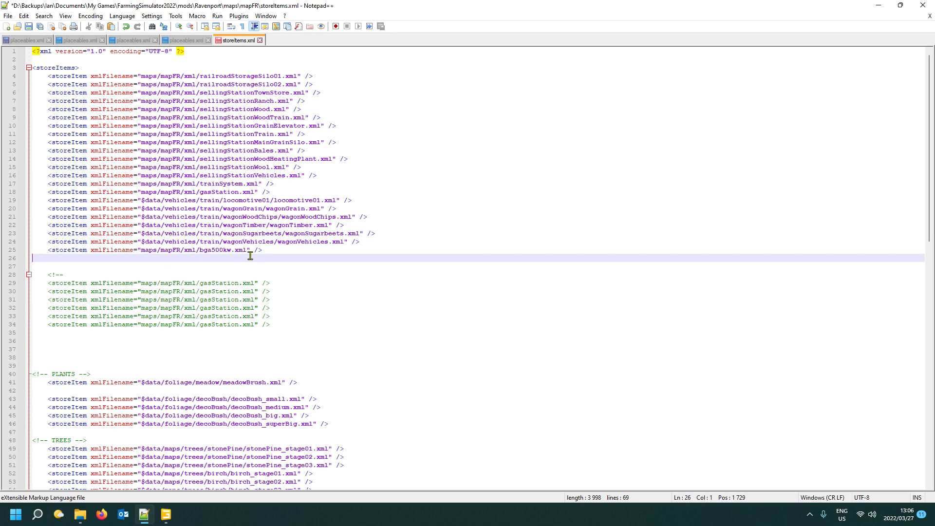
Check the map's xml folder for bga500kw.xml, and examine the biogas plant and its surrounding yard in GIANTS Editor
{"action": "mouse_move", "coordinate": [84, 519]}
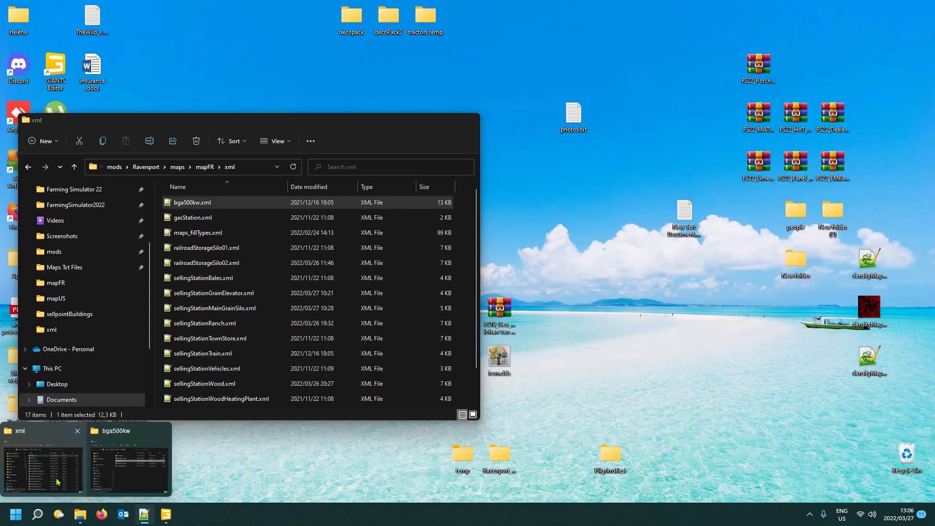
{"action": "left_click", "coordinate": [57, 481]}
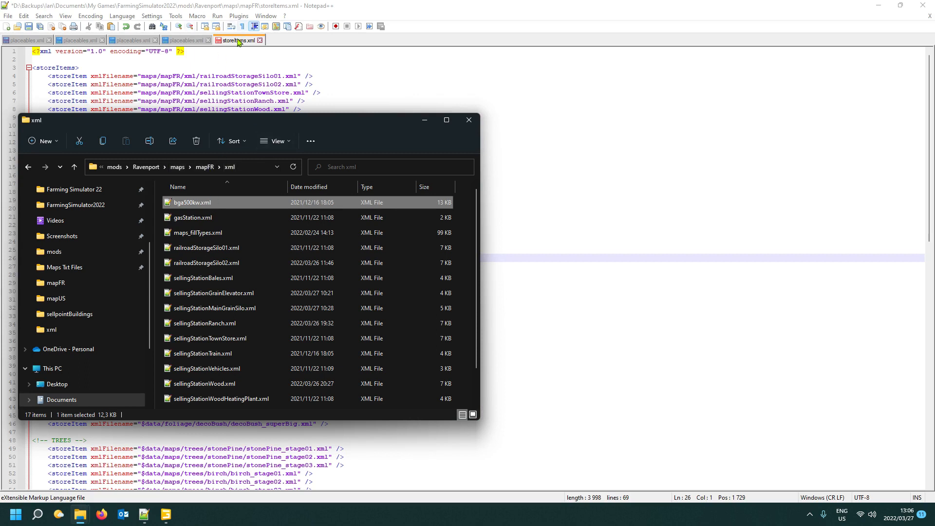
{"action": "left_click", "coordinate": [166, 514]}
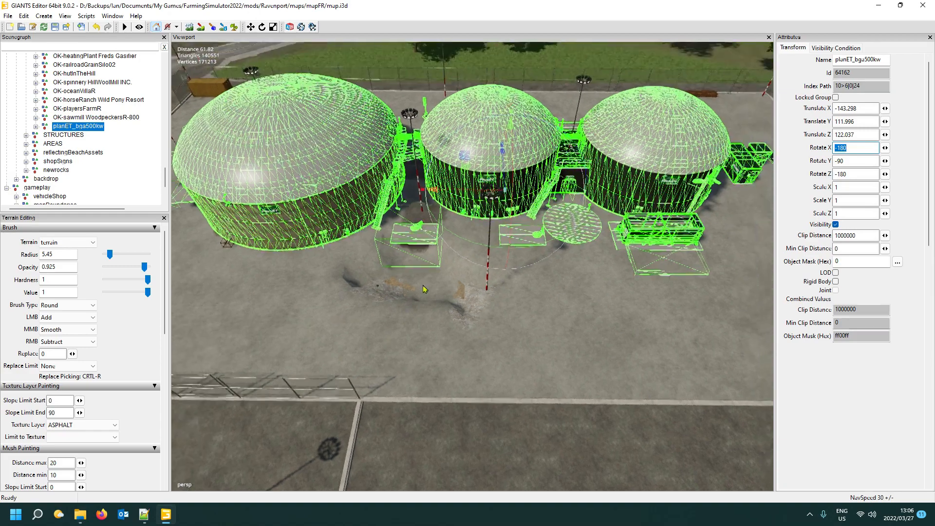
{"action": "mouse_move", "coordinate": [424, 289]}
{"action": "left_mouse_down", "text": "alt"}
{"action": "mouse_move", "coordinate": [437, 287]}
{"action": "mouse_move", "coordinate": [431, 299]}
{"action": "left_mouse_up", "text": "alt"}
{"action": "left_click", "coordinate": [147, 198]}
{"action": "mouse_move", "coordinate": [345, 320]}
{"action": "left_mouse_down", "text": "alt"}
{"action": "mouse_move", "coordinate": [356, 335]}
{"action": "mouse_move", "coordinate": [354, 321]}
{"action": "mouse_move", "coordinate": [343, 332]}
{"action": "left_mouse_up", "text": "alt"}
{"action": "scroll", "coordinate": [356, 335], "scroll_direction": "down", "scroll_amount": 6}
{"action": "scroll", "coordinate": [354, 325], "scroll_direction": "down", "scroll_amount": 3}
{"action": "scroll", "coordinate": [351, 328], "scroll_direction": "up", "scroll_amount": 4}
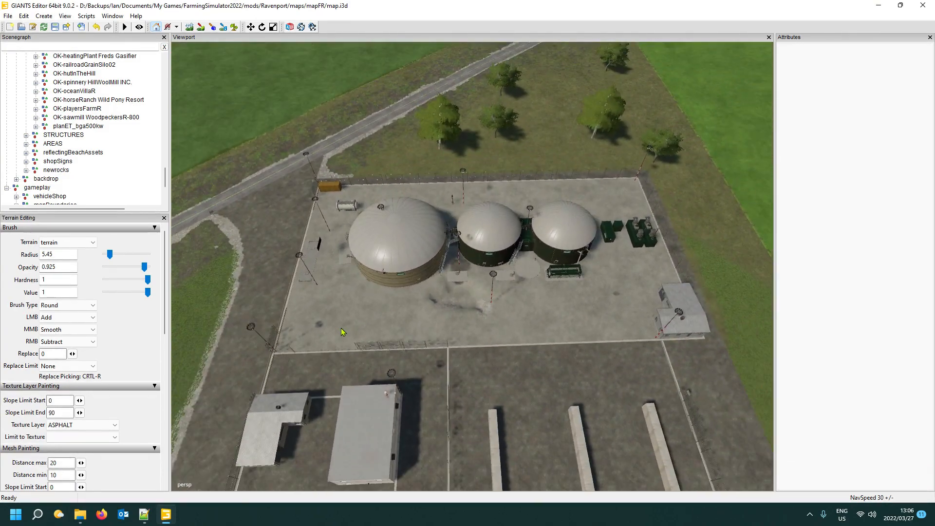
{"action": "scroll", "coordinate": [456, 338], "scroll_direction": "up", "scroll_amount": 6}
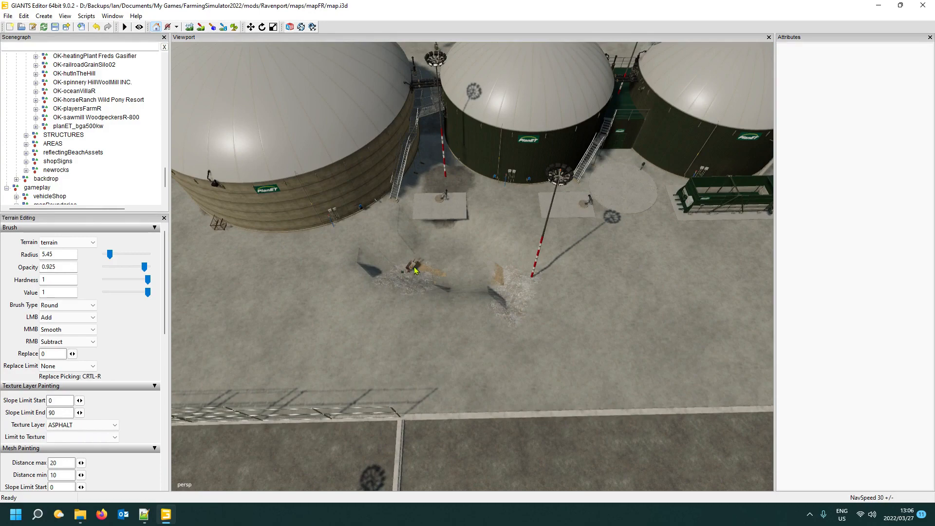
Move the dirtCleaningBGA group from the rubble patch to the open concrete by the green feeder, at about X 4.46, Y 0, Z -8.53
{"action": "left_click", "coordinate": [415, 271]}
{"action": "scroll", "coordinate": [452, 330], "scroll_direction": "up", "scroll_amount": 5}
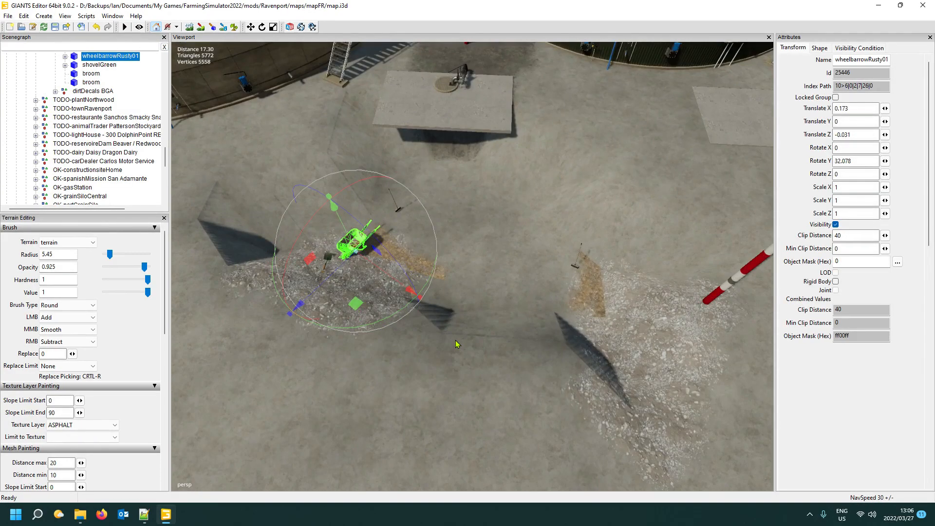
{"action": "scroll", "coordinate": [71, 117], "scroll_direction": "up", "scroll_amount": 2}
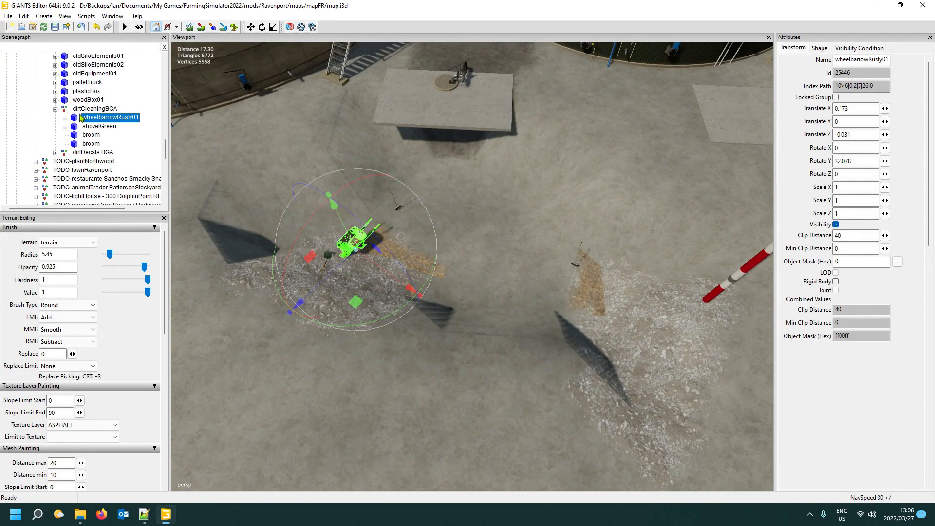
{"action": "left_click", "coordinate": [91, 109]}
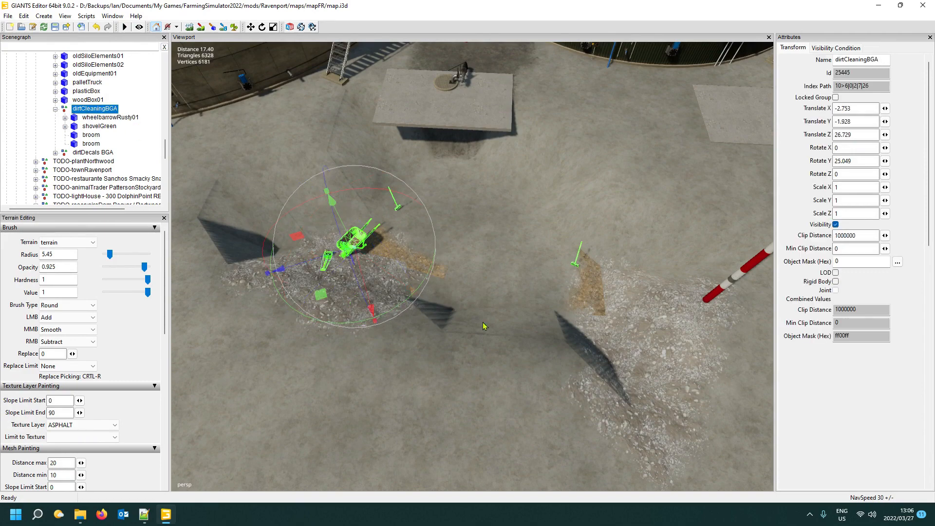
{"action": "right_click_drag", "start_coordinate": [483, 323], "coordinate": [575, 276]}
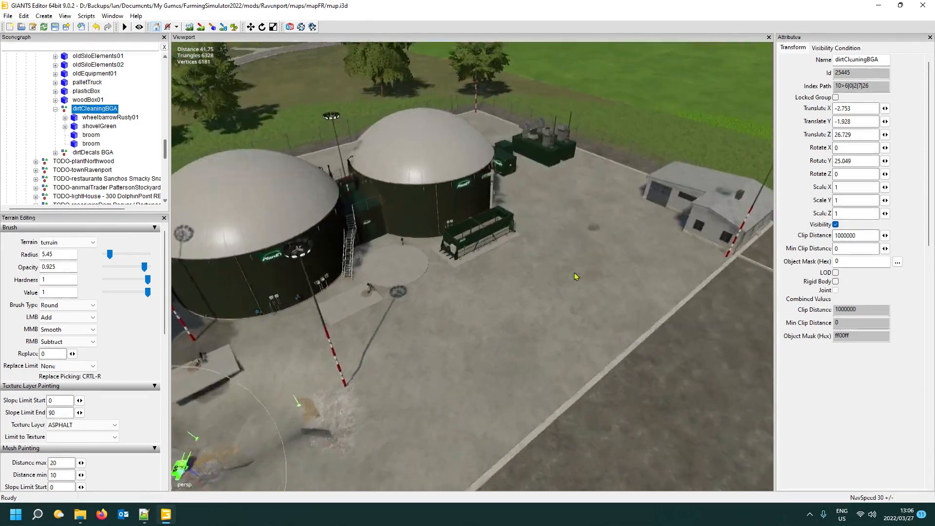
{"action": "scroll", "coordinate": [575, 276], "scroll_direction": "up", "scroll_amount": 5}
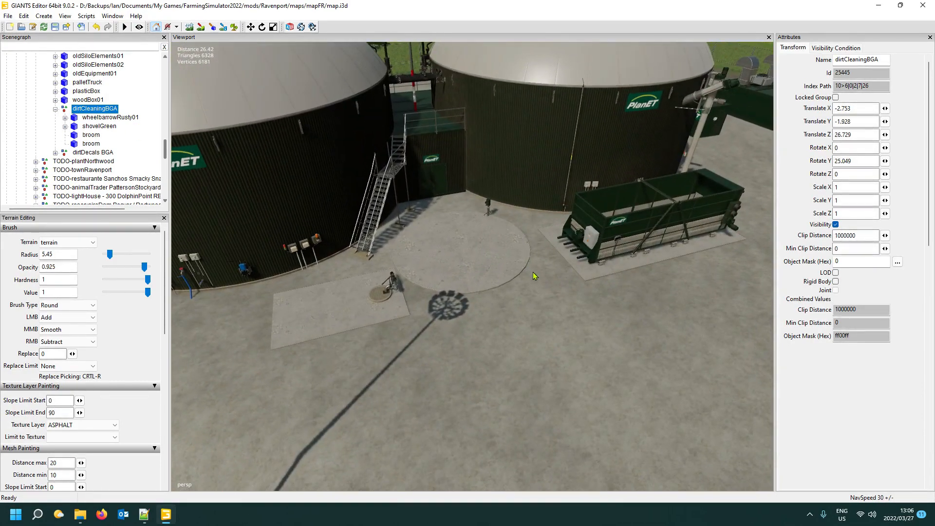
{"action": "scroll", "coordinate": [534, 276], "scroll_direction": "down", "scroll_amount": 6}
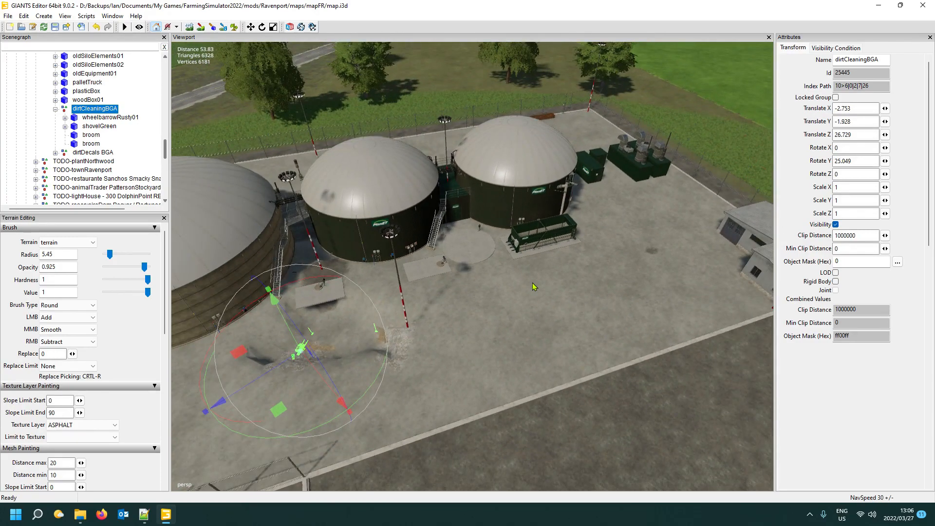
{"action": "key", "text": "ctrl+z"}
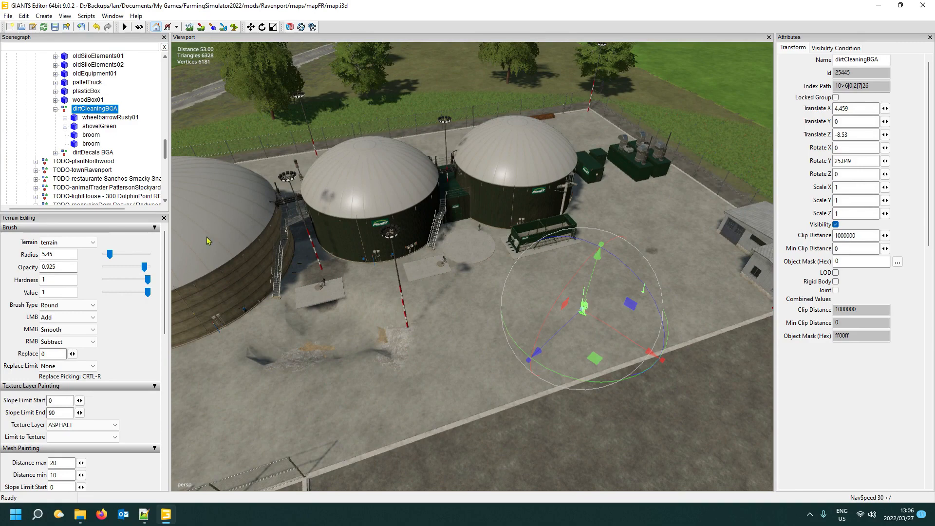
Select the planET_bga500kw group and examine the plant's marked areas along with the concrete yard in front of it
{"action": "left_click", "coordinate": [290, 200]}
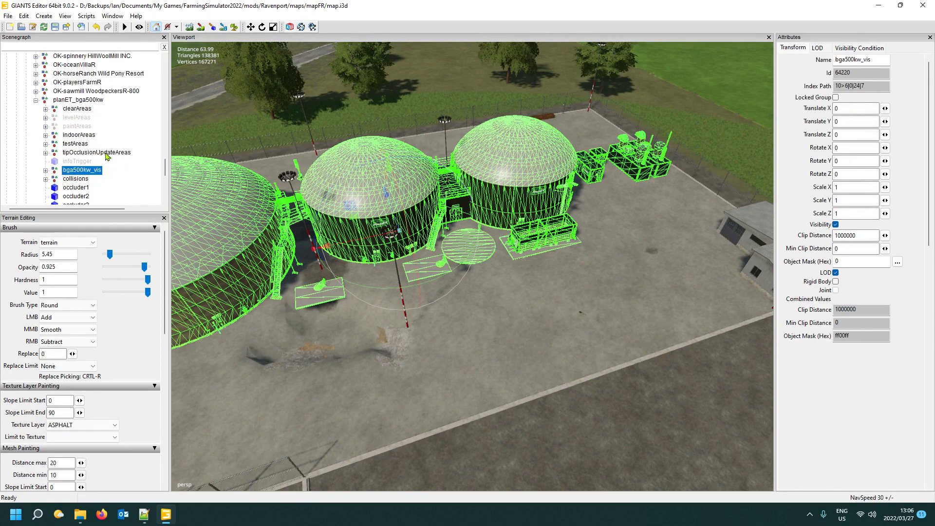
{"action": "left_click", "coordinate": [76, 118]}
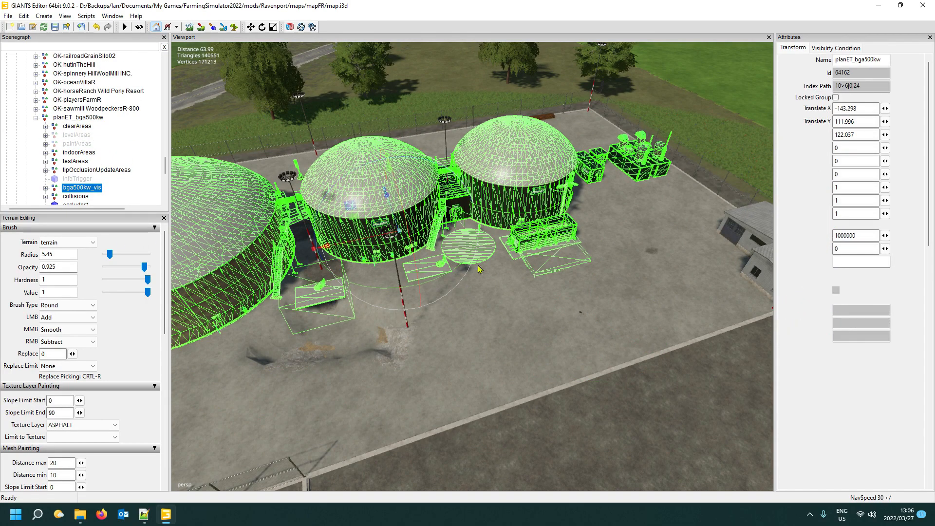
{"action": "scroll", "coordinate": [504, 284], "scroll_direction": "up", "scroll_amount": 5}
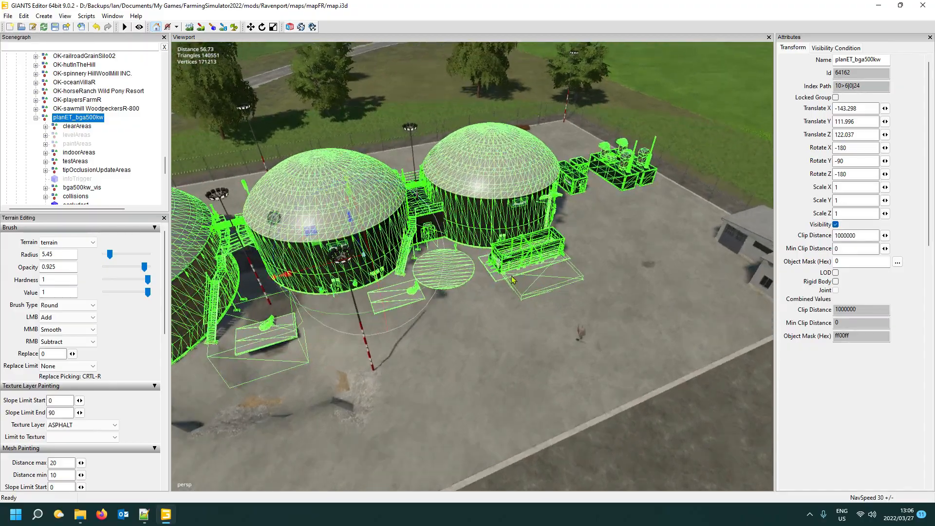
{"action": "scroll", "coordinate": [514, 279], "scroll_direction": "up", "scroll_amount": 2}
{"action": "right_click_drag", "start_coordinate": [397, 346], "coordinate": [354, 285]}
{"action": "scroll", "coordinate": [447, 337], "scroll_direction": "down", "scroll_amount": 10}
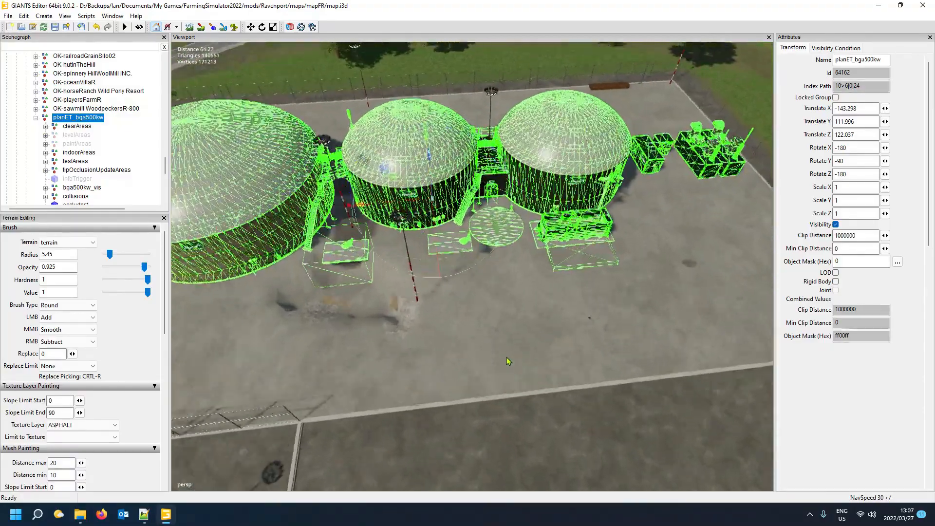
{"action": "scroll", "coordinate": [506, 361], "scroll_direction": "up", "scroll_amount": 8}
{"action": "scroll", "coordinate": [638, 277], "scroll_direction": "up", "scroll_amount": 3}
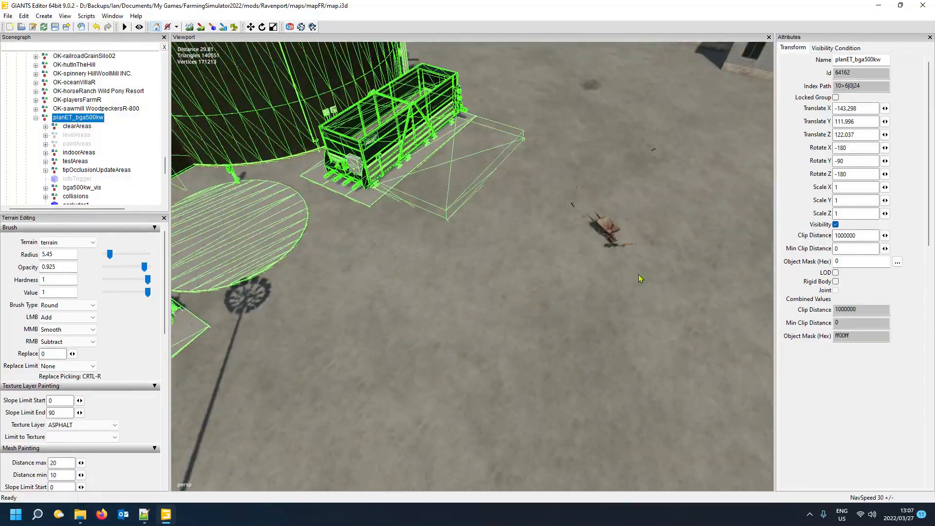
Move the dirtCleaningBGA group into the gap between the large and middle tanks, at about X -19.52, Y -0.45, Z 25.15
{"action": "left_click", "coordinate": [612, 235]}
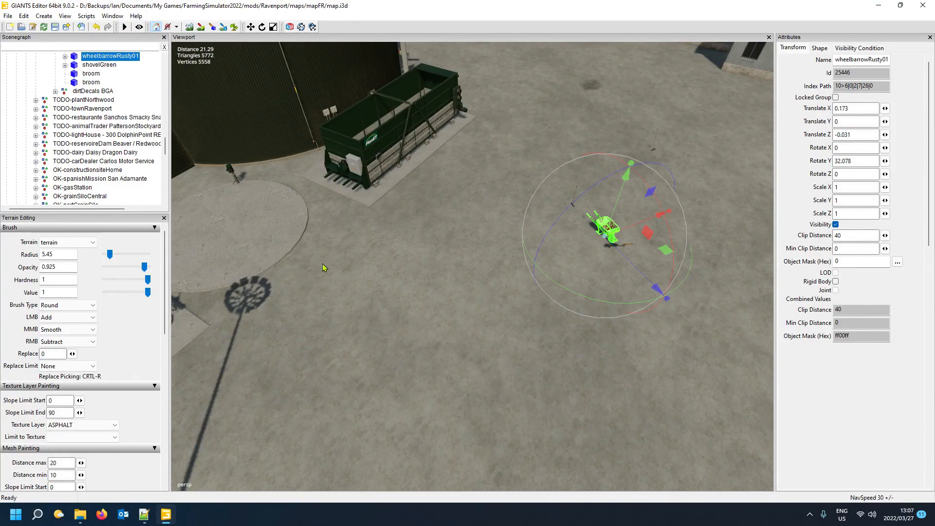
{"action": "scroll", "coordinate": [104, 101], "scroll_direction": "up", "scroll_amount": 1}
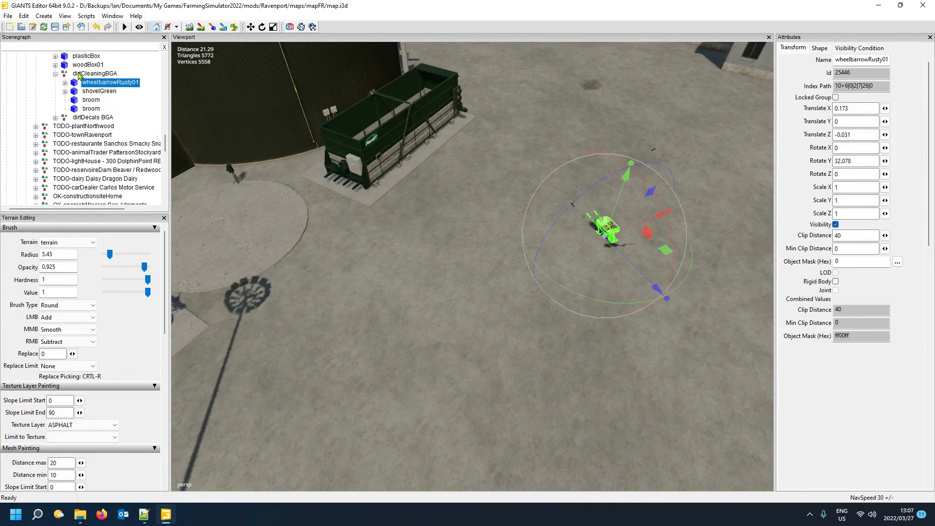
{"action": "left_click", "coordinate": [80, 74]}
{"action": "key", "text": "f"}
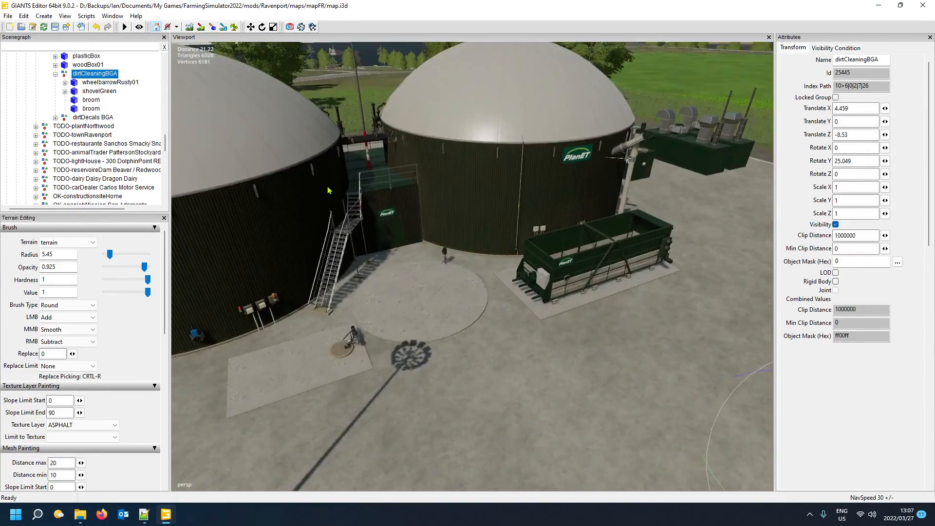
{"action": "left_click_drag", "start_coordinate": [329, 190], "coordinate": [294, 209], "text": "alt"}
{"action": "scroll", "coordinate": [255, 203], "scroll_direction": "down", "scroll_amount": 5}
{"action": "scroll", "coordinate": [253, 201], "scroll_direction": "up", "scroll_amount": 5}
{"action": "scroll", "coordinate": [253, 200], "scroll_direction": "up", "scroll_amount": 2}
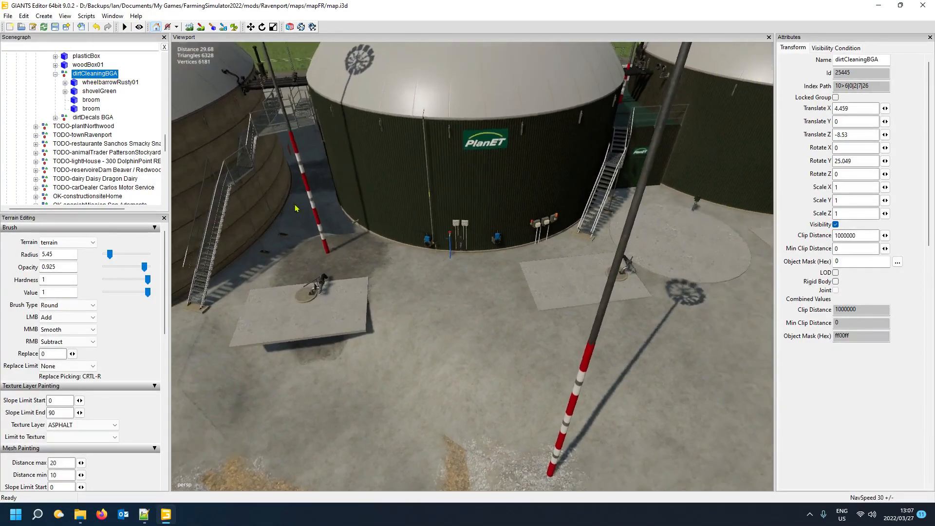
{"action": "key", "text": "ctrl+b"}
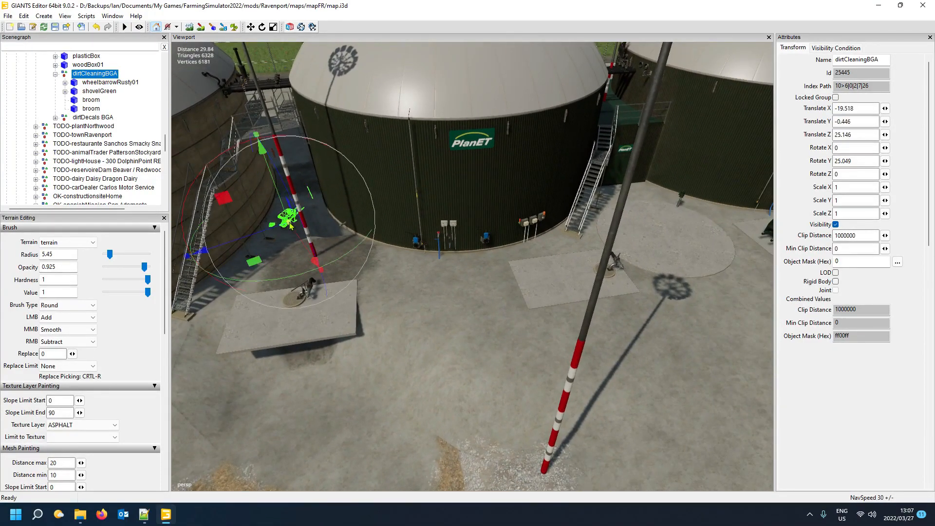
Place wheelbarrowRusty01 against the middle tank's wall at about X 5.59, Y 0.45, Z -2.31 and rotate it to about -53° in Y
{"action": "left_click", "coordinate": [90, 83]}
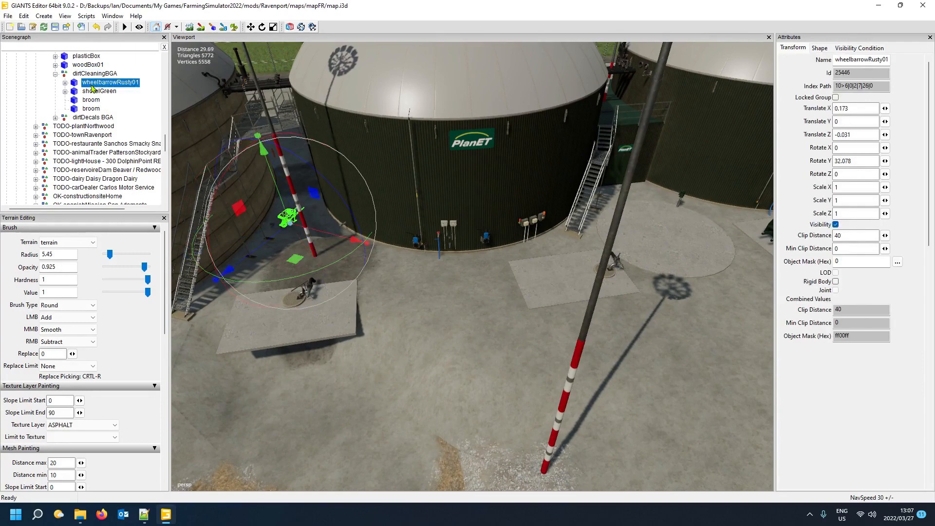
{"action": "left_click", "coordinate": [298, 208]}
{"action": "key", "text": "ctrl+b"}
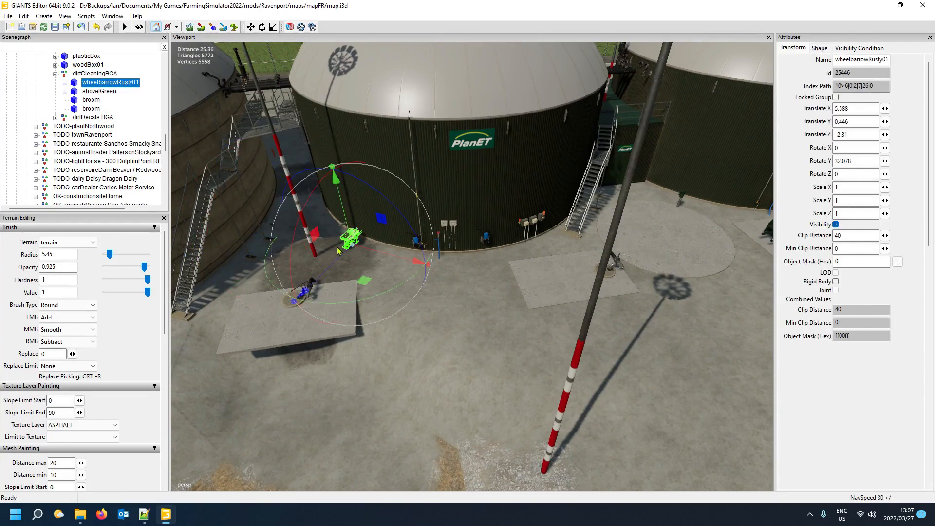
{"action": "left_click_drag", "start_coordinate": [363, 279], "coordinate": [271, 219]}
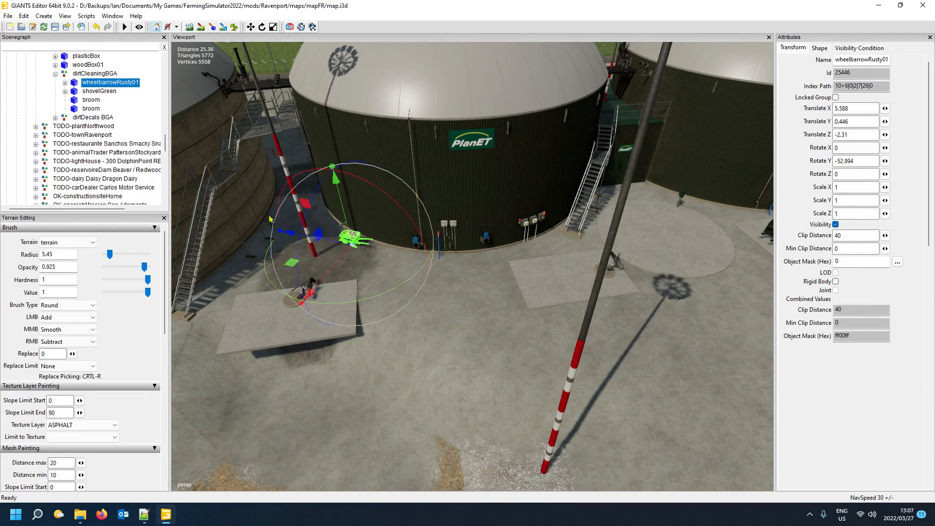
Place shovelGreen on the ground beside the wheelbarrow, at about X 6.96, Y 0.45, Z -3.33
{"action": "left_click", "coordinate": [100, 91]}
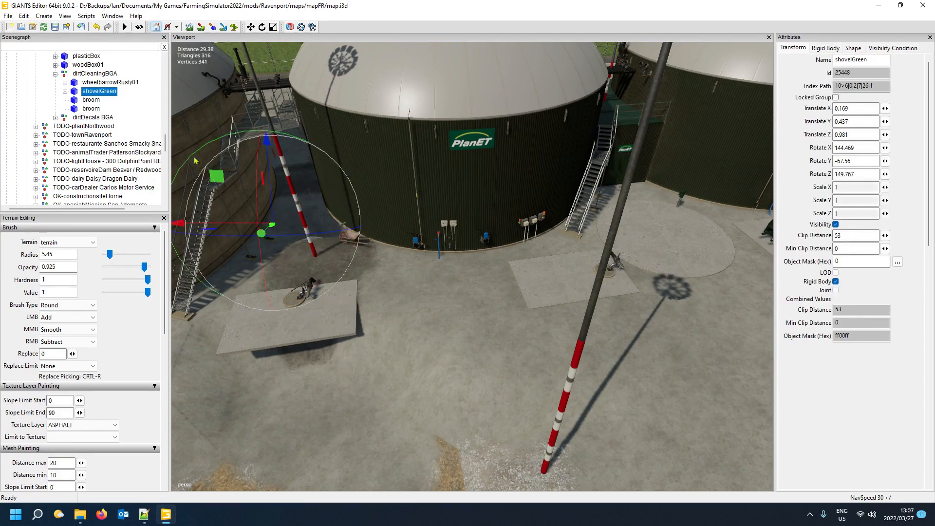
{"action": "key", "text": "ctrl+b"}
{"action": "left_click", "coordinate": [362, 261]}
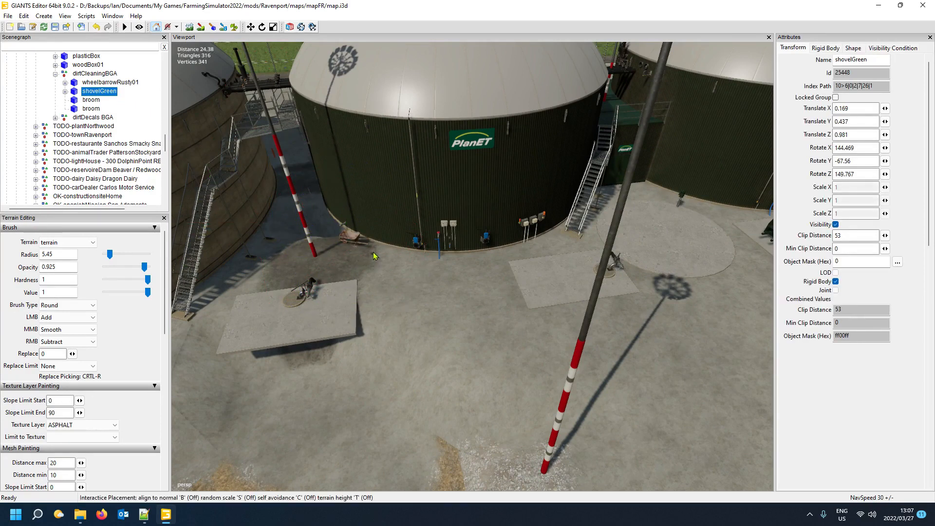
{"action": "left_click", "coordinate": [378, 253]}
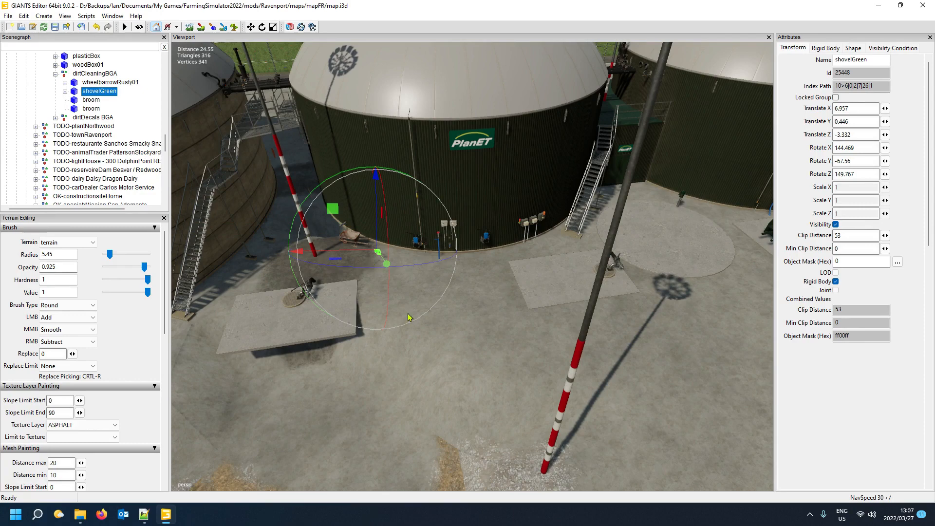
Place the first broom next to the large tank's stairs, at about X 2.01, Y 0.45, Z 2.53
{"action": "mouse_move", "coordinate": [408, 314]}
{"action": "left_mouse_down", "text": "alt"}
{"action": "mouse_move", "coordinate": [342, 321]}
{"action": "mouse_move", "coordinate": [425, 306]}
{"action": "left_mouse_up", "text": "alt"}
{"action": "scroll", "coordinate": [341, 320], "scroll_direction": "up", "scroll_amount": 5}
{"action": "scroll", "coordinate": [349, 322], "scroll_direction": "down", "scroll_amount": 6}
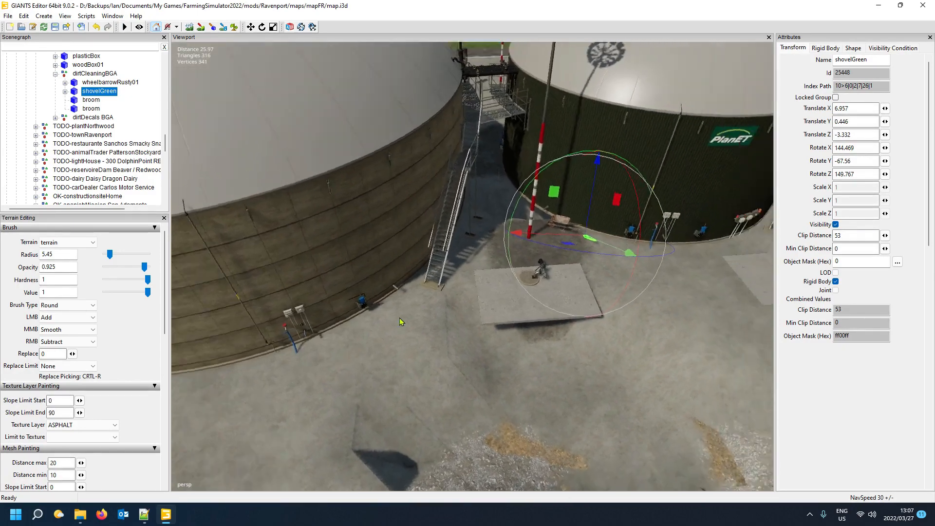
{"action": "scroll", "coordinate": [416, 309], "scroll_direction": "up", "scroll_amount": 3}
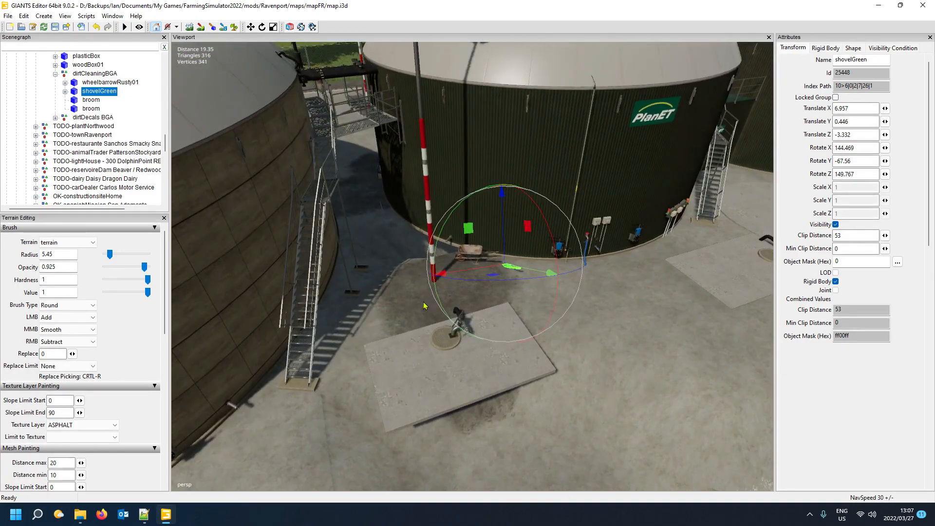
{"action": "left_click", "coordinate": [90, 101]}
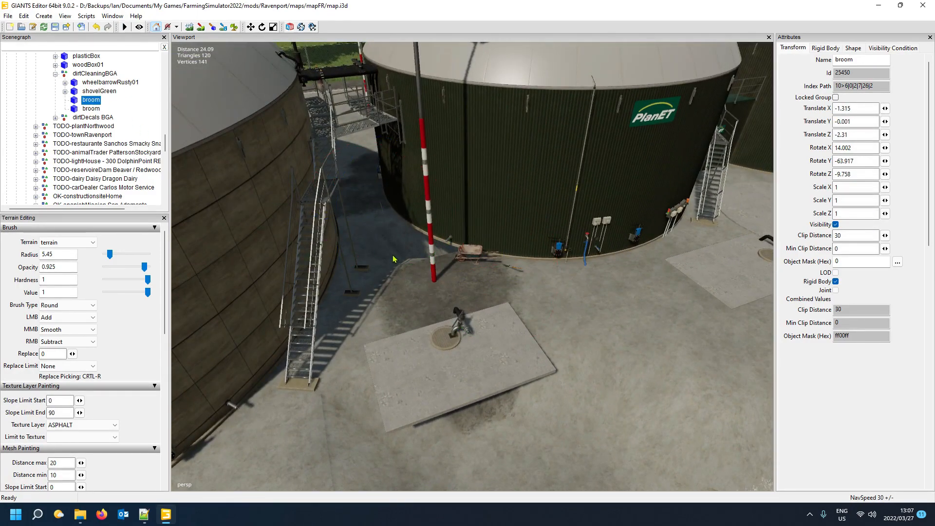
{"action": "key", "text": "ctrl+b"}
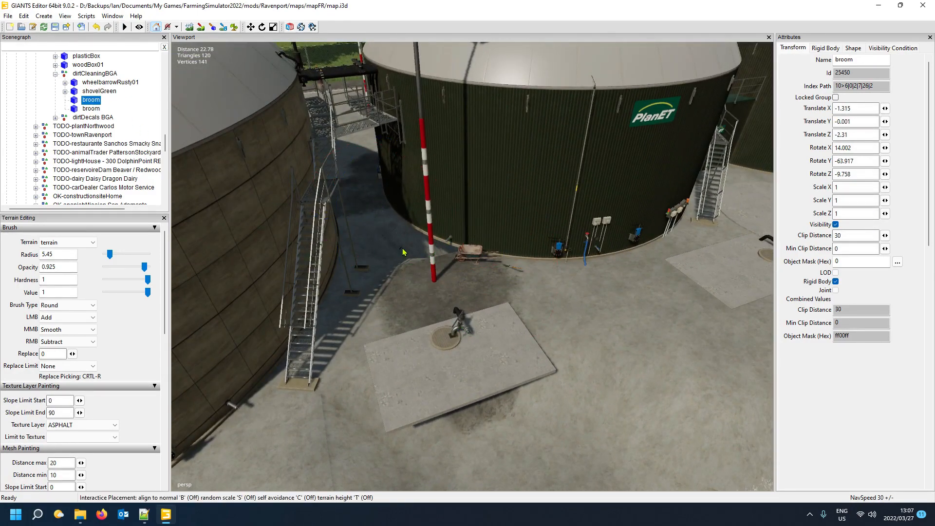
{"action": "left_click", "coordinate": [348, 281]}
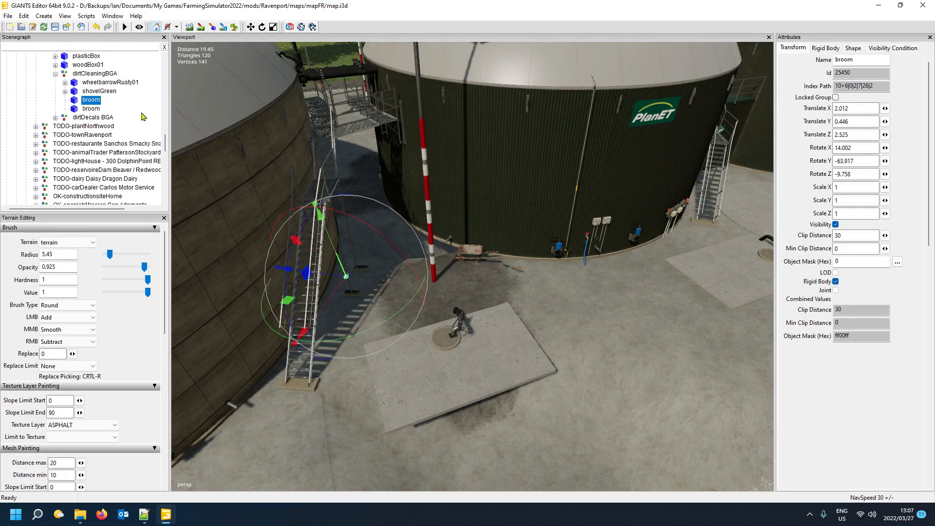
Place the second broom by the middle tank's wall, at about X 8.40, Y 0.45, Z -4.48
{"action": "left_click", "coordinate": [91, 108]}
{"action": "key", "text": "ctrl+b"}
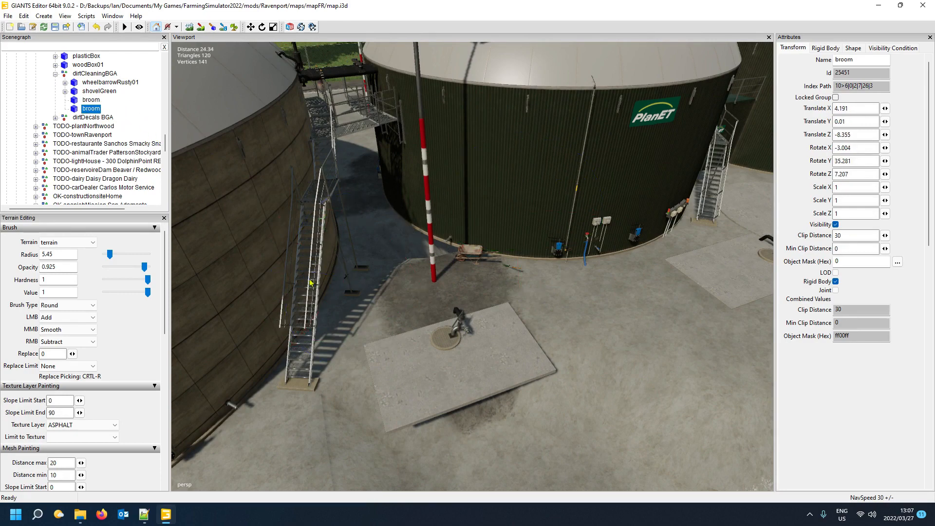
{"action": "left_click", "coordinate": [544, 270]}
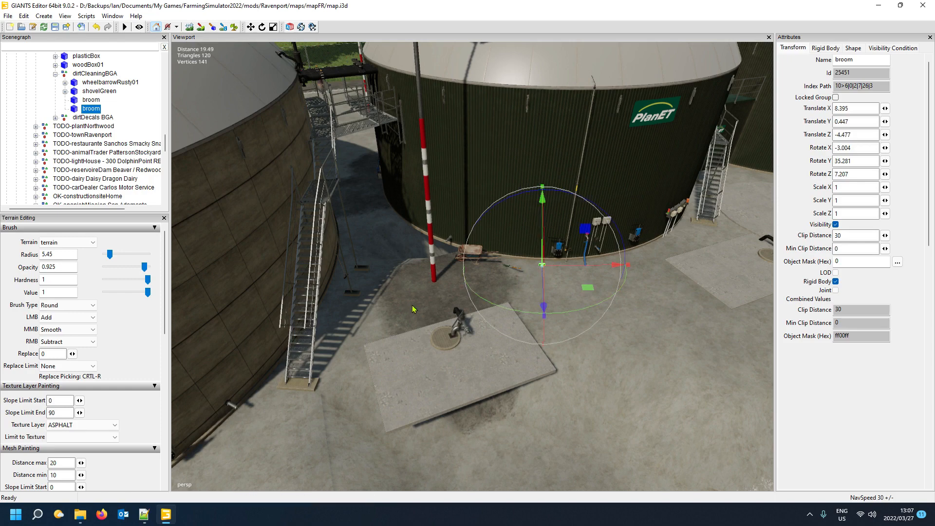
Set up terrain sculpting with Replace as the RMB brush action, a replace height of 111.996 and a radius of 12.95
{"action": "scroll", "coordinate": [486, 352], "scroll_direction": "up", "scroll_amount": 5}
{"action": "left_click_drag", "start_coordinate": [487, 352], "coordinate": [458, 376], "text": "alt"}
{"action": "scroll", "coordinate": [434, 334], "scroll_direction": "up", "scroll_amount": 4}
{"action": "scroll", "coordinate": [495, 374], "scroll_direction": "down", "scroll_amount": 4}
{"action": "scroll", "coordinate": [458, 385], "scroll_direction": "down", "scroll_amount": 10}
{"action": "scroll", "coordinate": [455, 390], "scroll_direction": "down", "scroll_amount": 5}
{"action": "scroll", "coordinate": [448, 397], "scroll_direction": "up", "scroll_amount": 5}
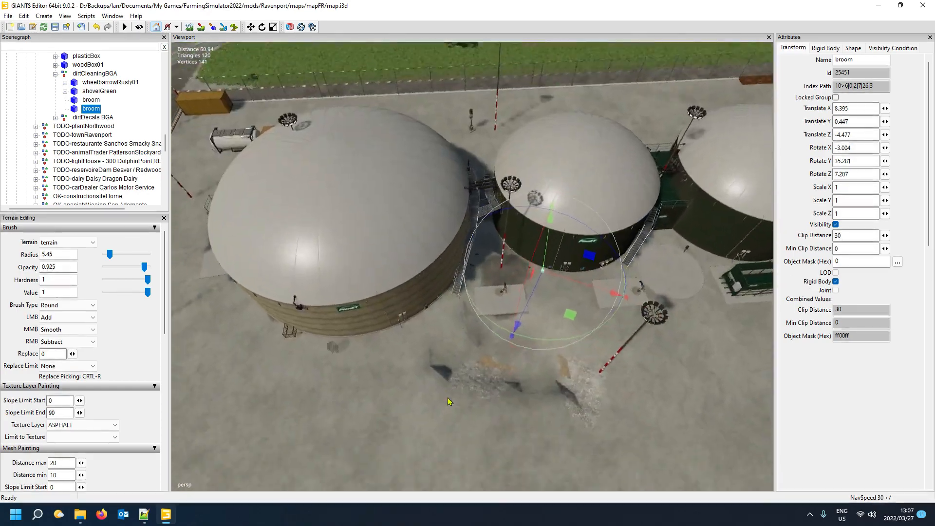
{"action": "scroll", "coordinate": [448, 402], "scroll_direction": "down", "scroll_amount": 4}
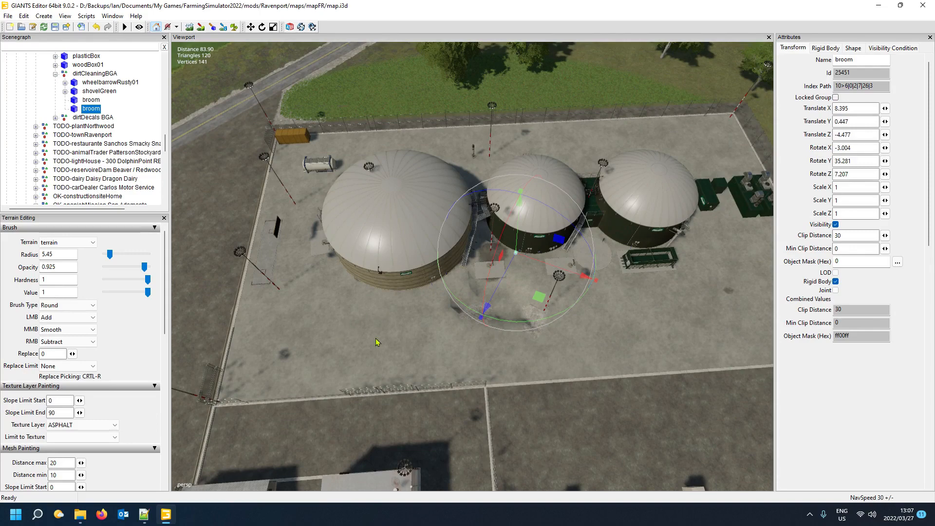
{"action": "left_click_drag", "start_coordinate": [376, 338], "coordinate": [440, 345], "text": "alt"}
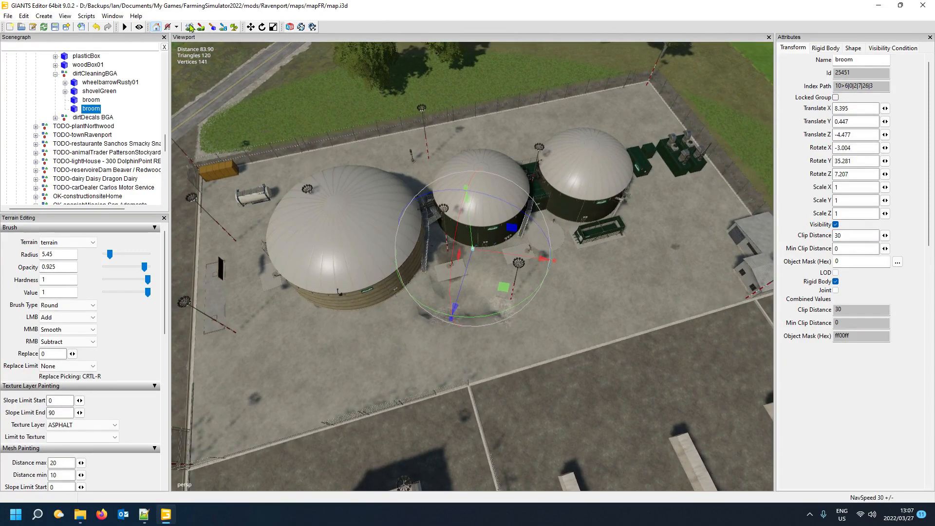
{"action": "left_click", "coordinate": [190, 28]}
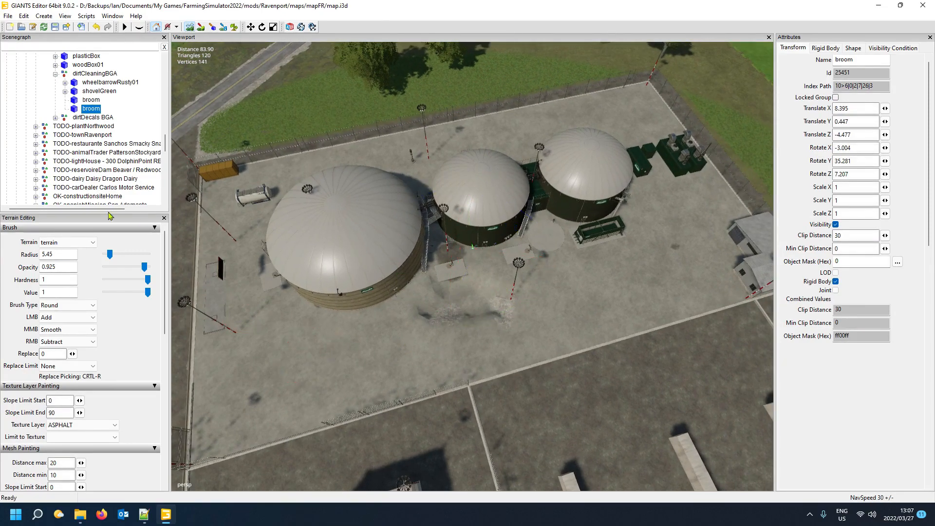
{"action": "left_click", "coordinate": [67, 342]}
{"action": "left_click", "coordinate": [67, 374]}
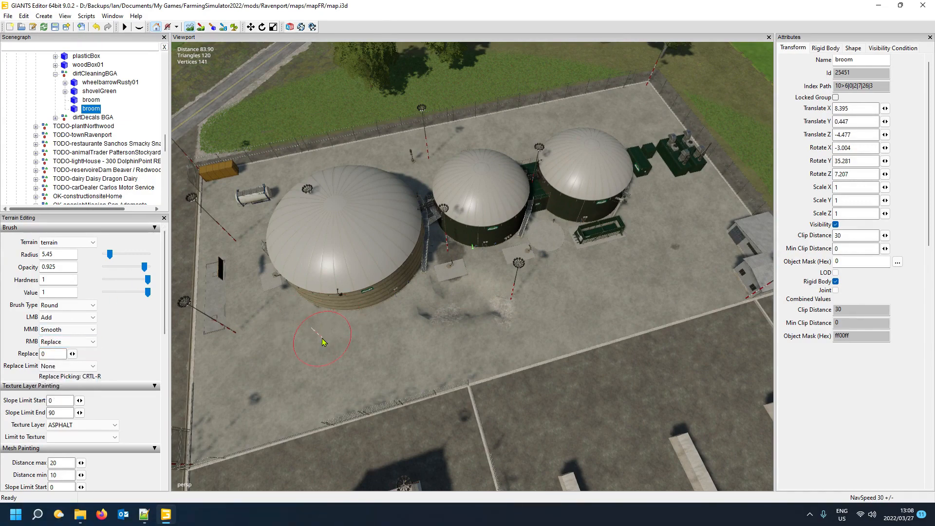
{"action": "scroll", "coordinate": [324, 340], "scroll_direction": "up", "scroll_amount": 3}
{"action": "scroll", "coordinate": [283, 354], "scroll_direction": "up", "scroll_amount": 3, "text": "ctrl"}
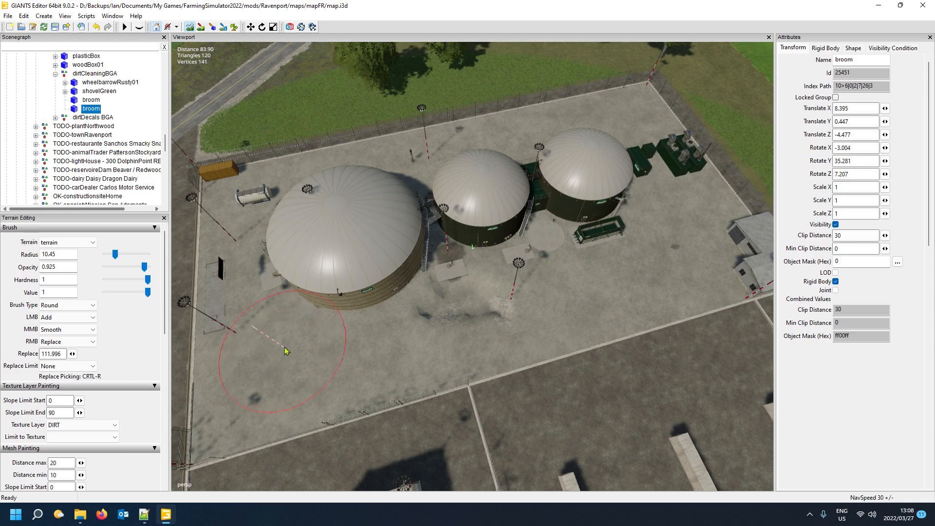
{"action": "scroll", "coordinate": [287, 349], "scroll_direction": "up", "scroll_amount": 2, "text": "ctrl"}
Level the uneven yard ground around the slabs and rubble patch with the terrain brush, and leave sculpting with nothing selected
{"action": "mouse_move", "coordinate": [288, 349]}
{"action": "left_mouse_down"}
{"action": "mouse_move", "coordinate": [429, 292]}
{"action": "mouse_move", "coordinate": [502, 245]}
{"action": "left_mouse_up"}
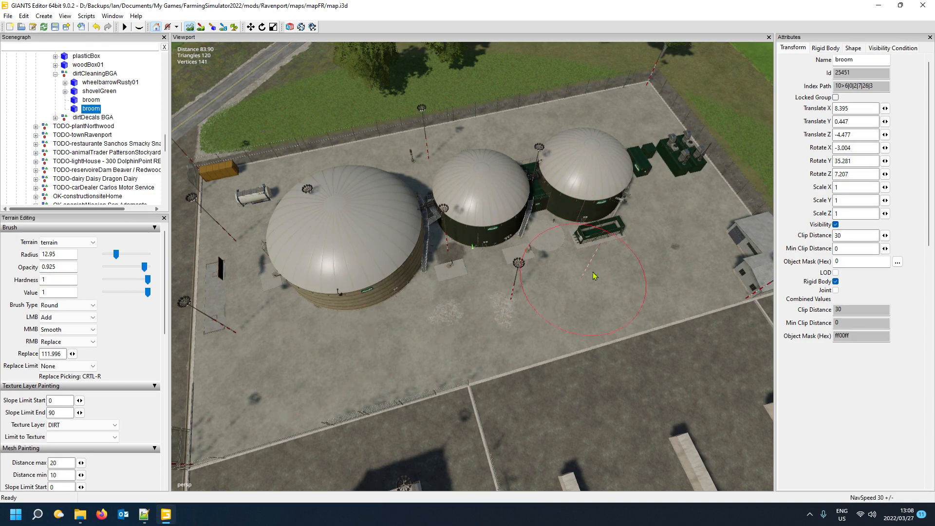
{"action": "left_click", "coordinate": [190, 28]}
{"action": "left_click", "coordinate": [147, 79]}
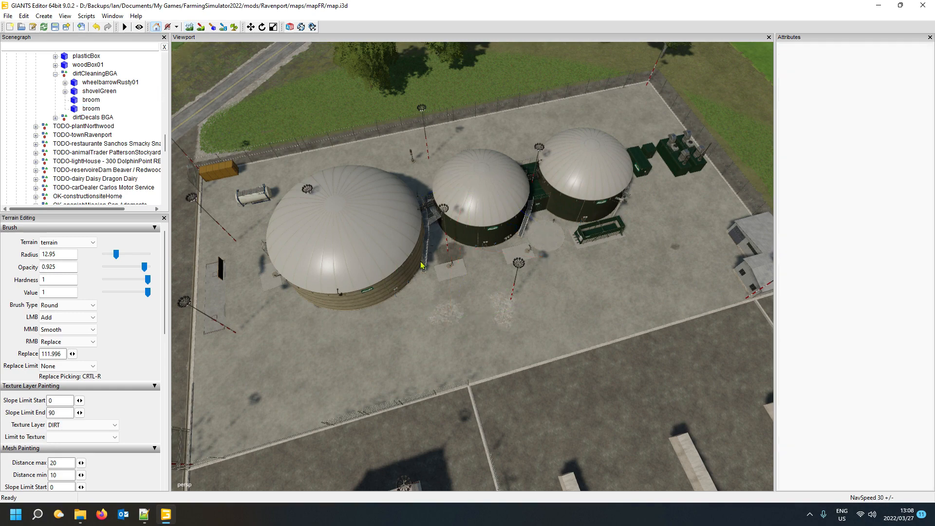
Inspect the levelled ground around the concrete slab and the cleaning tools placed between the large and middle tanks
{"action": "scroll", "coordinate": [421, 265], "scroll_direction": "up", "scroll_amount": 10}
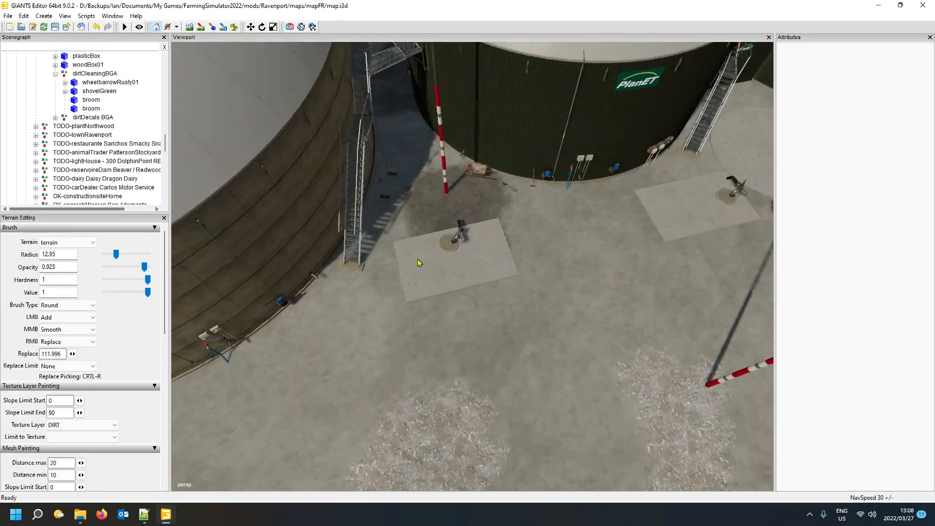
{"action": "left_click_drag", "start_coordinate": [417, 258], "coordinate": [412, 242], "text": "alt"}
{"action": "scroll", "coordinate": [413, 238], "scroll_direction": "up", "scroll_amount": 7}
{"action": "scroll", "coordinate": [413, 239], "scroll_direction": "down", "scroll_amount": 2}
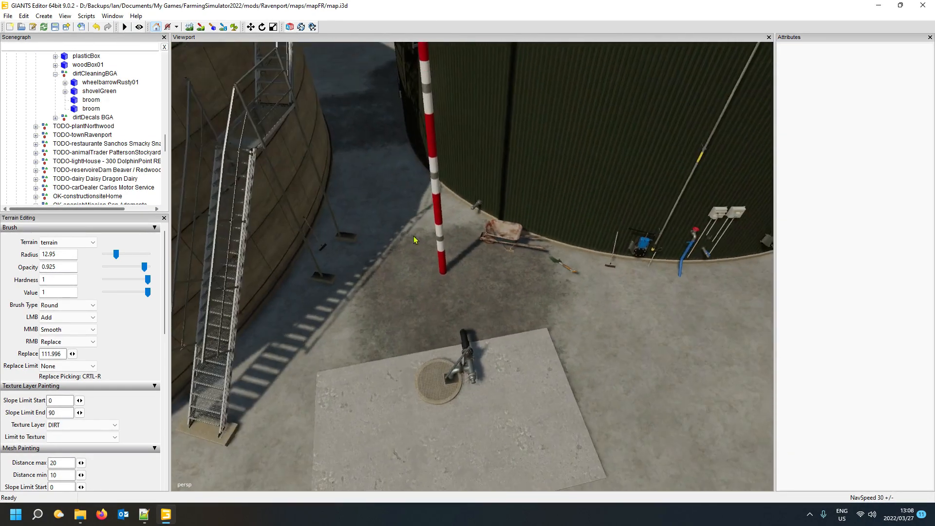
{"action": "scroll", "coordinate": [448, 236], "scroll_direction": "up", "scroll_amount": 6}
{"action": "scroll", "coordinate": [422, 238], "scroll_direction": "down", "scroll_amount": 6}
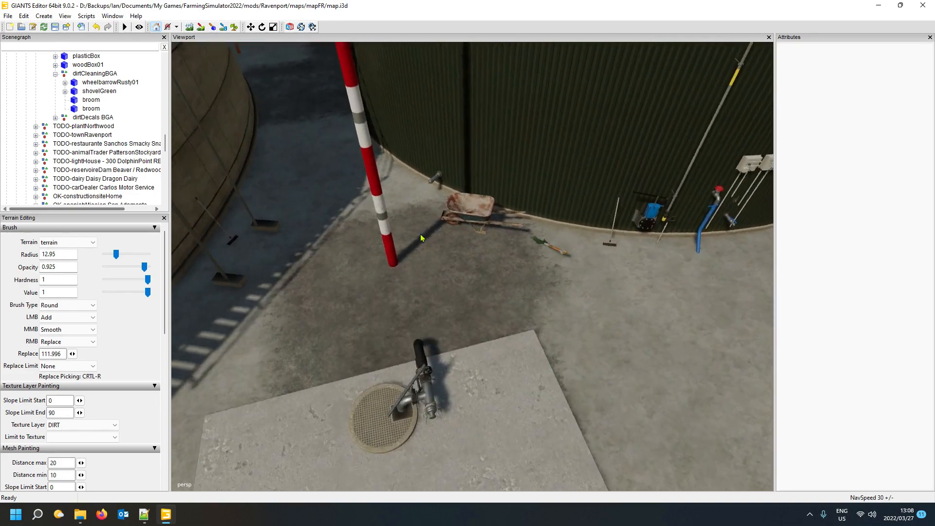
{"action": "mouse_move", "coordinate": [420, 234]}
{"action": "left_mouse_down", "text": "alt"}
{"action": "mouse_move", "coordinate": [397, 228]}
{"action": "mouse_move", "coordinate": [413, 229]}
{"action": "left_mouse_up", "text": "alt"}
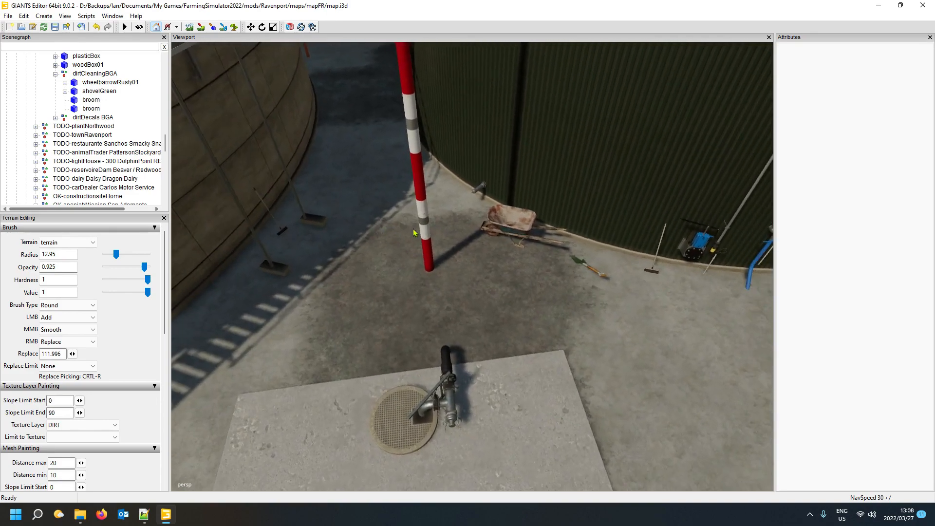
Stand the green shovel upright by the middle tank's wall, rotated to about 95.58, 3.20, 146.52 and moved to about X -0.026, Y -0.039, Z 0.005
{"action": "left_click", "coordinate": [598, 275]}
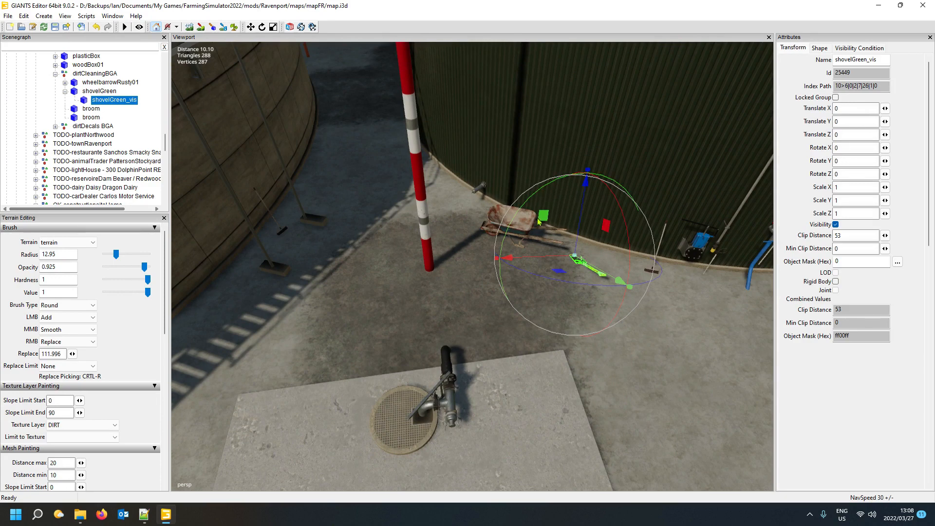
{"action": "left_click_drag", "start_coordinate": [520, 214], "coordinate": [516, 232]}
{"action": "left_click_drag", "start_coordinate": [563, 293], "coordinate": [631, 225]}
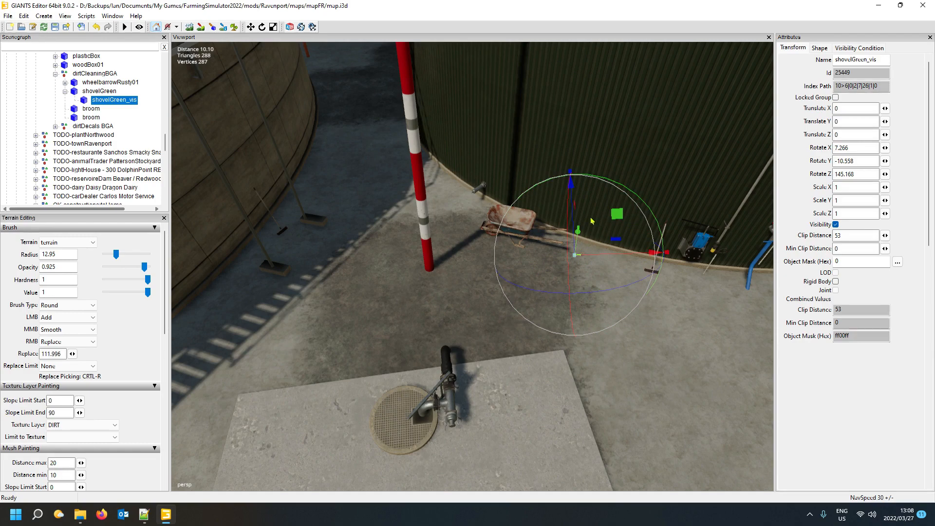
{"action": "left_click_drag", "start_coordinate": [570, 230], "coordinate": [579, 355]}
{"action": "left_click_drag", "start_coordinate": [645, 203], "coordinate": [652, 218]}
{"action": "left_click_drag", "start_coordinate": [495, 323], "coordinate": [424, 305], "text": "alt"}
{"action": "scroll", "coordinate": [603, 288], "scroll_direction": "up", "scroll_amount": 3}
{"action": "left_click_drag", "start_coordinate": [369, 329], "coordinate": [380, 328]}
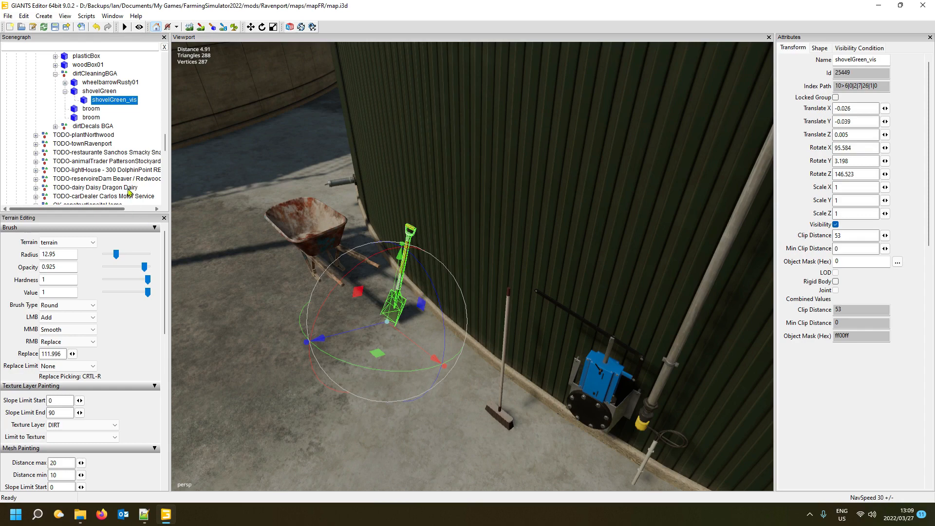
{"action": "left_click", "coordinate": [136, 113]}
{"action": "left_click_drag", "start_coordinate": [306, 317], "coordinate": [304, 325], "text": "alt"}
{"action": "scroll", "coordinate": [311, 324], "scroll_direction": "down", "scroll_amount": 5}
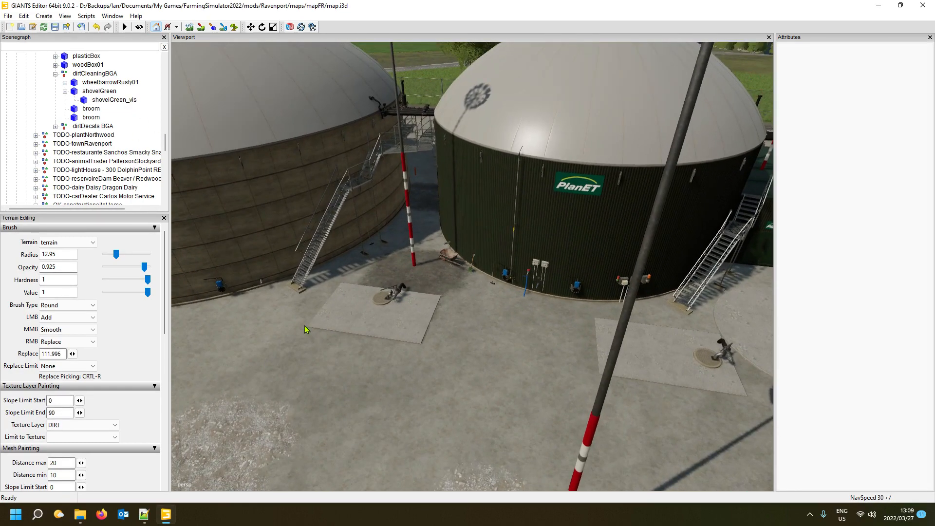
{"action": "left_click", "coordinate": [91, 18]}
{"action": "mouse_move", "coordinate": [112, 38]}
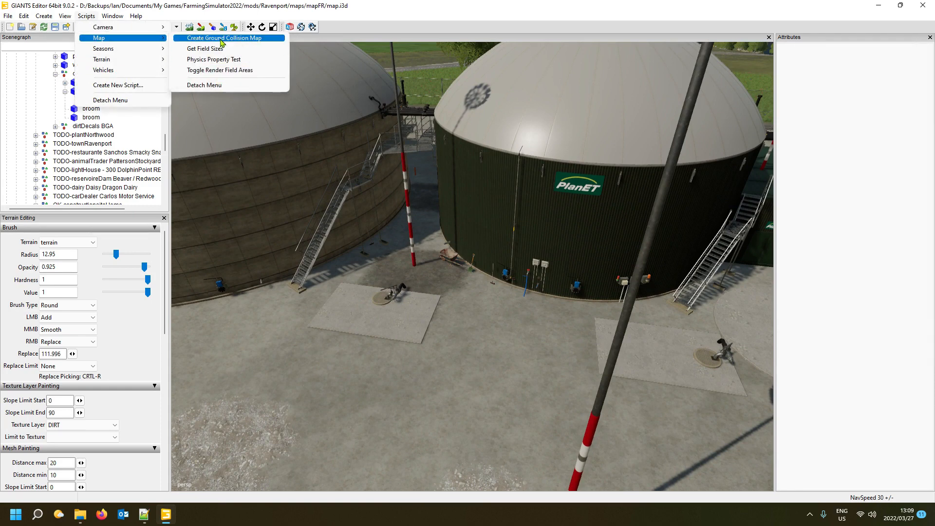
{"action": "left_click", "coordinate": [571, 9]}
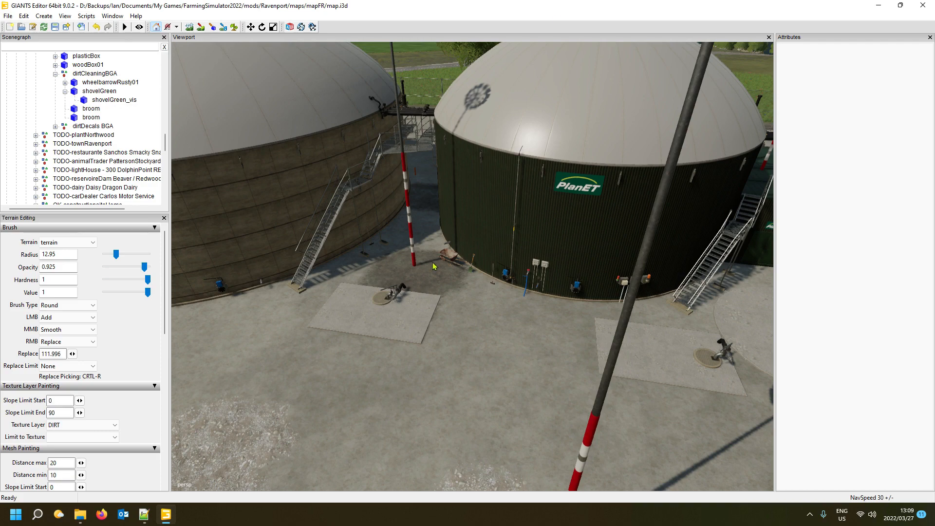
Collapse the whole scenegraph tree to its top-level nodes
{"action": "scroll", "coordinate": [435, 265], "scroll_direction": "down", "scroll_amount": 5}
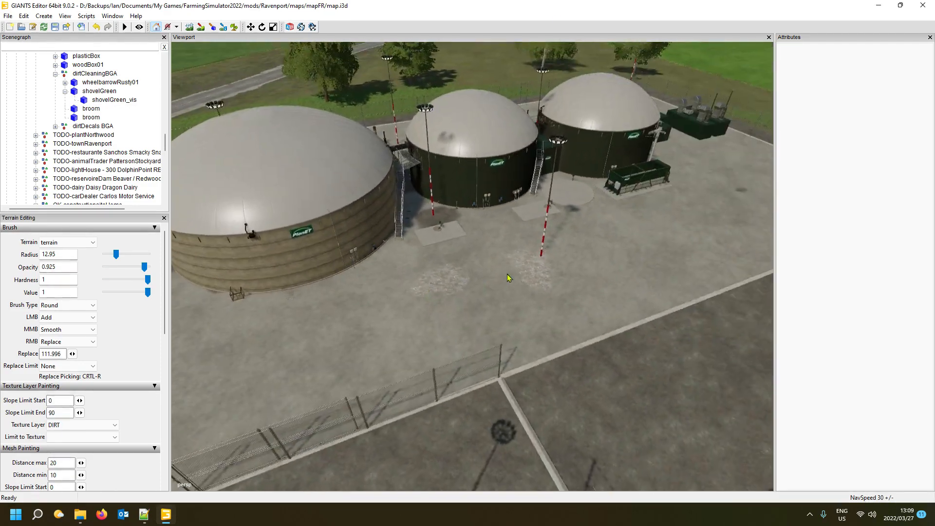
{"action": "scroll", "coordinate": [508, 277], "scroll_direction": "up", "scroll_amount": 3}
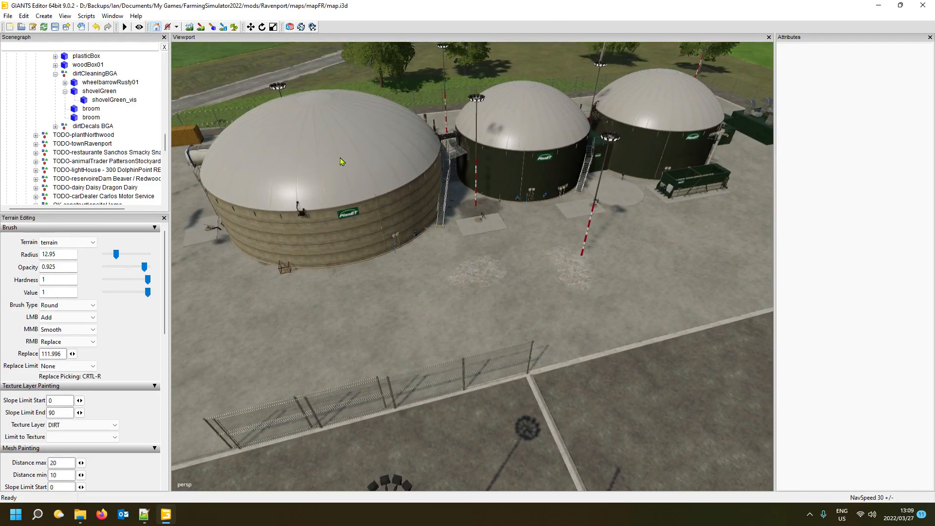
{"action": "right_click", "coordinate": [135, 71]}
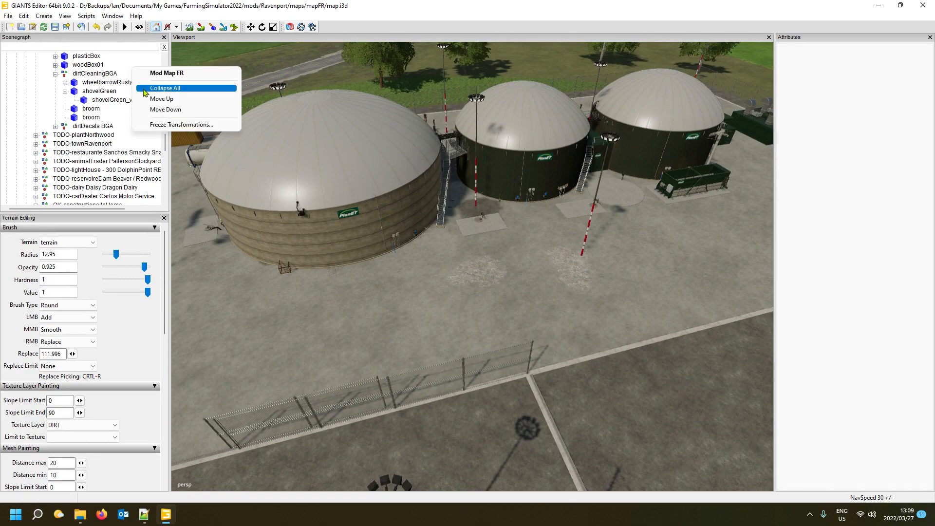
{"action": "left_click", "coordinate": [146, 89]}
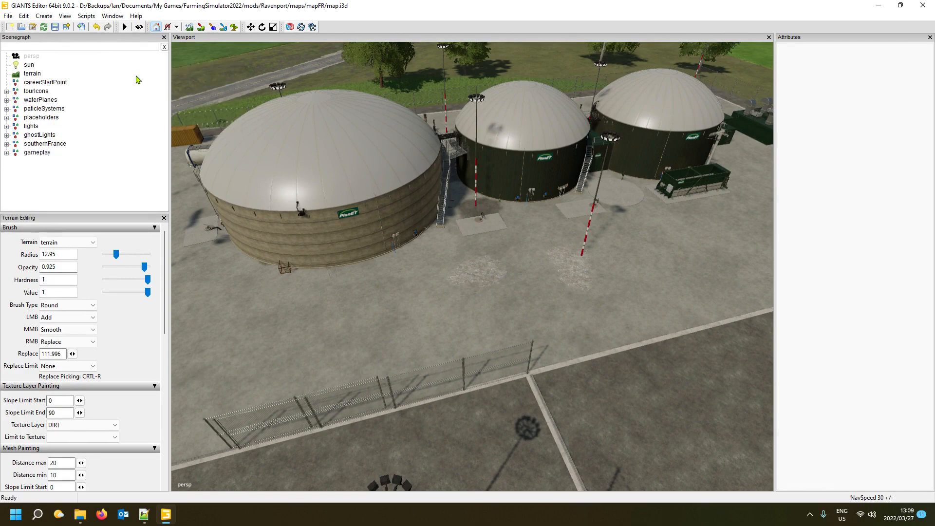
Inspect the biogas yard and its flood light poles from several distances, including the pole standing among the pipes between the two green tanks
{"action": "scroll", "coordinate": [407, 278], "scroll_direction": "down", "scroll_amount": 5}
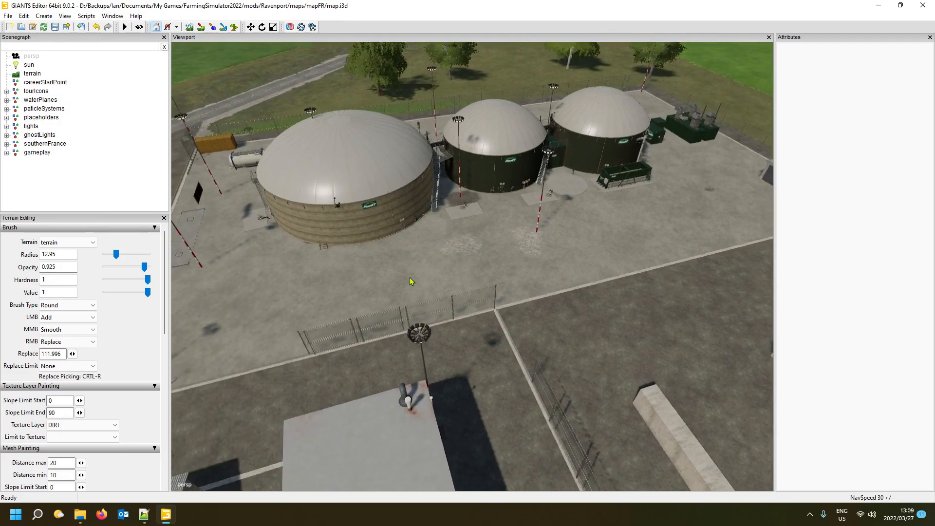
{"action": "scroll", "coordinate": [418, 282], "scroll_direction": "down", "scroll_amount": 4}
{"action": "scroll", "coordinate": [428, 261], "scroll_direction": "up", "scroll_amount": 6}
{"action": "mouse_move", "coordinate": [417, 282]}
{"action": "left_mouse_down", "text": "alt"}
{"action": "mouse_move", "coordinate": [427, 261]}
{"action": "mouse_move", "coordinate": [330, 271]}
{"action": "mouse_move", "coordinate": [430, 280]}
{"action": "mouse_move", "coordinate": [469, 276]}
{"action": "mouse_move", "coordinate": [469, 263]}
{"action": "mouse_move", "coordinate": [410, 279]}
{"action": "mouse_move", "coordinate": [513, 305]}
{"action": "mouse_move", "coordinate": [604, 303]}
{"action": "mouse_move", "coordinate": [551, 289]}
{"action": "mouse_move", "coordinate": [557, 316]}
{"action": "mouse_move", "coordinate": [571, 314]}
{"action": "mouse_move", "coordinate": [436, 312]}
{"action": "mouse_move", "coordinate": [432, 296]}
{"action": "mouse_move", "coordinate": [438, 309]}
{"action": "mouse_move", "coordinate": [481, 313]}
{"action": "mouse_move", "coordinate": [404, 306]}
{"action": "mouse_move", "coordinate": [402, 278]}
{"action": "left_mouse_up", "text": "alt"}
{"action": "scroll", "coordinate": [314, 268], "scroll_direction": "down", "scroll_amount": 5}
{"action": "scroll", "coordinate": [470, 276], "scroll_direction": "down", "scroll_amount": 5}
{"action": "scroll", "coordinate": [469, 263], "scroll_direction": "up", "scroll_amount": 4}
{"action": "scroll", "coordinate": [469, 260], "scroll_direction": "up", "scroll_amount": 3}
{"action": "scroll", "coordinate": [558, 317], "scroll_direction": "down", "scroll_amount": 5}
{"action": "scroll", "coordinate": [570, 312], "scroll_direction": "up", "scroll_amount": 3}
{"action": "scroll", "coordinate": [432, 296], "scroll_direction": "up", "scroll_amount": 5}
{"action": "scroll", "coordinate": [432, 296], "scroll_direction": "down", "scroll_amount": 3}
{"action": "scroll", "coordinate": [439, 309], "scroll_direction": "down", "scroll_amount": 5}
{"action": "scroll", "coordinate": [481, 313], "scroll_direction": "up", "scroll_amount": 3}
{"action": "scroll", "coordinate": [404, 305], "scroll_direction": "up", "scroll_amount": 5}
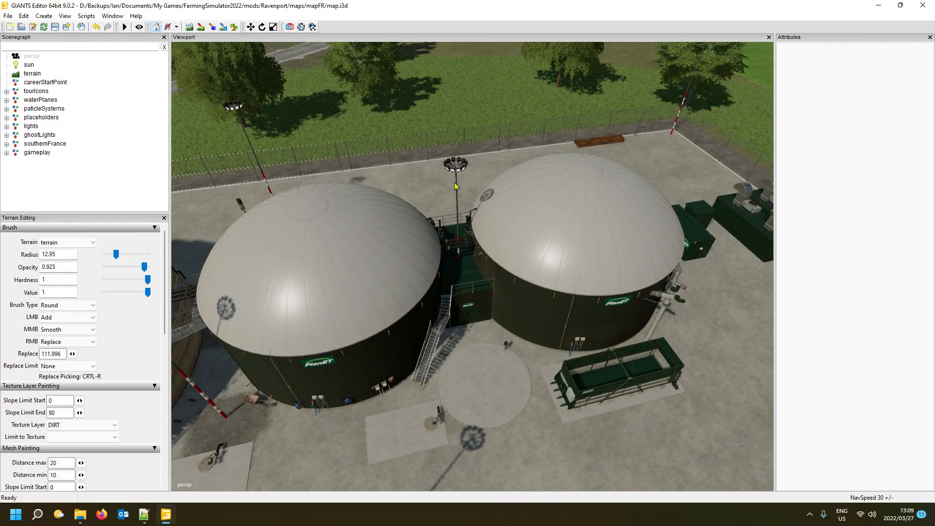
{"action": "scroll", "coordinate": [476, 234], "scroll_direction": "up", "scroll_amount": 8}
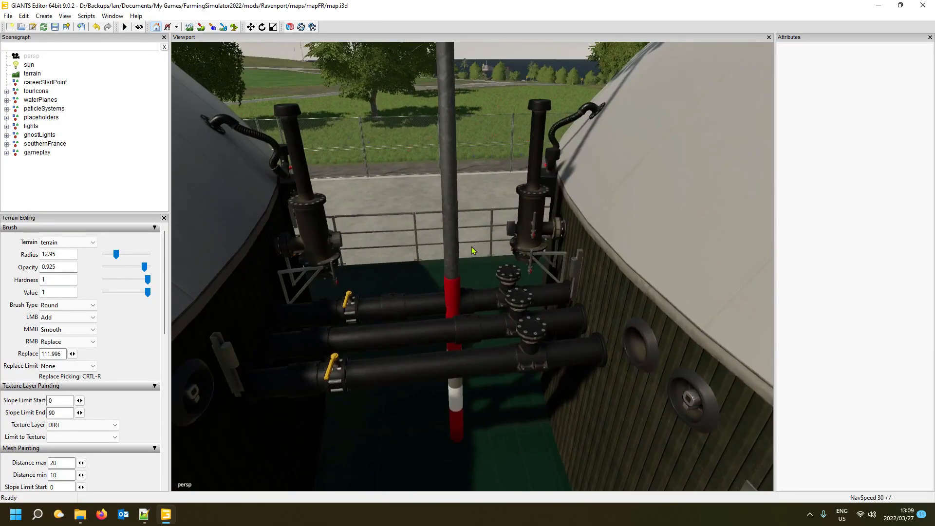
{"action": "scroll", "coordinate": [471, 261], "scroll_direction": "down", "scroll_amount": 10}
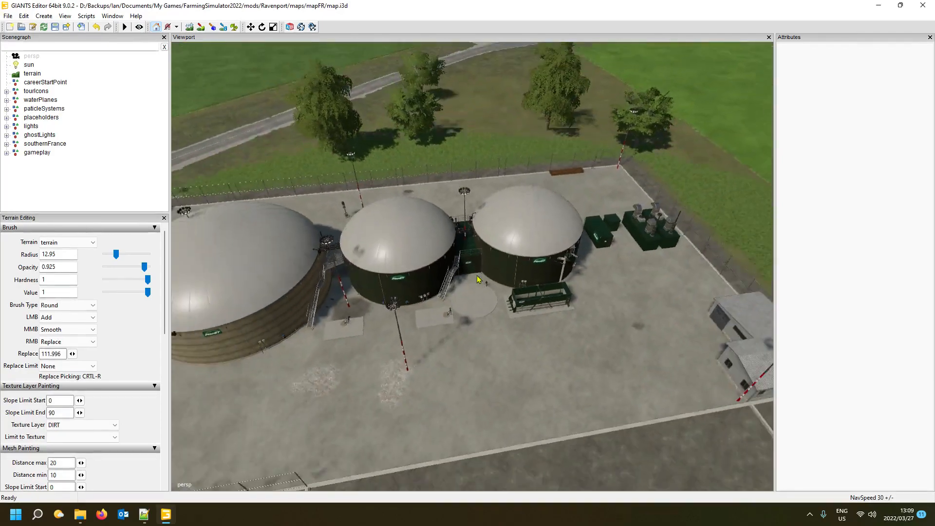
{"action": "scroll", "coordinate": [485, 281], "scroll_direction": "up", "scroll_amount": 8}
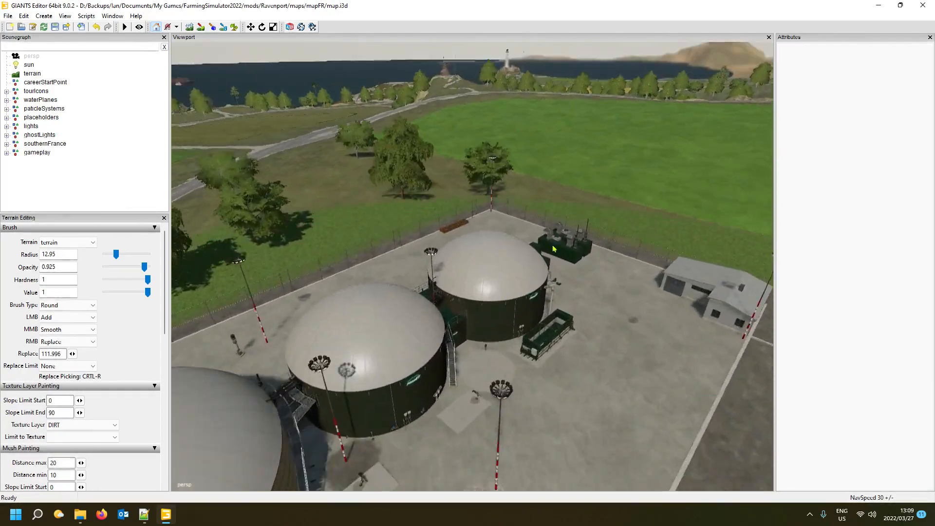
Move the flood light pole from between the two green tanks to open ground by the far tank's wall, at about X -138.18, Y 111.996, Z 93.55
{"action": "scroll", "coordinate": [544, 267], "scroll_direction": "down", "scroll_amount": 8}
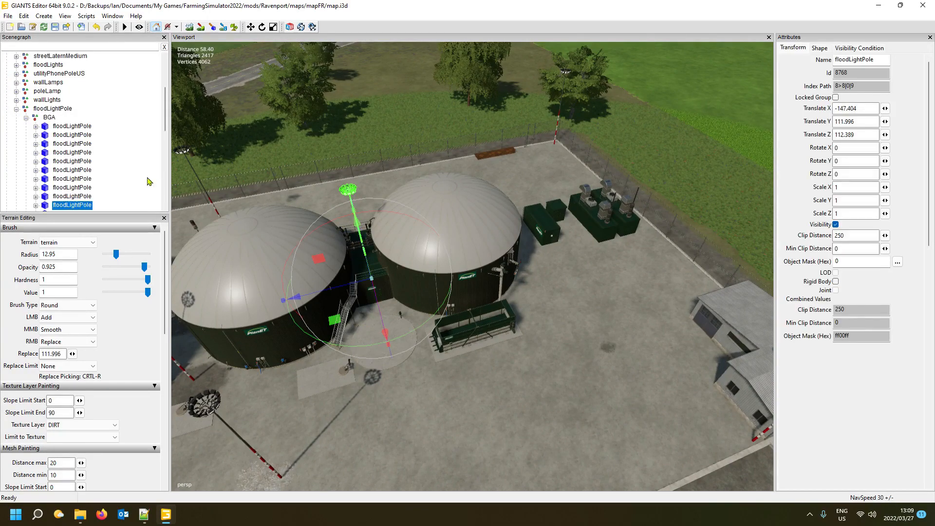
{"action": "scroll", "coordinate": [67, 177], "scroll_direction": "down", "scroll_amount": 1}
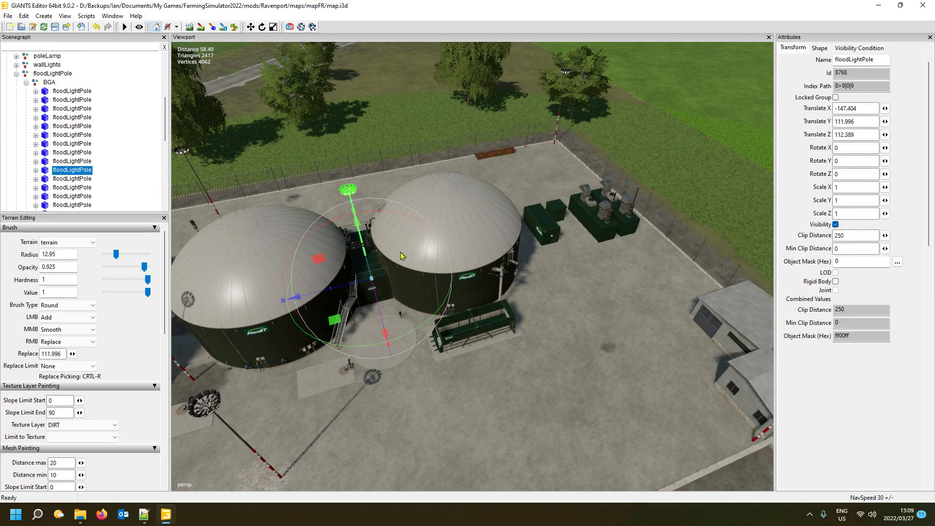
{"action": "key", "text": "ctrl+b"}
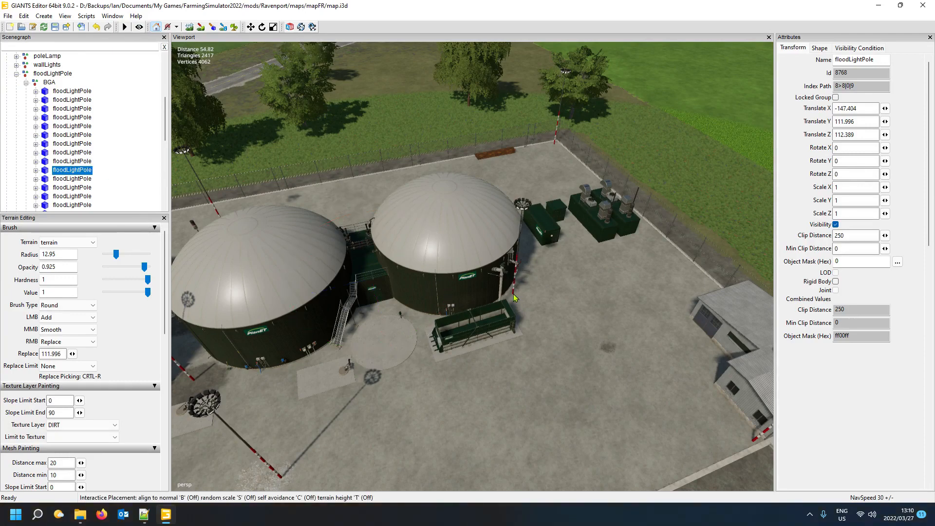
{"action": "left_click", "coordinate": [514, 295]}
{"action": "scroll", "coordinate": [586, 387], "scroll_direction": "up", "scroll_amount": 5}
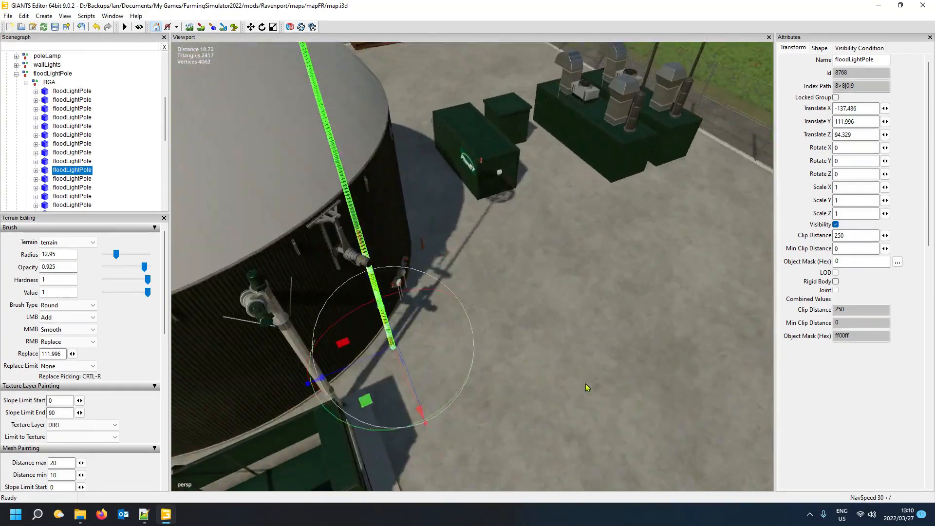
{"action": "scroll", "coordinate": [585, 384], "scroll_direction": "down", "scroll_amount": 5}
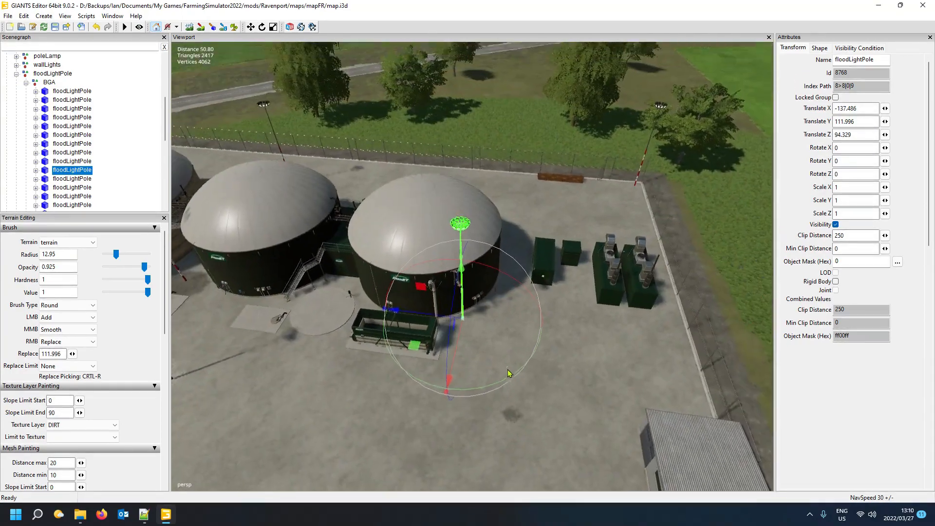
{"action": "scroll", "coordinate": [507, 373], "scroll_direction": "up", "scroll_amount": 5}
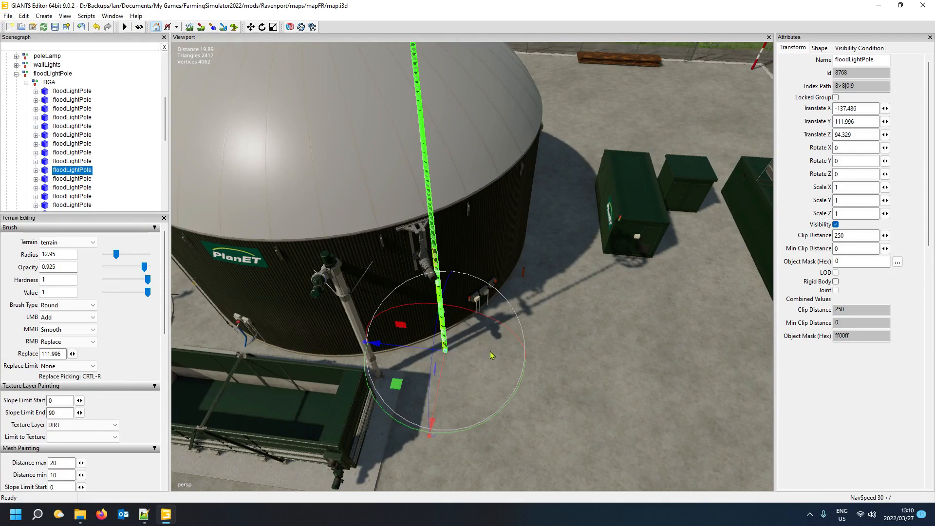
{"action": "key", "text": "ctrl+b"}
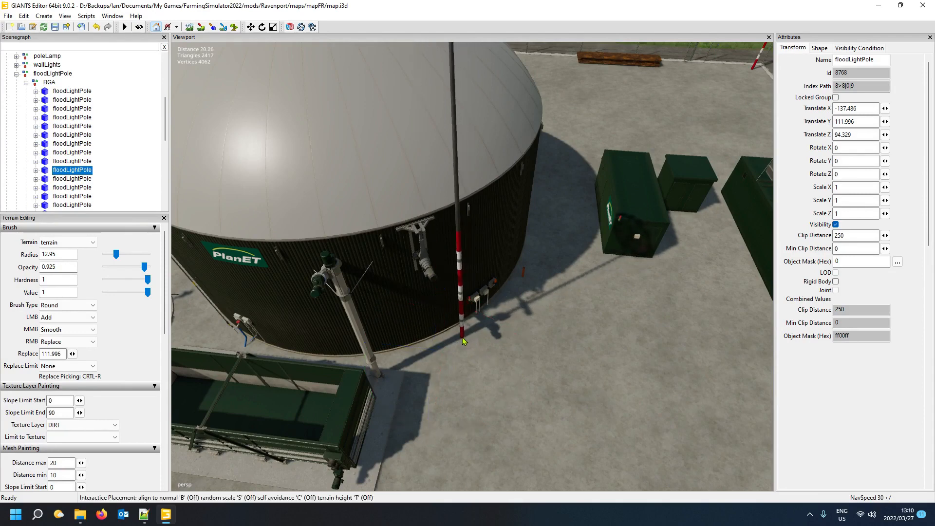
{"action": "left_click", "coordinate": [462, 339]}
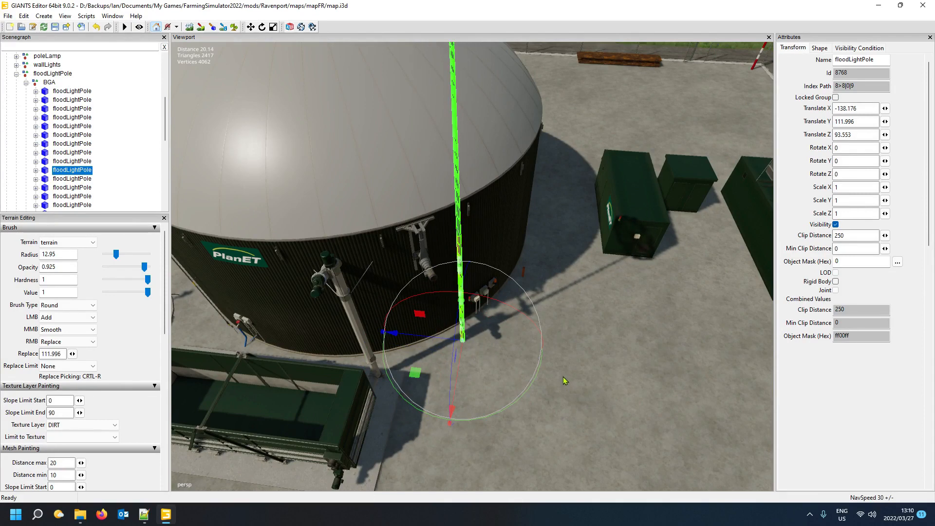
Inspect the whole yard and the adjoining bunker silo area with nothing selected, and collapse the floodLightPole group
{"action": "scroll", "coordinate": [557, 384], "scroll_direction": "down", "scroll_amount": 10}
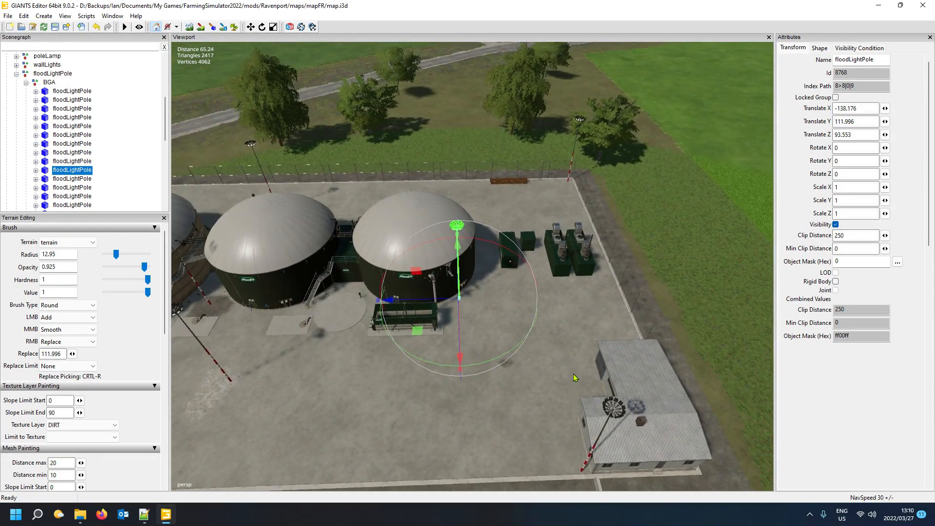
{"action": "left_click_drag", "start_coordinate": [574, 374], "coordinate": [570, 380], "text": "alt"}
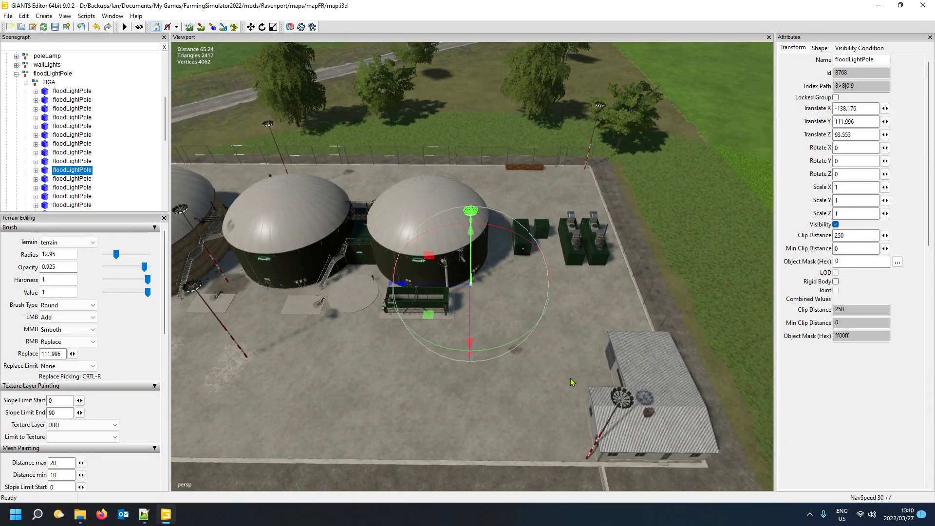
{"action": "scroll", "coordinate": [572, 381], "scroll_direction": "down", "scroll_amount": 5}
{"action": "middle_click_drag", "start_coordinate": [573, 381], "coordinate": [585, 379], "text": "alt"}
{"action": "left_click_drag", "start_coordinate": [587, 383], "coordinate": [608, 376], "text": "alt"}
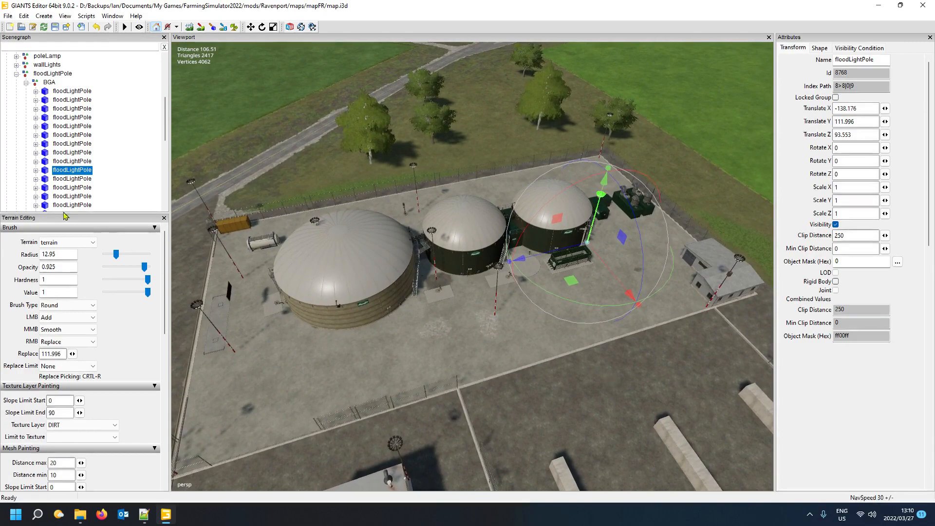
{"action": "left_click", "coordinate": [129, 121]}
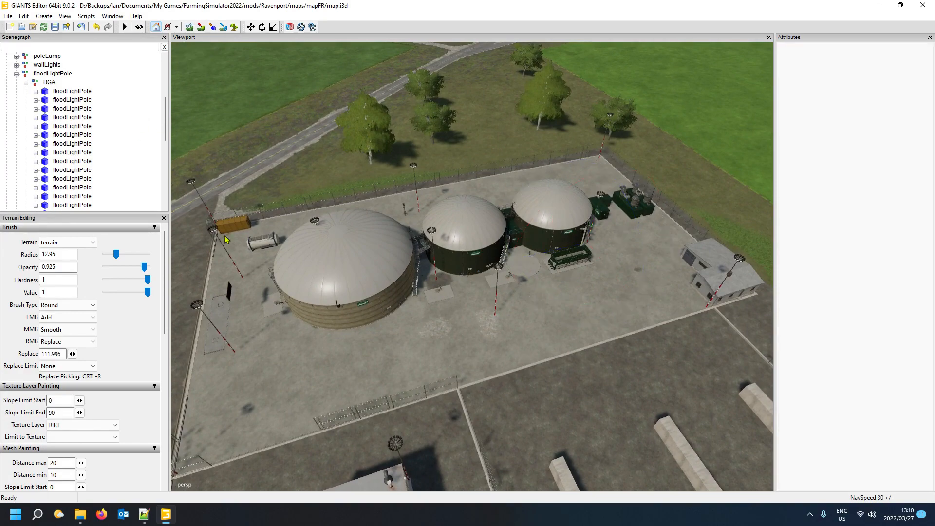
{"action": "left_click_drag", "start_coordinate": [316, 285], "coordinate": [503, 339], "text": "alt"}
{"action": "scroll", "coordinate": [473, 338], "scroll_direction": "down", "scroll_amount": 3}
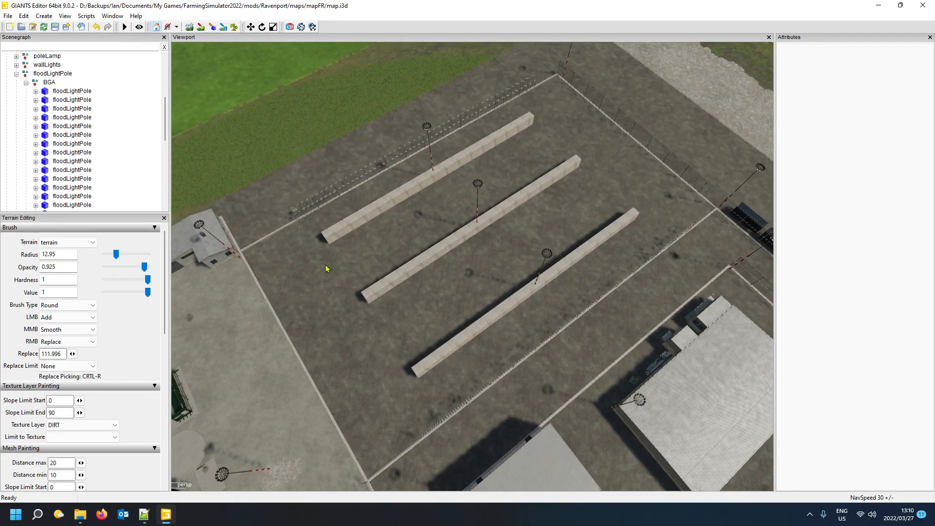
{"action": "left_click", "coordinate": [16, 74]}
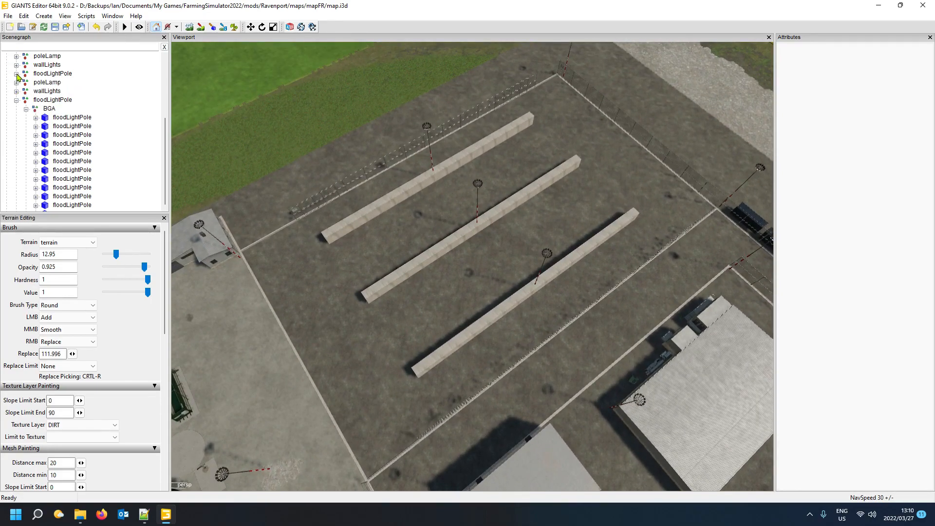
Switch to Notepad++ and copy the bgaBunkerSilo1 and bgaBunkerSilo2 placeable lines from the base-game mapUS placeables.xml
{"action": "left_click", "coordinate": [144, 514]}
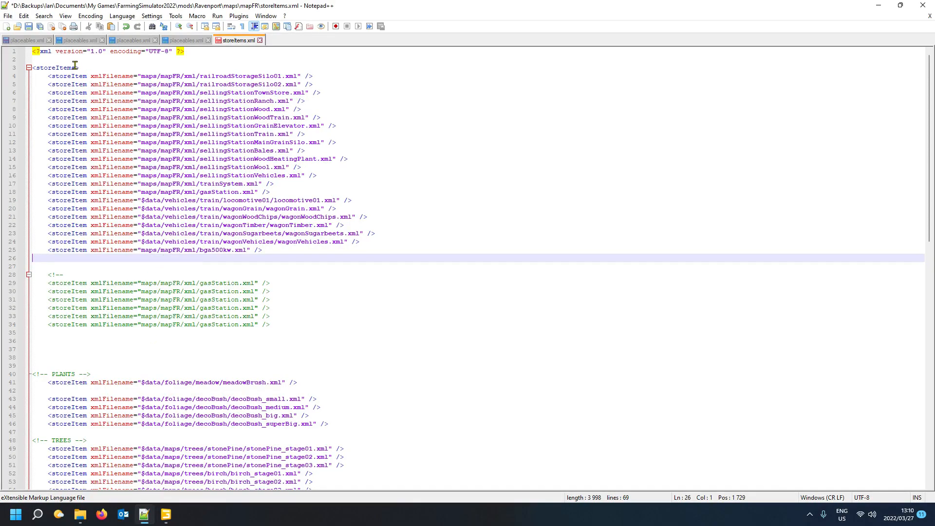
{"action": "left_click", "coordinate": [72, 42]}
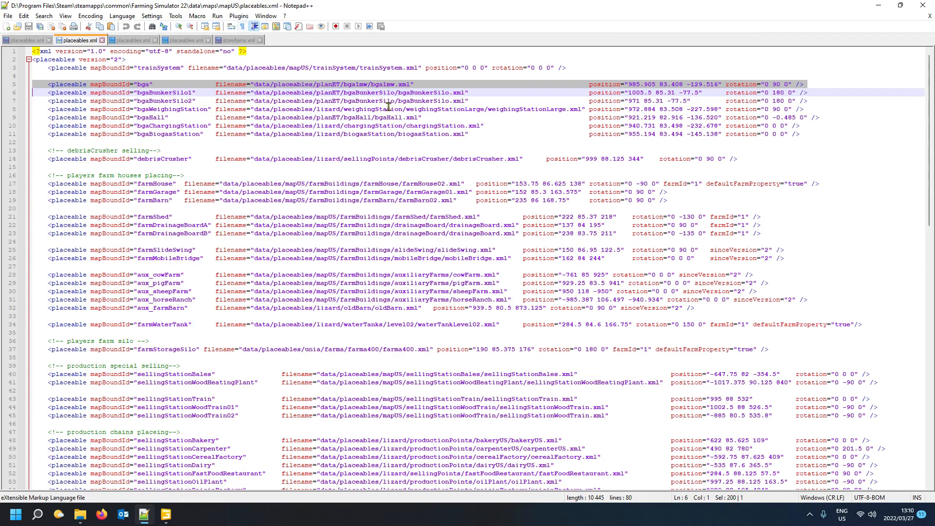
{"action": "left_click", "coordinate": [369, 94]}
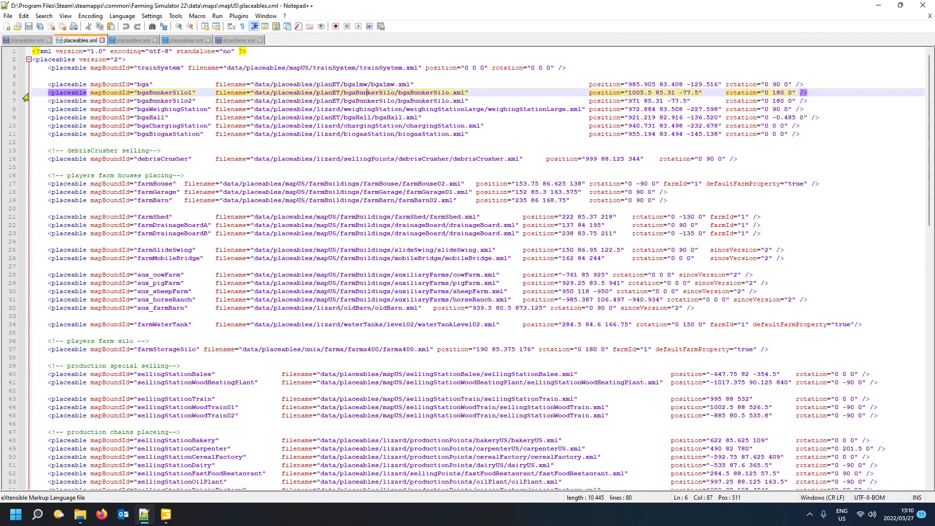
{"action": "left_click_drag", "start_coordinate": [24, 95], "coordinate": [24, 106]}
{"action": "key", "text": "ctrl+c"}
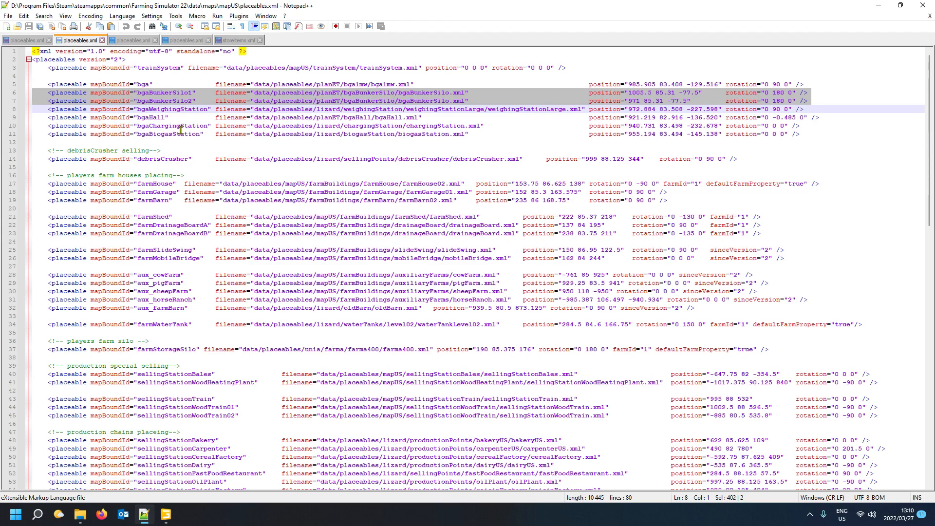
Paste the bgaBunkerSilo1 and bgaBunkerSilo2 placeable lines directly below the bga entry in the Ravenport placeables.xml
{"action": "left_click", "coordinate": [22, 42]}
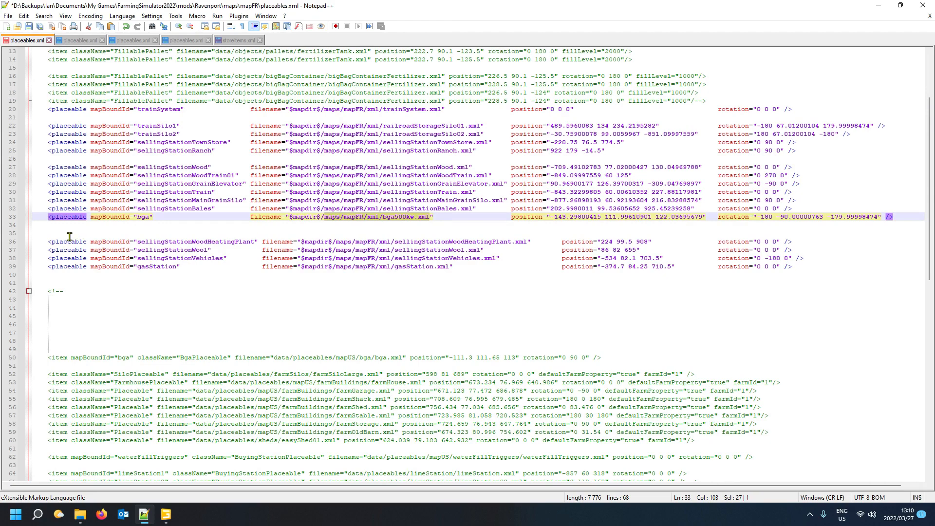
{"action": "key", "text": "Down"}
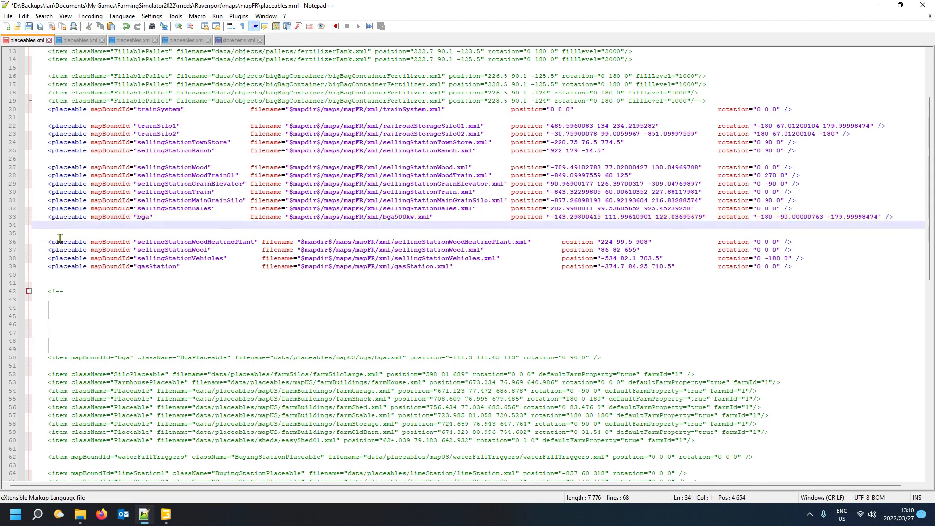
{"action": "key", "text": "ctrl+v"}
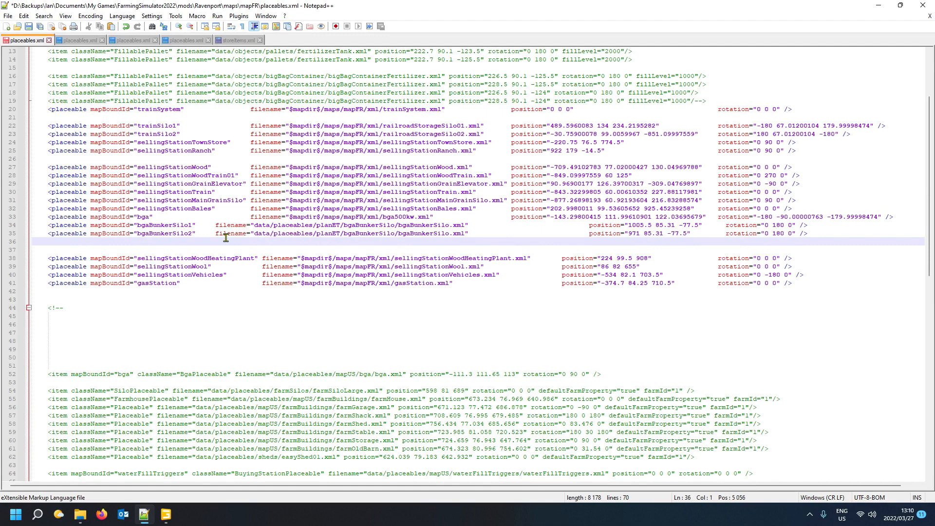
Switch to GIANTS Editor and check the planET_bga500kw group's transform against the bga entry, then view the old bunker silo walls
{"action": "left_click", "coordinate": [586, 220]}
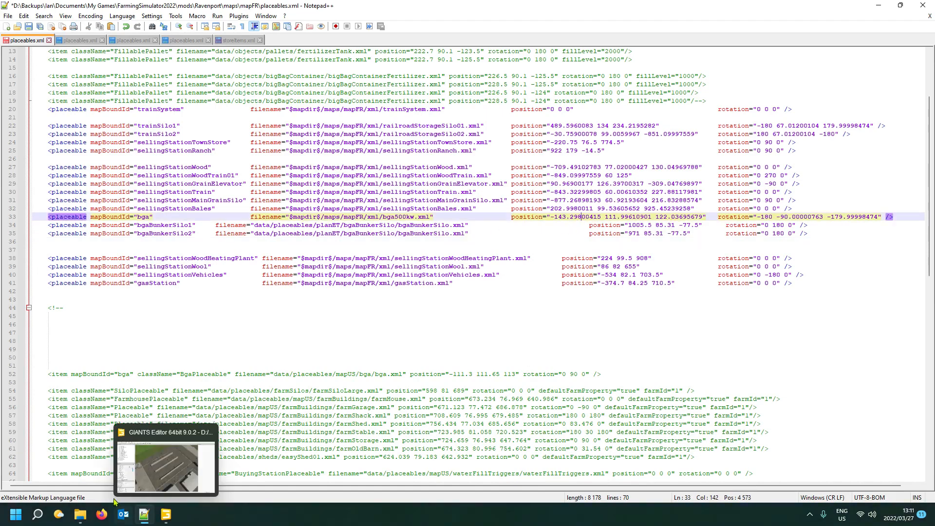
{"action": "left_click", "coordinate": [165, 514]}
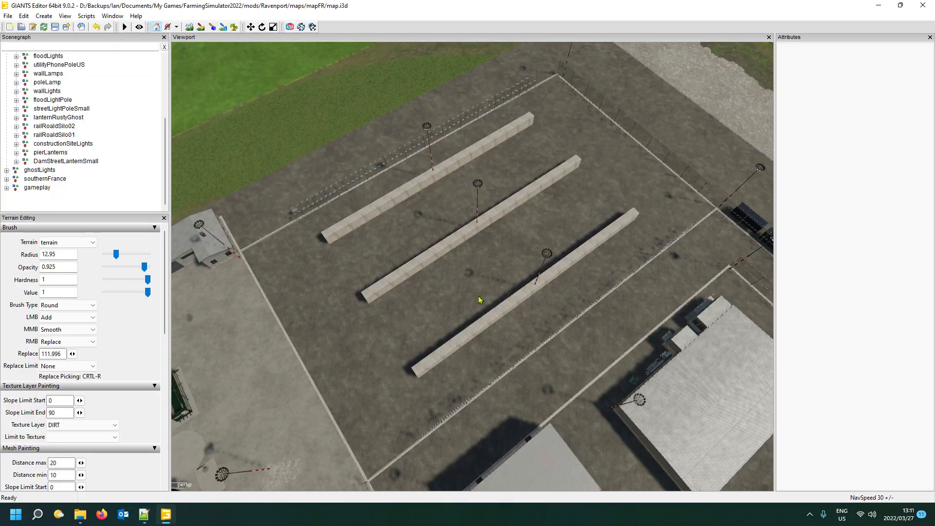
{"action": "left_click_drag", "start_coordinate": [350, 291], "coordinate": [258, 280], "text": "alt"}
{"action": "left_click", "coordinate": [208, 265]}
{"action": "scroll", "coordinate": [81, 139], "scroll_direction": "up", "scroll_amount": 3}
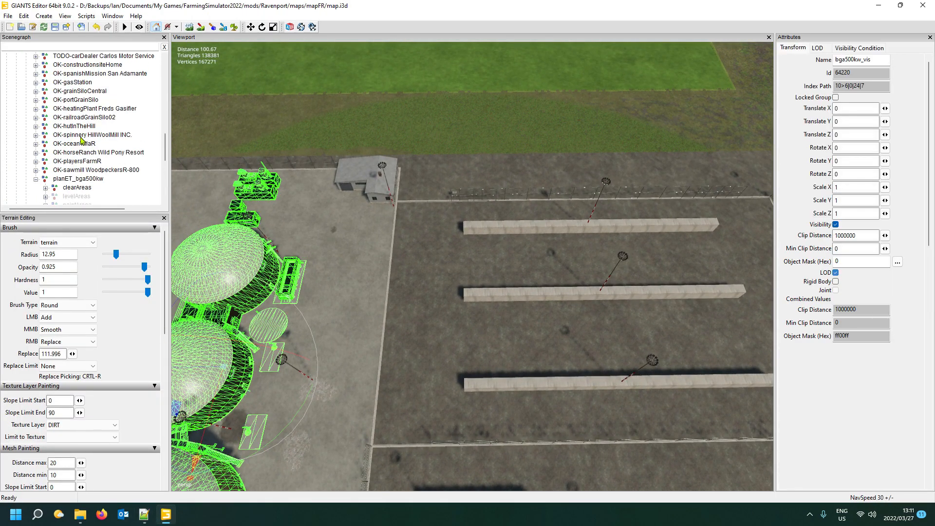
{"action": "scroll", "coordinate": [82, 142], "scroll_direction": "down", "scroll_amount": 3}
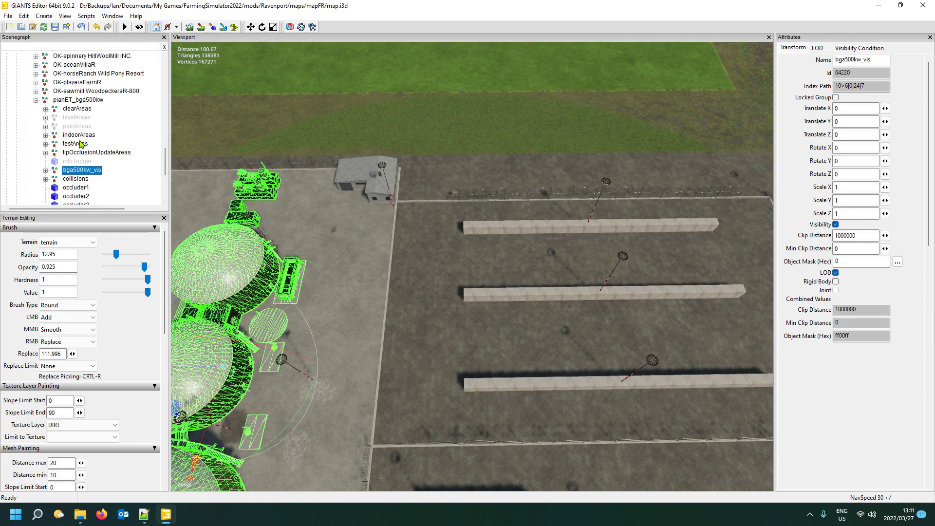
{"action": "left_click", "coordinate": [71, 99]}
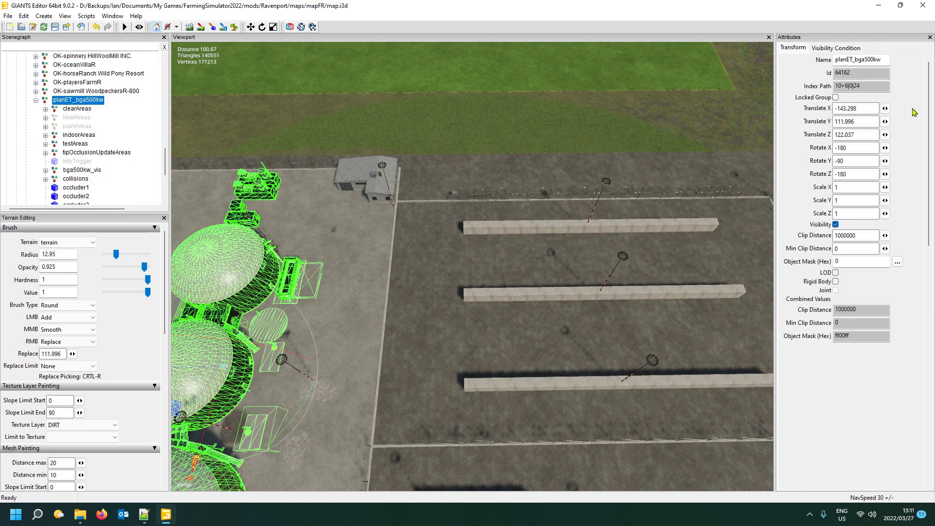
{"action": "left_click", "coordinate": [138, 113]}
{"action": "right_click_drag", "start_coordinate": [334, 289], "coordinate": [416, 287]}
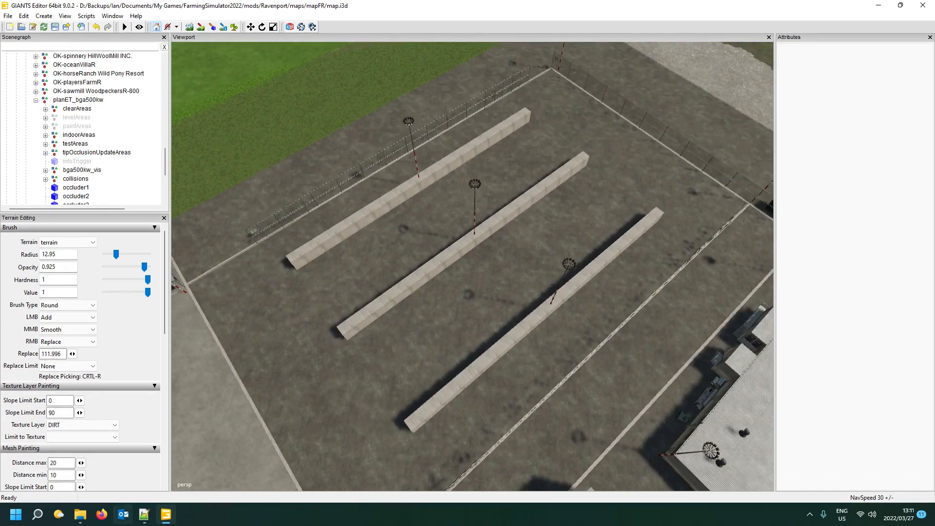
In Notepad++, align the filename attributes of the bgaBunkerSilo1 and bgaBunkerSilo2 lines with the entries above
{"action": "left_click", "coordinate": [145, 514]}
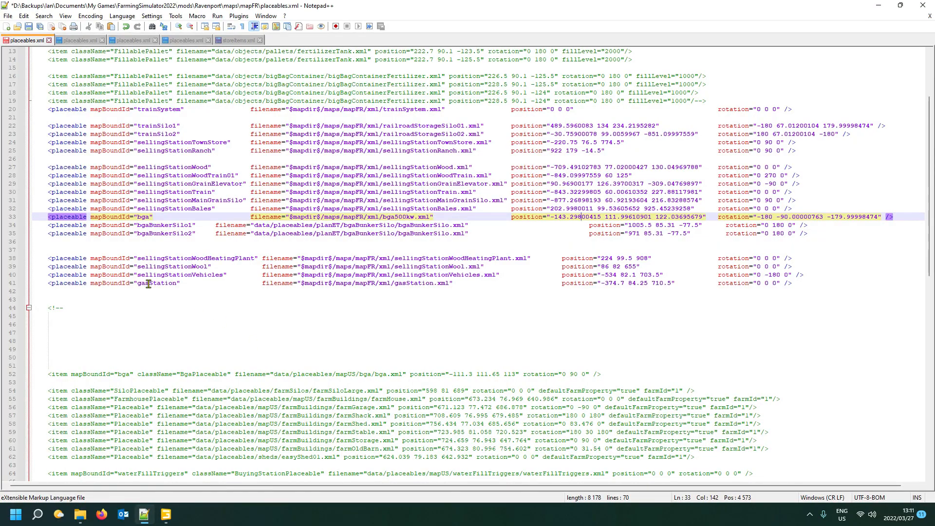
{"action": "left_click", "coordinate": [218, 226]}
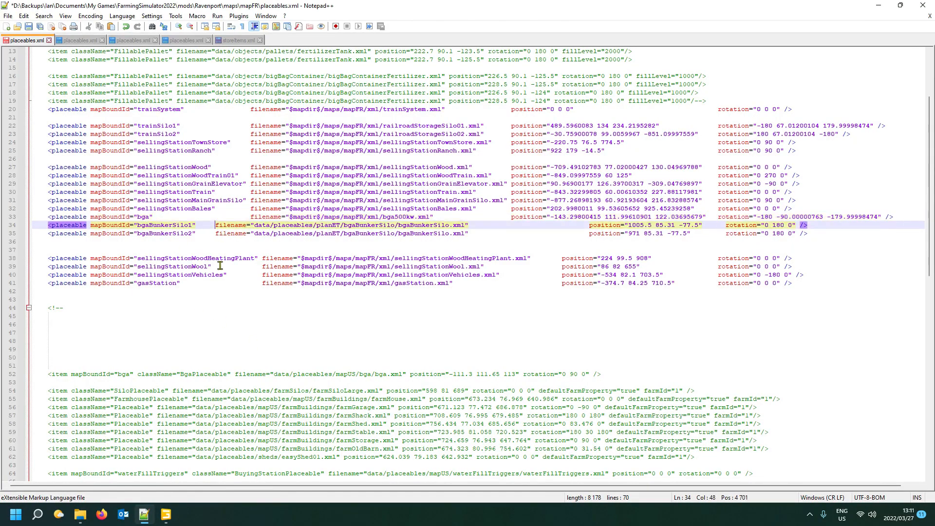
{"action": "key", "text": "Tab"}
{"action": "key", "text": "Tab"}
{"action": "key", "text": "Tab"}
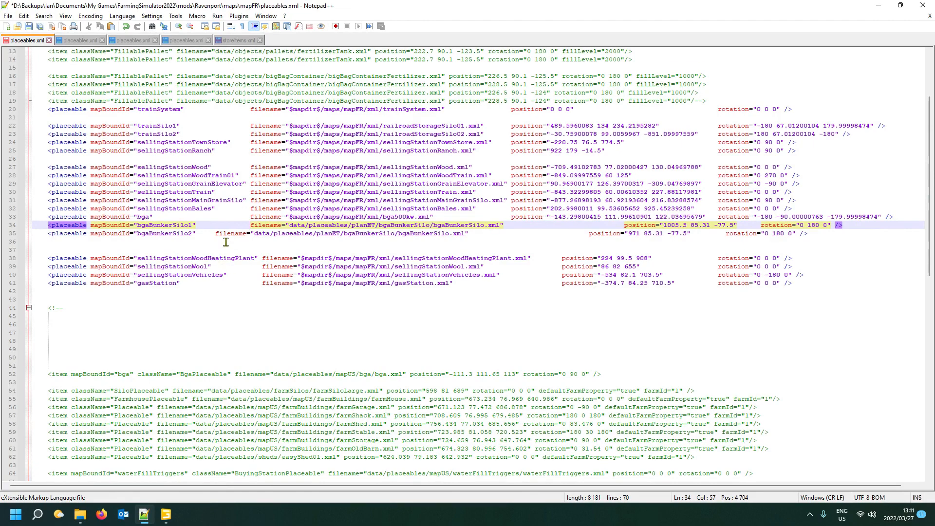
{"action": "left_click", "coordinate": [217, 234]}
{"action": "key", "text": "Tab"}
{"action": "key", "text": "Tab"}
{"action": "key", "text": "Tab"}
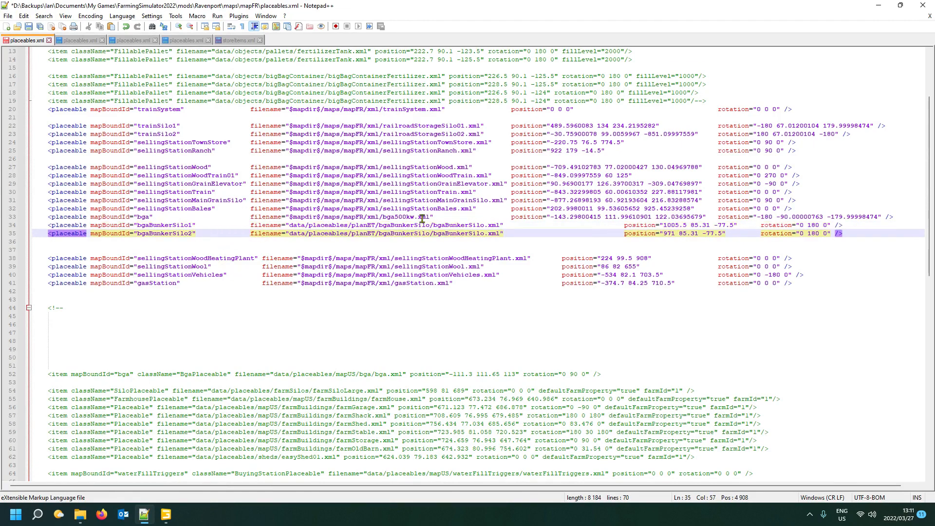
Switch to File Explorer and look up the files in the base game's placeables/planET/bgaBunkerSilo folder
{"action": "left_click", "coordinate": [445, 227]}
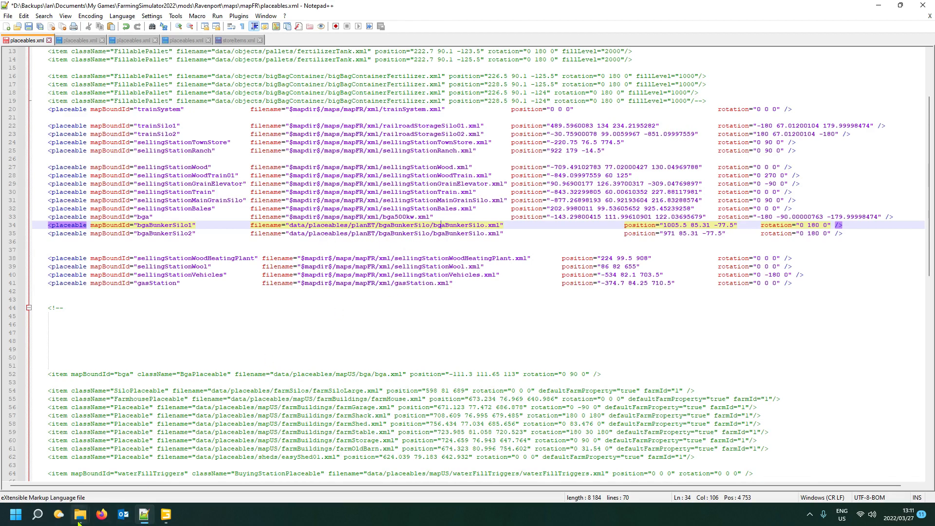
{"action": "mouse_move", "coordinate": [80, 515]}
{"action": "left_click", "coordinate": [144, 481]}
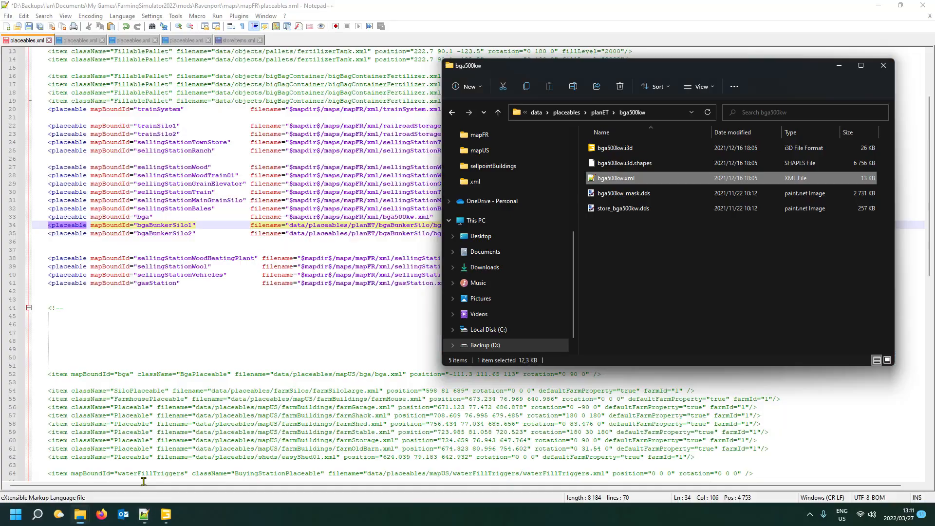
{"action": "left_click", "coordinate": [600, 112]}
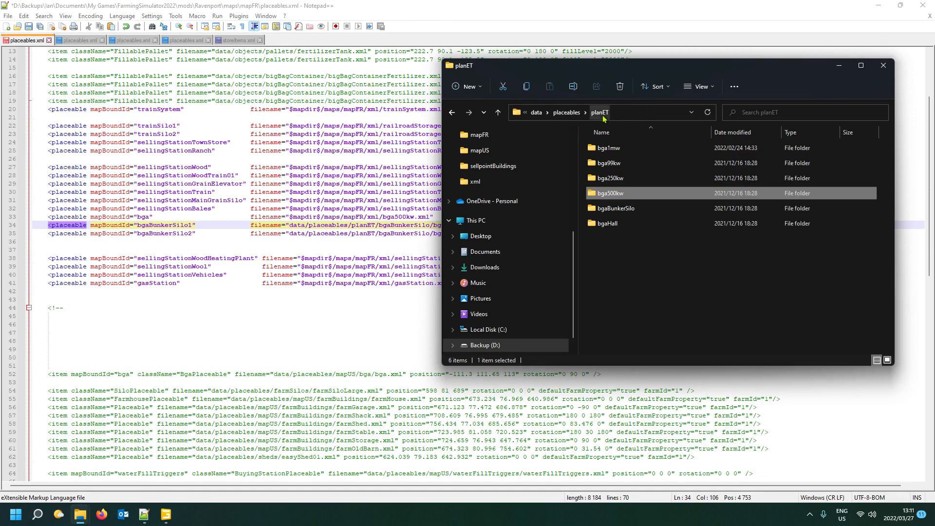
{"action": "double_click", "coordinate": [615, 209]}
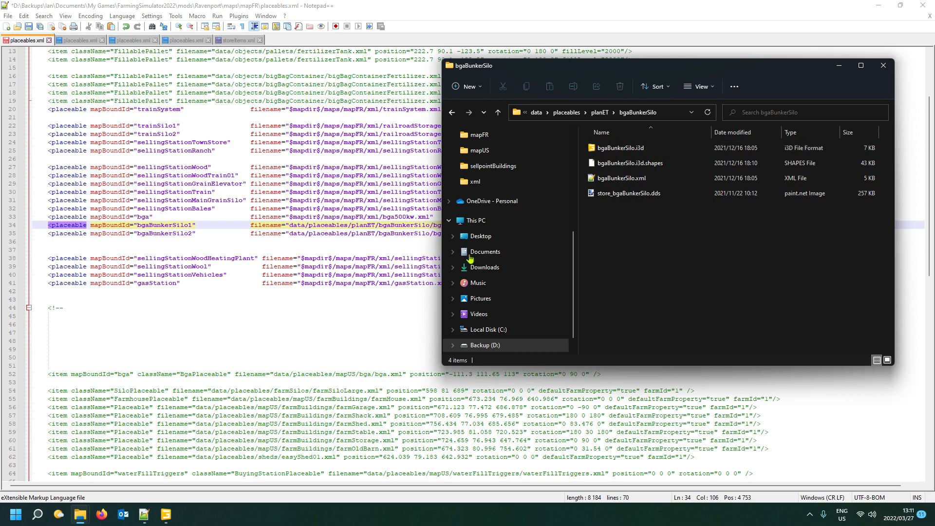
Switch to GIANTS Editor and import bgaBunkerSilo.i3d from the base game's planET/bgaBunkerSilo folder into the map
{"action": "left_click", "coordinate": [168, 513]}
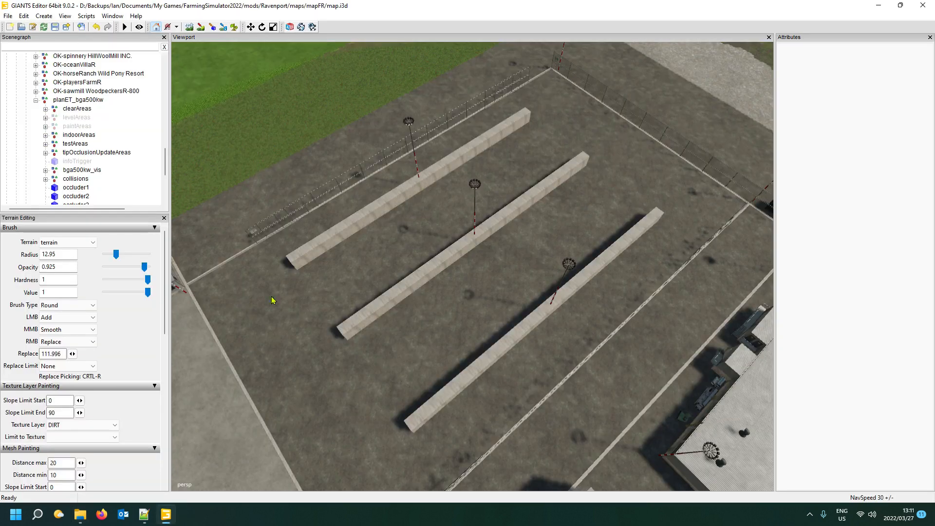
{"action": "left_click", "coordinate": [12, 15]}
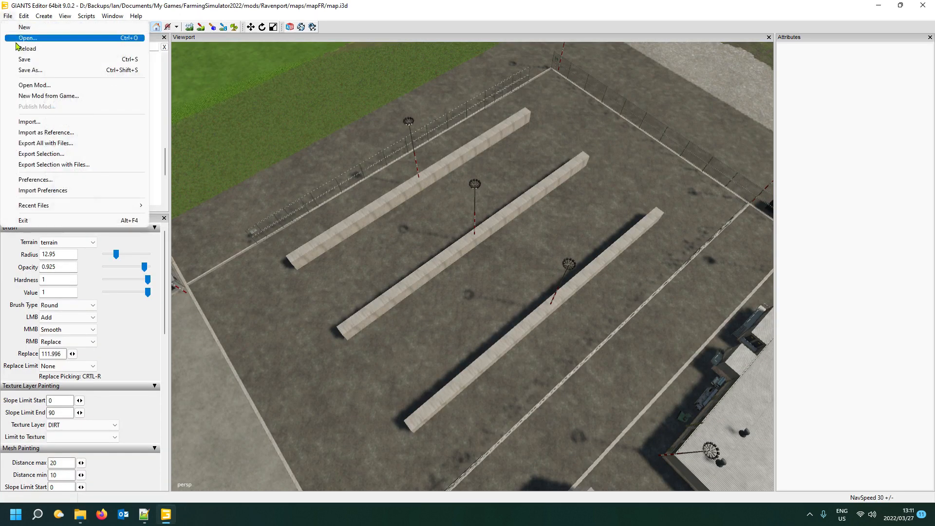
{"action": "left_click", "coordinate": [68, 121]}
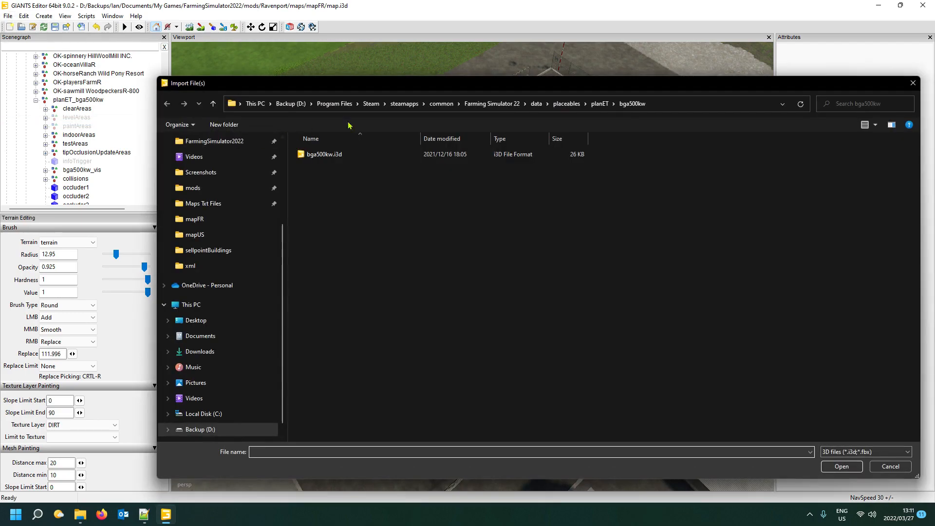
{"action": "left_click", "coordinate": [602, 104]}
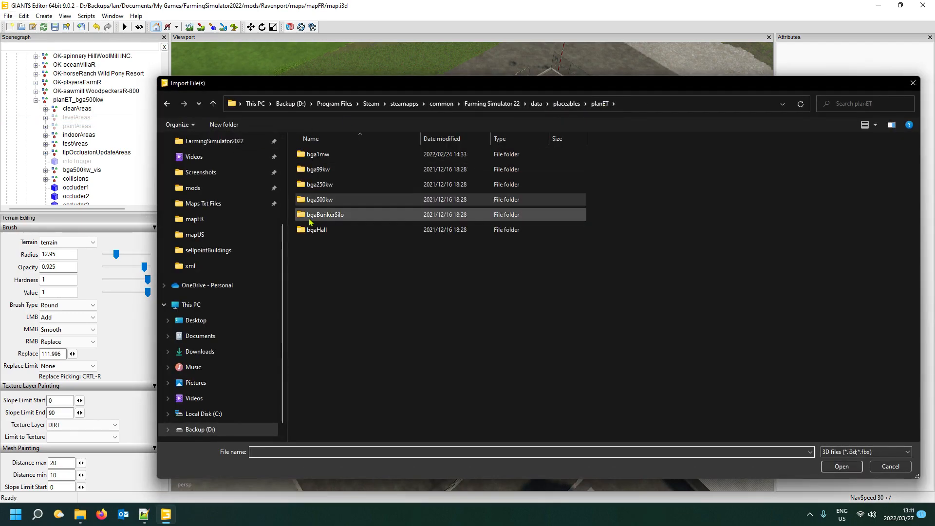
{"action": "double_click", "coordinate": [315, 220]}
{"action": "double_click", "coordinate": [330, 155]}
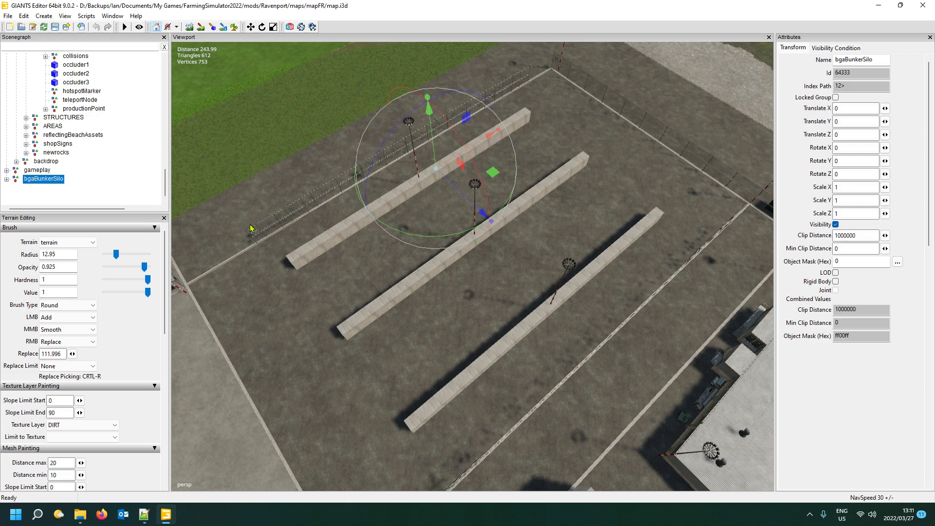
Place the bgaBunkerSilo over the two far bunker walls at about X -73.459, Y 111.996, Z 98.067 and compare its size
{"action": "key", "text": "ctrl+b"}
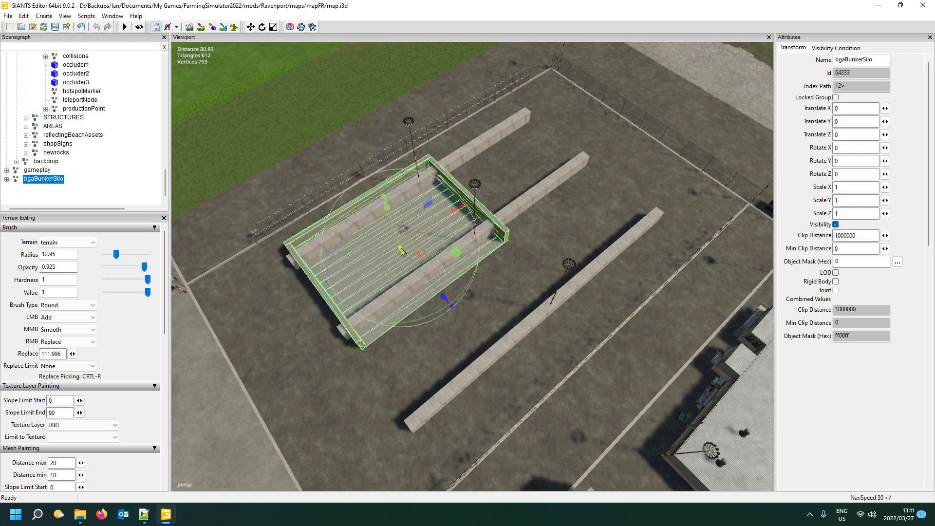
{"action": "scroll", "coordinate": [471, 307], "scroll_direction": "up", "scroll_amount": 5}
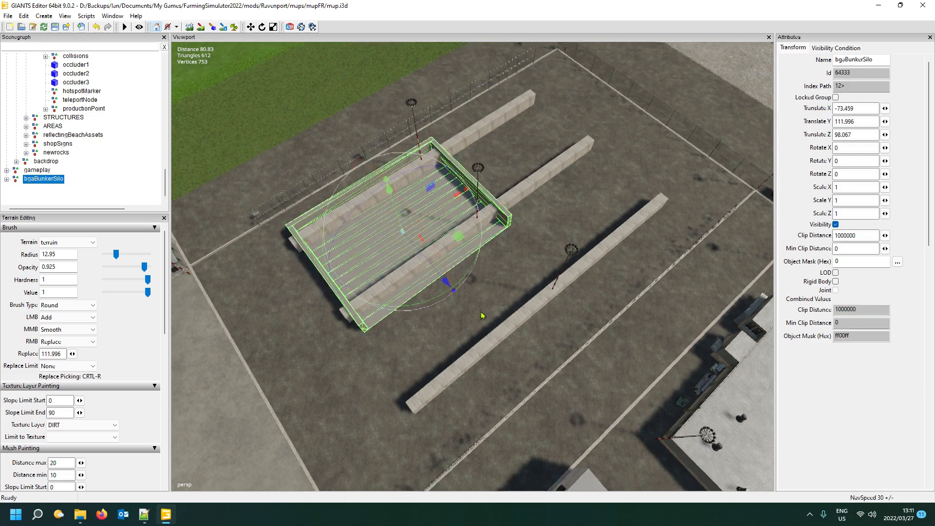
{"action": "scroll", "coordinate": [465, 276], "scroll_direction": "down", "scroll_amount": 8}
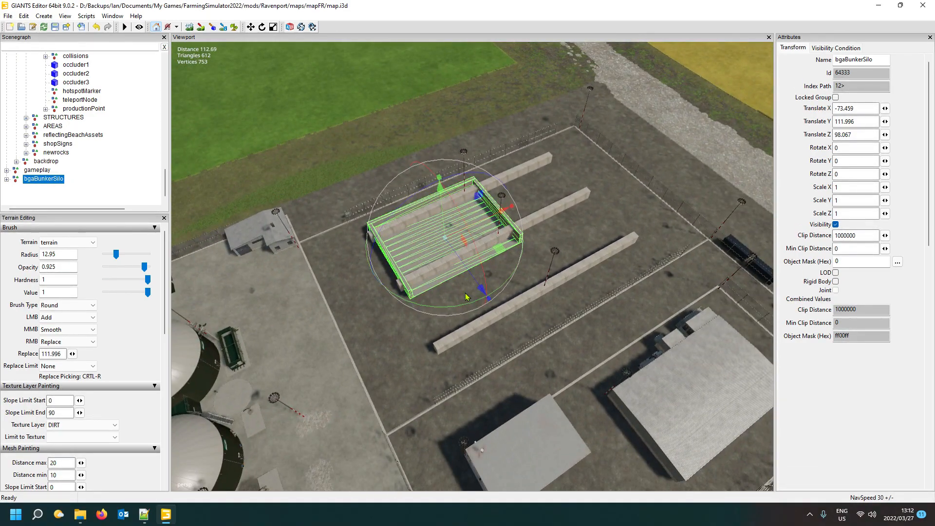
{"action": "scroll", "coordinate": [465, 296], "scroll_direction": "up", "scroll_amount": 7}
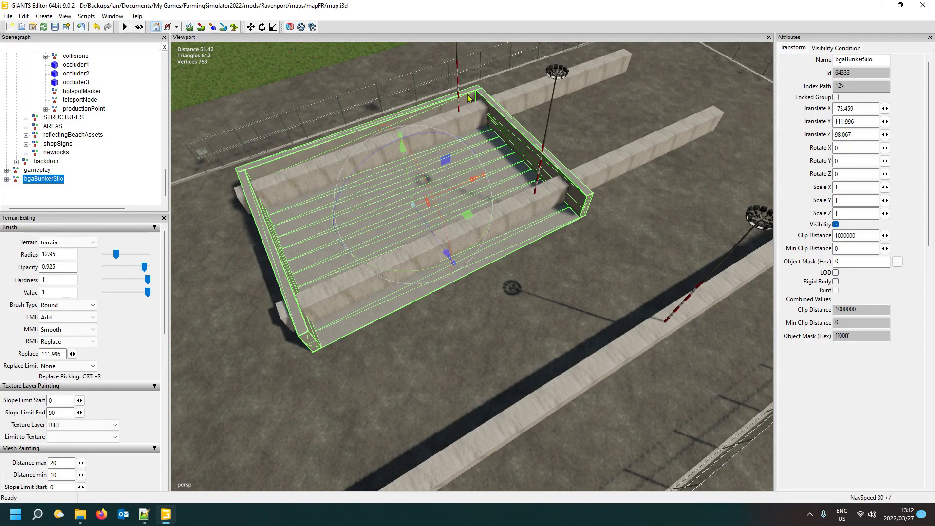
{"action": "scroll", "coordinate": [620, 161], "scroll_direction": "down", "scroll_amount": 5}
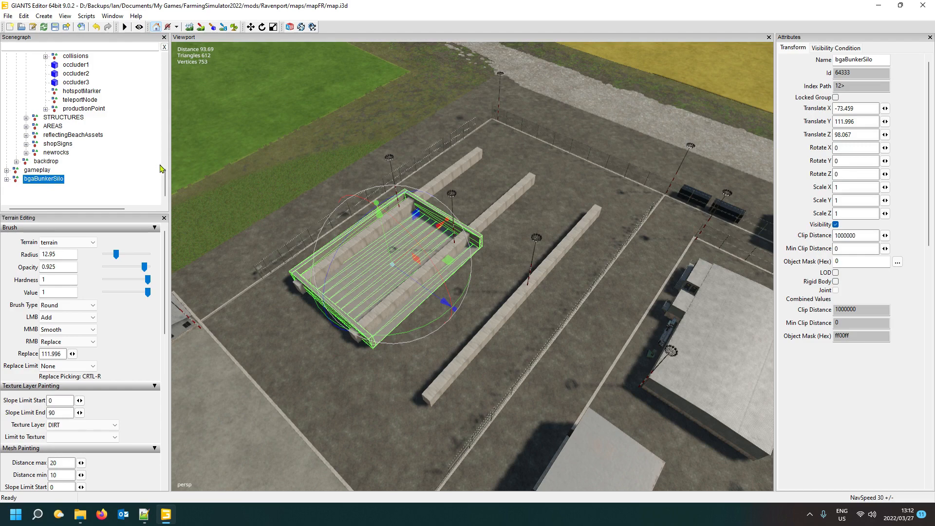
Delete the imported bgaBunkerSilo from the scene
{"action": "left_click", "coordinate": [132, 166]}
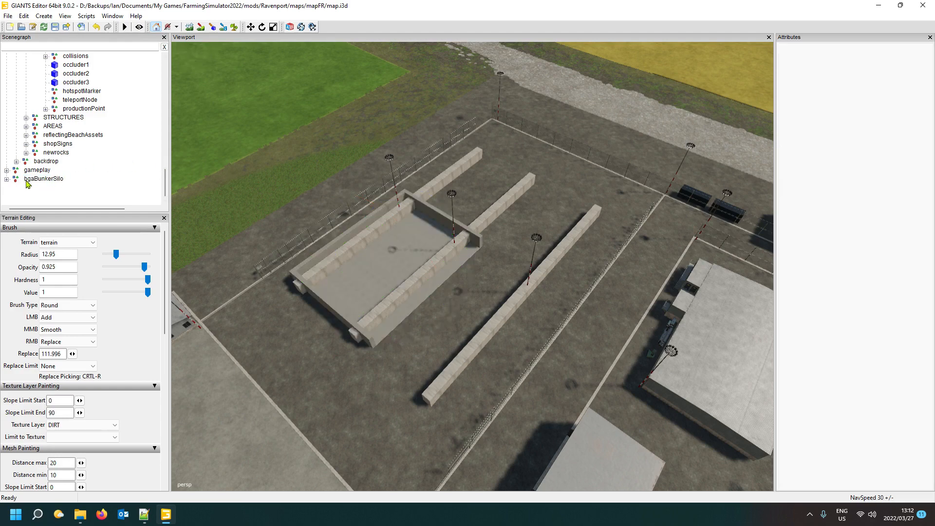
{"action": "left_click", "coordinate": [43, 178]}
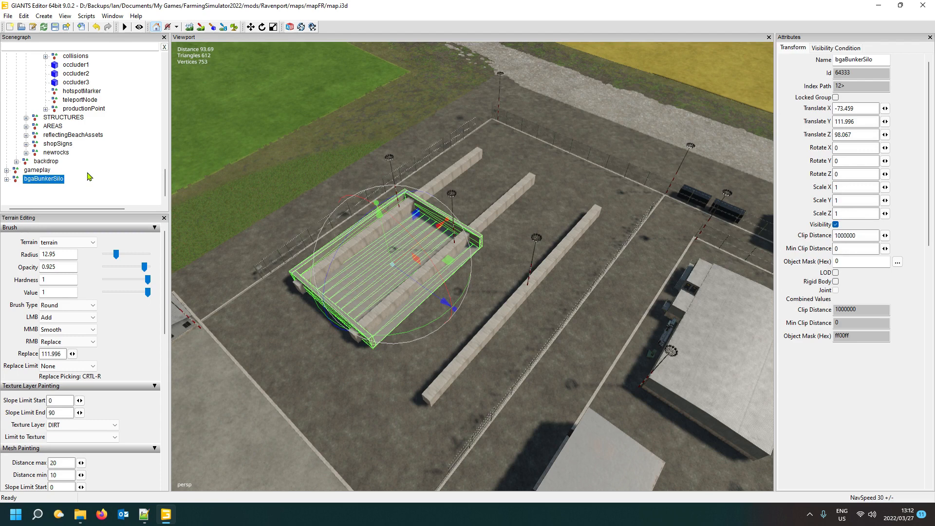
{"action": "key", "text": "Delete"}
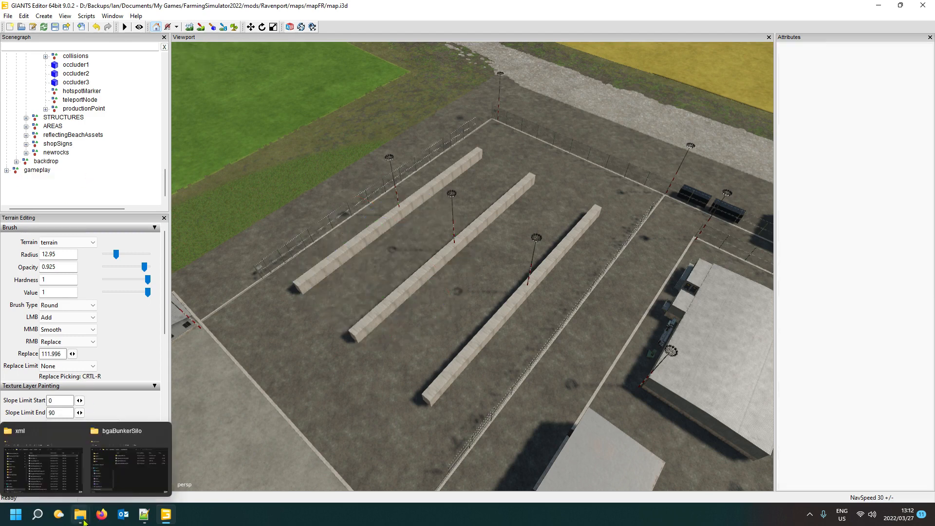
Switch to Notepad++ and look up the BGA bunker silo entries in the base-game mapAlpine placeables.xml
{"action": "mouse_move", "coordinate": [144, 514]}
{"action": "left_click", "coordinate": [135, 468]}
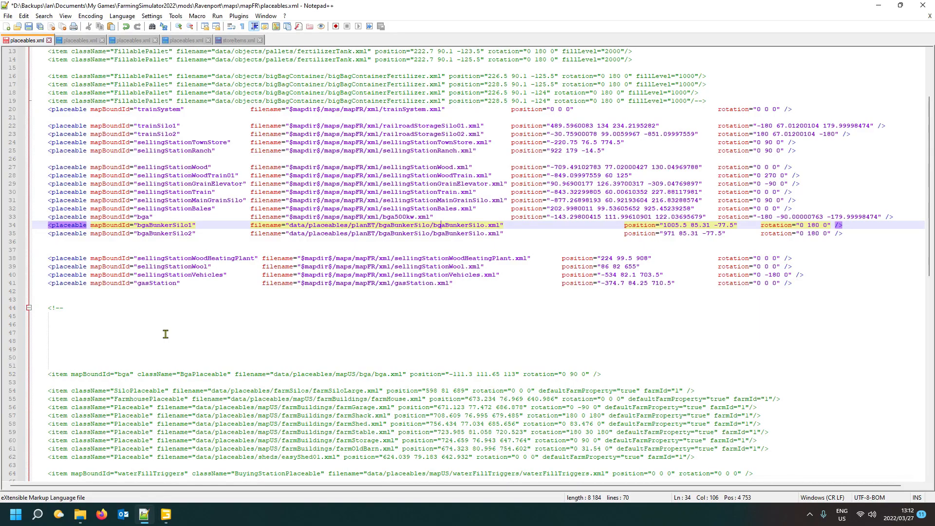
{"action": "left_click", "coordinate": [79, 41]}
{"action": "left_click", "coordinate": [133, 43]}
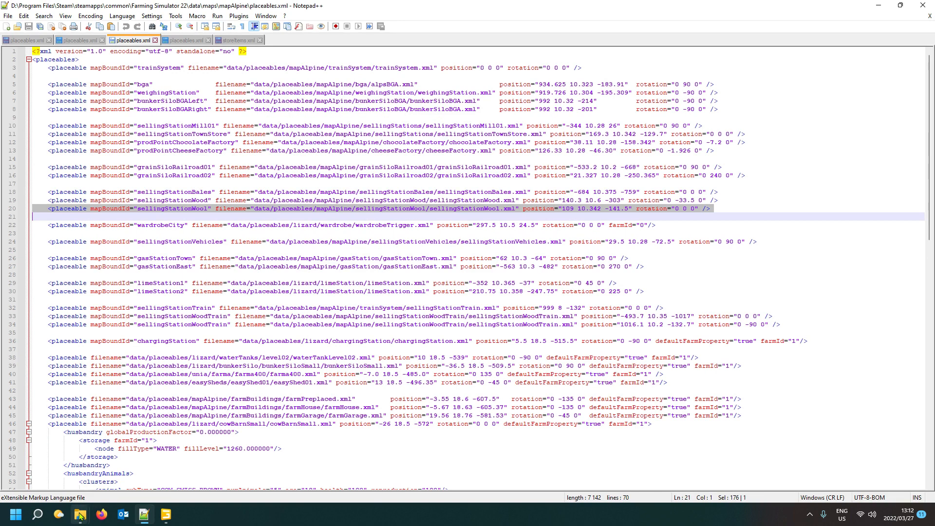
Switch to File Explorer and open bunkerSiloBGA.i3d from the base game's placeables/mapAlpine/bunkerSiloBGA folder
{"action": "mouse_move", "coordinate": [80, 514]}
{"action": "mouse_move", "coordinate": [45, 474]}
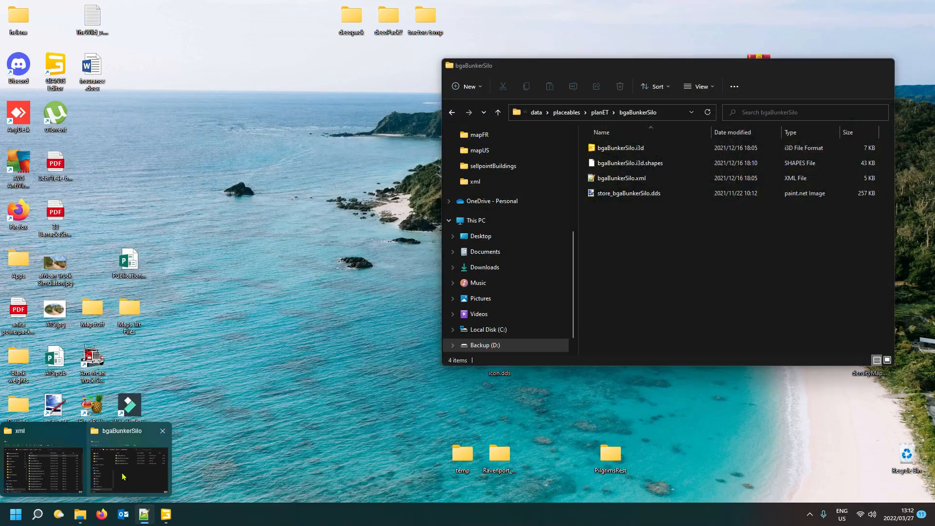
{"action": "left_click", "coordinate": [127, 469]}
{"action": "left_click", "coordinate": [566, 113]}
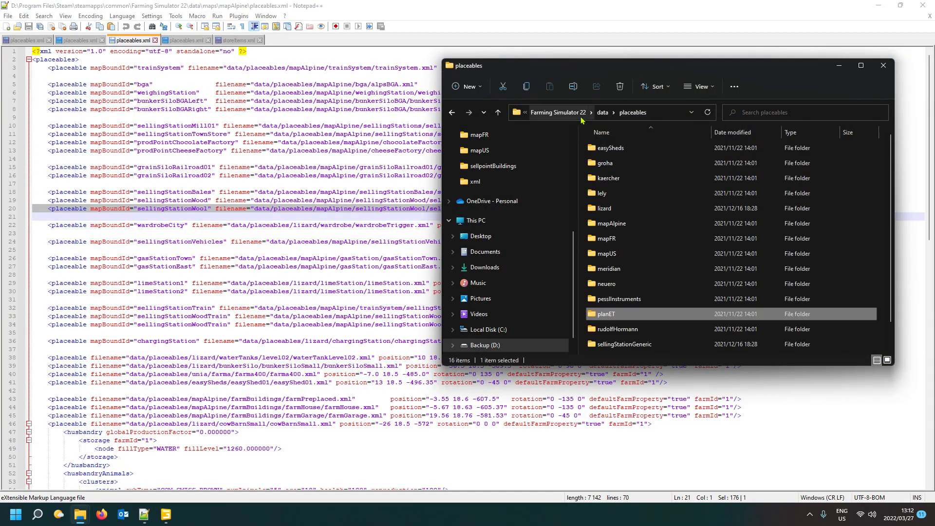
{"action": "left_click", "coordinate": [617, 226]}
{"action": "double_click", "coordinate": [618, 227]}
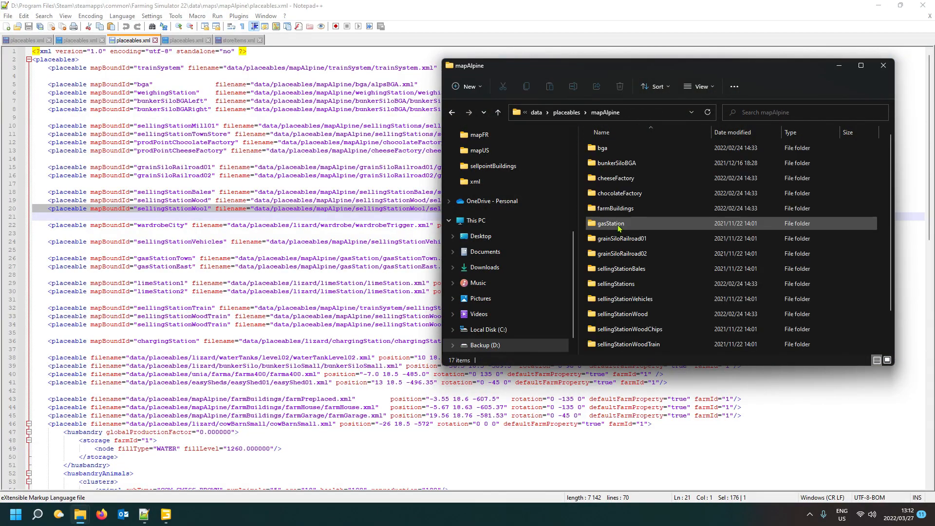
{"action": "double_click", "coordinate": [617, 165]}
{"action": "double_click", "coordinate": [619, 150]}
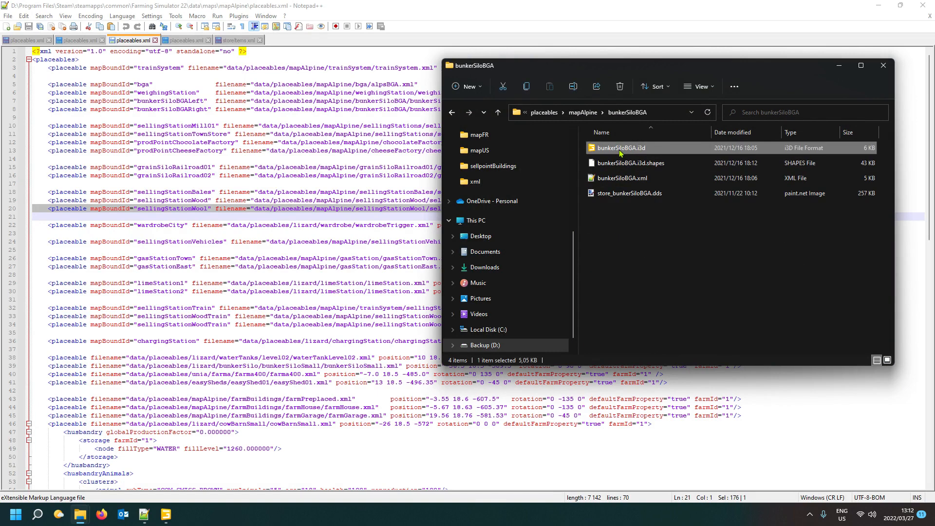
Inspect the bunkerSiloBGA.i3d model in GIANTS Editor, viewing the silo walls, and close that editor window
{"action": "left_click", "coordinate": [467, 314]}
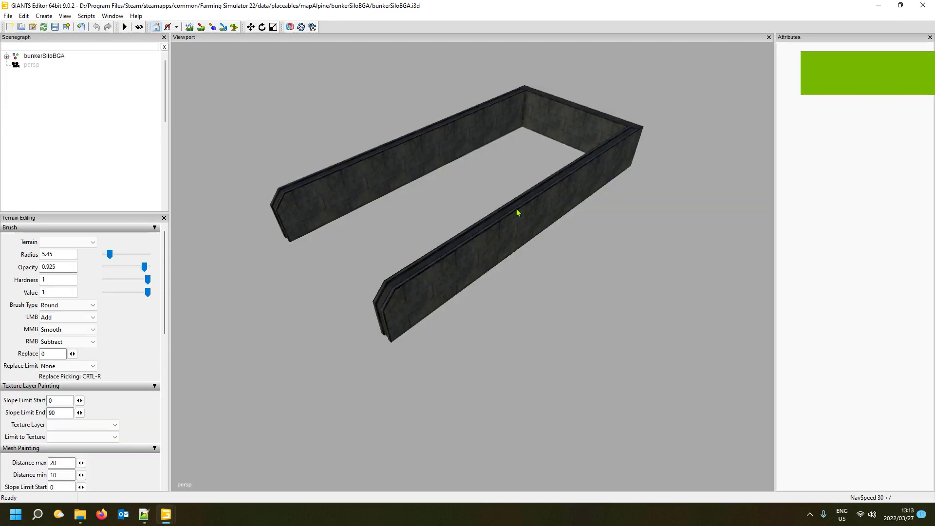
{"action": "left_click_drag", "start_coordinate": [450, 229], "coordinate": [441, 198], "text": "alt"}
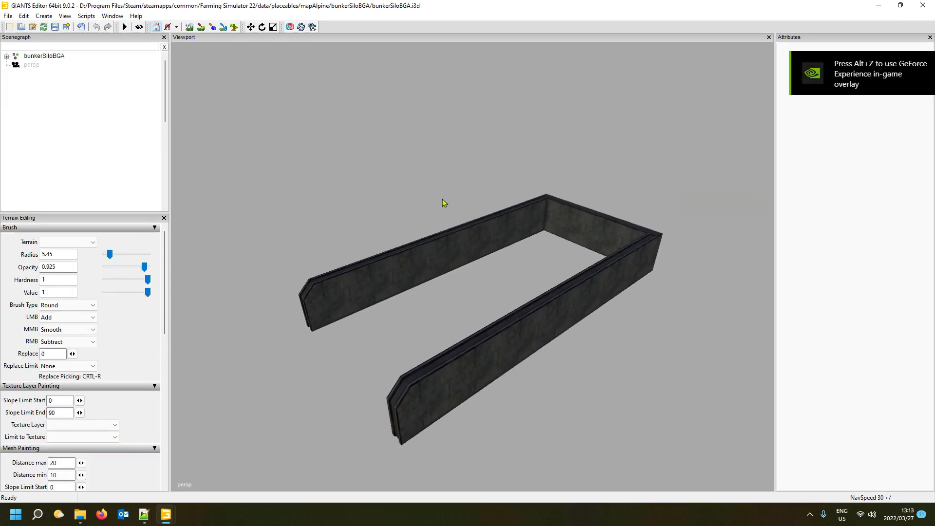
{"action": "left_click", "coordinate": [923, 6]}
{"action": "left_click", "coordinate": [539, 255]}
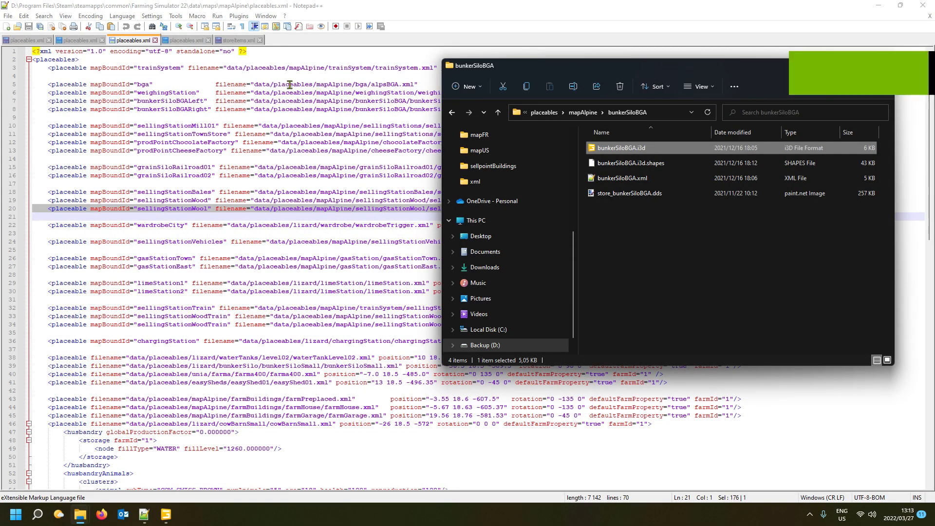
Compare the BGA bunker silo entries in the mapFR and mapUS placeables.xml files
{"action": "left_click", "coordinate": [185, 41]}
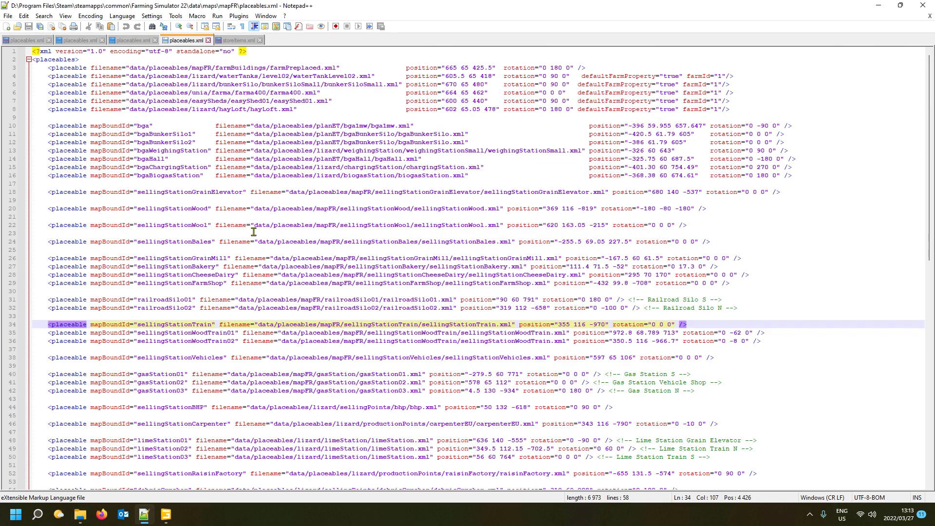
{"action": "left_click", "coordinate": [360, 136]}
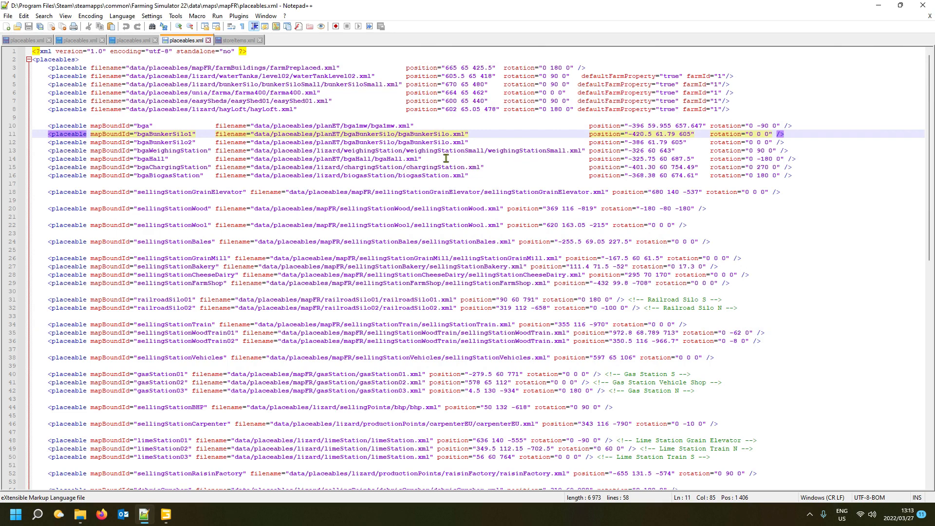
{"action": "left_click", "coordinate": [80, 41]}
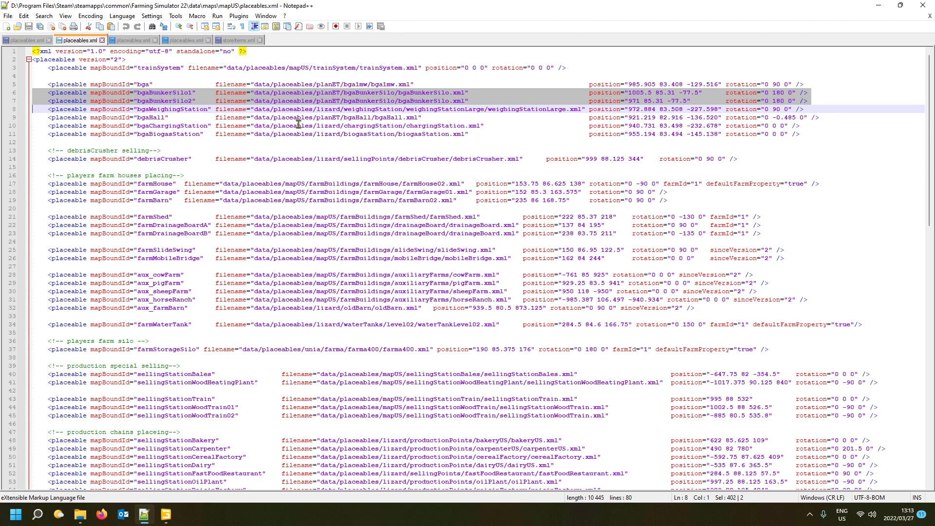
Look through the subfolders of the game's data/placeables folder in File Explorer
{"action": "mouse_move", "coordinate": [82, 513]}
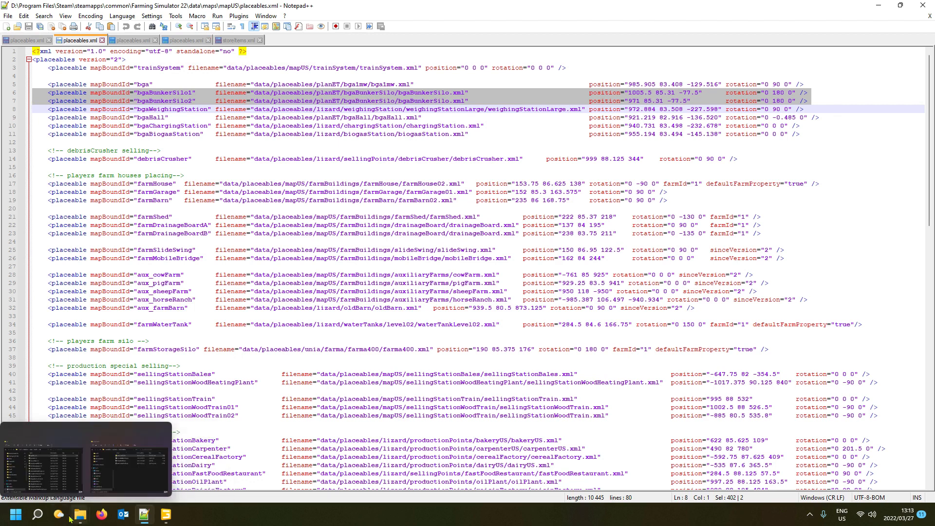
{"action": "left_click", "coordinate": [139, 465]}
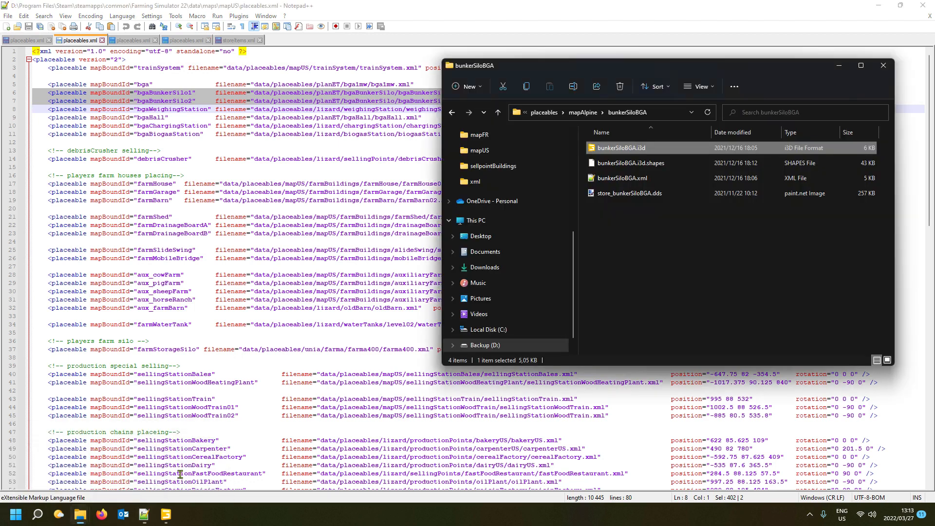
{"action": "left_click", "coordinate": [544, 112]}
{"action": "scroll", "coordinate": [591, 140], "scroll_direction": "down", "scroll_amount": 1}
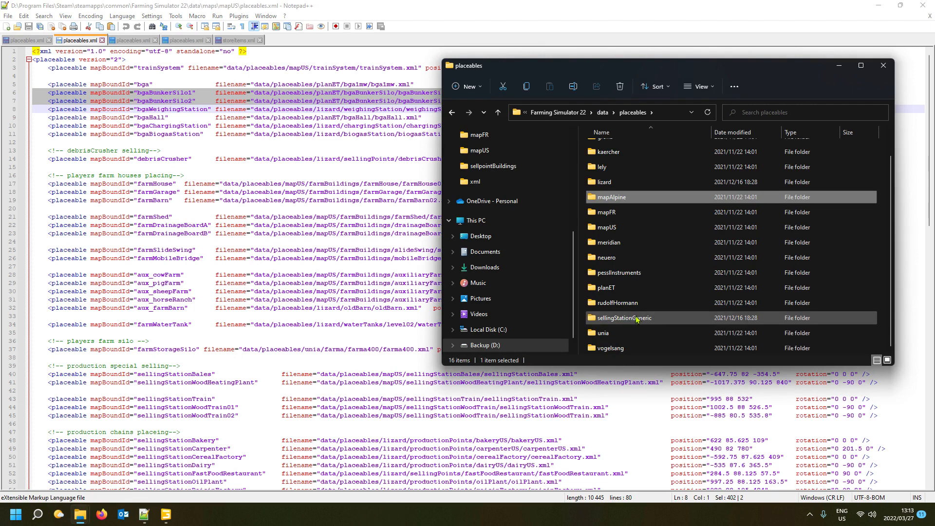
{"action": "scroll", "coordinate": [654, 277], "scroll_direction": "up", "scroll_amount": 1}
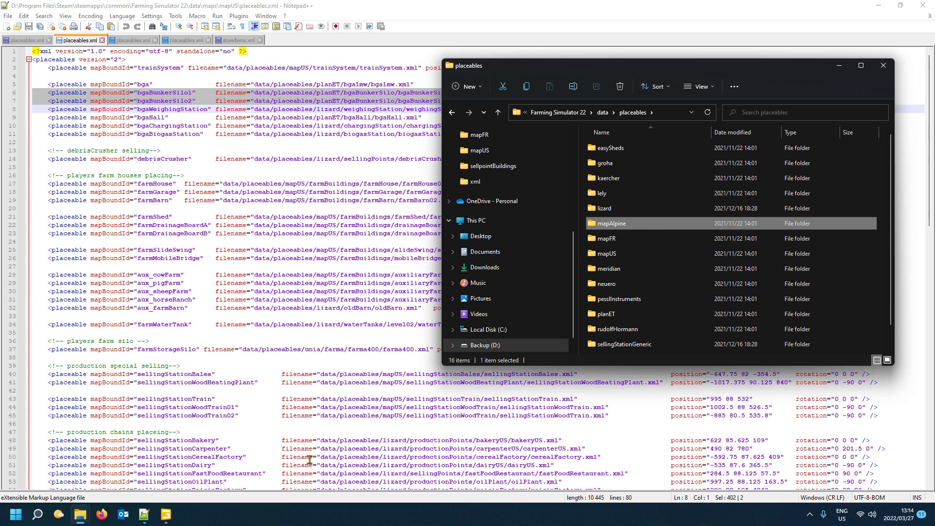
Copy the bunkerSiloBGALeft and bunkerSiloBGARight placeable lines from the mapAlpine placeables.xml in Notepad++
{"action": "mouse_move", "coordinate": [79, 521]}
{"action": "left_click", "coordinate": [195, 45]}
{"action": "left_click", "coordinate": [149, 43]}
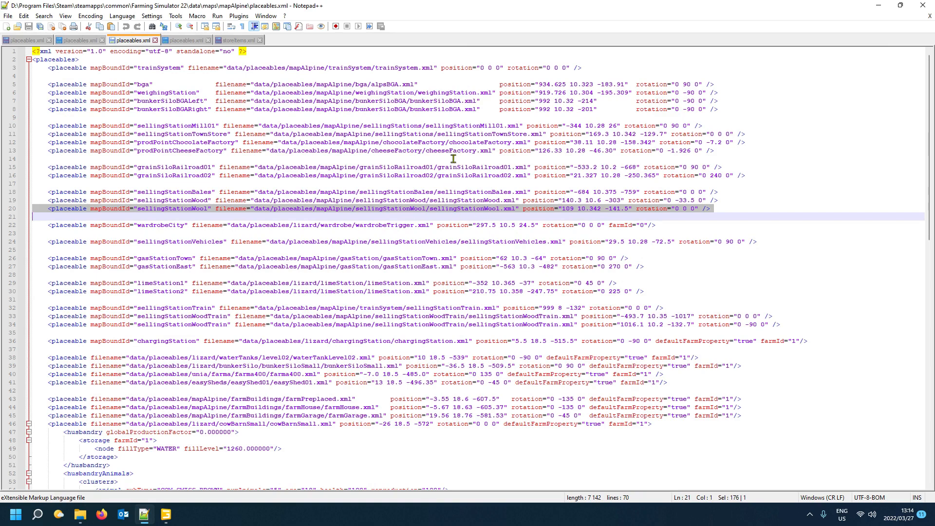
{"action": "left_click", "coordinate": [426, 101]}
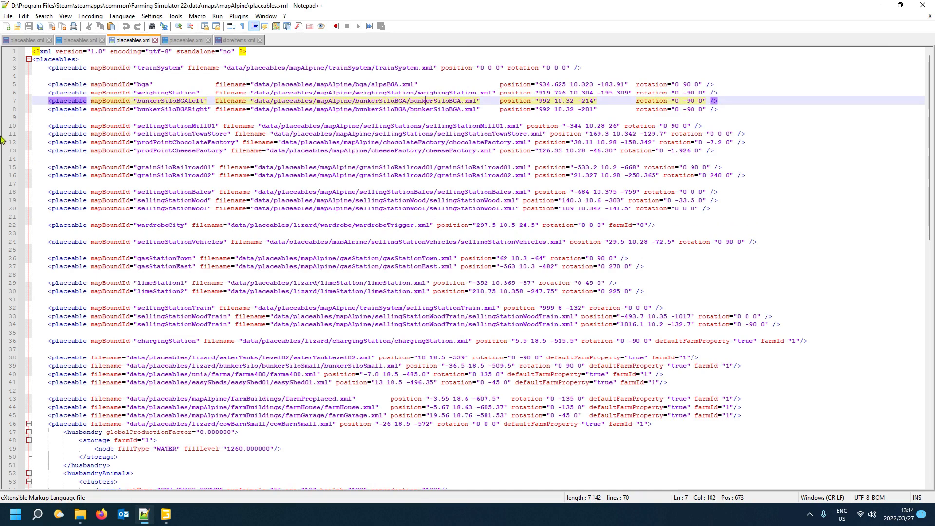
{"action": "left_click_drag", "start_coordinate": [25, 102], "coordinate": [26, 112]}
{"action": "key", "text": "ctrl+c"}
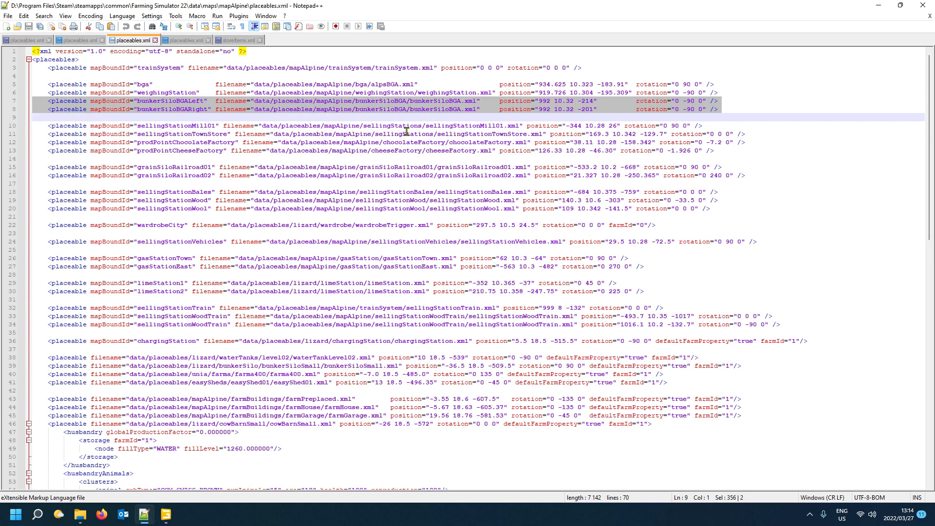
Replace the bgaBunkerSilo1 and bgaBunkerSilo2 lines in the Ravenport placeables.xml with the copied mapAlpine bunker silo lines
{"action": "left_click", "coordinate": [25, 40]}
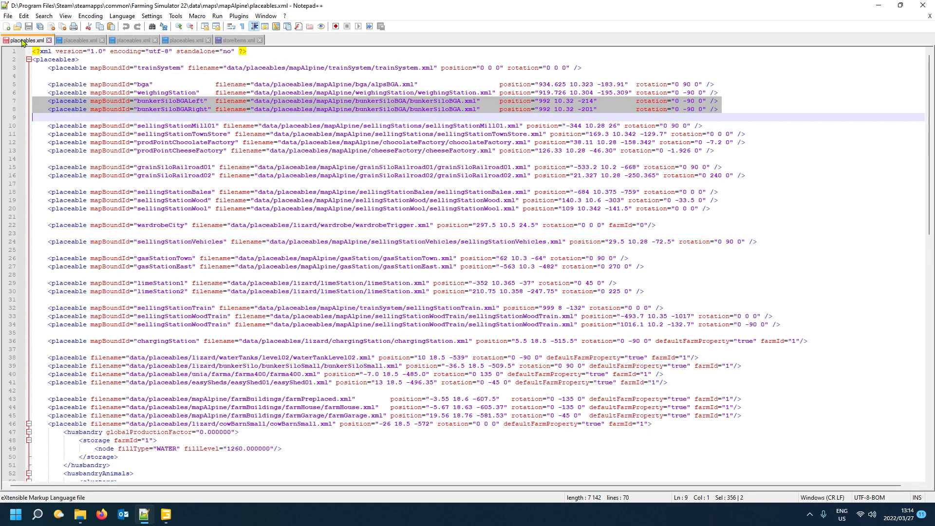
{"action": "left_click_drag", "start_coordinate": [24, 227], "coordinate": [24, 238]}
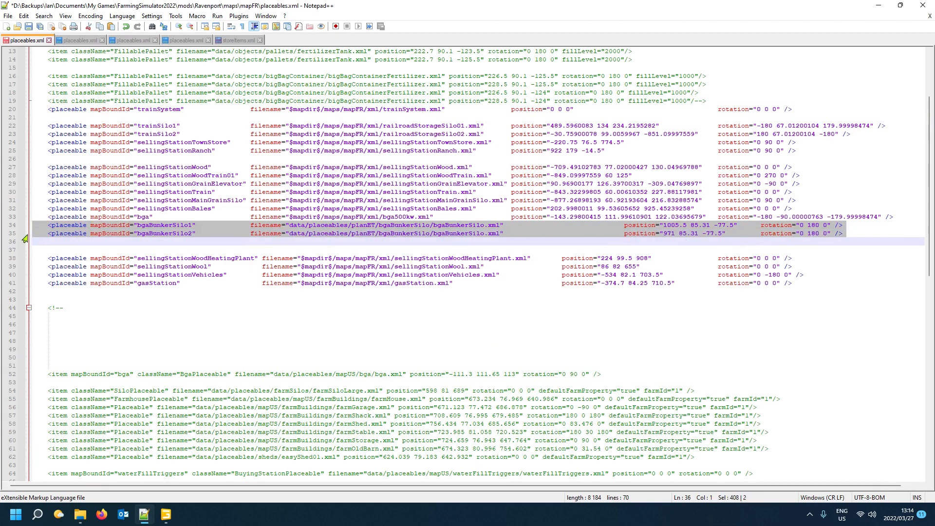
{"action": "key", "text": "ctrl+v"}
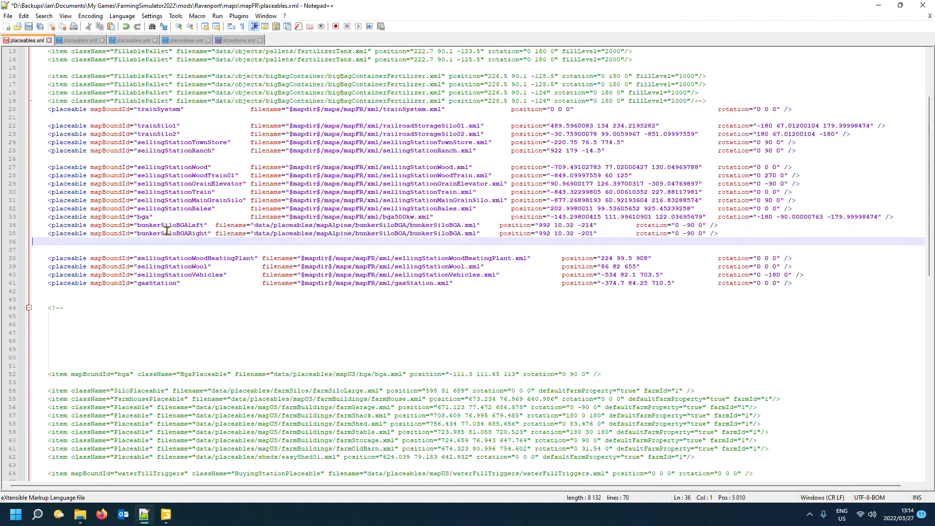
Indent the filename attributes of the bunkerSiloBGALeft and bunkerSiloBGARight lines to align with the bga line above
{"action": "left_click", "coordinate": [220, 228]}
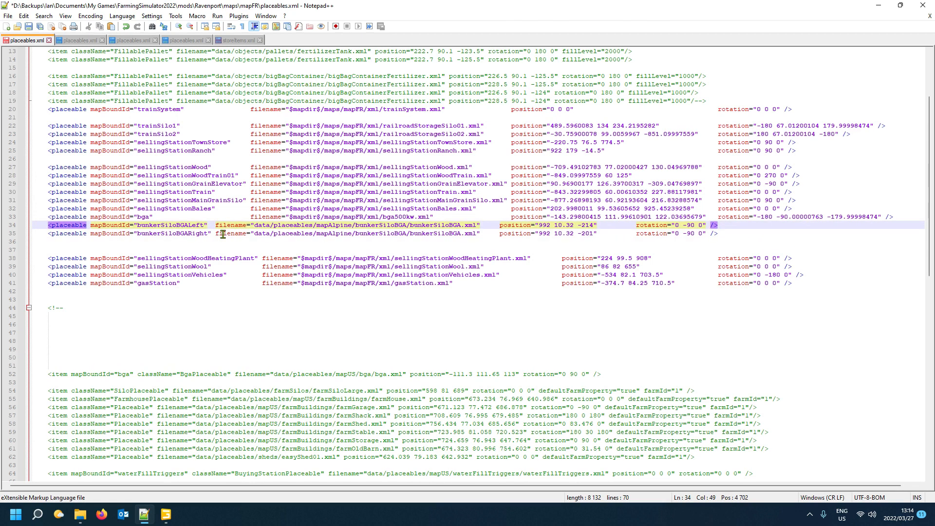
{"action": "key", "text": "Left"}
{"action": "key", "text": "Tab"}
{"action": "key", "text": "Tab"}
{"action": "key", "text": "Tab"}
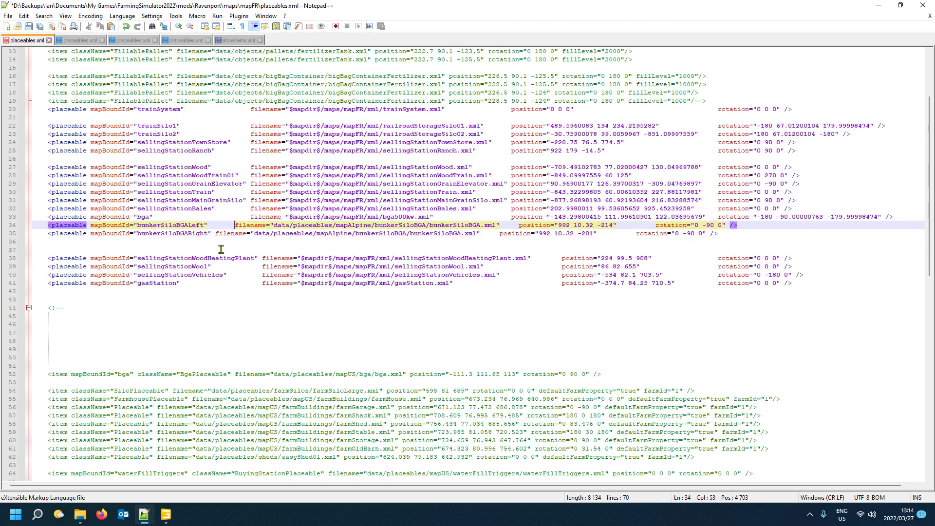
{"action": "left_click", "coordinate": [219, 235]}
{"action": "key", "text": "Tab"}
{"action": "key", "text": "Tab"}
{"action": "key", "text": "Tab"}
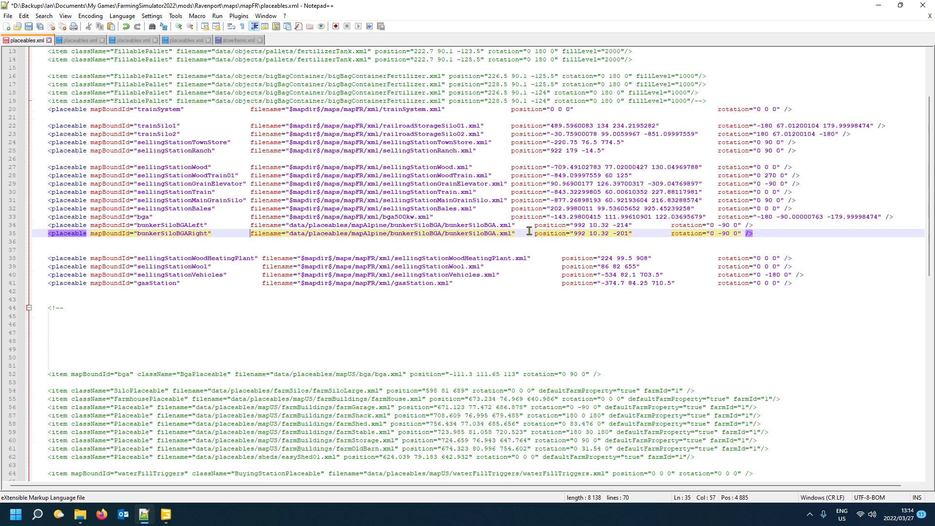
Move the bunkerSiloBGALeft and bunkerSiloBGARight lines directly below the gasStation placeable line
{"action": "left_click_drag", "start_coordinate": [21, 230], "coordinate": [21, 238]}
{"action": "key", "text": "ctrl+c"}
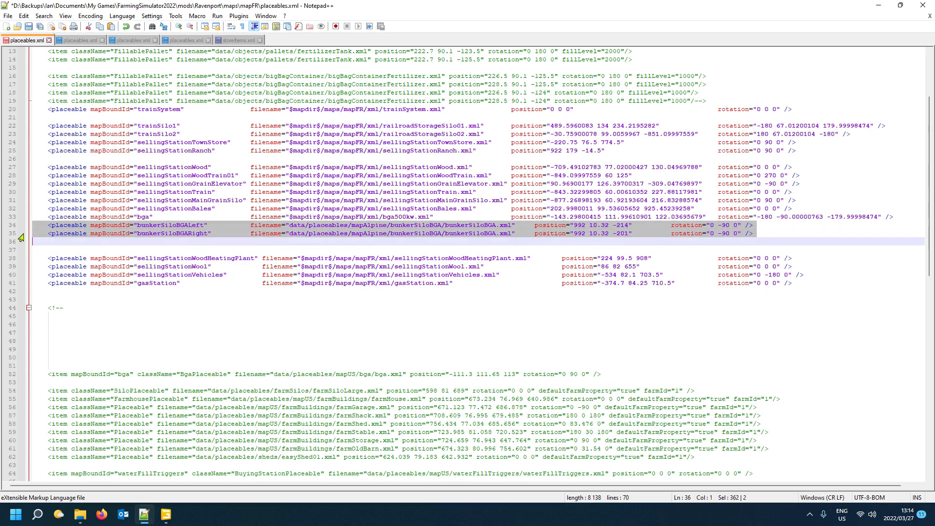
{"action": "key", "text": "Delete"}
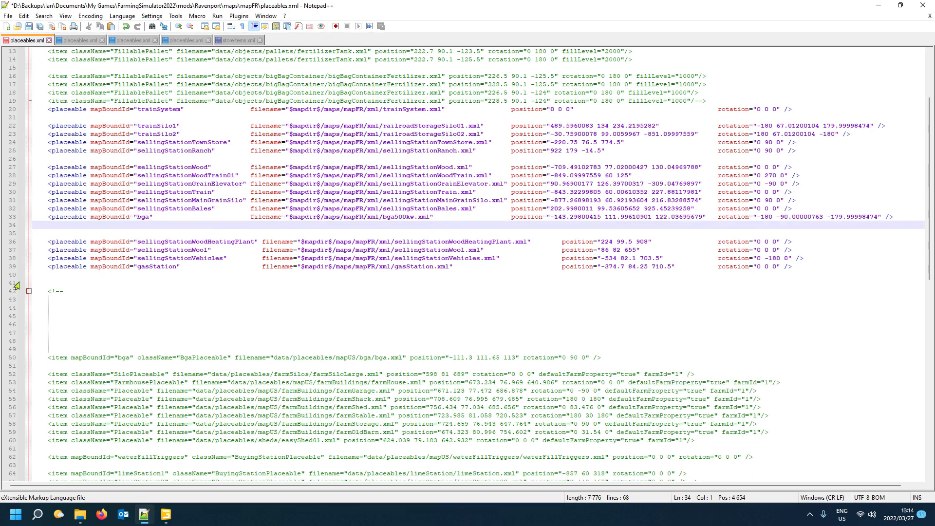
{"action": "left_click", "coordinate": [44, 275]}
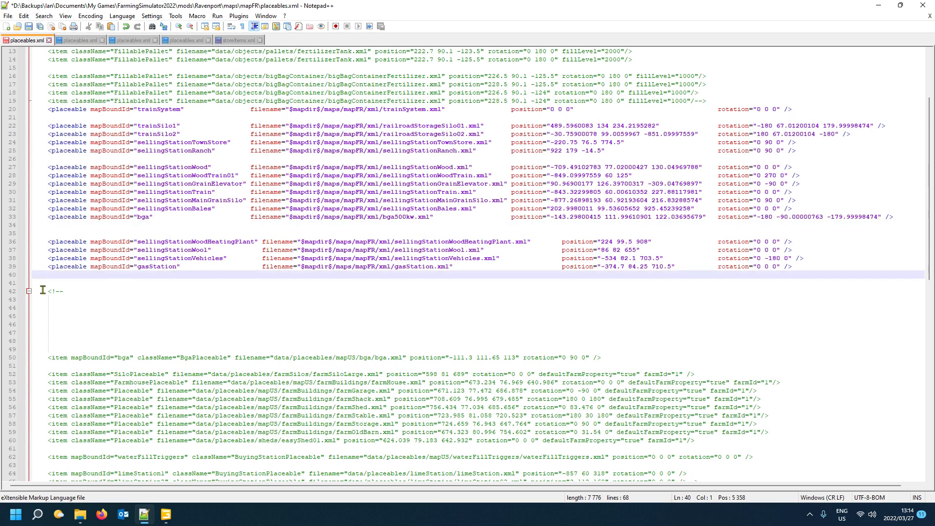
{"action": "key", "text": "ctrl+v"}
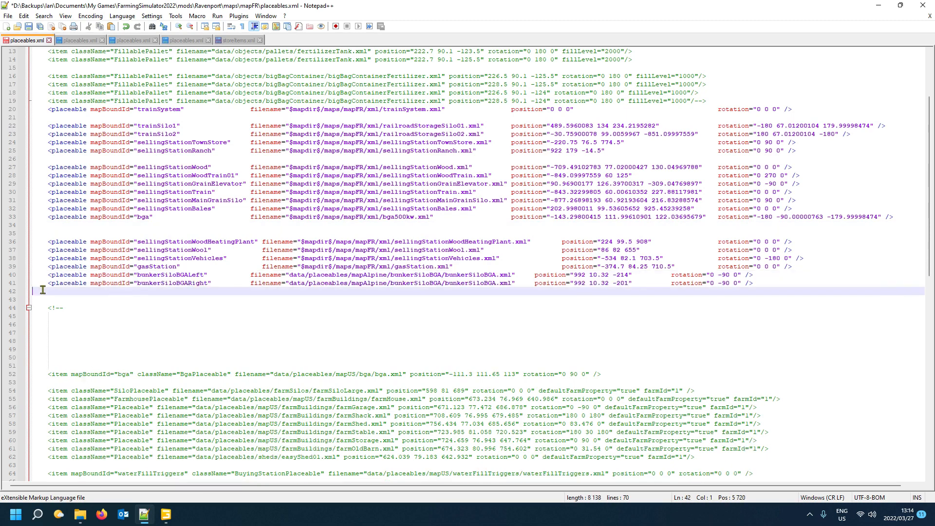
Align the filename and position attributes of both bunkerSiloBGA lines with the columns of the gasStation line
{"action": "left_click", "coordinate": [252, 275]}
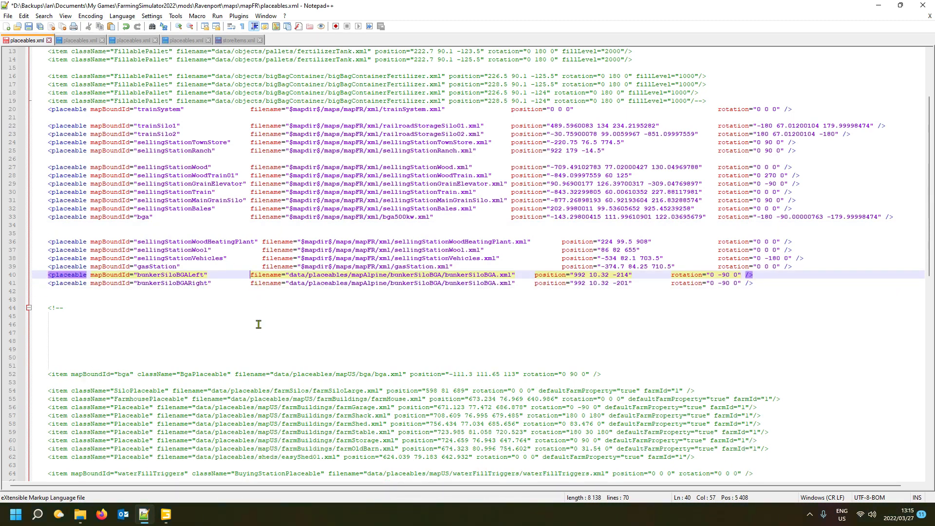
{"action": "key", "text": "Tab"}
{"action": "key", "text": "BackSpace"}
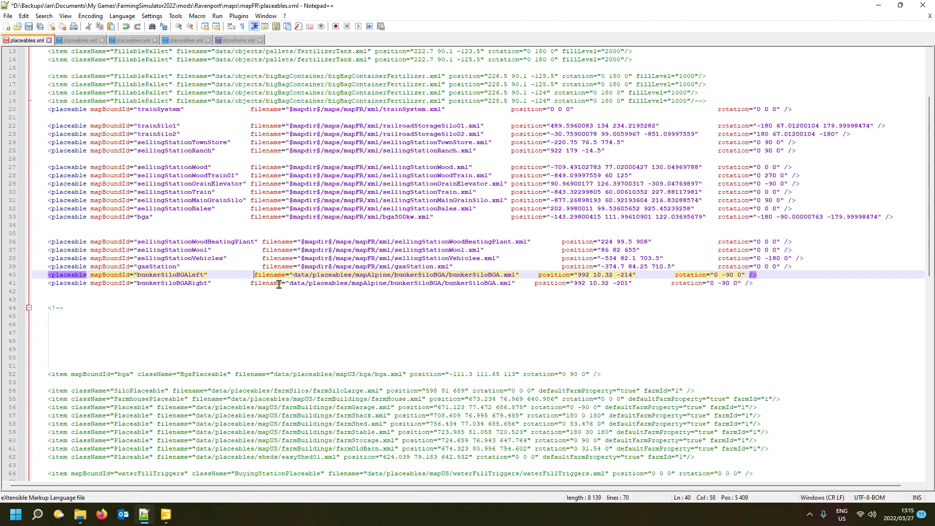
{"action": "left_click", "coordinate": [253, 285]}
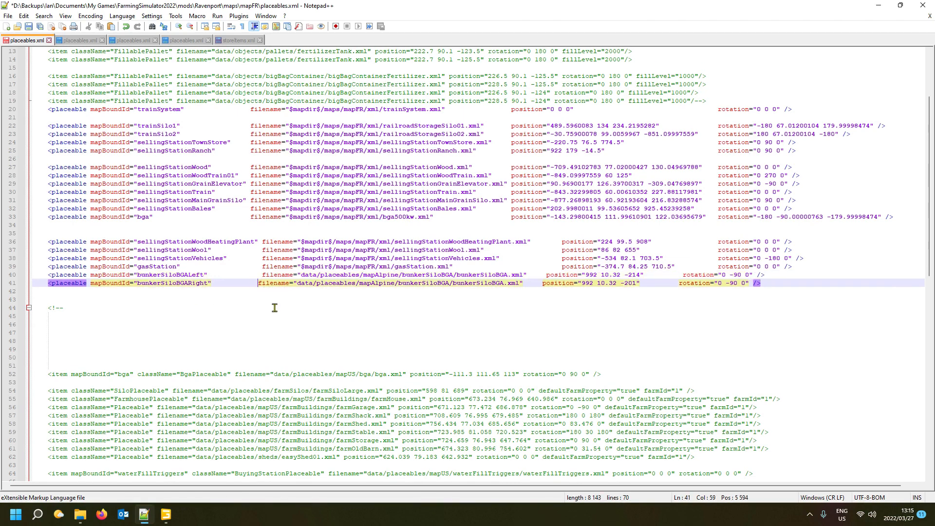
{"action": "left_click", "coordinate": [546, 276]}
{"action": "key", "text": "Tab"}
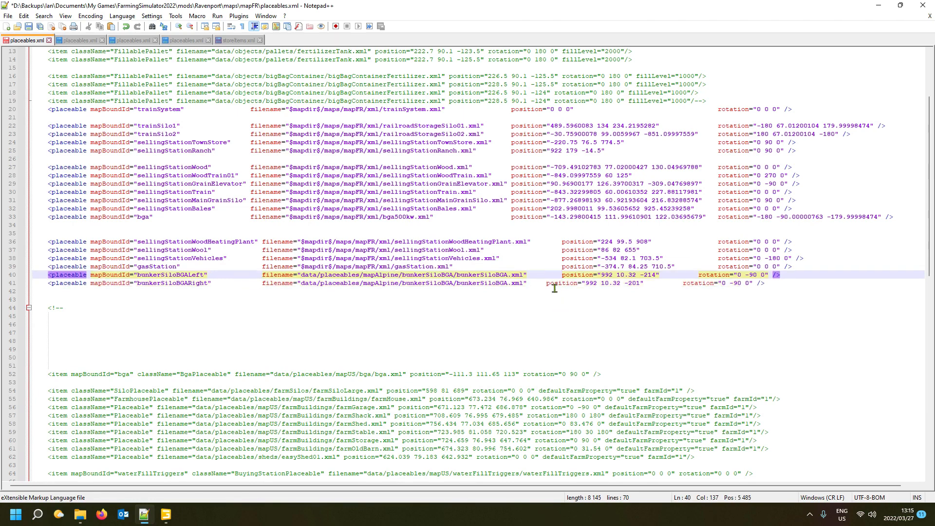
{"action": "left_click", "coordinate": [548, 284]}
{"action": "key", "text": "Tab"}
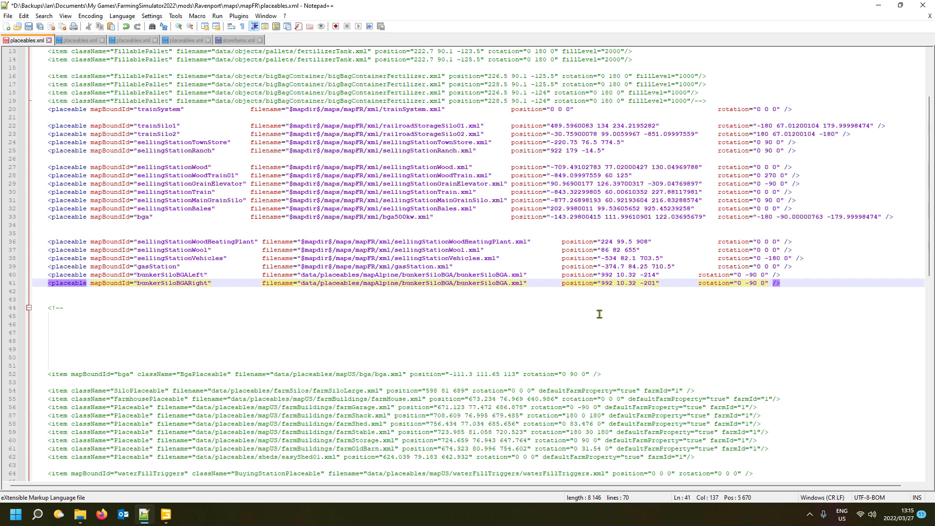
Switch to the Ravenport map in GIANTS Editor and import bunkerSiloBGA.i3d from data/placeables/mapAlpine/bunkerSiloBGA
{"action": "left_click", "coordinate": [328, 275]}
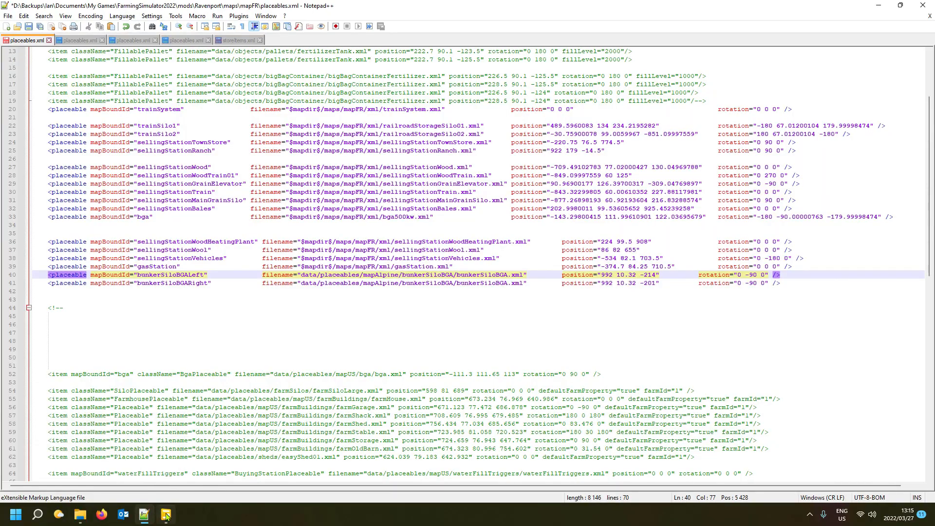
{"action": "left_click", "coordinate": [166, 514]}
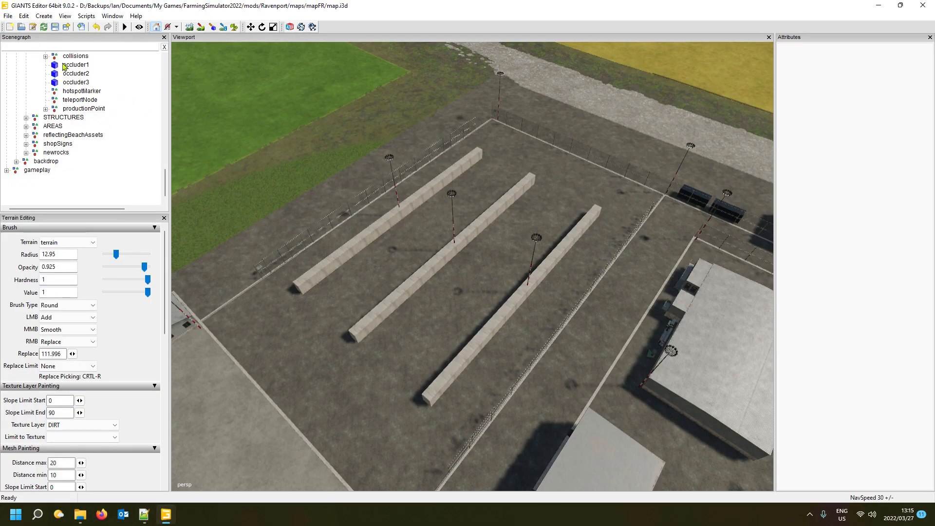
{"action": "left_click", "coordinate": [8, 16]}
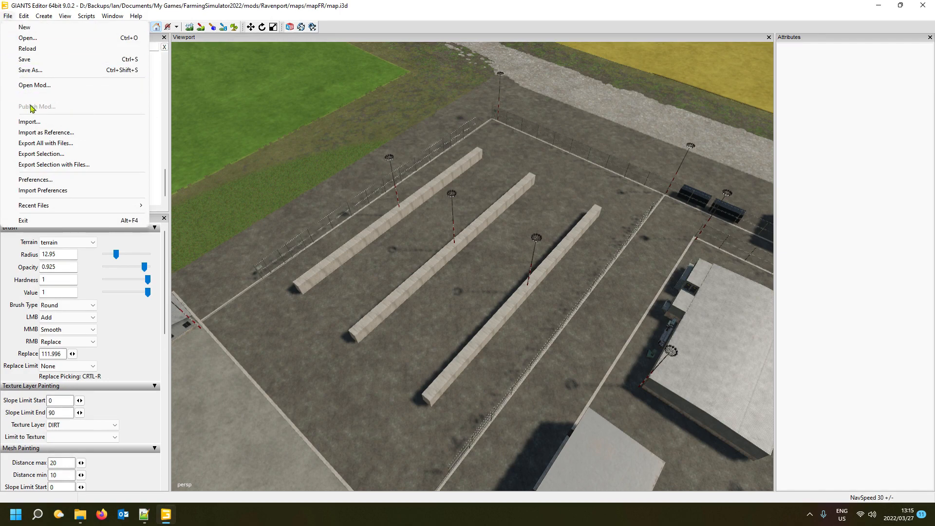
{"action": "left_click", "coordinate": [29, 122]}
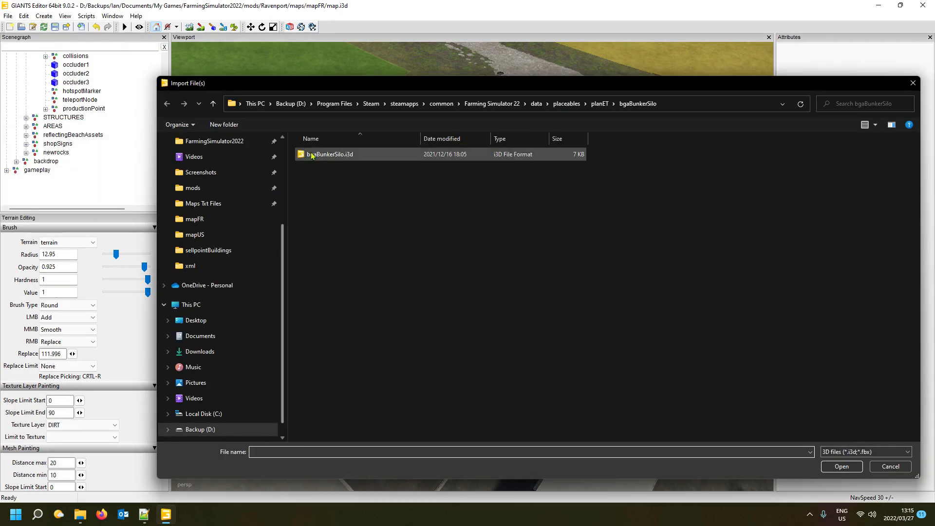
{"action": "left_click", "coordinate": [565, 103]}
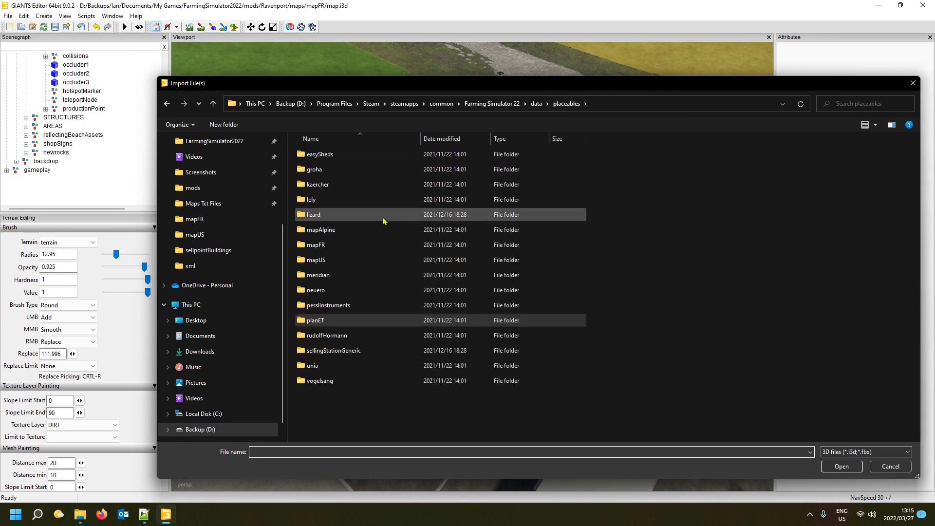
{"action": "double_click", "coordinate": [360, 230]}
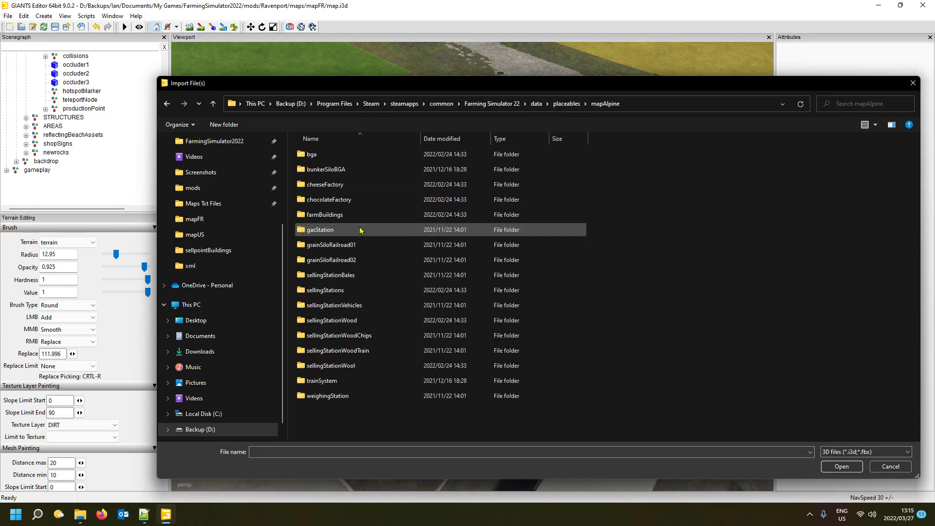
{"action": "double_click", "coordinate": [355, 171]}
{"action": "double_click", "coordinate": [341, 154]}
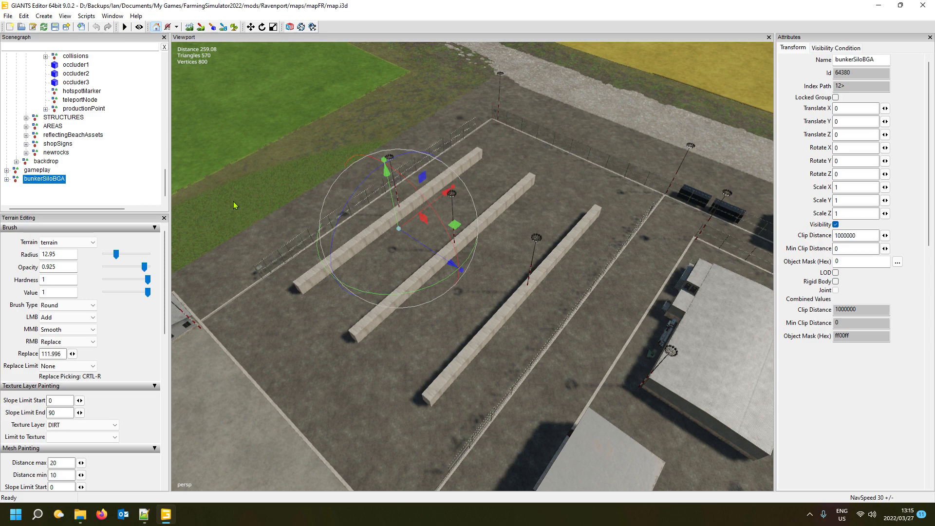
Place the imported bunkerSiloBGA on the terrain just outside the yard fence, at about X -64.3, Z 60.8
{"action": "key", "text": "ctrl+b"}
{"action": "key", "text": "ctrl+b"}
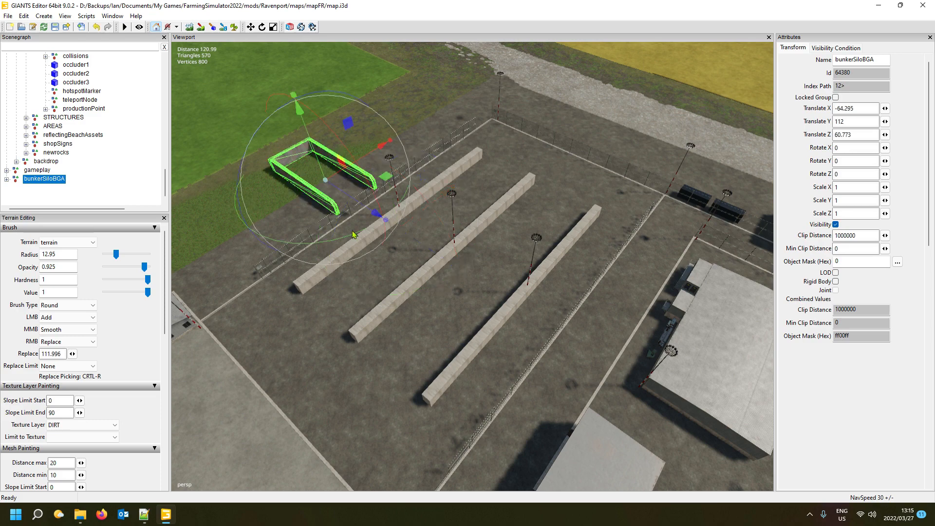
Examine the child groups of bunkerSiloBGA: bunkerSilo, clearAreas, levelAreas, testAreas and tipOcclusionUpdateAreas
{"action": "left_click", "coordinate": [7, 180]}
{"action": "scroll", "coordinate": [67, 198], "scroll_direction": "down", "scroll_amount": 3}
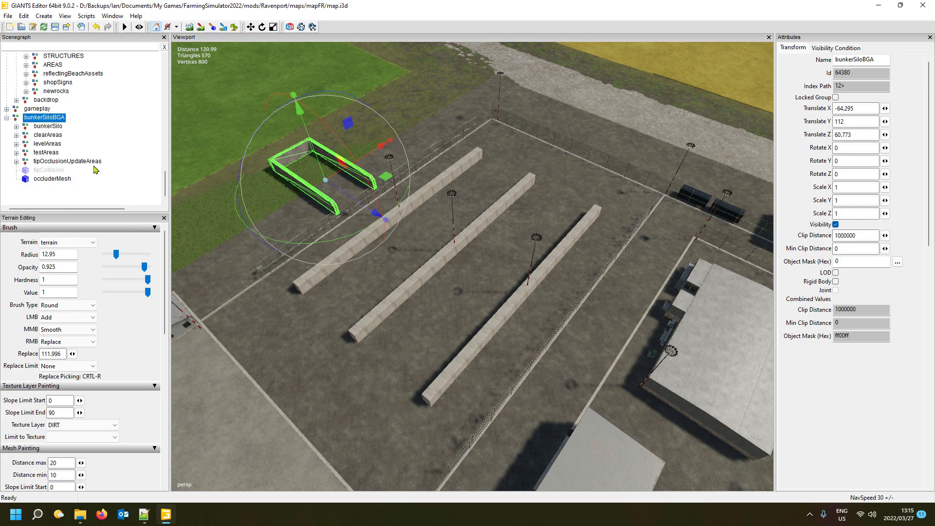
{"action": "left_click", "coordinate": [51, 127]}
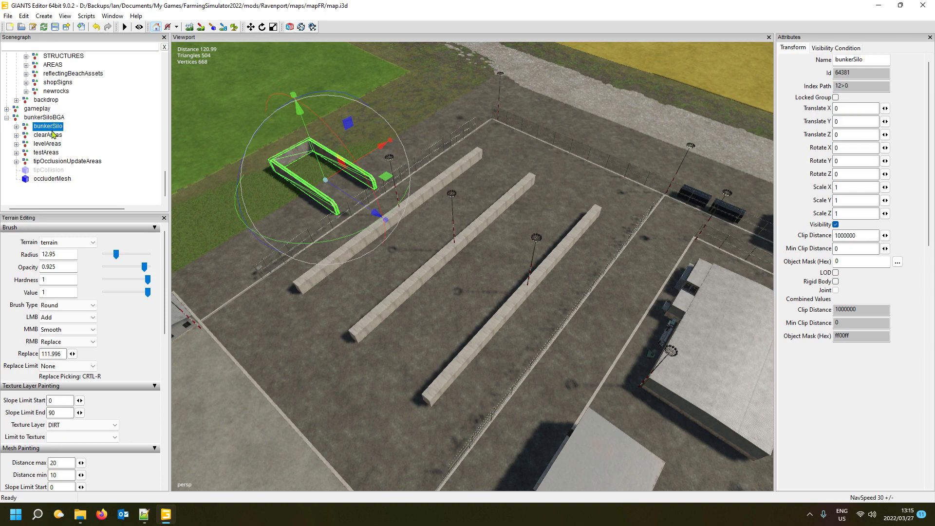
{"action": "left_click", "coordinate": [53, 136]}
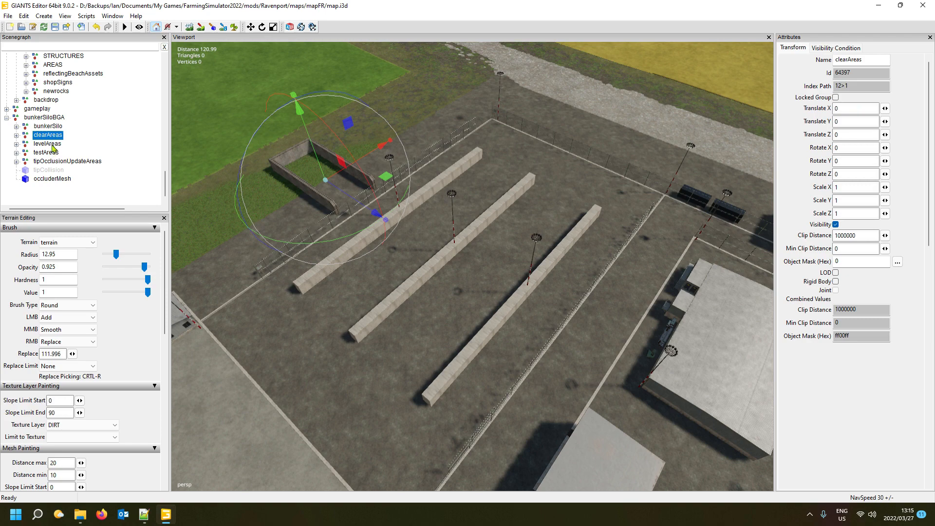
{"action": "left_click", "coordinate": [53, 144]}
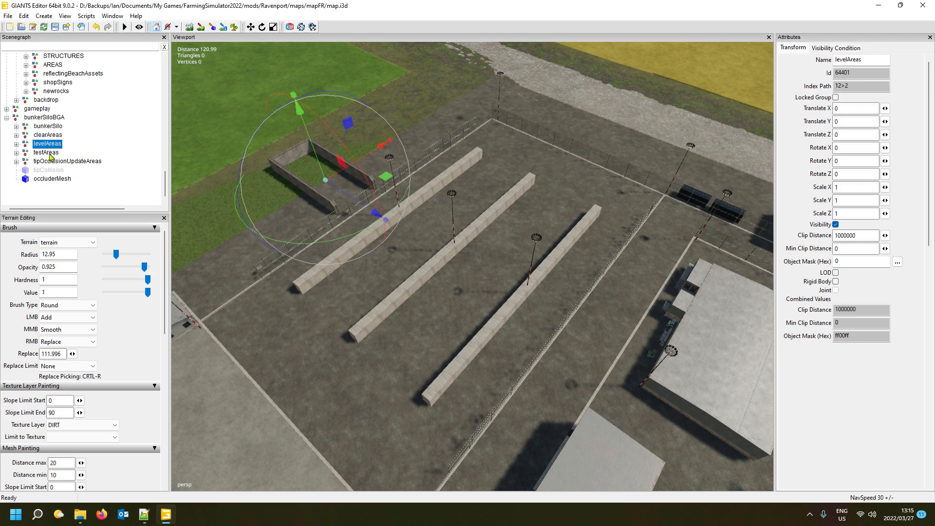
{"action": "left_click", "coordinate": [51, 155]}
{"action": "left_click", "coordinate": [52, 162]}
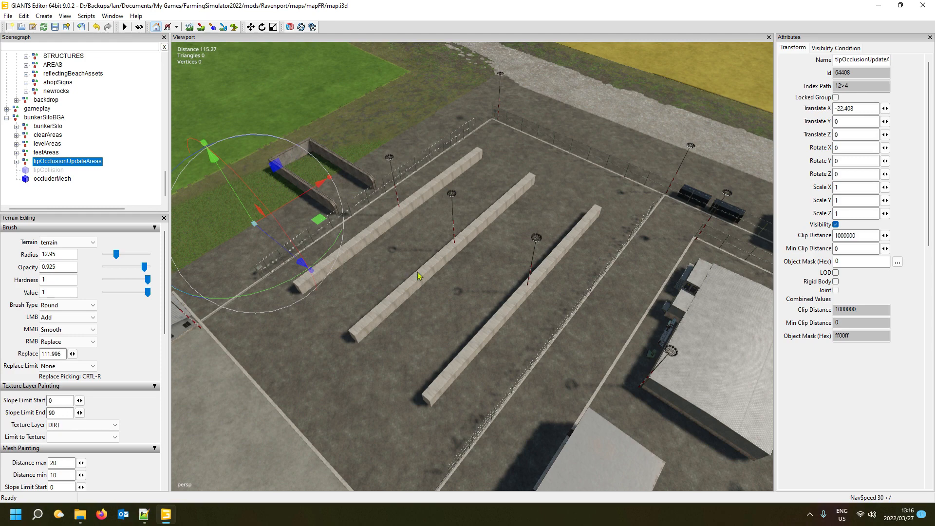
{"action": "left_click", "coordinate": [40, 118]}
Delete the three long wallBGA concrete walls standing in the biogas plant yard
{"action": "left_click", "coordinate": [431, 200]}
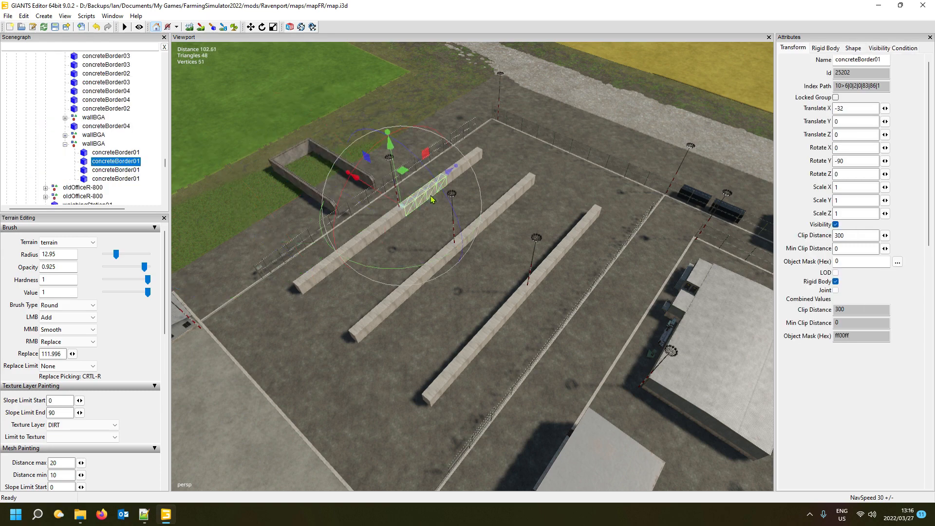
{"action": "left_click", "coordinate": [94, 137]}
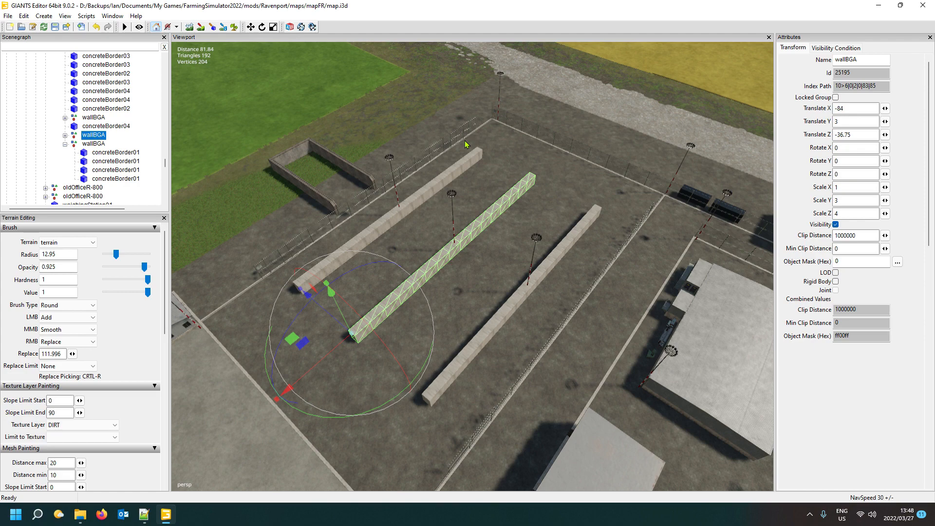
{"action": "left_click", "coordinate": [94, 143]}
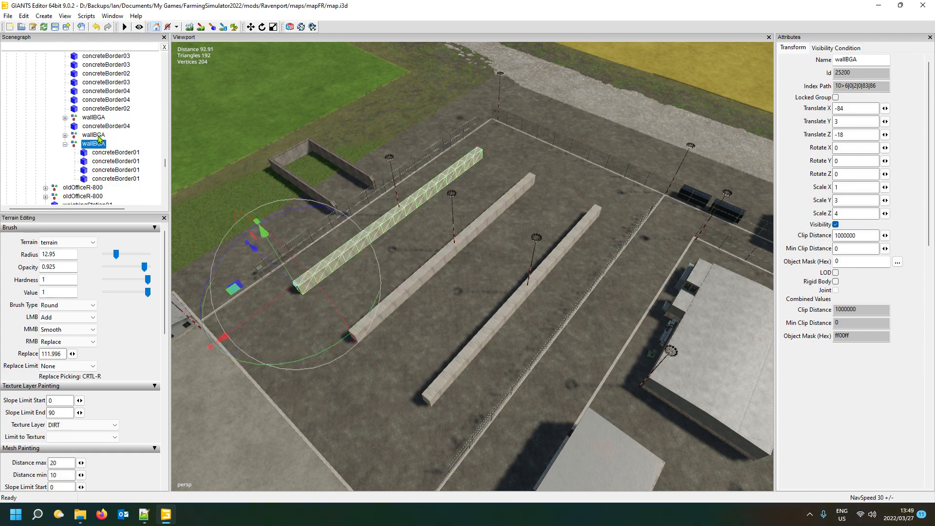
{"action": "left_click", "coordinate": [101, 135]}
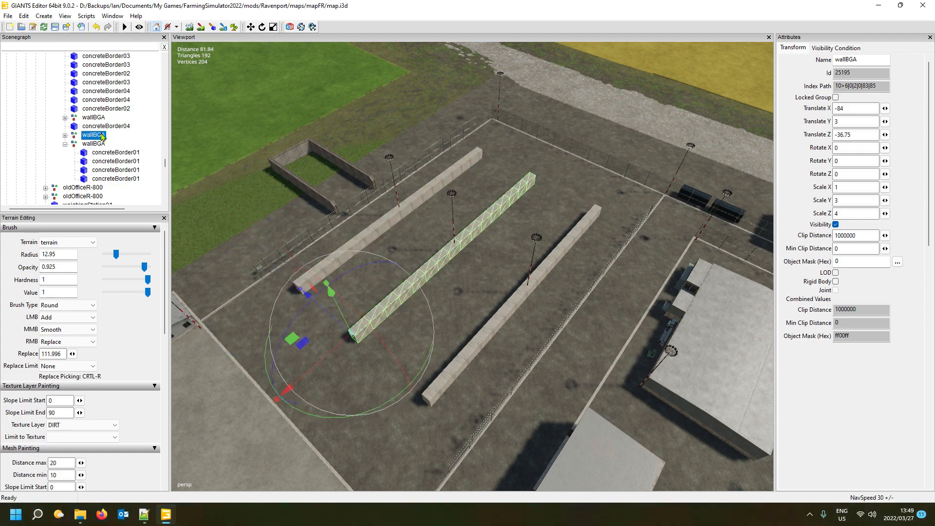
{"action": "key", "text": "Delete"}
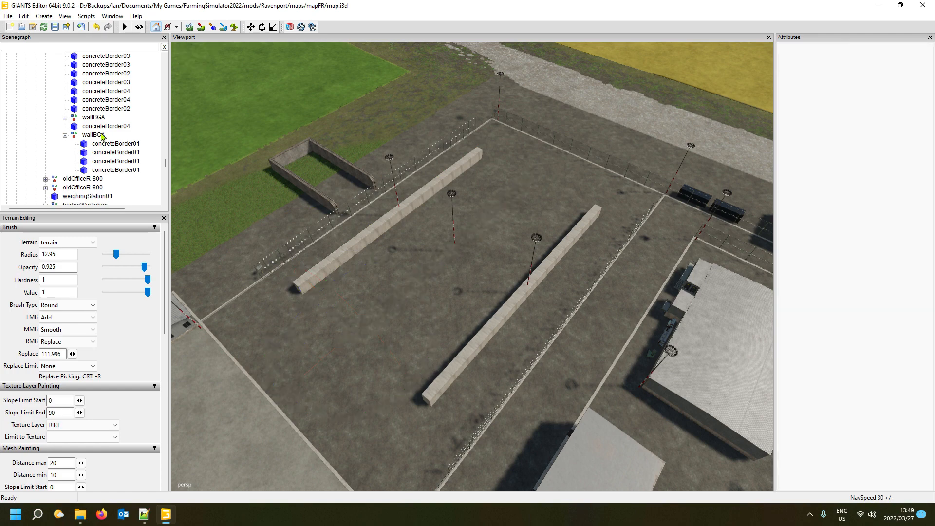
{"action": "key", "text": "Delete"}
{"action": "left_click", "coordinate": [94, 118]}
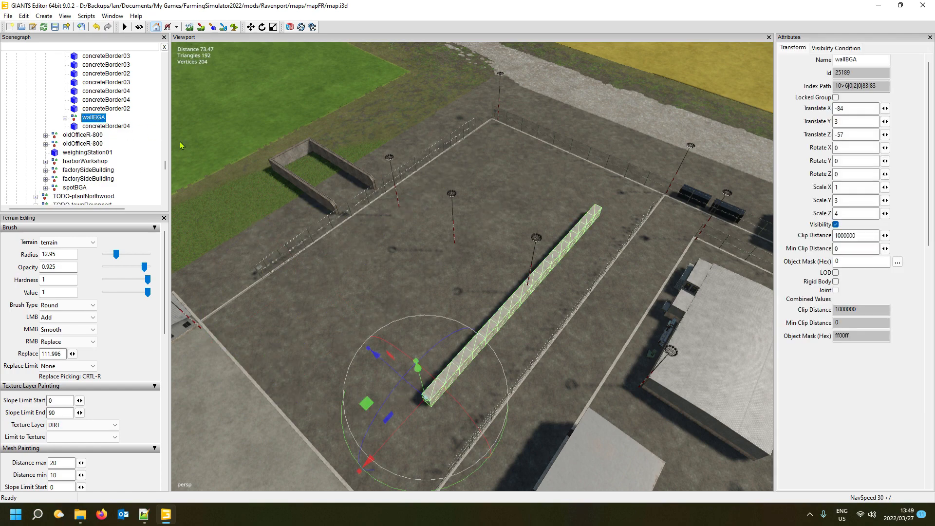
{"action": "key", "text": "Delete"}
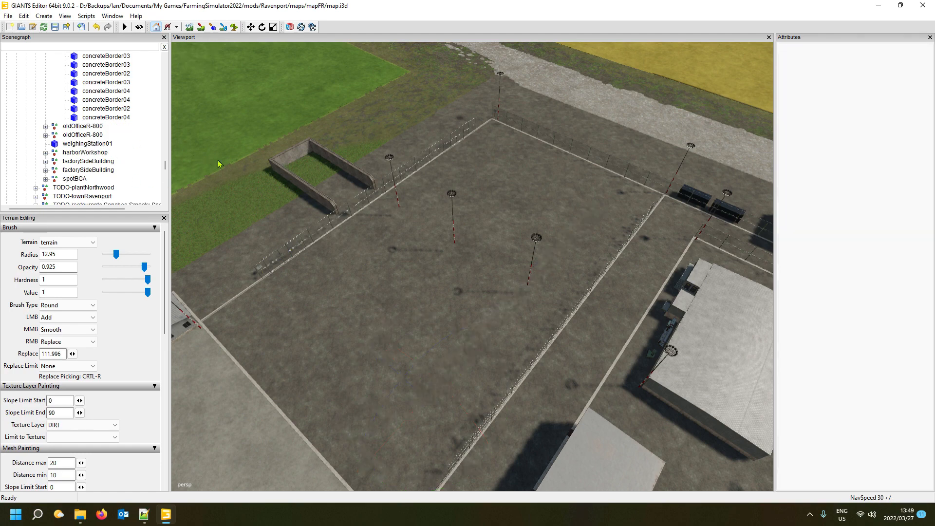
Place the whole bunkerSiloBGA group inside the cleared yard at about X -71.7, Z 98.6
{"action": "left_click", "coordinate": [283, 164]}
{"action": "scroll", "coordinate": [50, 152], "scroll_direction": "up", "scroll_amount": 1}
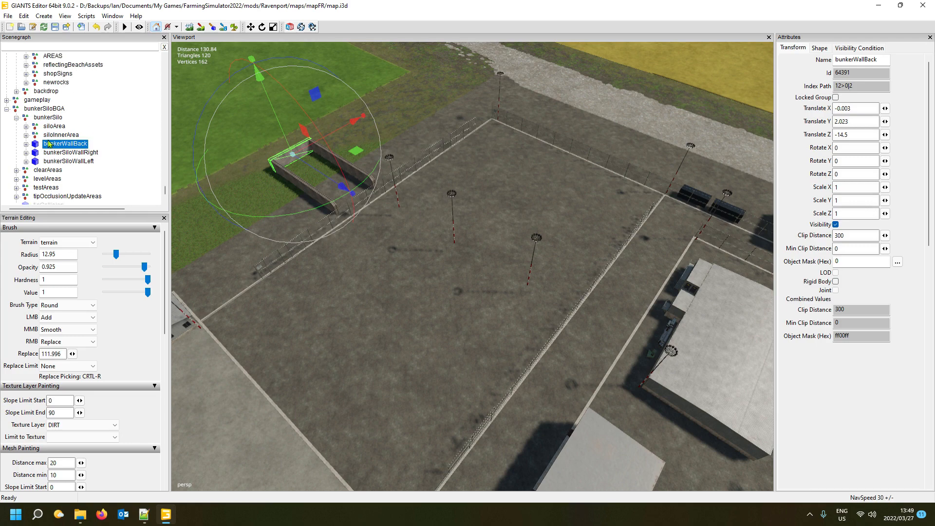
{"action": "left_click", "coordinate": [44, 109]}
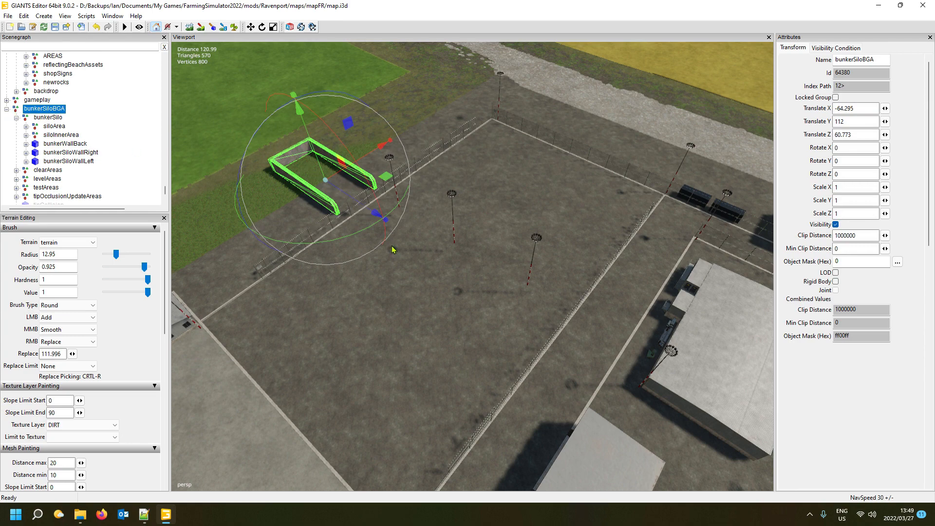
{"action": "left_click", "coordinate": [481, 270]}
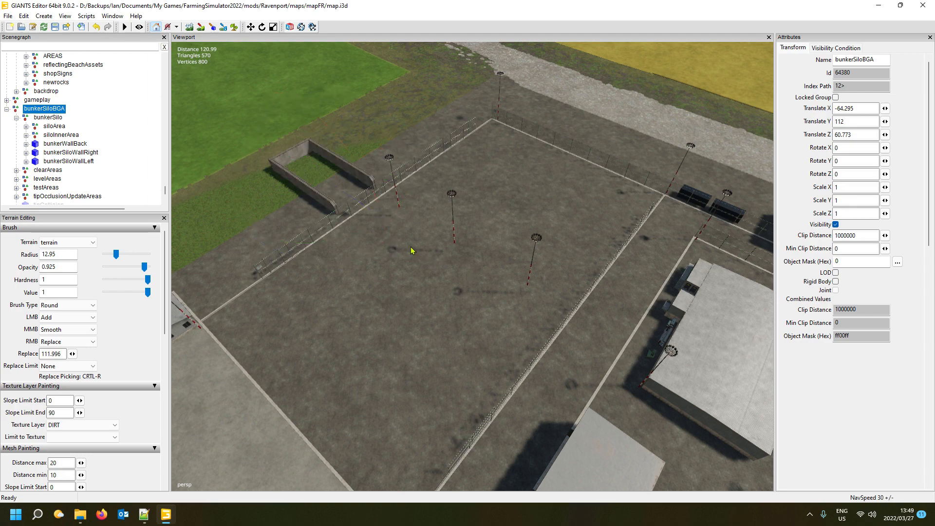
{"action": "key", "text": "ctrl+b"}
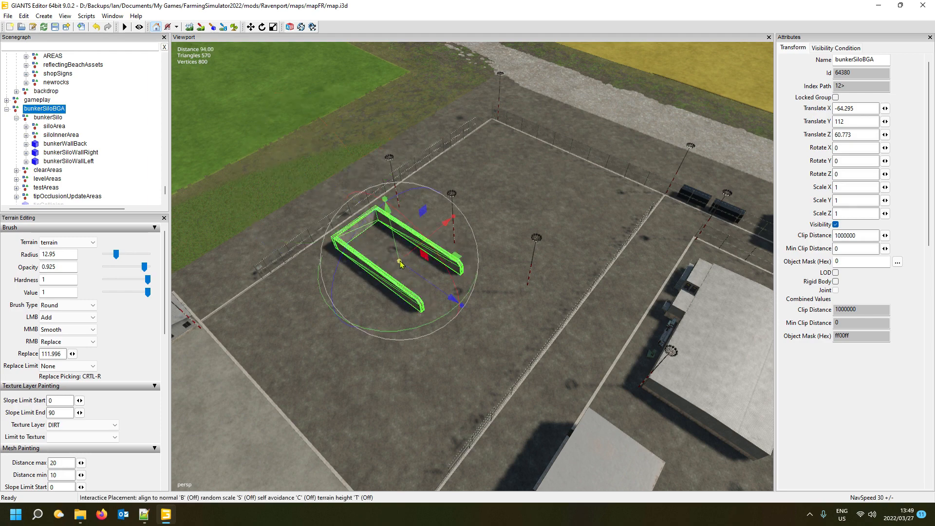
{"action": "left_click", "coordinate": [399, 261]}
Rotate bunkerSiloBGA parallel to the long fence, setting its Y rotation to -90
{"action": "left_click_drag", "start_coordinate": [421, 326], "coordinate": [303, 290]}
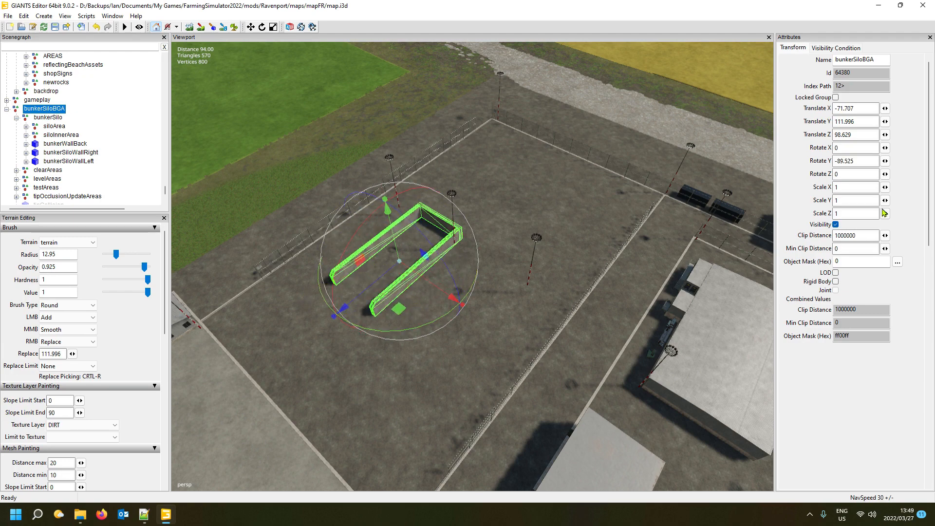
{"action": "double_click", "coordinate": [851, 161]}
{"action": "type", "text": "90"}
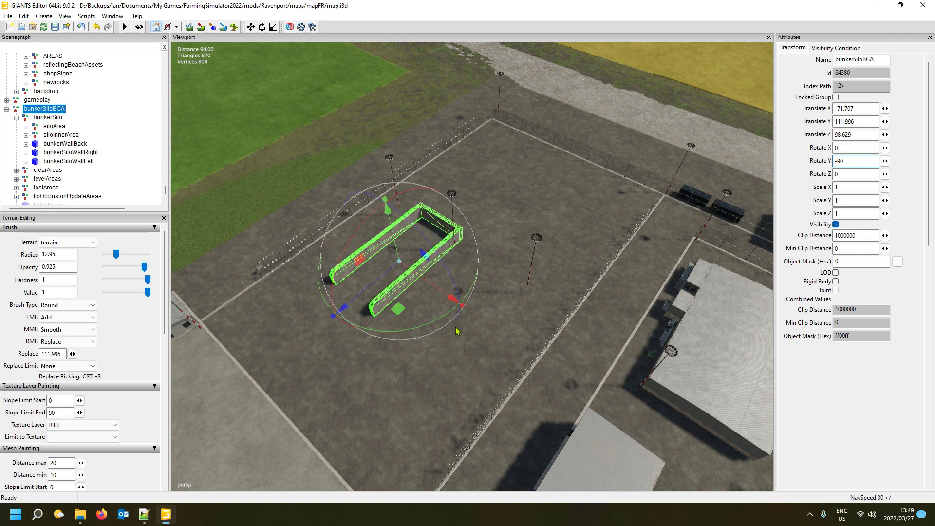
Move bunkerSiloBGA closer to the long fence and into the yard's far corner, at about X -33.2, Z 95.1
{"action": "left_click_drag", "start_coordinate": [456, 331], "coordinate": [428, 323], "text": "alt"}
{"action": "scroll", "coordinate": [430, 314], "scroll_direction": "up", "scroll_amount": 3}
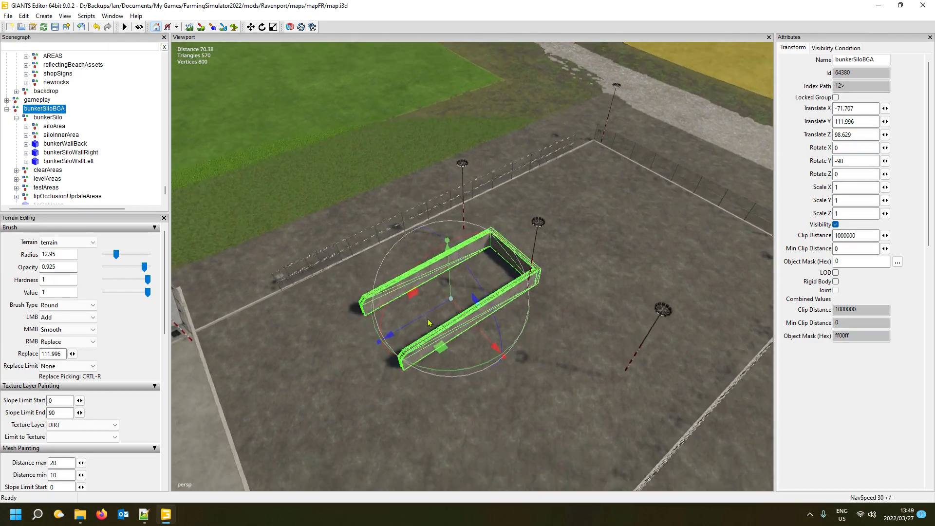
{"action": "scroll", "coordinate": [429, 323], "scroll_direction": "up", "scroll_amount": 4}
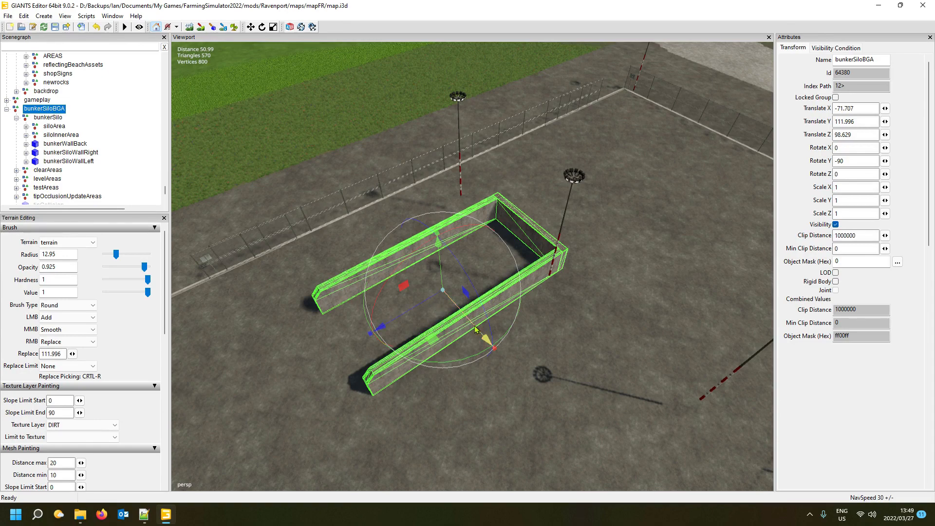
{"action": "left_click_drag", "start_coordinate": [476, 329], "coordinate": [466, 303]}
{"action": "left_click_drag", "start_coordinate": [408, 288], "coordinate": [485, 258]}
{"action": "left_click_drag", "start_coordinate": [494, 368], "coordinate": [424, 397], "text": "alt"}
{"action": "scroll", "coordinate": [519, 373], "scroll_direction": "down", "scroll_amount": 7}
{"action": "scroll", "coordinate": [402, 391], "scroll_direction": "up", "scroll_amount": 4}
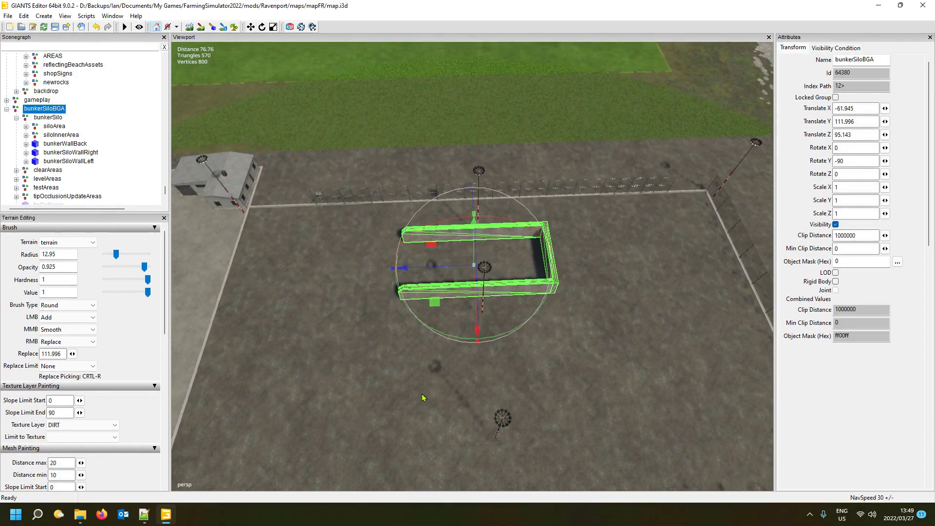
{"action": "left_click_drag", "start_coordinate": [456, 268], "coordinate": [598, 250]}
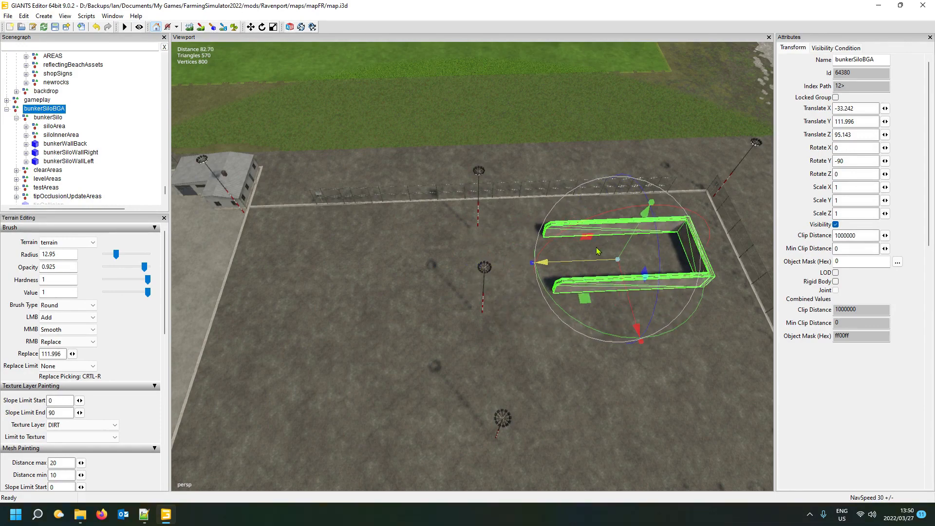
{"action": "right_click_drag", "start_coordinate": [598, 250], "coordinate": [447, 319]}
{"action": "scroll", "coordinate": [458, 338], "scroll_direction": "up", "scroll_amount": 3}
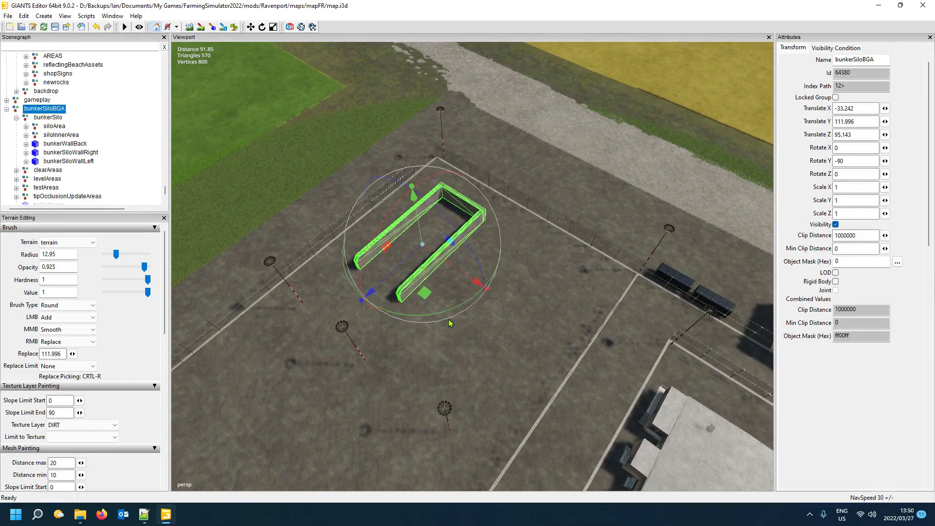
Cut bunkerSiloBGA from the scene root and paste it into the BUILDINGS group under Ravenport
{"action": "left_click", "coordinate": [7, 109]}
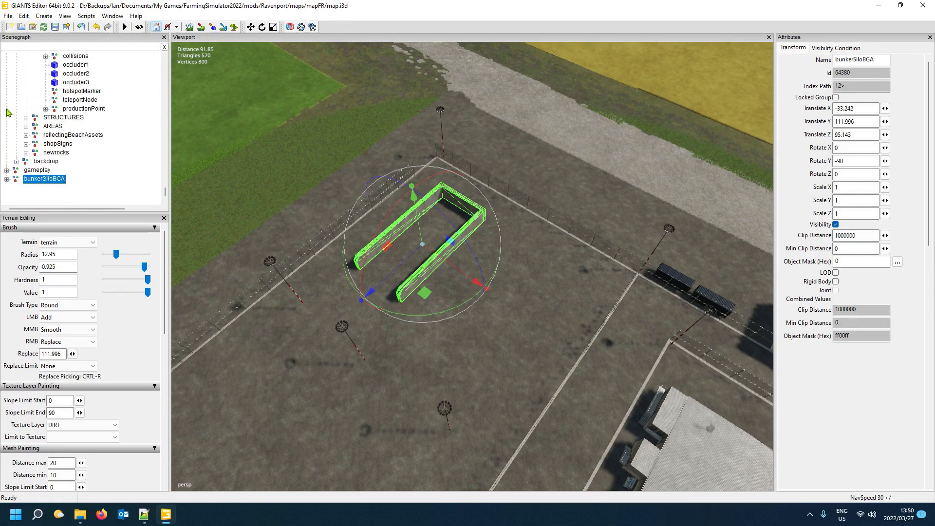
{"action": "left_click", "coordinate": [62, 188]}
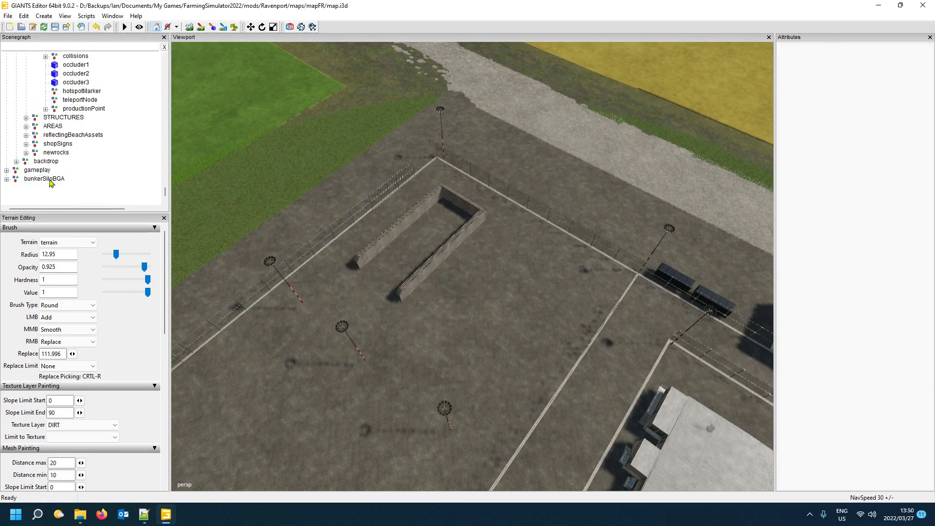
{"action": "left_click", "coordinate": [56, 177]}
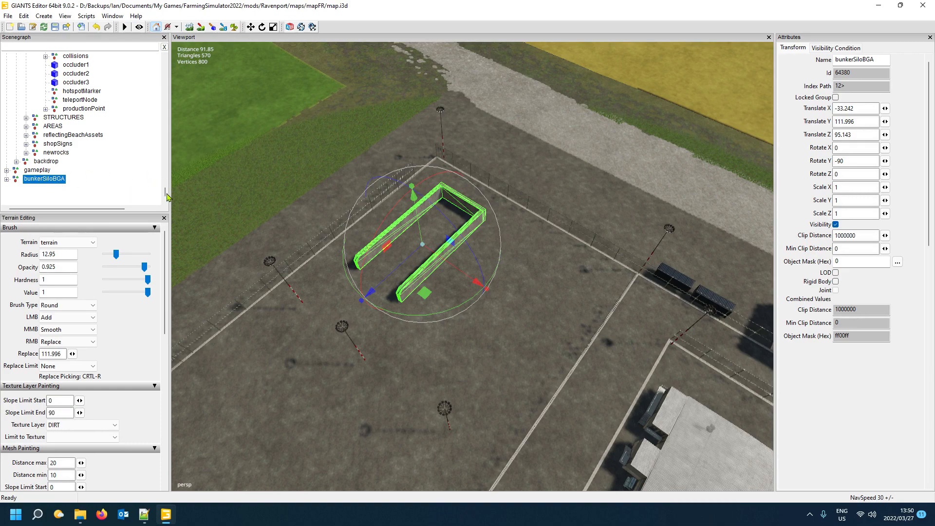
{"action": "key", "text": "ctrl+x"}
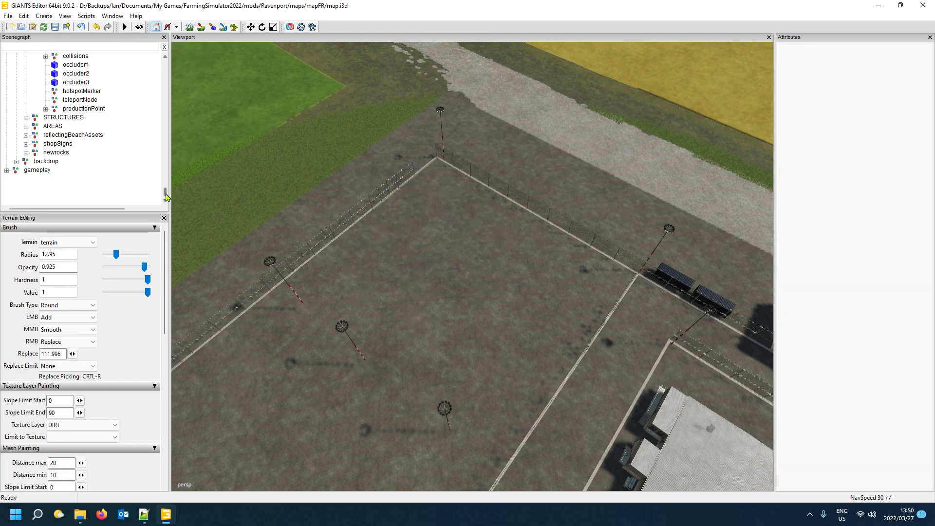
{"action": "left_click_drag", "start_coordinate": [165, 193], "coordinate": [171, 81]}
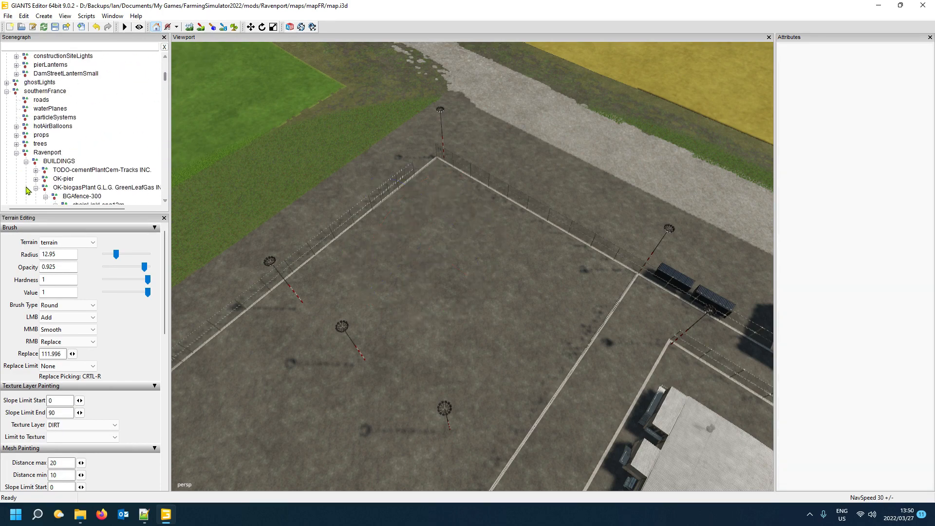
{"action": "left_click", "coordinate": [26, 161]}
{"action": "left_click", "coordinate": [72, 161]}
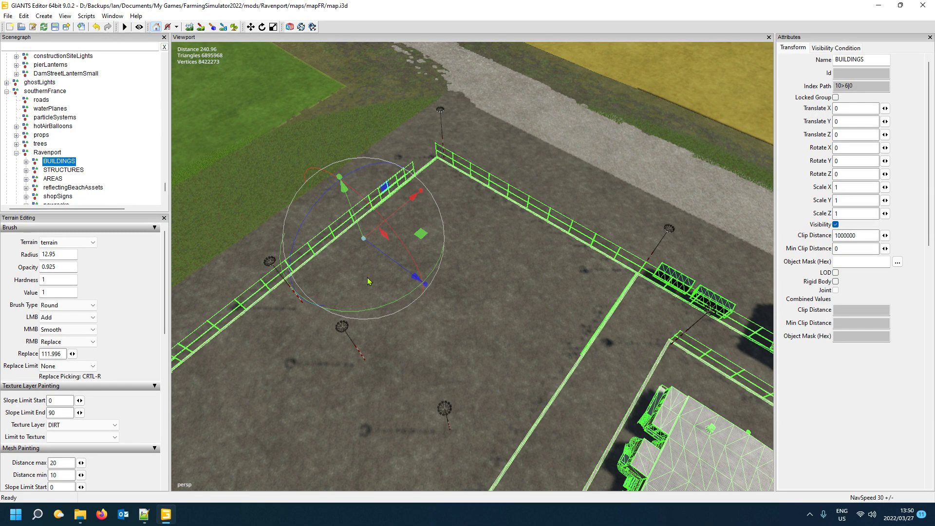
{"action": "left_click", "coordinate": [404, 298]}
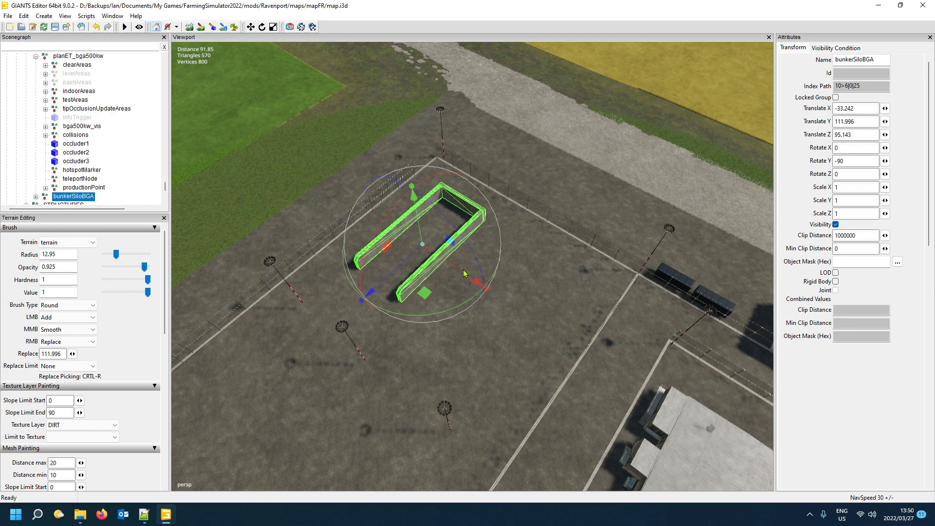
Duplicate bunkerSiloBGA within the BUILDINGS group and delete the copy
{"action": "key", "text": "ctrl+d"}
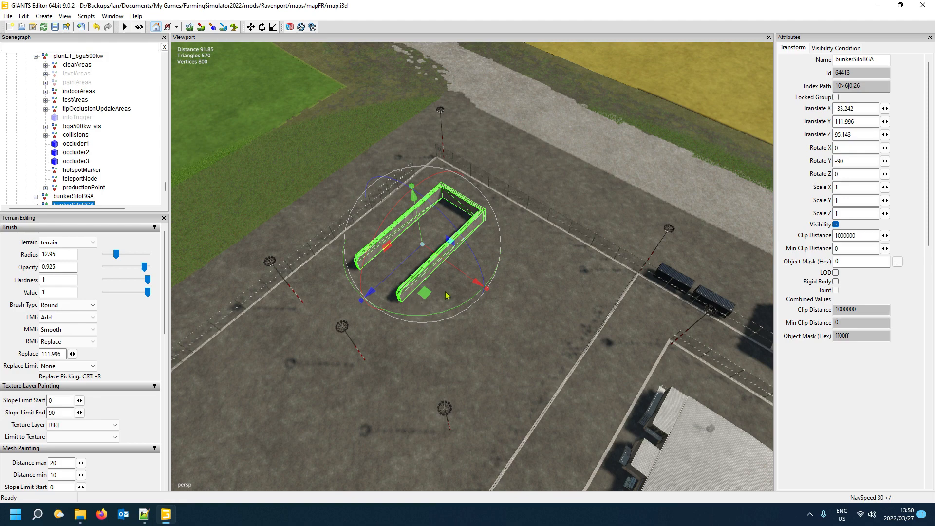
{"action": "left_click_drag", "start_coordinate": [508, 316], "coordinate": [460, 314], "text": "alt"}
{"action": "scroll", "coordinate": [101, 183], "scroll_direction": "down", "scroll_amount": 1}
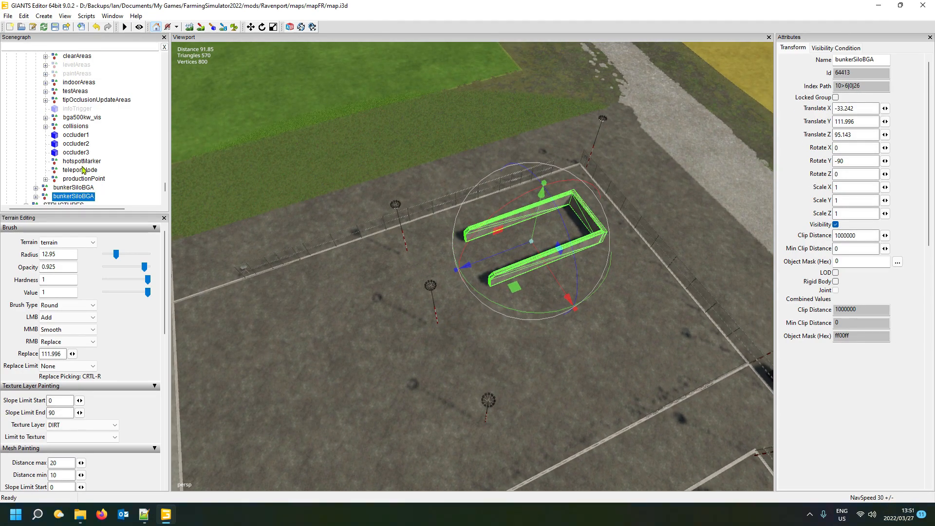
{"action": "left_click", "coordinate": [105, 193]}
{"action": "left_click", "coordinate": [77, 196]}
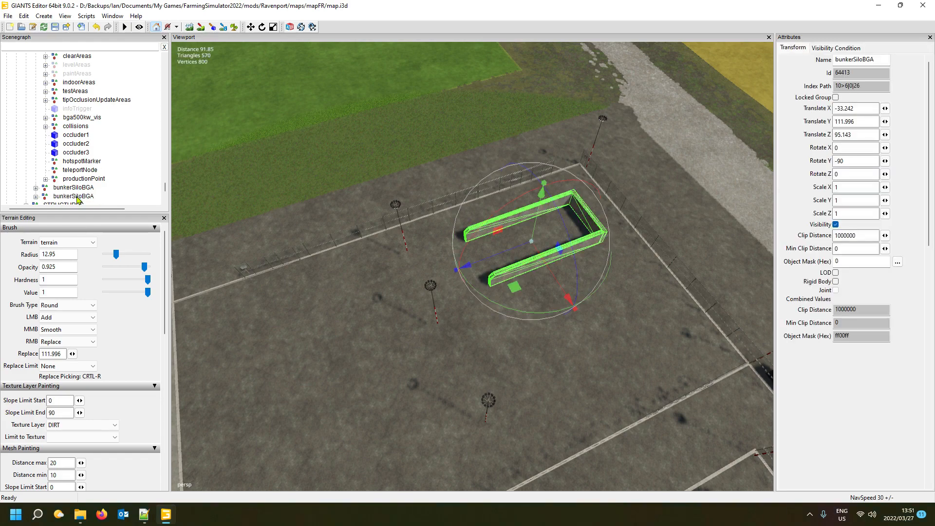
{"action": "key", "text": "Delete"}
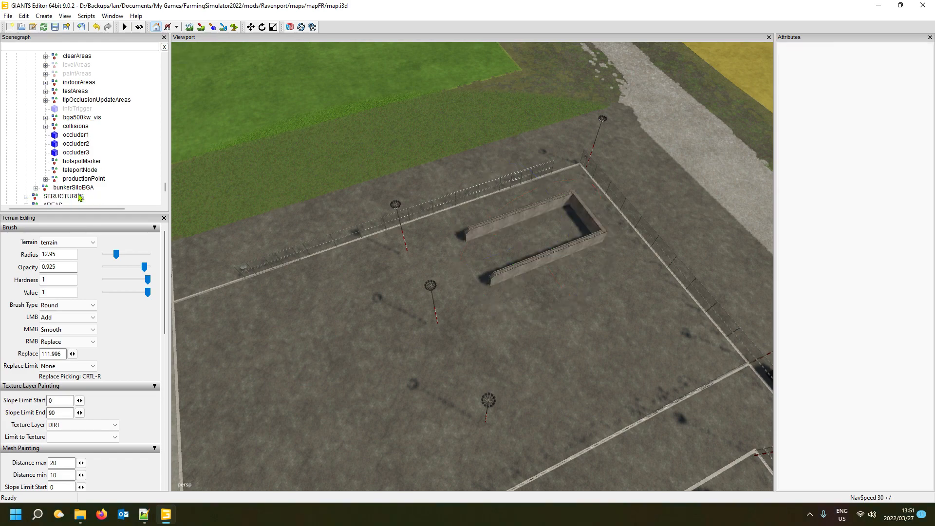
Move bunkerSiloBGA along and away from the long fence, to about X -60.4, Z 97.5
{"action": "left_click", "coordinate": [85, 189]}
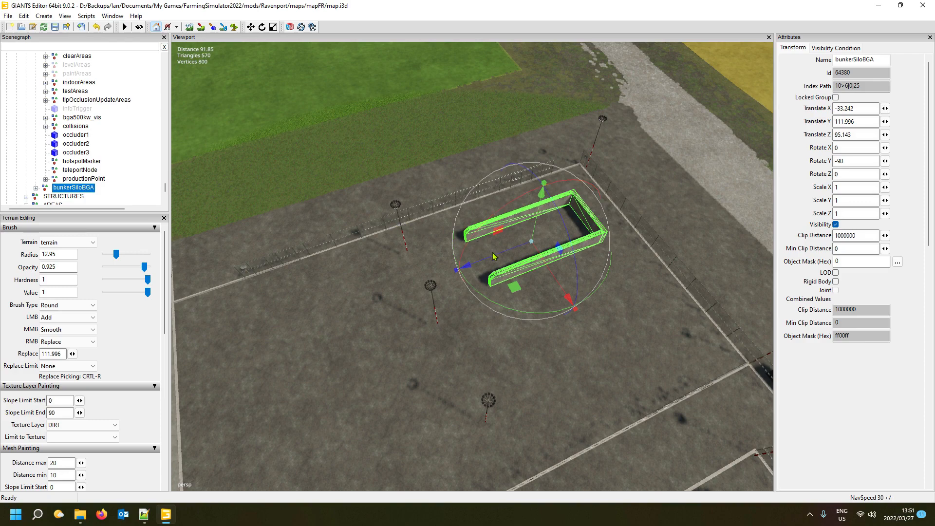
{"action": "left_click_drag", "start_coordinate": [493, 251], "coordinate": [380, 298]}
{"action": "middle_click_drag", "start_coordinate": [370, 431], "coordinate": [505, 432]}
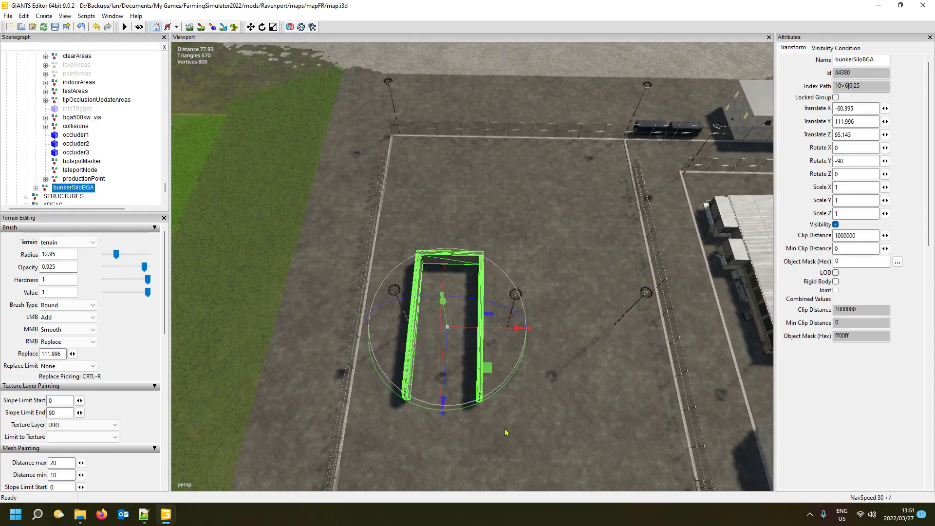
{"action": "left_click_drag", "start_coordinate": [499, 328], "coordinate": [512, 335]}
{"action": "left_click_drag", "start_coordinate": [572, 385], "coordinate": [535, 368], "text": "alt"}
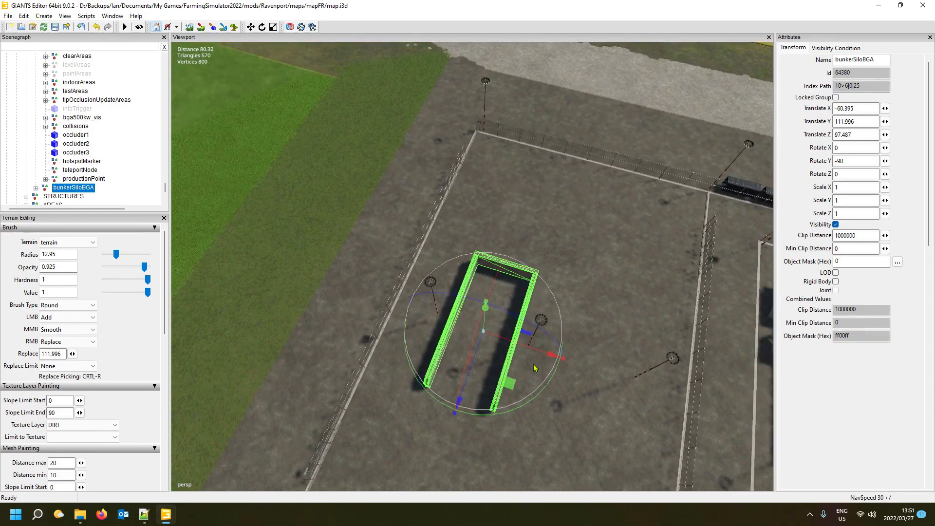
Try removing the back wall, bunkerWallBack, from the bunkerSilo group
{"action": "left_click", "coordinate": [516, 277]}
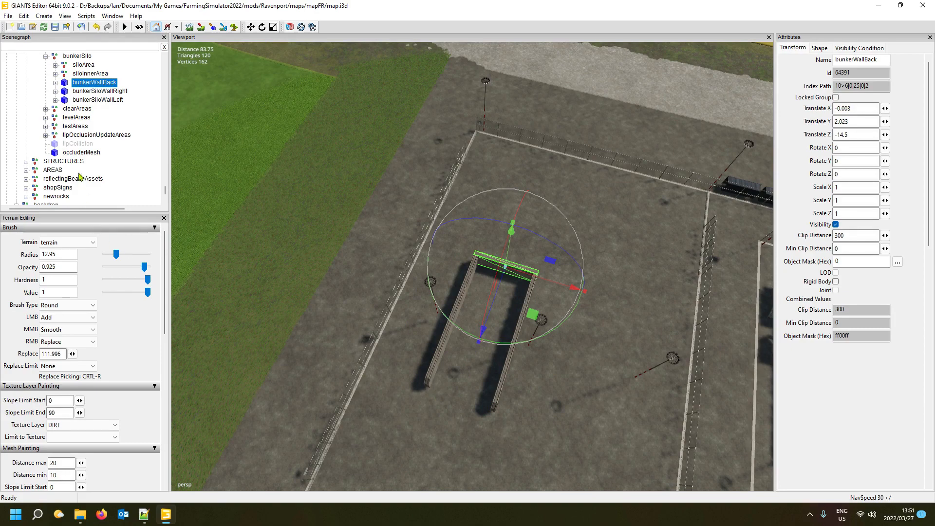
{"action": "scroll", "coordinate": [89, 164], "scroll_direction": "up", "scroll_amount": 2}
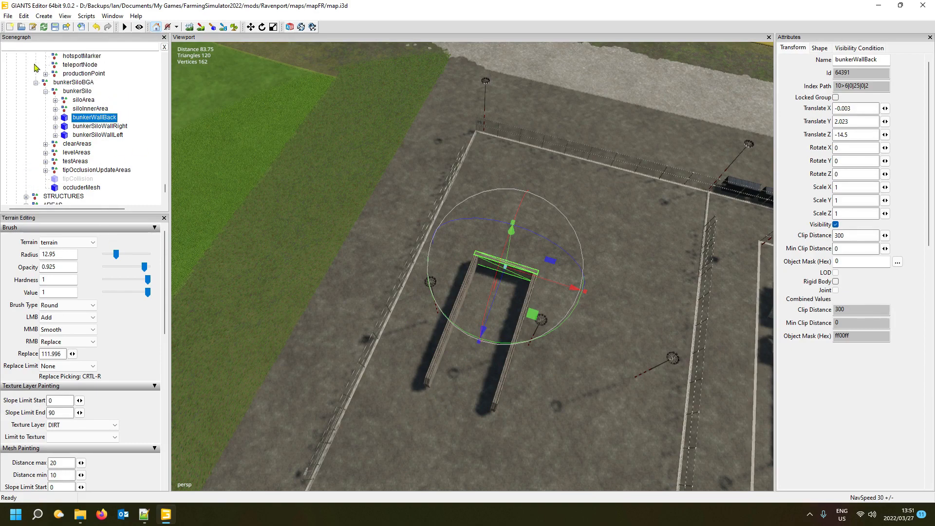
{"action": "left_click", "coordinate": [55, 118]}
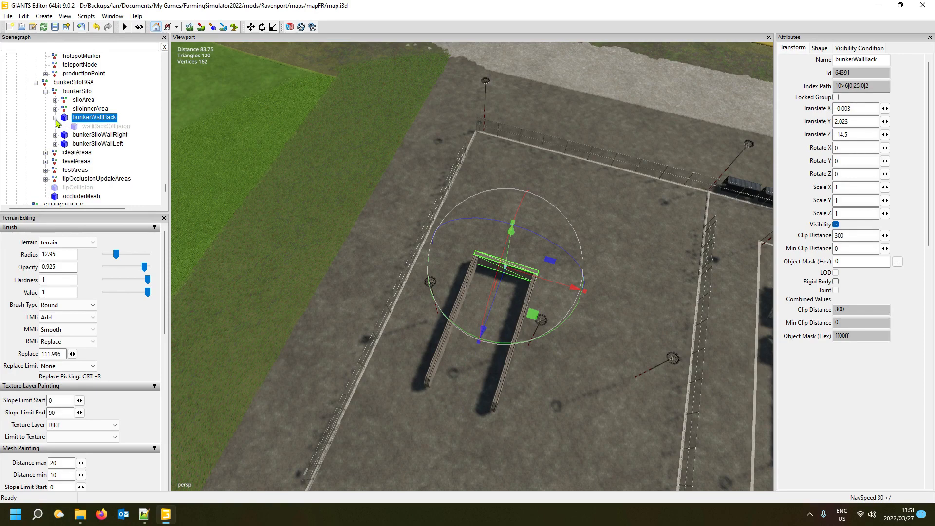
{"action": "left_click", "coordinate": [55, 118]}
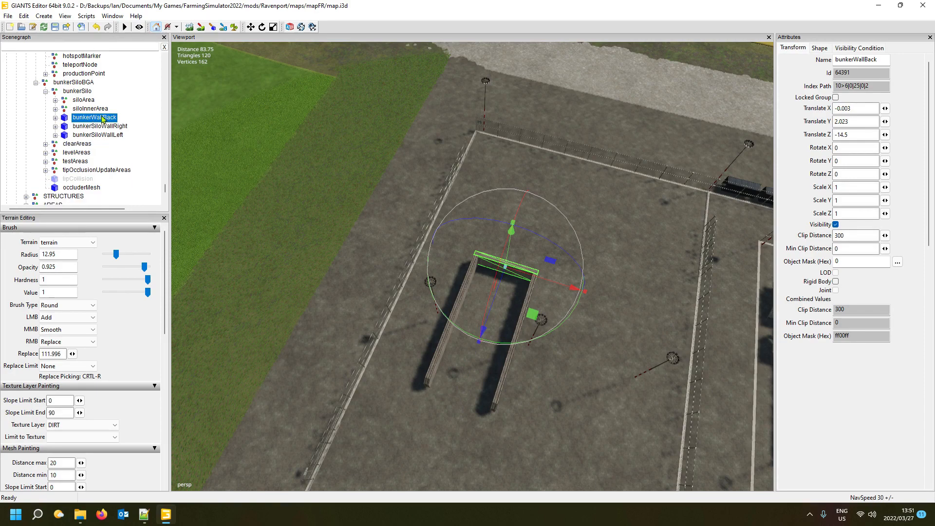
{"action": "key", "text": "Delete"}
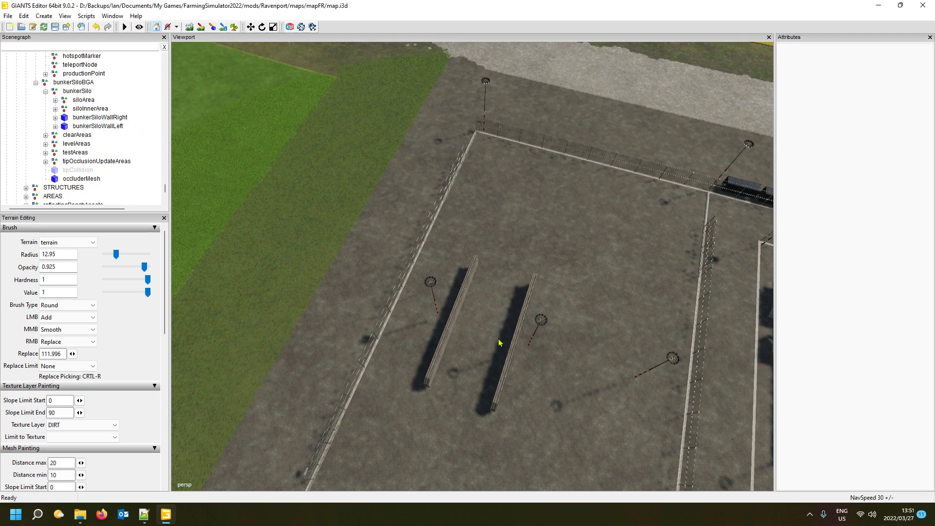
Check bunkerSiloWallRight's index path without the back wall and undo the deletion of bunkerWallBack
{"action": "left_click_drag", "start_coordinate": [499, 339], "coordinate": [325, 295], "text": "alt"}
{"action": "scroll", "coordinate": [552, 339], "scroll_direction": "up", "scroll_amount": 4}
{"action": "scroll", "coordinate": [479, 313], "scroll_direction": "up", "scroll_amount": 5}
{"action": "left_click_drag", "start_coordinate": [514, 296], "coordinate": [409, 290], "text": "alt"}
{"action": "scroll", "coordinate": [353, 287], "scroll_direction": "down", "scroll_amount": 5}
{"action": "scroll", "coordinate": [357, 277], "scroll_direction": "down", "scroll_amount": 4}
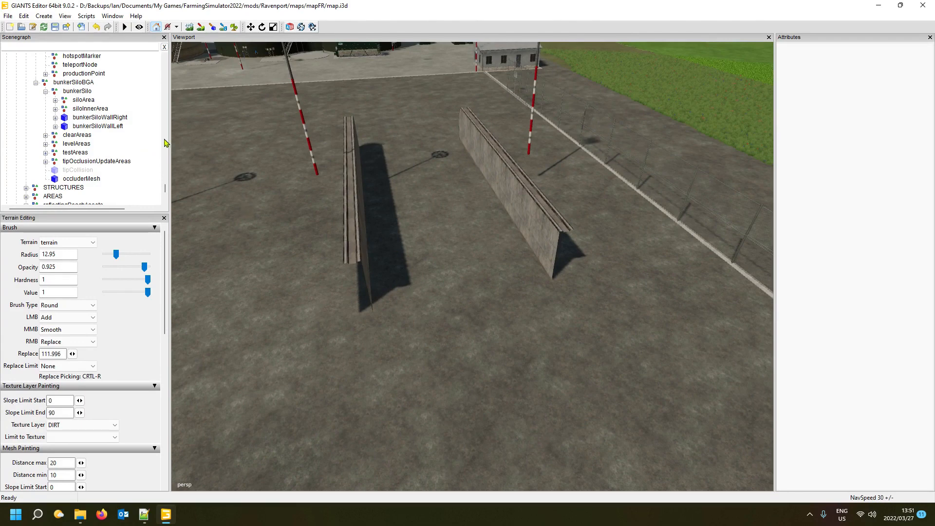
{"action": "left_click", "coordinate": [80, 91]}
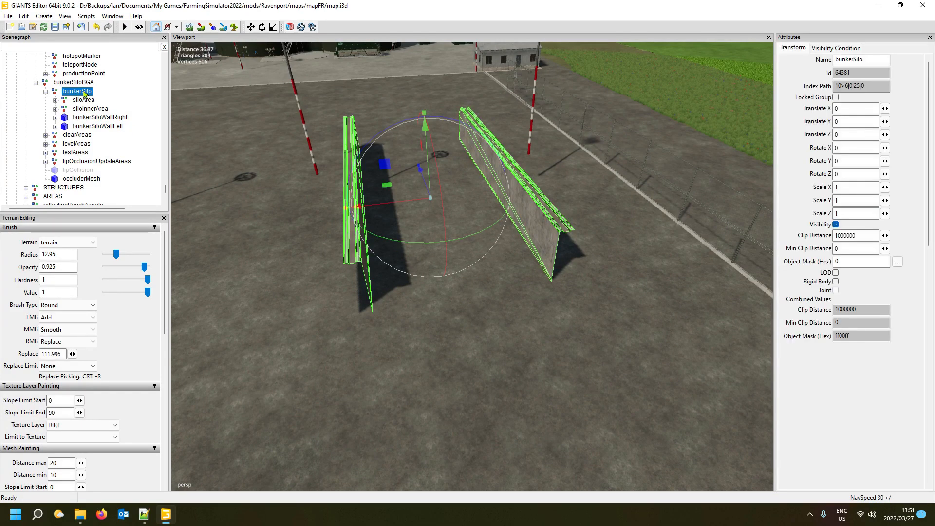
{"action": "left_click", "coordinate": [93, 117]}
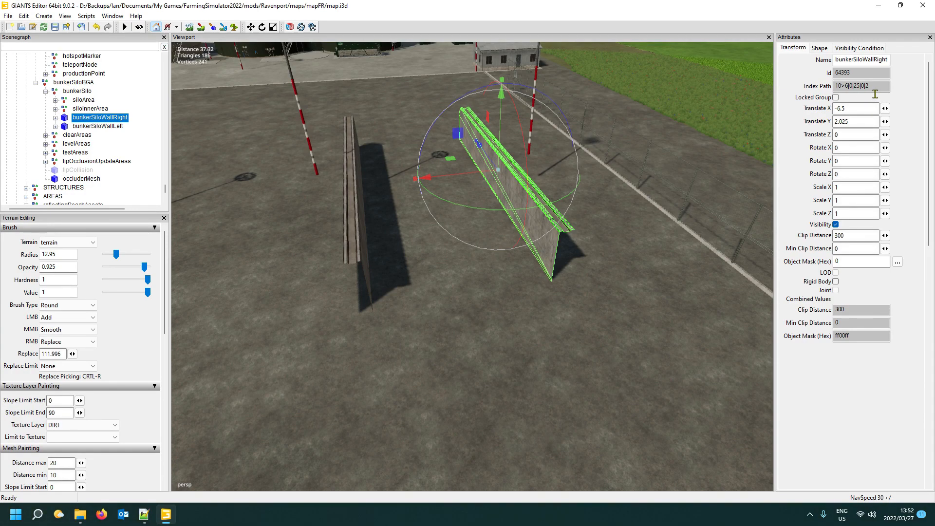
{"action": "key", "text": "ctrl+z"}
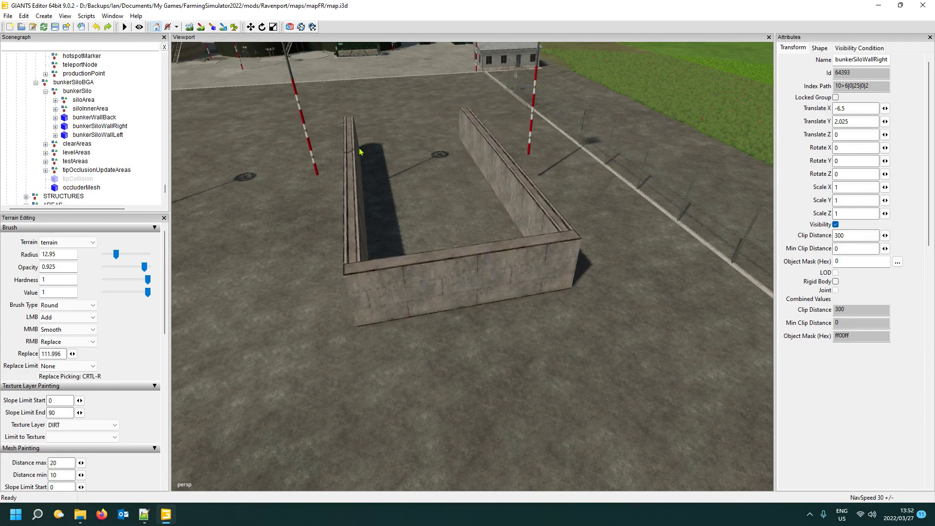
Check the index paths of the three bunker walls, clearAreas, bunkerSilo, siloArea and siloInnerArea within bunkerSiloBGA
{"action": "left_click", "coordinate": [94, 118]}
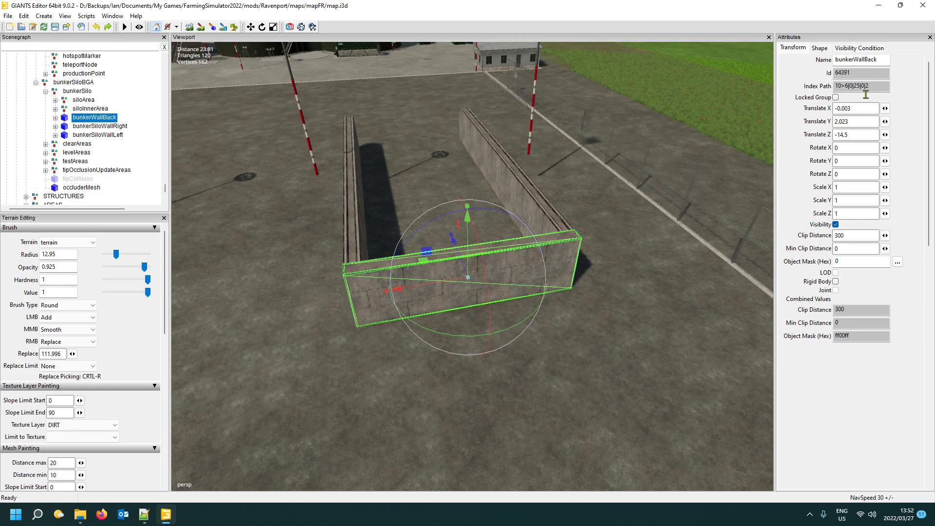
{"action": "left_click", "coordinate": [99, 126]}
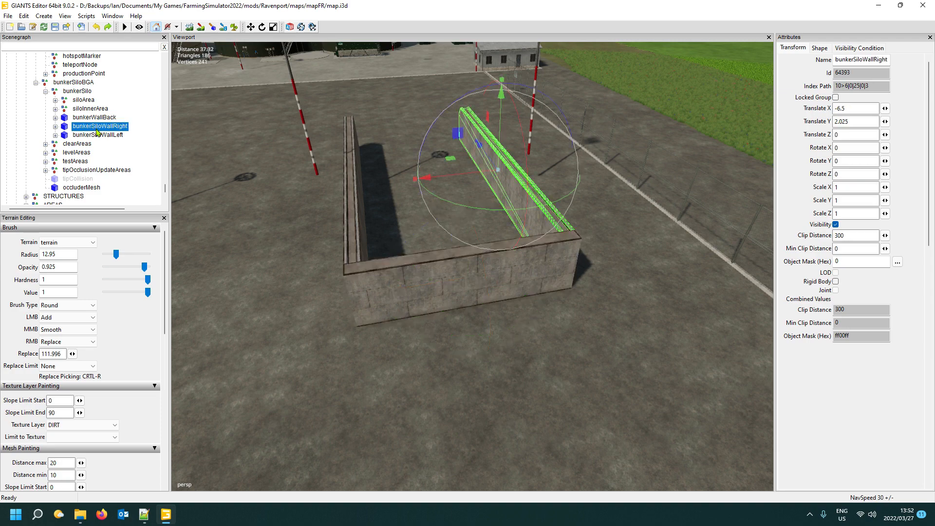
{"action": "left_click", "coordinate": [97, 137]}
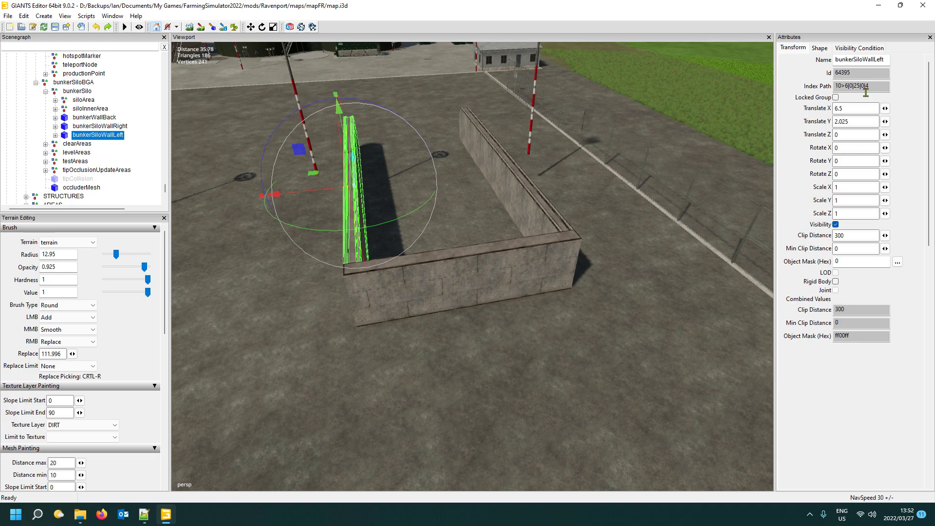
{"action": "right_click_drag", "start_coordinate": [501, 168], "coordinate": [526, 164]}
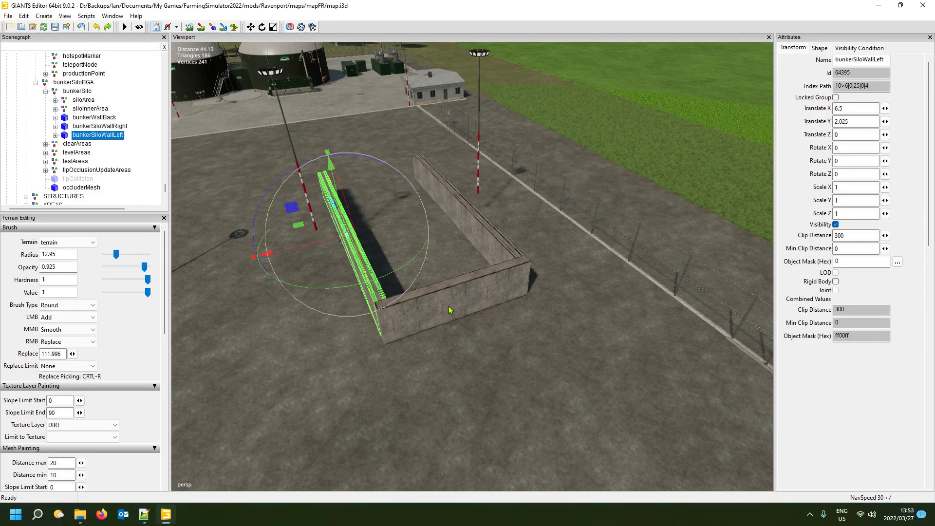
{"action": "left_click", "coordinate": [109, 120]}
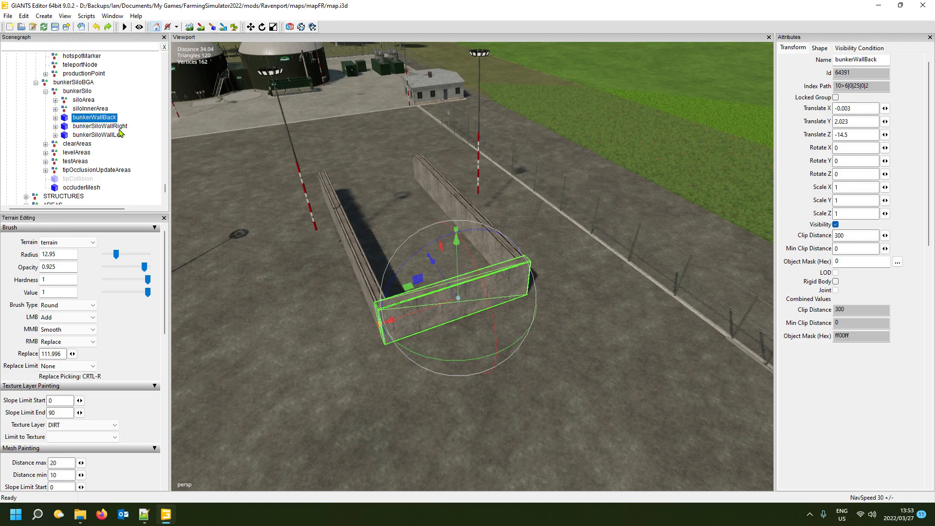
{"action": "left_click", "coordinate": [77, 145]}
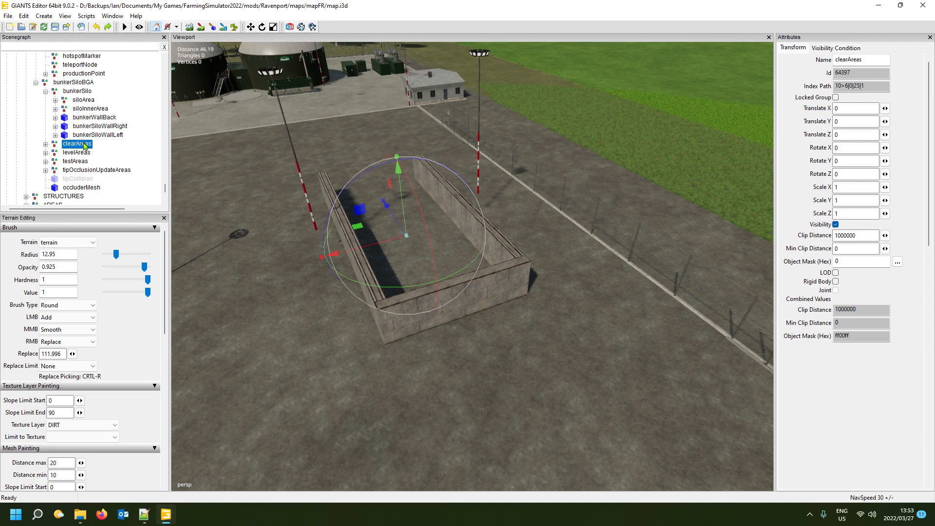
{"action": "left_click", "coordinate": [88, 93]}
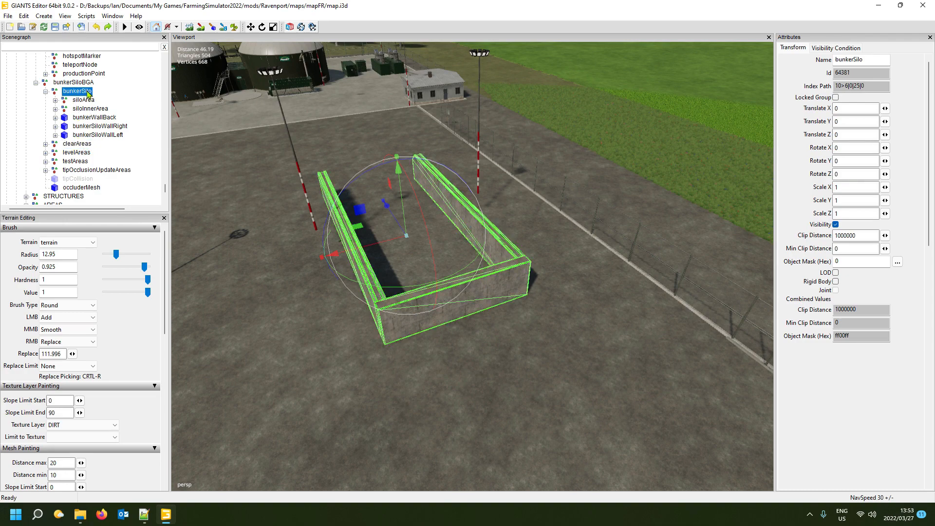
{"action": "left_click", "coordinate": [84, 100]}
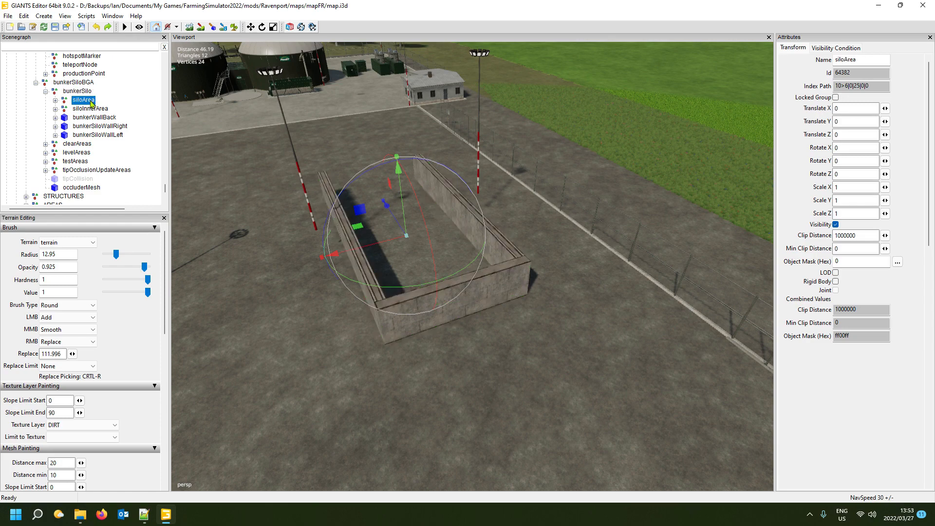
{"action": "left_click", "coordinate": [91, 110]}
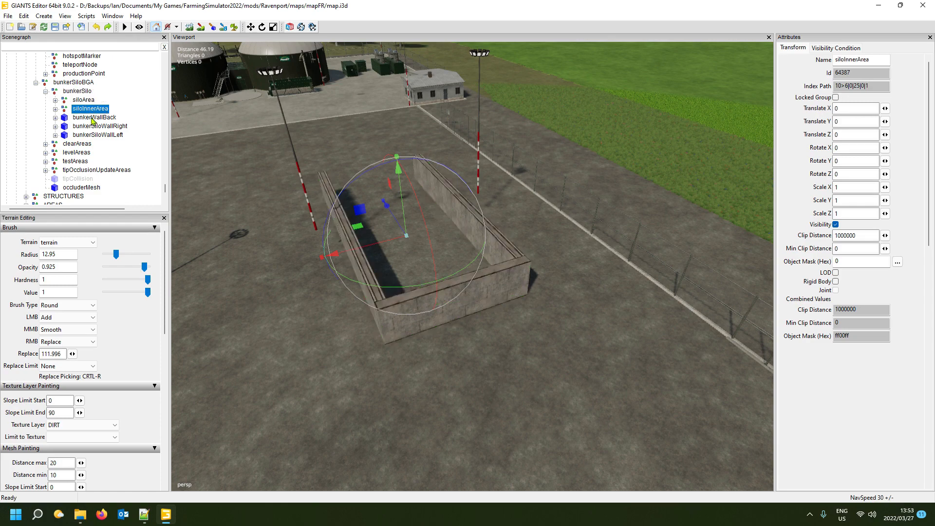
Delete bunkerWallBack again, leaving only the two side walls in the bunkerSilo group
{"action": "left_click", "coordinate": [92, 118]}
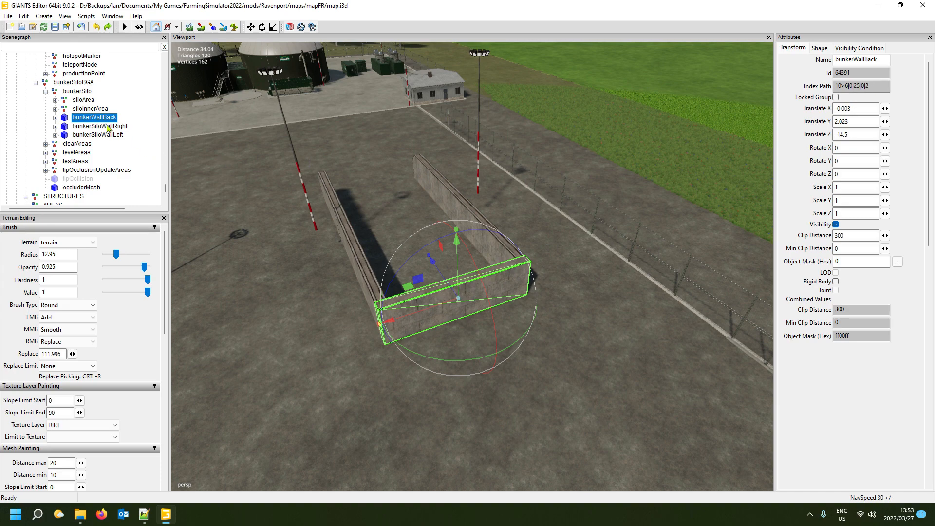
{"action": "key", "text": "Delete"}
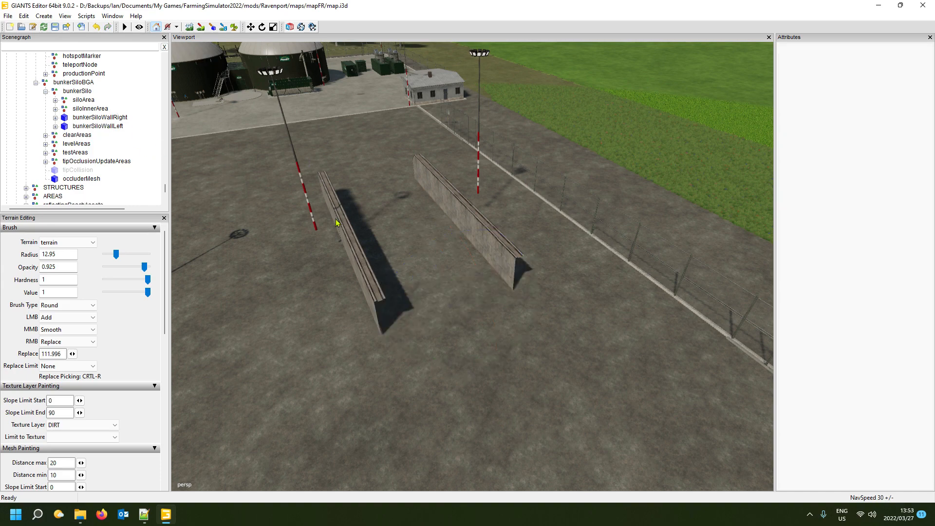
Duplicate bunkerSiloWallLeft and turn the copy around back to back with the original, with rotation X 180, Y 0, Z 180
{"action": "left_click", "coordinate": [359, 238]}
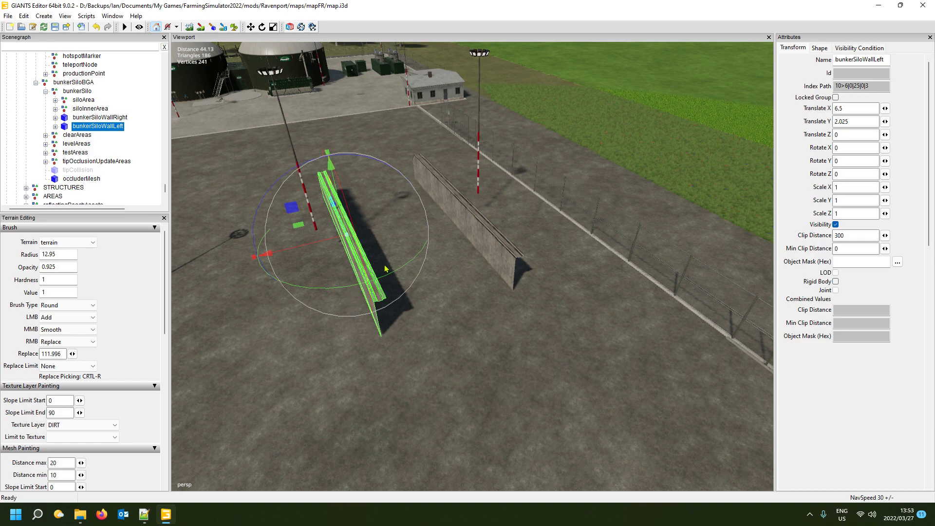
{"action": "left_click_drag", "start_coordinate": [373, 280], "coordinate": [362, 209]}
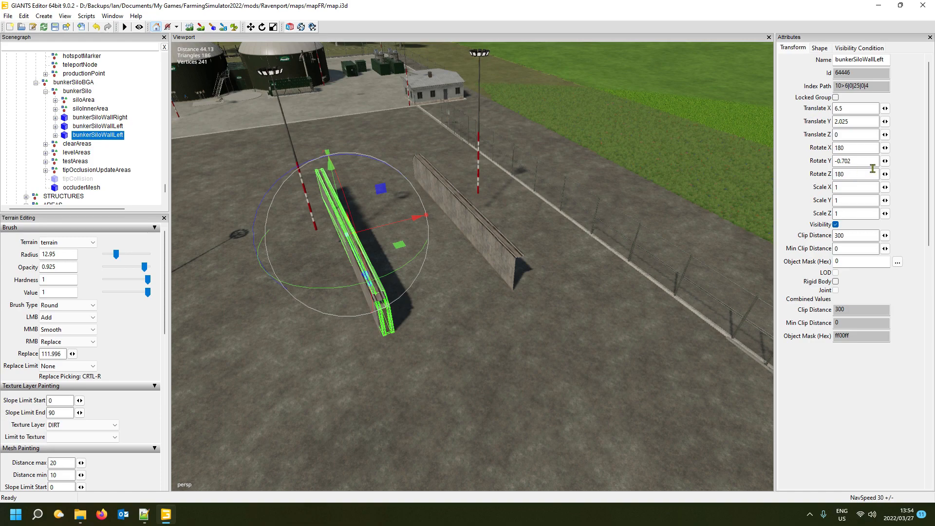
{"action": "left_click_drag", "start_coordinate": [873, 167], "coordinate": [830, 169]}
{"action": "type", "text": "0"}
{"action": "key", "text": "Return"}
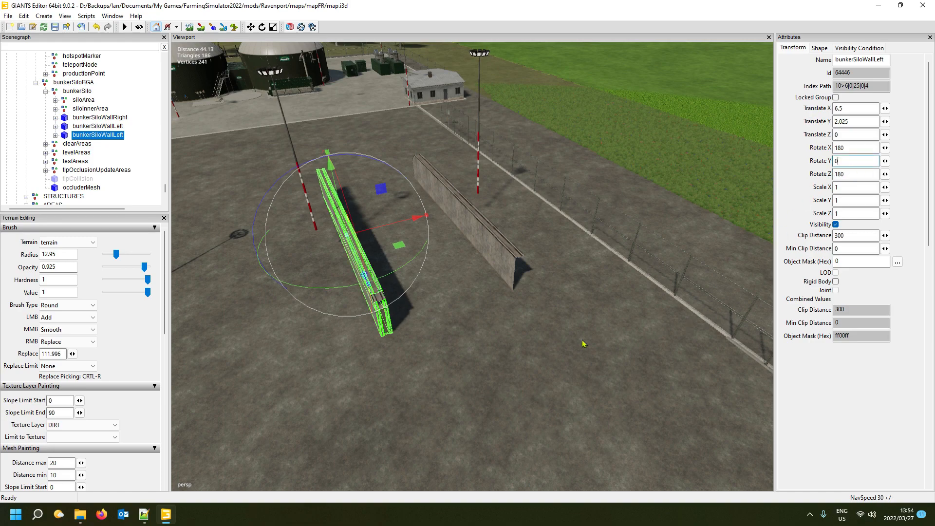
Slide the turned wall copy lengthwise along the original to about Z -0.987 so their ends line up
{"action": "right_click_drag", "start_coordinate": [584, 341], "coordinate": [462, 349]}
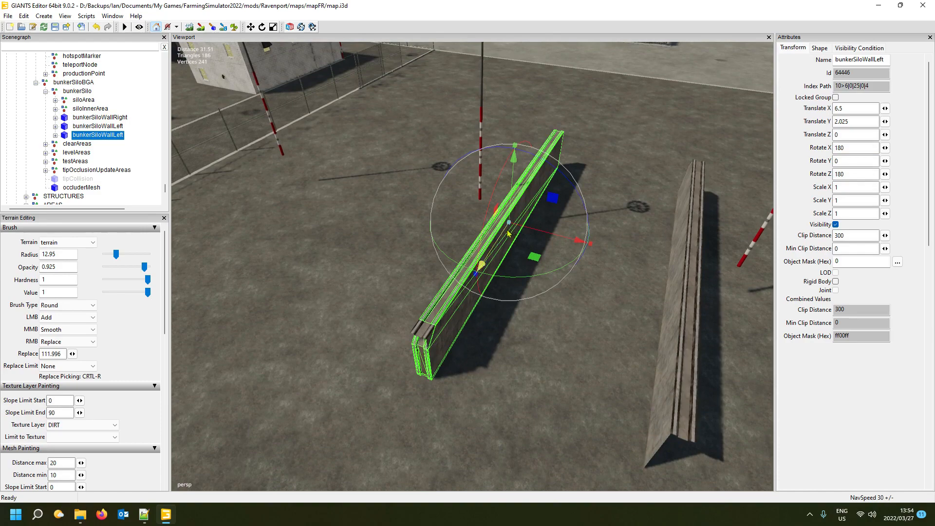
{"action": "left_click_drag", "start_coordinate": [506, 234], "coordinate": [504, 346]}
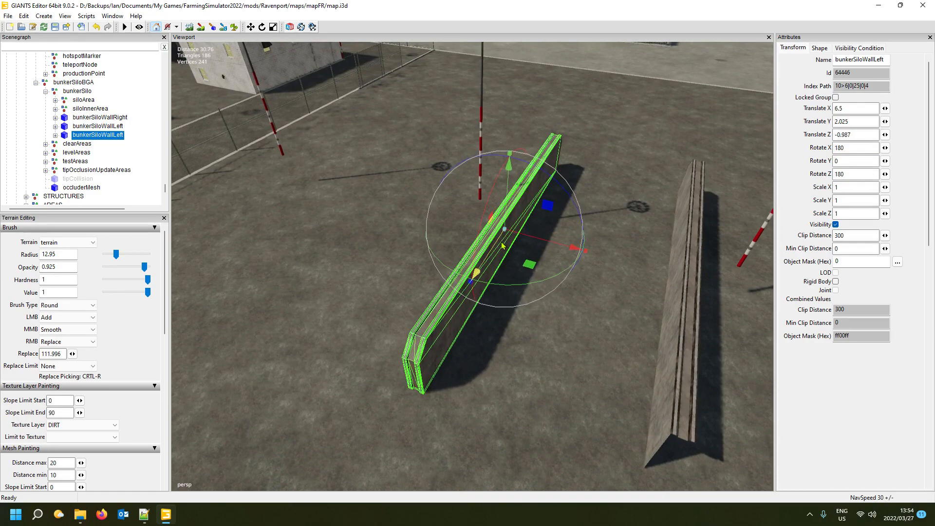
Duplicate the turned wall and move the copy back to back with bunkerSiloWallRight, at about X -6.485
{"action": "scroll", "coordinate": [504, 347], "scroll_direction": "down", "scroll_amount": 5}
{"action": "right_click_drag", "start_coordinate": [504, 347], "coordinate": [595, 351]}
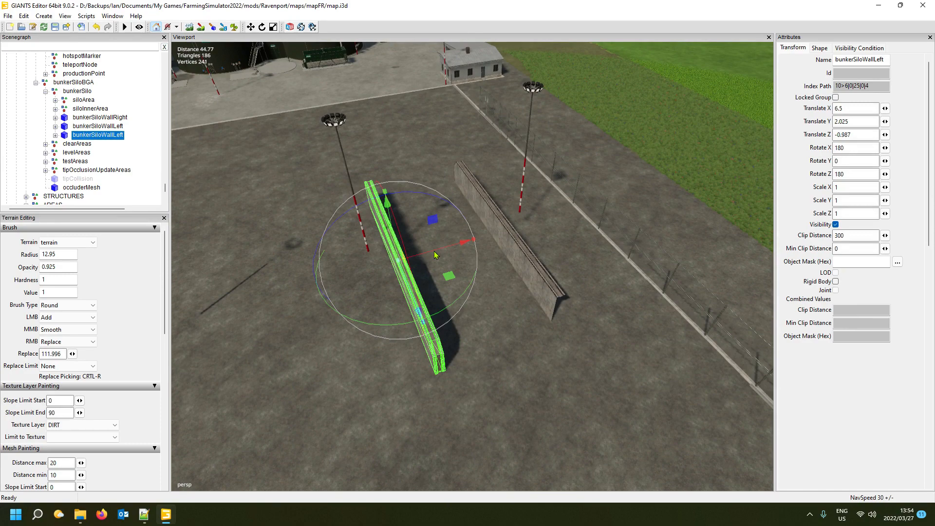
{"action": "key", "text": "ctrl+d"}
{"action": "left_click_drag", "start_coordinate": [434, 251], "coordinate": [544, 242]}
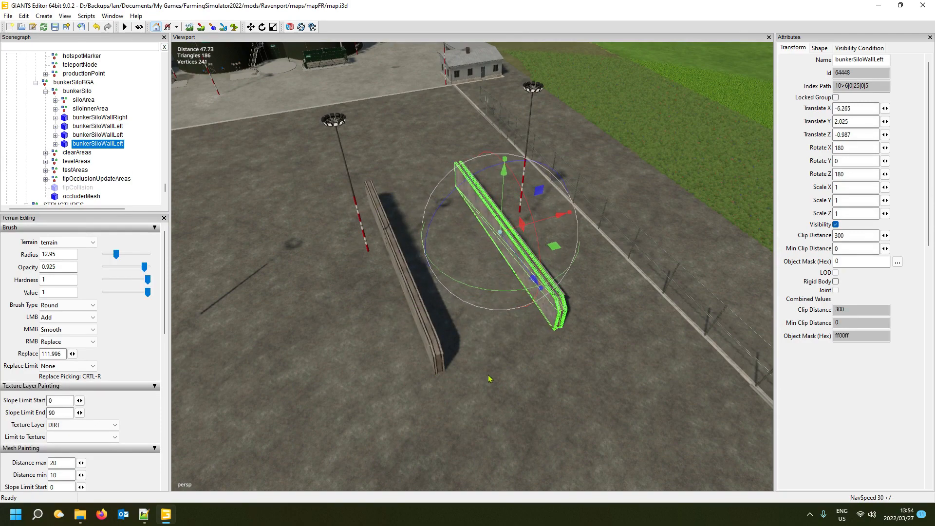
{"action": "scroll", "coordinate": [489, 379], "scroll_direction": "up", "scroll_amount": 6}
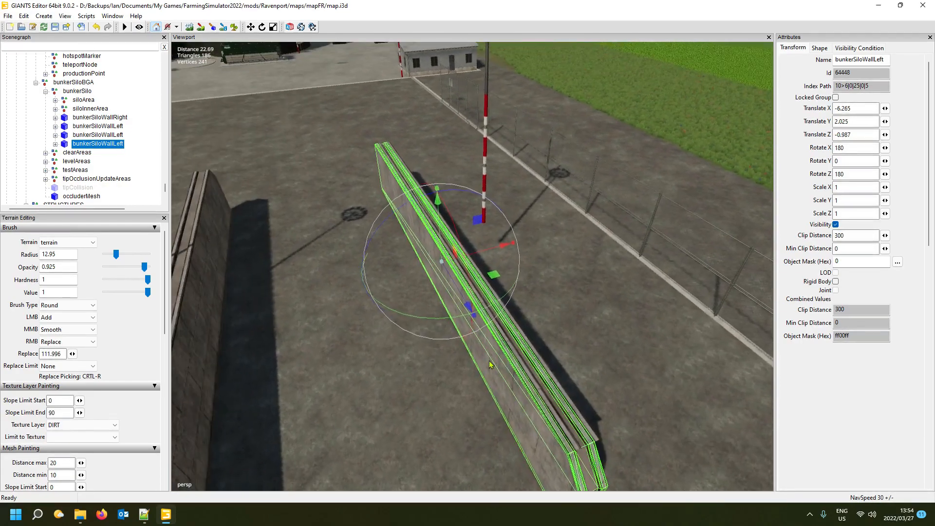
{"action": "left_click_drag", "start_coordinate": [490, 253], "coordinate": [494, 252]}
Examine the end alignment of the doubled walls and the placement of both walls in the yard
{"action": "left_click_drag", "start_coordinate": [419, 341], "coordinate": [406, 388], "text": "alt"}
{"action": "scroll", "coordinate": [405, 388], "scroll_direction": "up", "scroll_amount": 4}
{"action": "scroll", "coordinate": [405, 389], "scroll_direction": "down", "scroll_amount": 5}
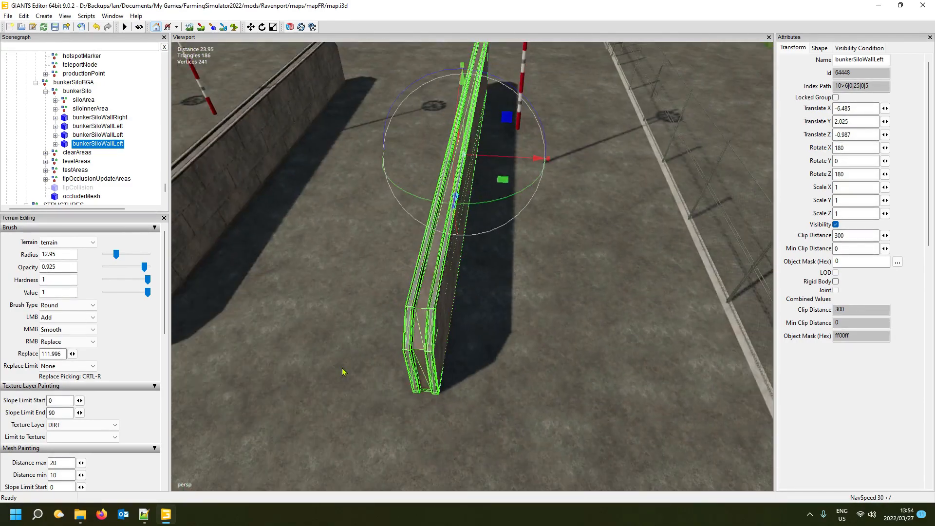
{"action": "left_click", "coordinate": [140, 150]}
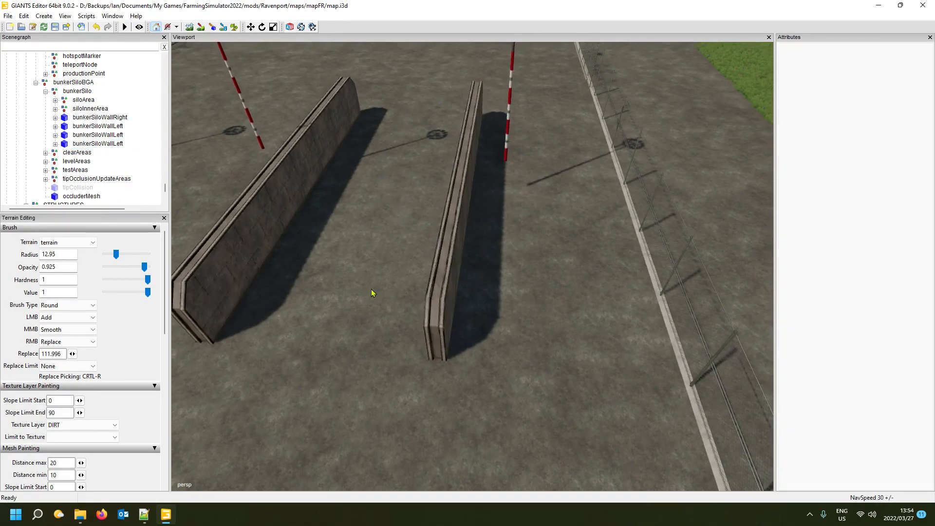
{"action": "scroll", "coordinate": [374, 292], "scroll_direction": "down", "scroll_amount": 5}
{"action": "left_click_drag", "start_coordinate": [374, 292], "coordinate": [453, 312], "text": "alt"}
{"action": "scroll", "coordinate": [437, 313], "scroll_direction": "down", "scroll_amount": 3}
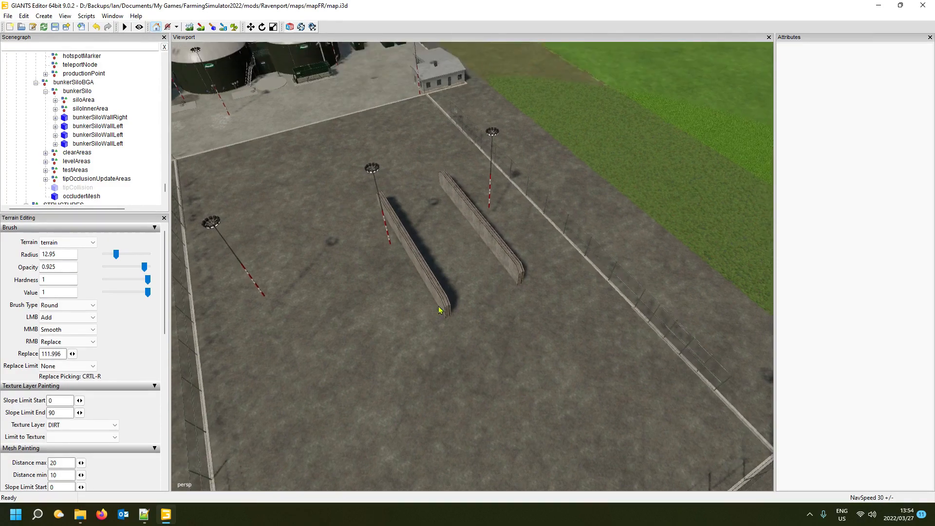
{"action": "scroll", "coordinate": [452, 312], "scroll_direction": "down", "scroll_amount": 3}
{"action": "scroll", "coordinate": [454, 312], "scroll_direction": "up", "scroll_amount": 3}
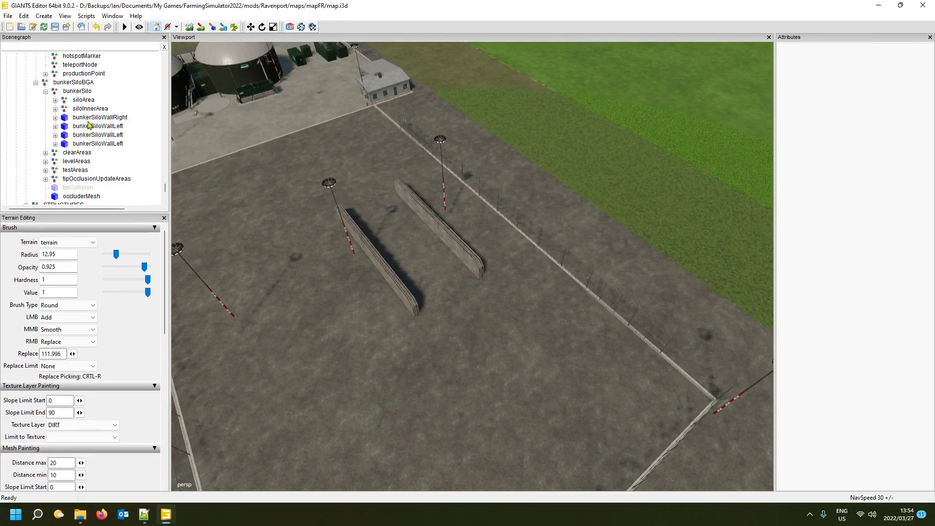
Check which walls and areas each child node of bunkerSilo corresponds to in the viewport
{"action": "left_click", "coordinate": [90, 145]}
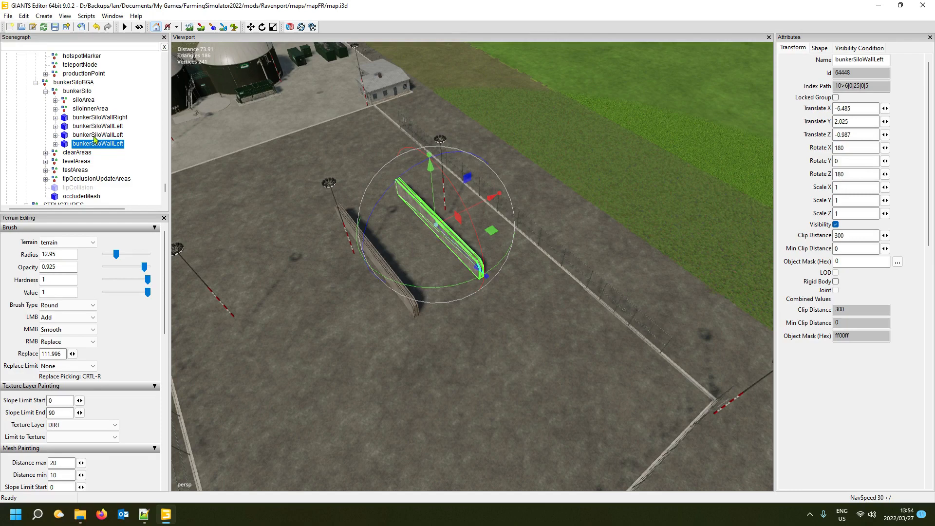
{"action": "left_click", "coordinate": [94, 136]}
{"action": "left_click", "coordinate": [96, 125]}
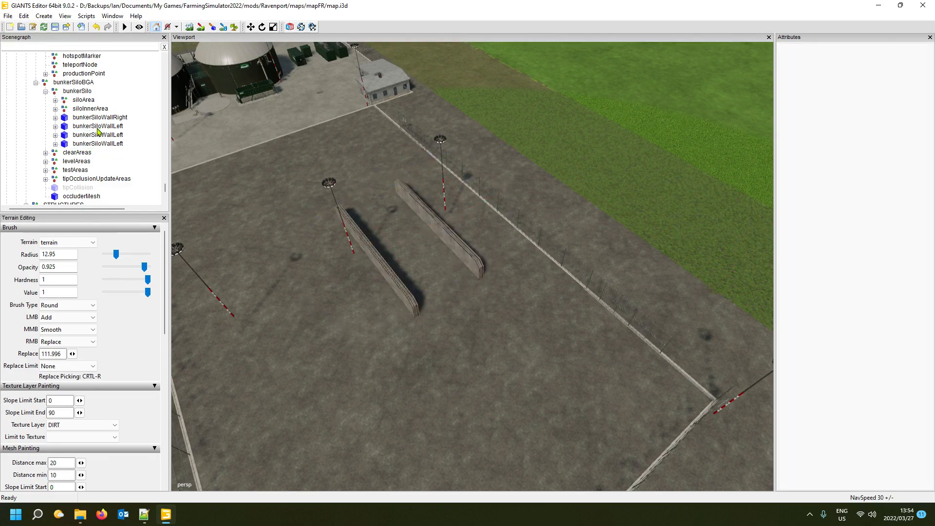
{"action": "left_click", "coordinate": [98, 128]}
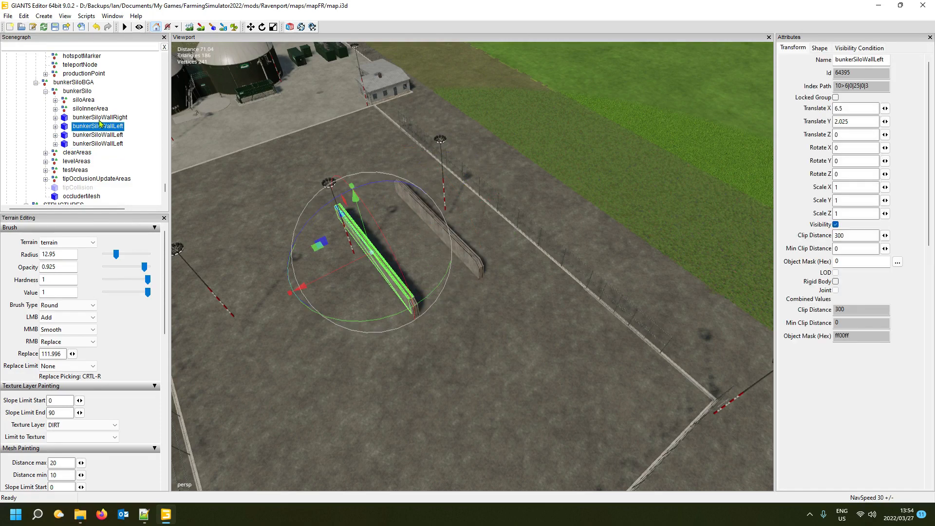
{"action": "left_click", "coordinate": [101, 118]}
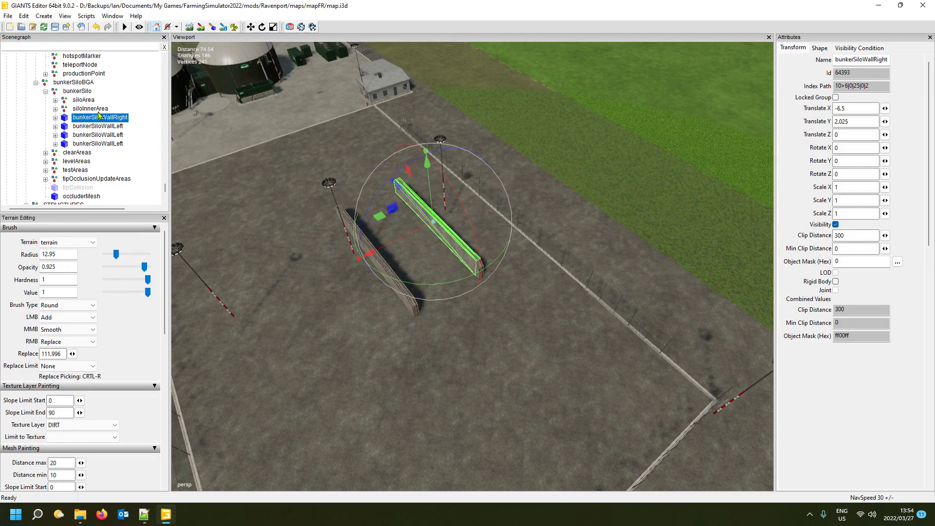
{"action": "left_click", "coordinate": [99, 110]}
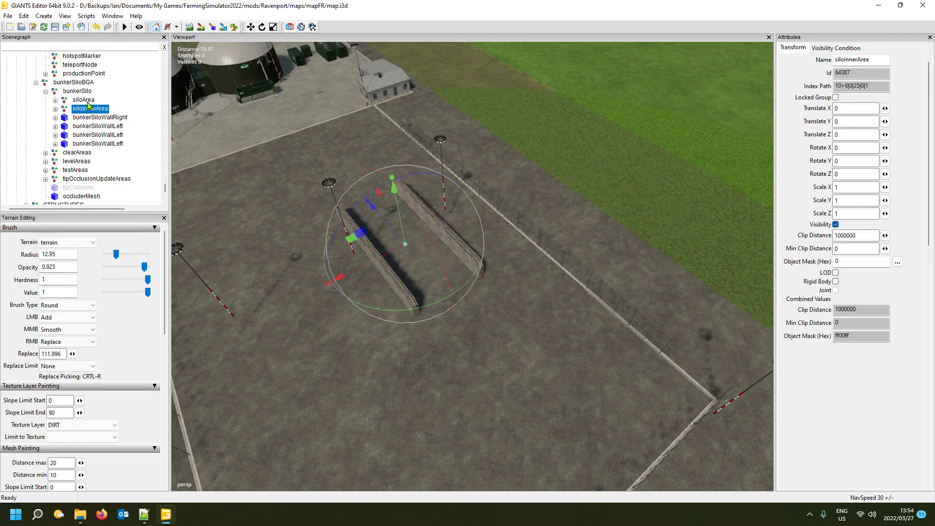
{"action": "left_click", "coordinate": [86, 101]}
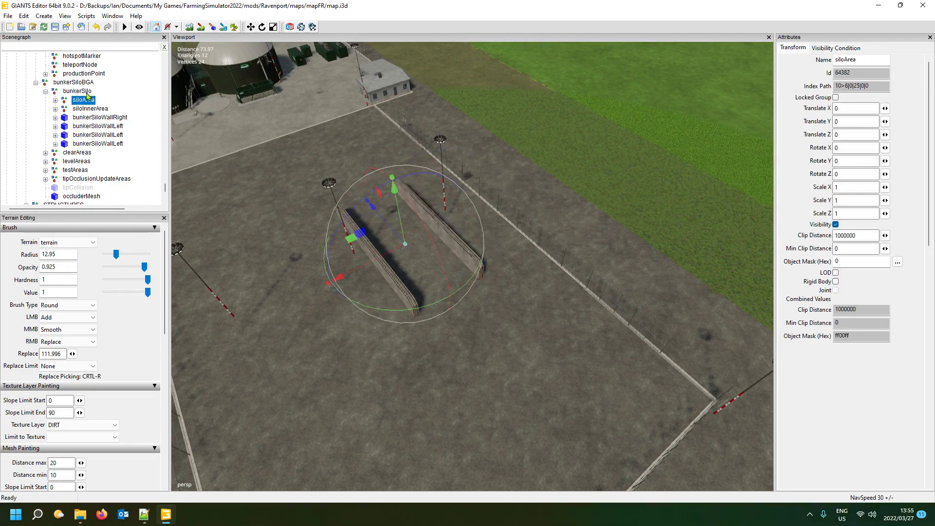
{"action": "left_click", "coordinate": [80, 92]}
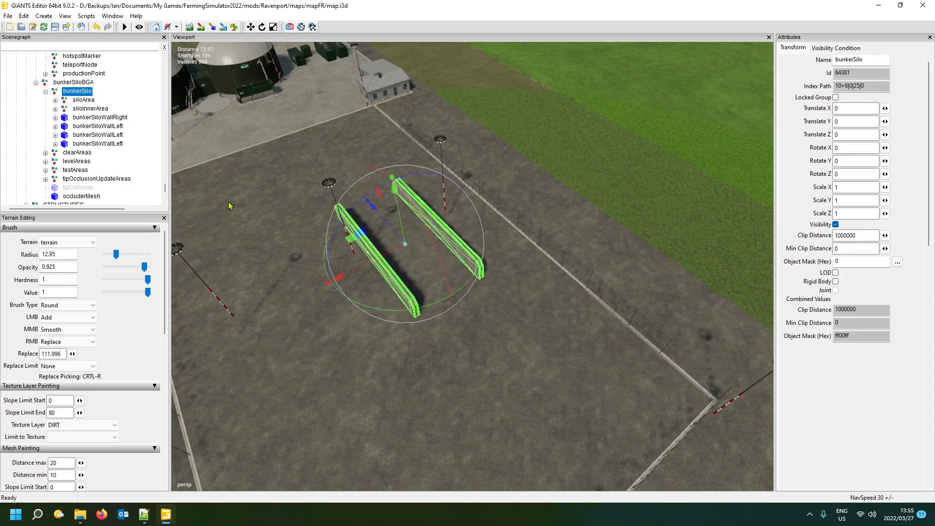
{"action": "right_click_drag", "start_coordinate": [374, 331], "coordinate": [183, 208]}
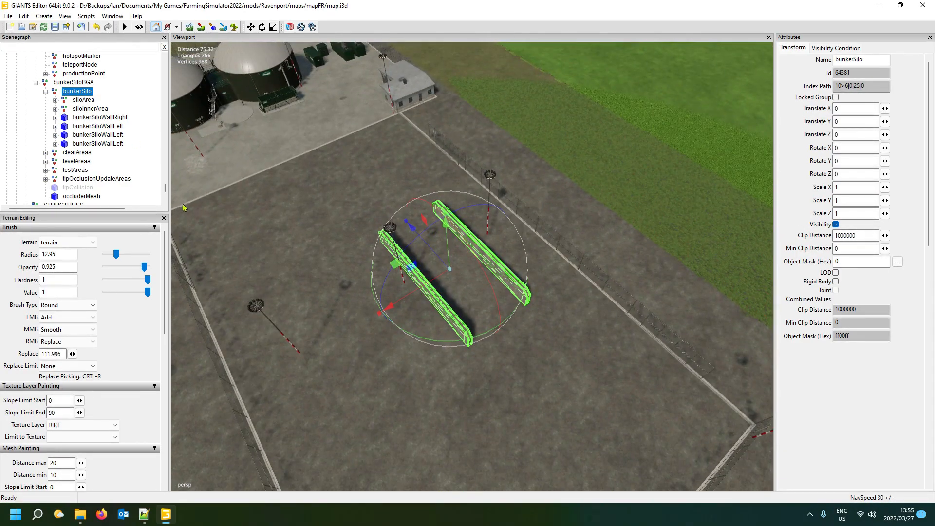
Duplicate the whole bunkerSiloBGA group and move the copy beside the original, at about Z 116.001
{"action": "left_click", "coordinate": [78, 82]}
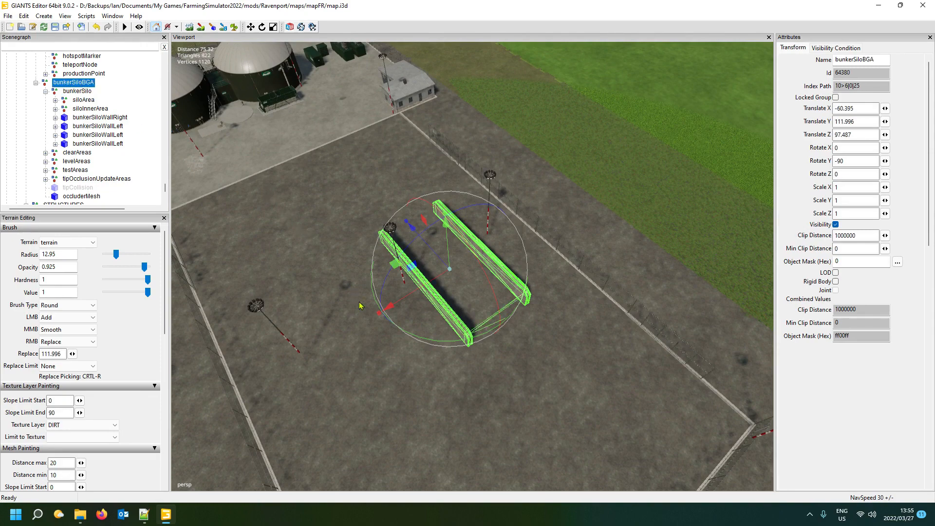
{"action": "left_click_drag", "start_coordinate": [410, 312], "coordinate": [394, 322], "text": "alt"}
{"action": "scroll", "coordinate": [381, 313], "scroll_direction": "up", "scroll_amount": 3}
{"action": "scroll", "coordinate": [389, 322], "scroll_direction": "down", "scroll_amount": 3}
{"action": "key", "text": "ctrl+d"}
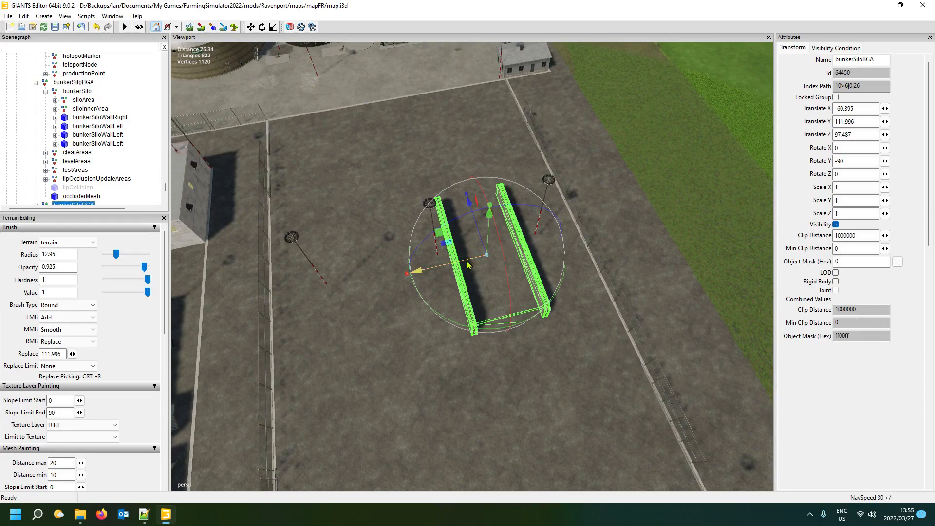
{"action": "left_click_drag", "start_coordinate": [467, 264], "coordinate": [375, 287]}
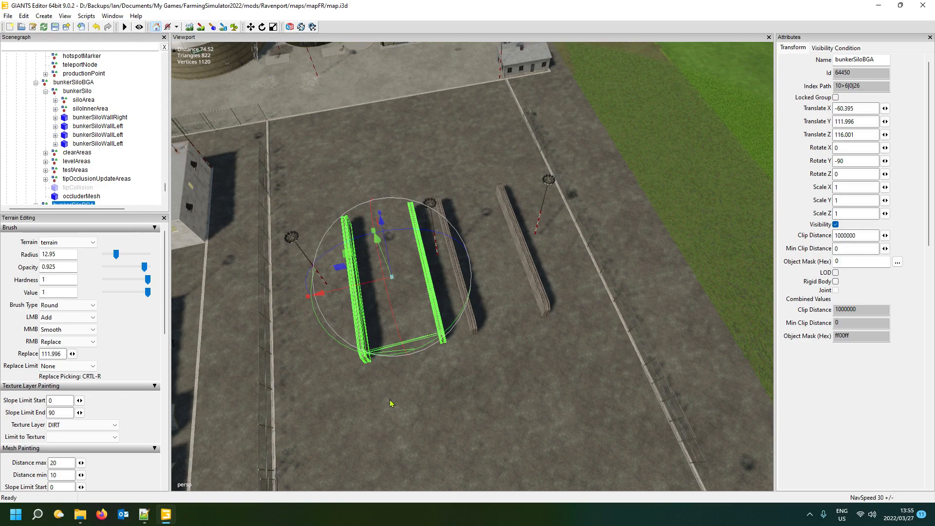
Examine the spacing of the two silos and the room around them in the yard from several angles
{"action": "left_click_drag", "start_coordinate": [439, 388], "coordinate": [599, 390], "text": "alt"}
{"action": "left_click_drag", "start_coordinate": [543, 347], "coordinate": [461, 369], "text": "alt"}
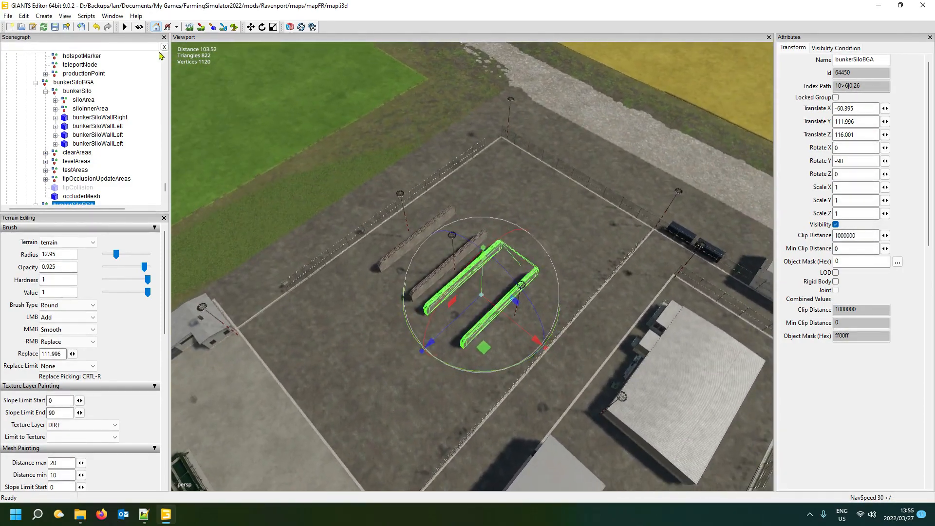
{"action": "left_click", "coordinate": [129, 73]}
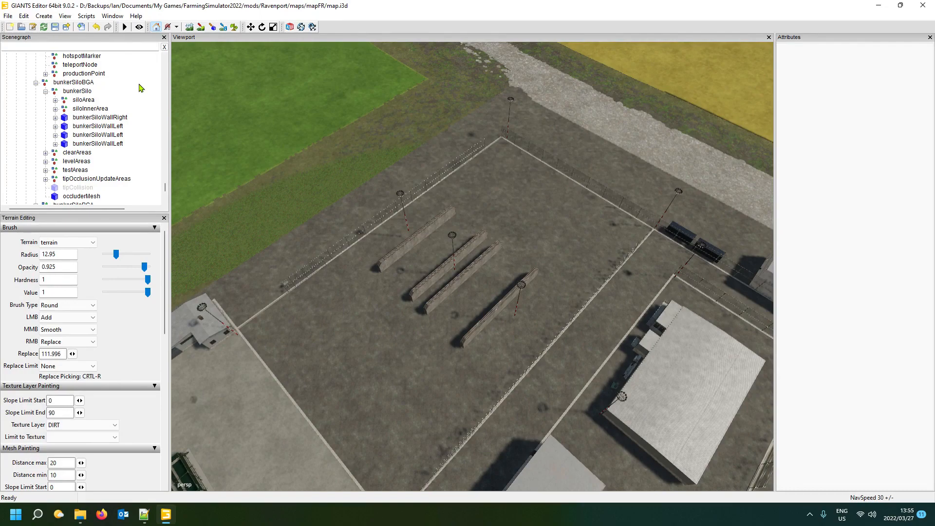
{"action": "left_click_drag", "start_coordinate": [374, 357], "coordinate": [356, 370], "text": "alt"}
{"action": "scroll", "coordinate": [407, 370], "scroll_direction": "up", "scroll_amount": 4}
{"action": "scroll", "coordinate": [460, 368], "scroll_direction": "down", "scroll_amount": 5}
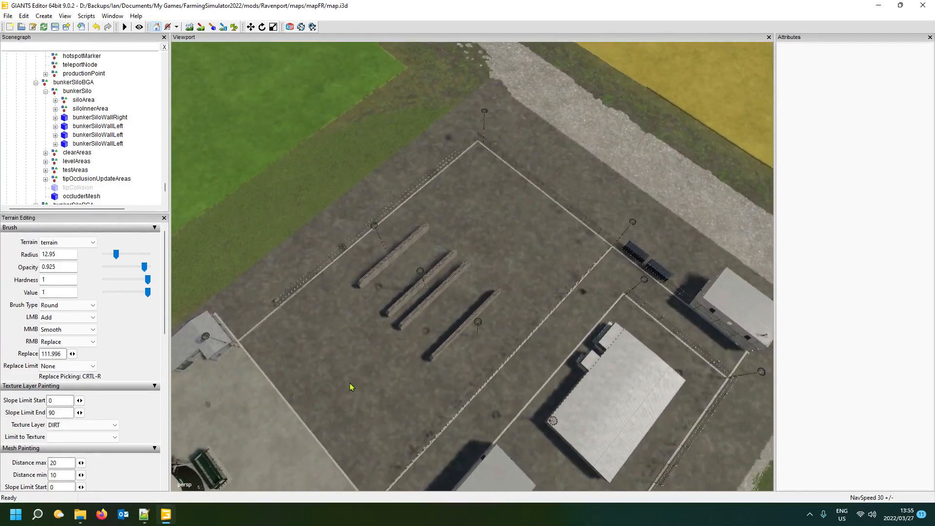
{"action": "left_click_drag", "start_coordinate": [350, 383], "coordinate": [348, 380], "text": "alt"}
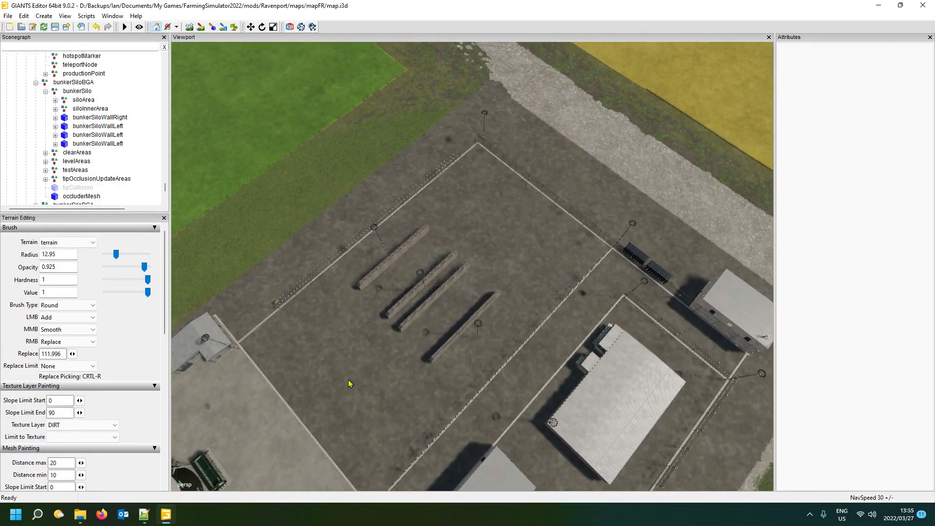
Copy the original silo's translation into the bunkerSiloBGALeft position in placeables.xml in Notepad++, as -60.39500046 111.99610901 97.48722839
{"action": "left_click", "coordinate": [86, 83]}
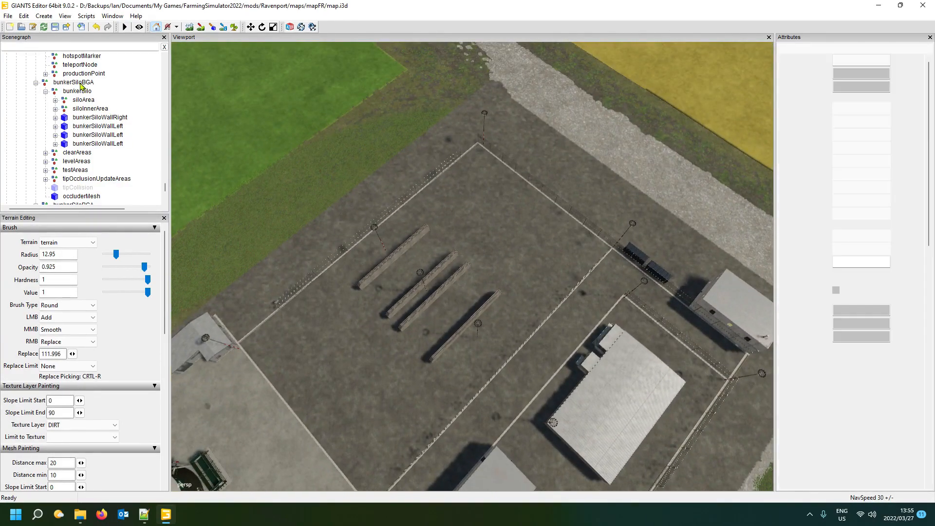
{"action": "left_click", "coordinate": [36, 84]}
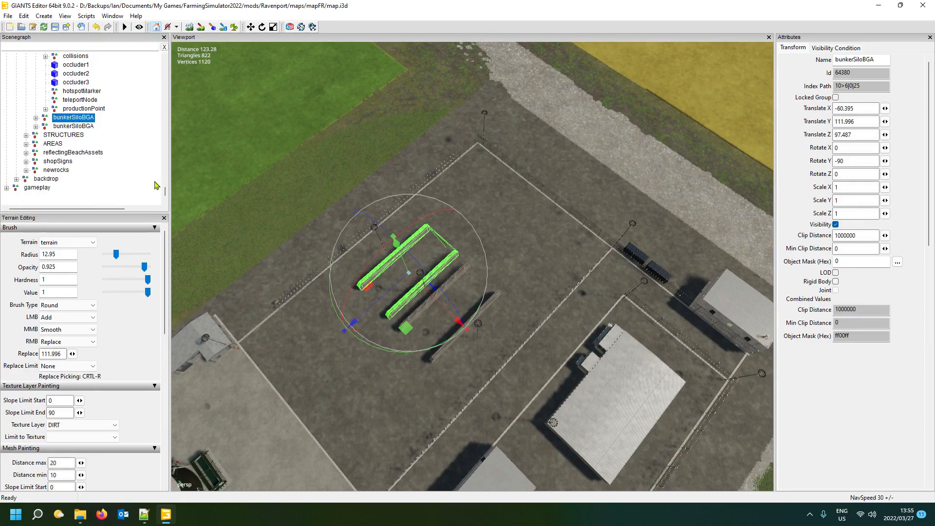
{"action": "left_click", "coordinate": [874, 109]}
{"action": "mouse_move", "coordinate": [144, 514]}
{"action": "left_click", "coordinate": [165, 466]}
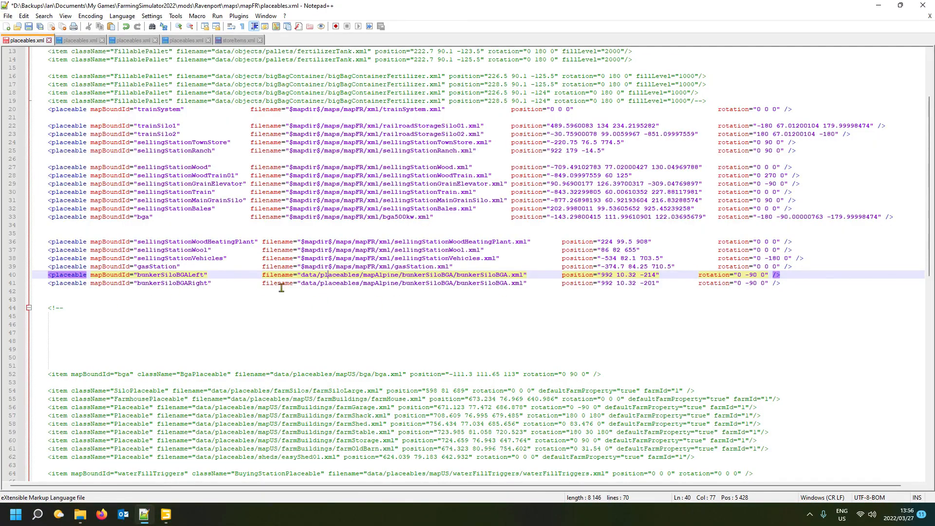
{"action": "left_click_drag", "start_coordinate": [601, 276], "coordinate": [656, 277]}
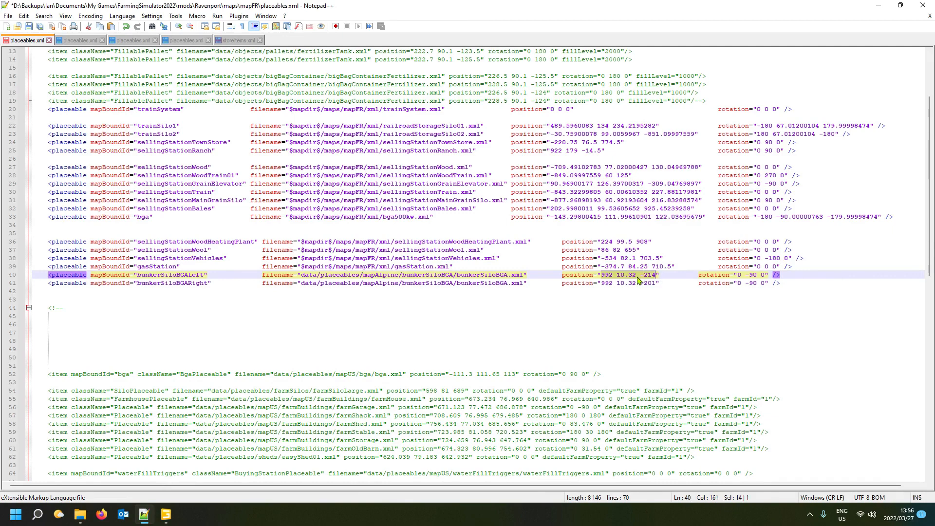
{"action": "type", "text": "-60.39500046 111.99610901 97.48722839"}
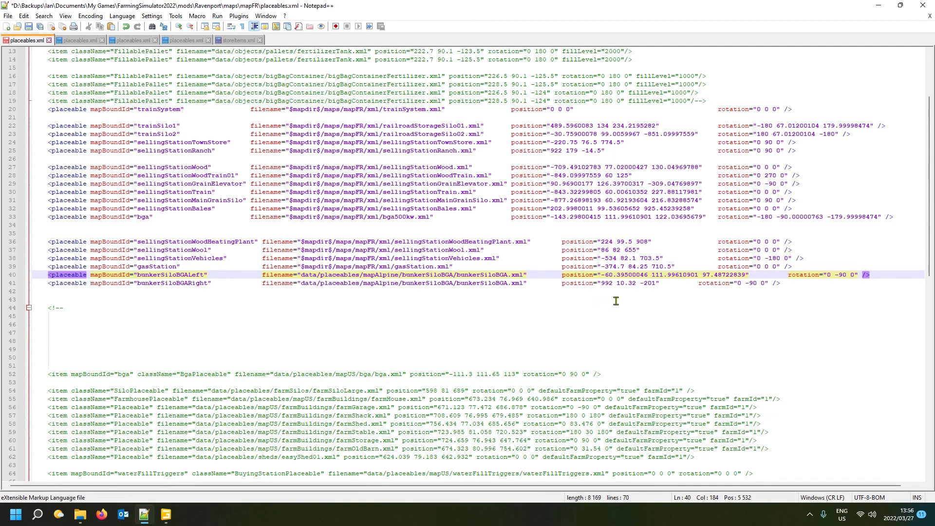
Copy the second bunkerSiloBGA's translation from GIANTS Editor into the bunkerSiloBGARight position in placeables.xml, as -60.39500046 111.99610901 116.00113678
{"action": "left_click", "coordinate": [166, 514]}
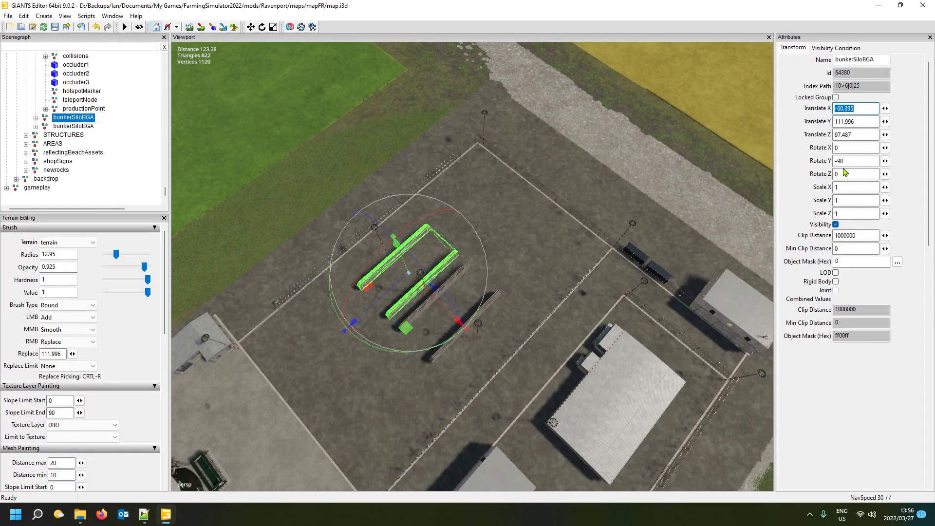
{"action": "left_click", "coordinate": [89, 126]}
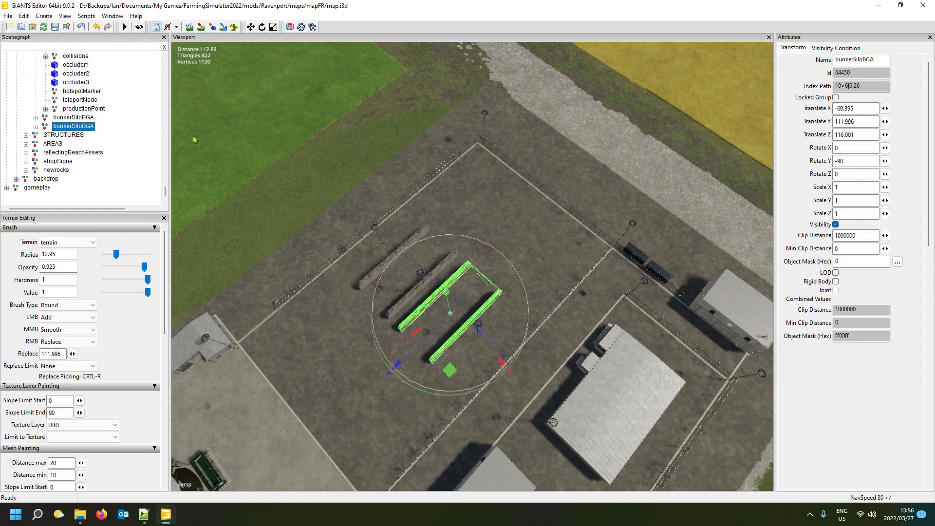
{"action": "left_click", "coordinate": [871, 112]}
{"action": "left_click", "coordinate": [145, 515]}
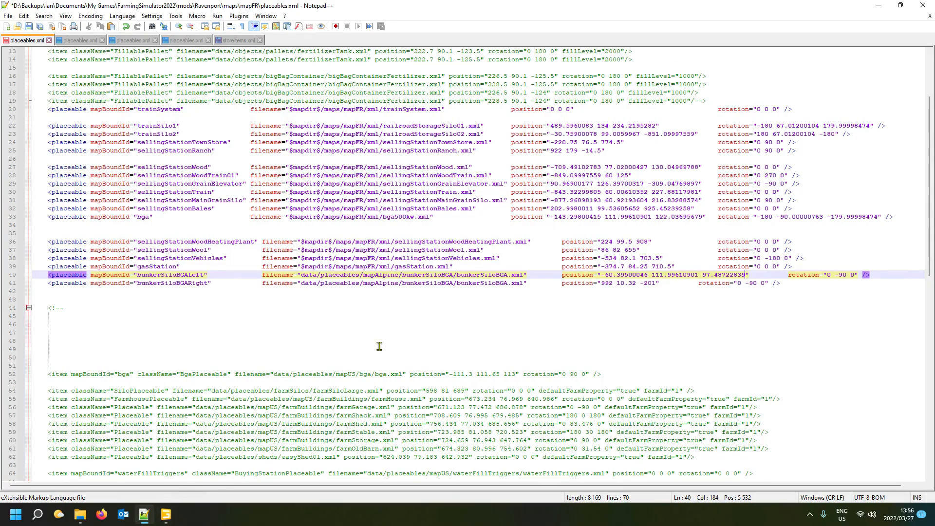
{"action": "left_click_drag", "start_coordinate": [606, 287], "coordinate": [660, 292]}
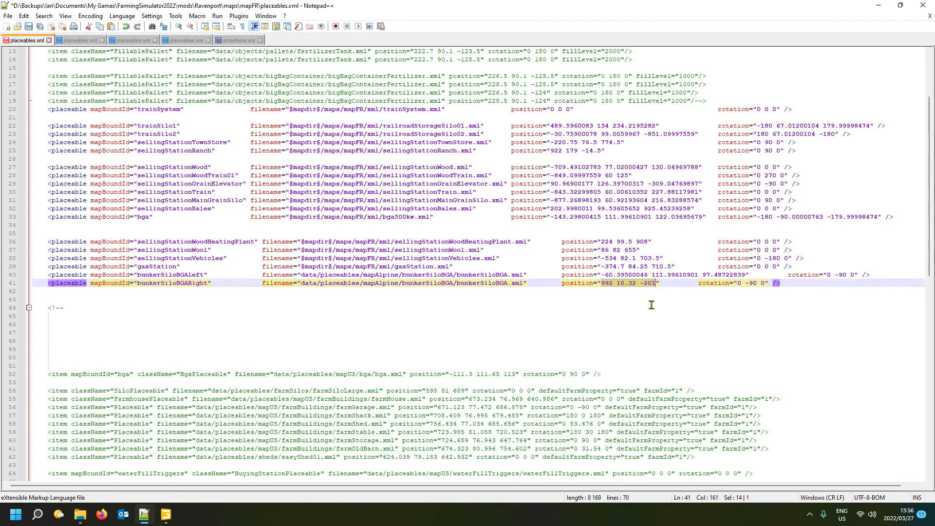
{"action": "type", "text": "-60.39500046 111.99610901 116.00113678"}
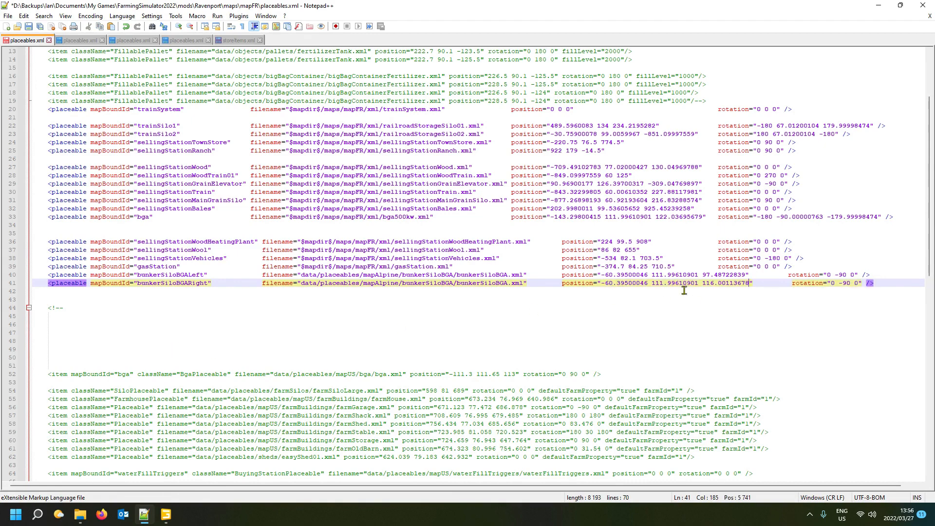
Indent the rotation attributes of the sellingStationWoodHeatingPlant and sellingStationWool entries further to clear the longer silo positions
{"action": "key", "text": "Up"}
{"action": "key", "text": "Up"}
{"action": "key", "text": "Up"}
{"action": "key", "text": "Up"}
{"action": "key", "text": "Up"}
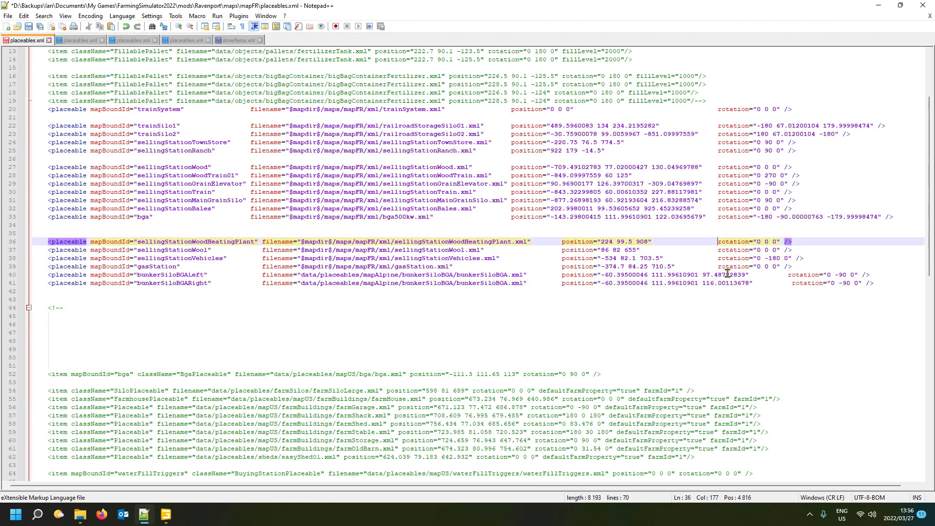
{"action": "key", "text": "Tab"}
{"action": "key", "text": "Tab"}
{"action": "key", "text": "Tab"}
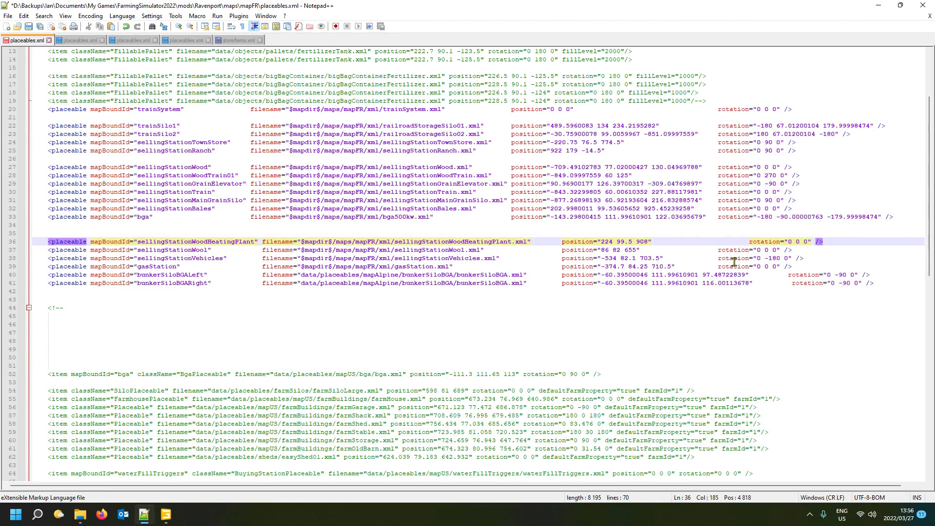
{"action": "left_click", "coordinate": [719, 249]}
{"action": "key", "text": "Tab"}
{"action": "key", "text": "Tab"}
{"action": "key", "text": "Tab"}
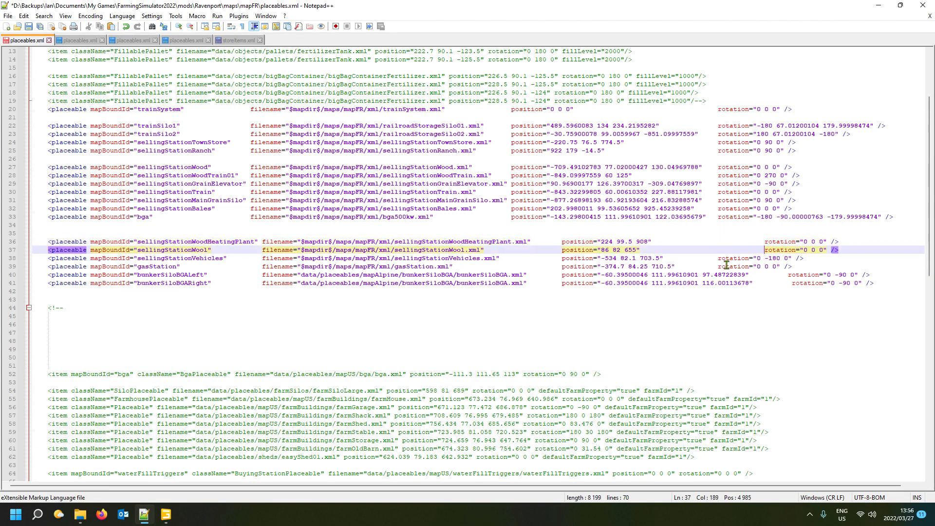
Align the rotation attributes of the sellingStationVehicles and gasStation entries with the rotation column of the lines above
{"action": "left_click", "coordinate": [719, 259]}
{"action": "key", "text": "Tab"}
{"action": "key", "text": "Tab"}
{"action": "key", "text": "Tab"}
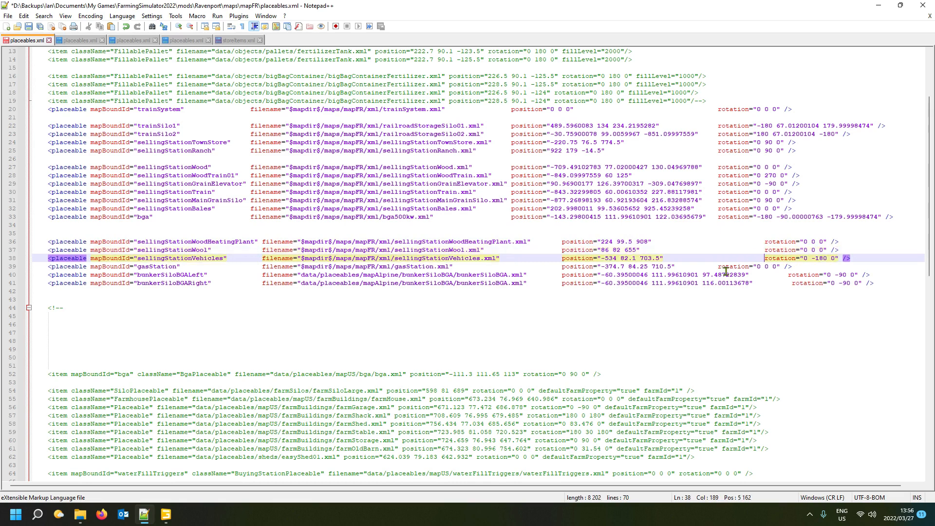
{"action": "left_click", "coordinate": [721, 267]}
{"action": "key", "text": "Tab"}
{"action": "key", "text": "Tab"}
{"action": "key", "text": "Tab"}
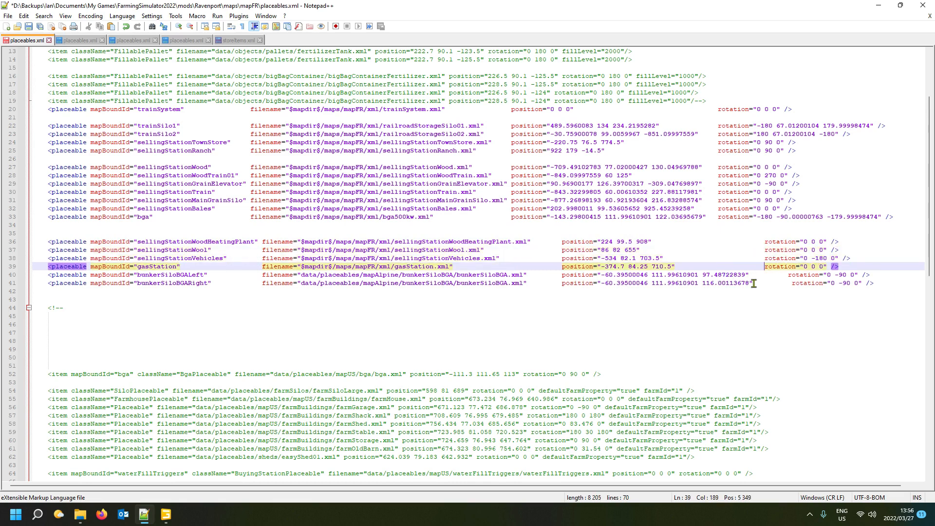
Remove the surplus spacing before rotation in the bunkerSiloBGALeft and bunkerSiloBGARight entries so they align with the lines above
{"action": "key", "text": "Down"}
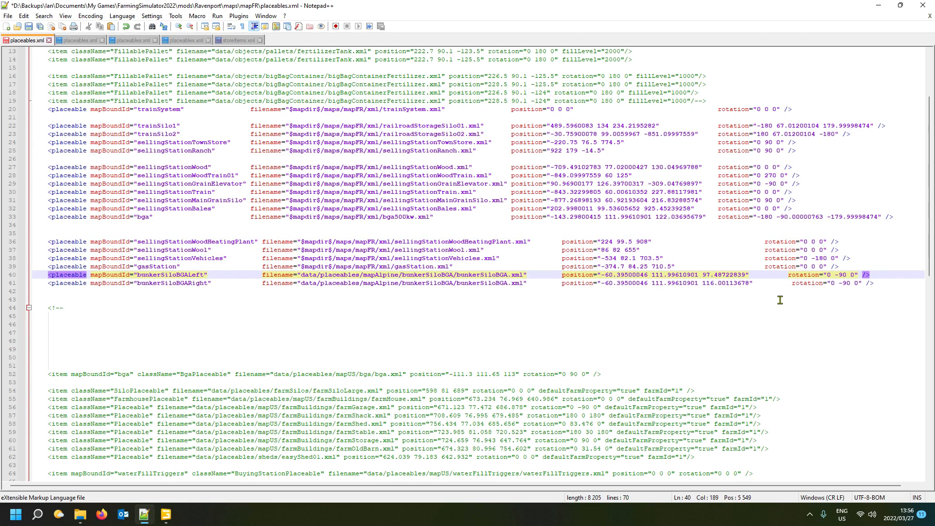
{"action": "key", "text": "Delete"}
{"action": "key", "text": "Delete"}
{"action": "key", "text": "Delete"}
{"action": "key", "text": "Delete"}
{"action": "key", "text": "Delete"}
{"action": "key", "text": "Delete"}
{"action": "key", "text": "Down"}
{"action": "key", "text": "Delete"}
{"action": "key", "text": "Delete"}
{"action": "key", "text": "Delete"}
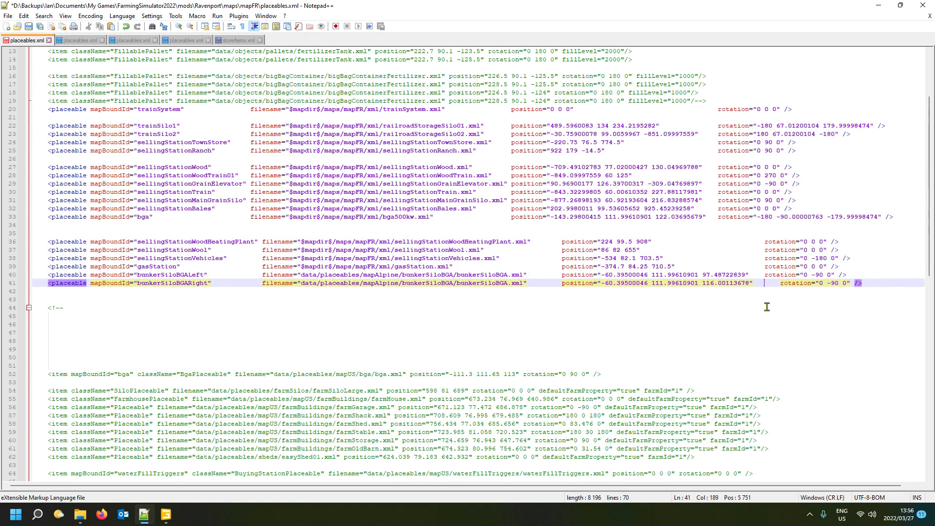
{"action": "key", "text": "Delete"}
{"action": "key", "text": "Delete"}
{"action": "key", "text": "Delete"}
{"action": "key", "text": "Delete"}
Switch back to GIANTS Editor and view the two silos in the yard
{"action": "left_click", "coordinate": [620, 275]}
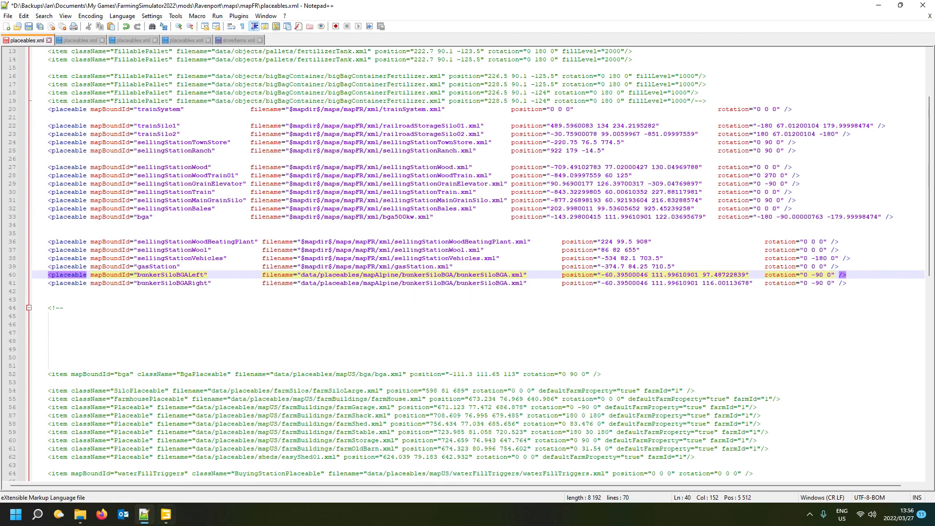
{"action": "mouse_move", "coordinate": [170, 514]}
{"action": "left_click", "coordinate": [175, 487]}
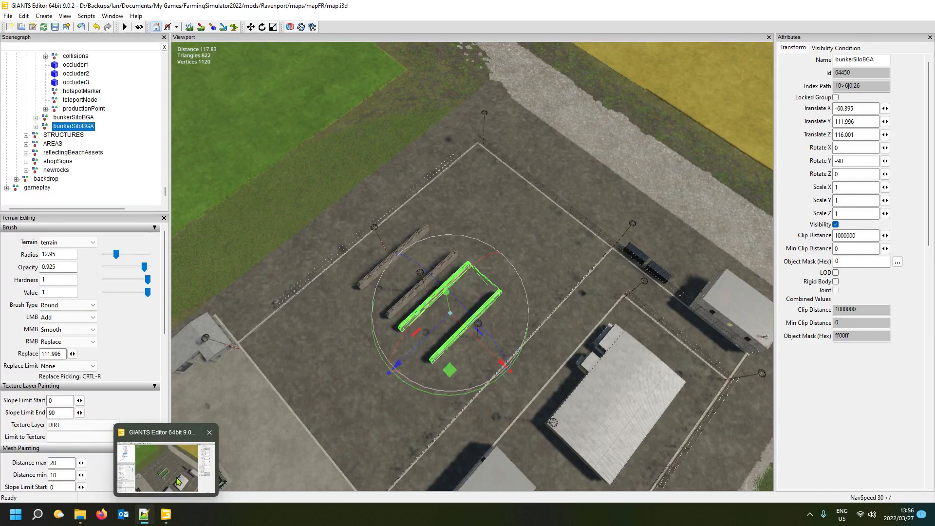
{"action": "scroll", "coordinate": [376, 386], "scroll_direction": "down", "scroll_amount": 5}
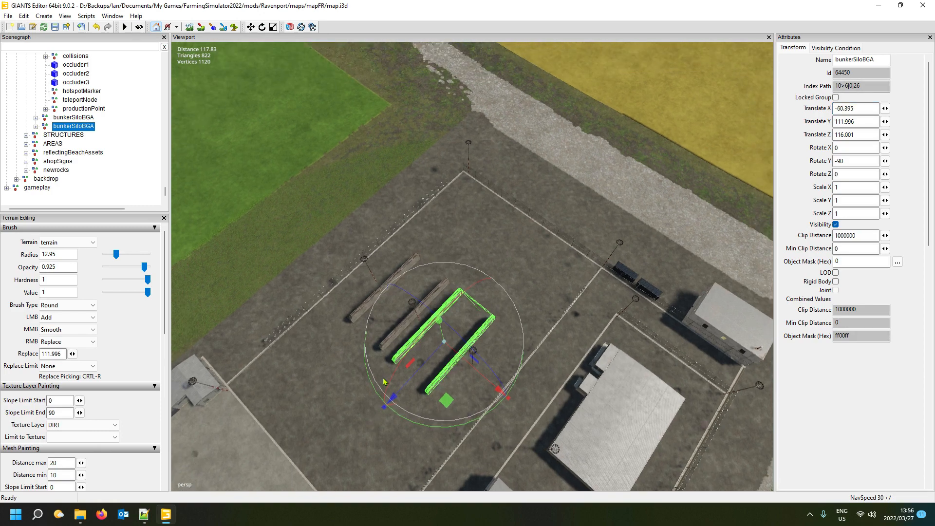
Start exporting the first bunkerSiloBGA with its files and browse to Ravenport/maps/mapFR/imported as the destination
{"action": "scroll", "coordinate": [375, 387], "scroll_direction": "up", "scroll_amount": 3}
{"action": "left_click_drag", "start_coordinate": [376, 387], "coordinate": [370, 384], "text": "alt"}
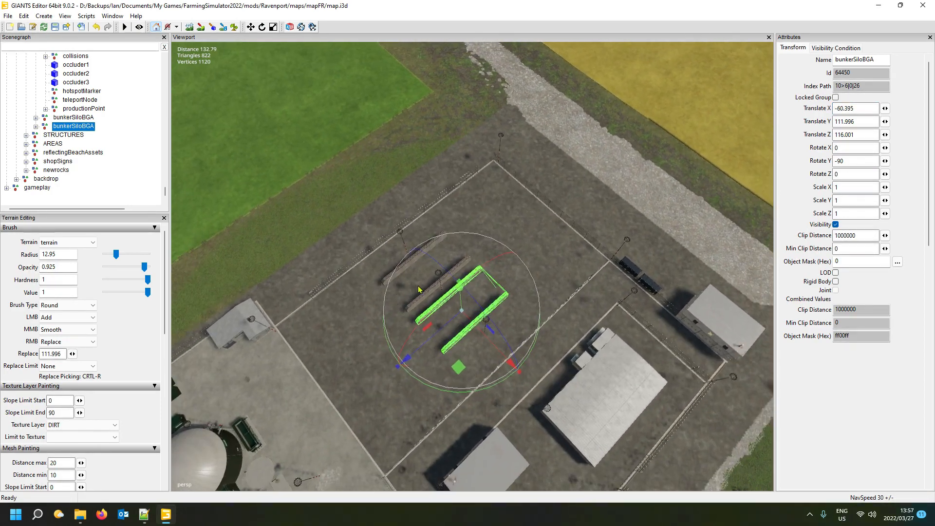
{"action": "left_click", "coordinate": [80, 118]}
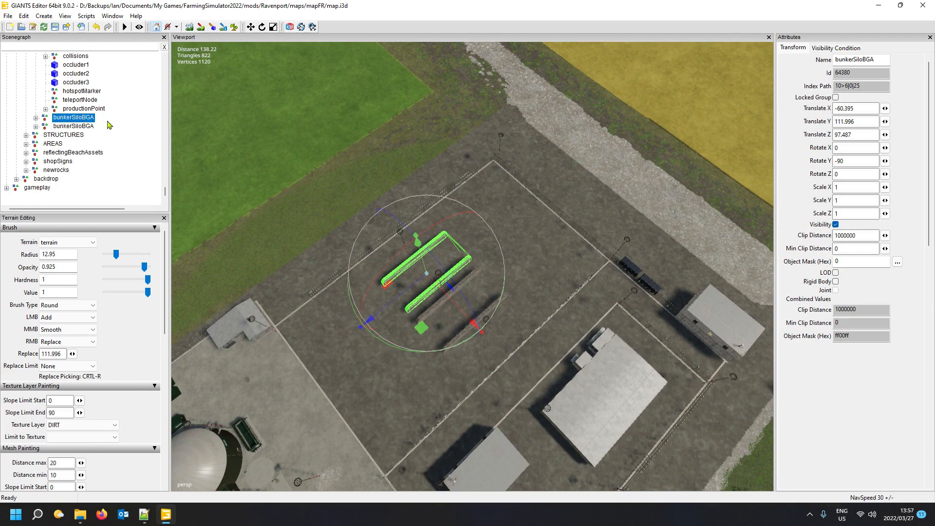
{"action": "left_click", "coordinate": [9, 18]}
{"action": "left_click", "coordinate": [50, 169]}
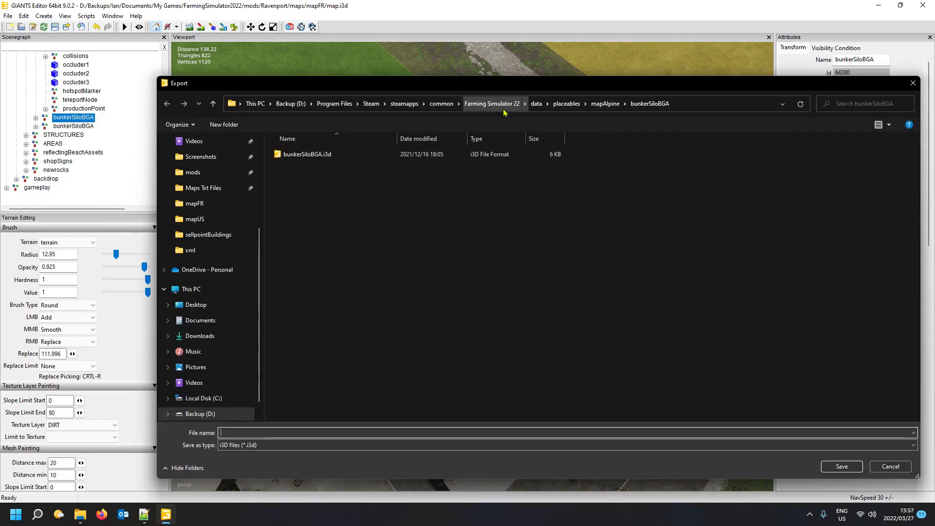
{"action": "left_click", "coordinate": [213, 174]}
{"action": "double_click", "coordinate": [295, 153]}
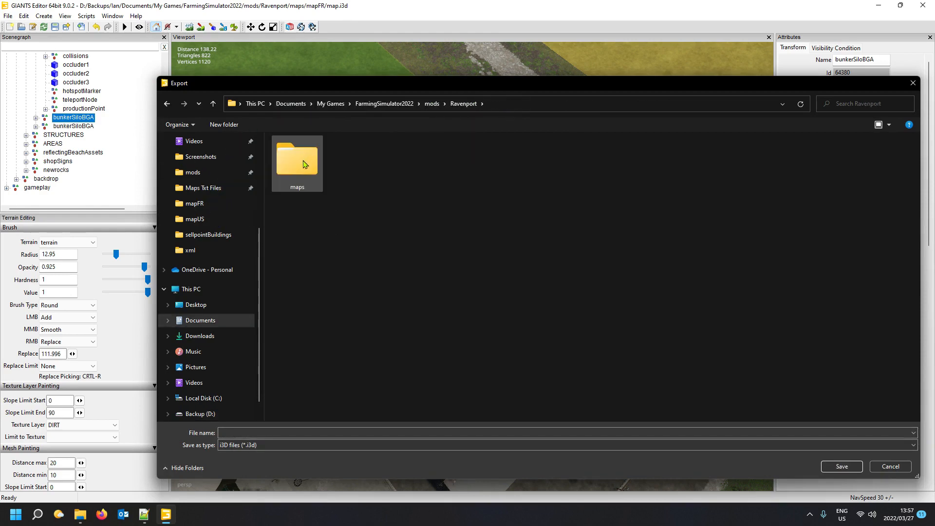
{"action": "double_click", "coordinate": [303, 164]}
{"action": "double_click", "coordinate": [292, 153]}
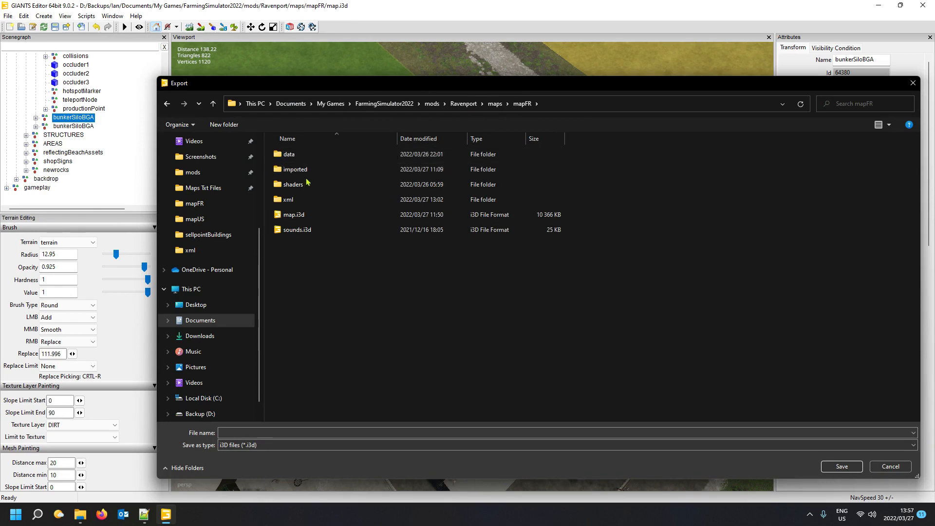
{"action": "double_click", "coordinate": [306, 171]}
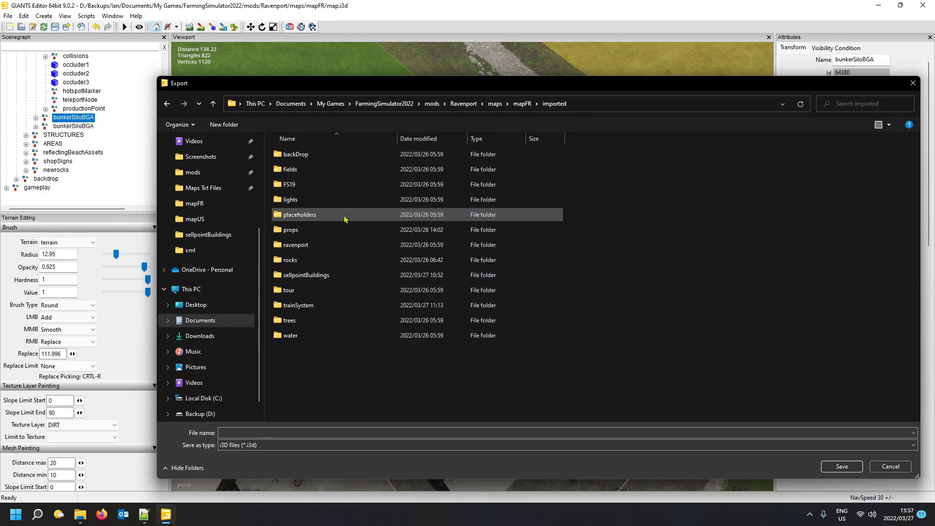
Create a new folder named bunkerSilo inside the imported folder
{"action": "right_click", "coordinate": [302, 383]}
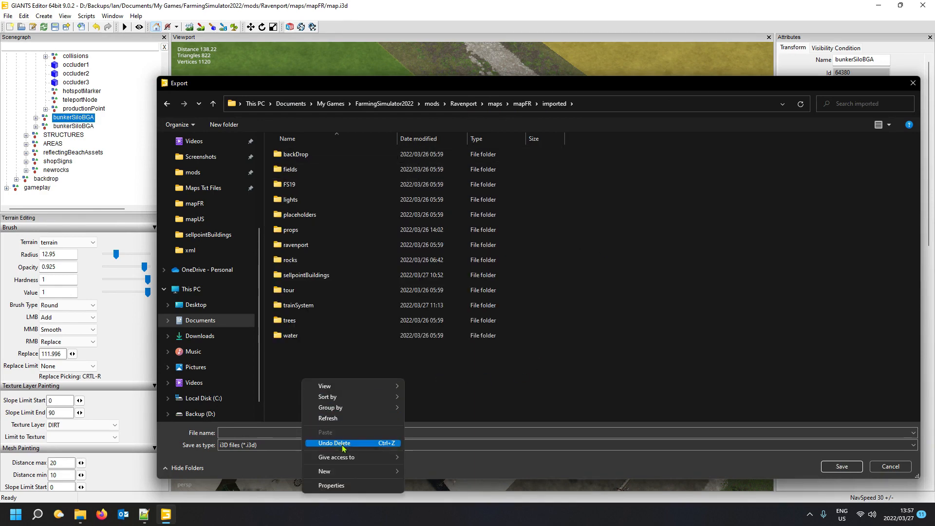
{"action": "mouse_move", "coordinate": [381, 472]}
{"action": "left_click", "coordinate": [452, 384]}
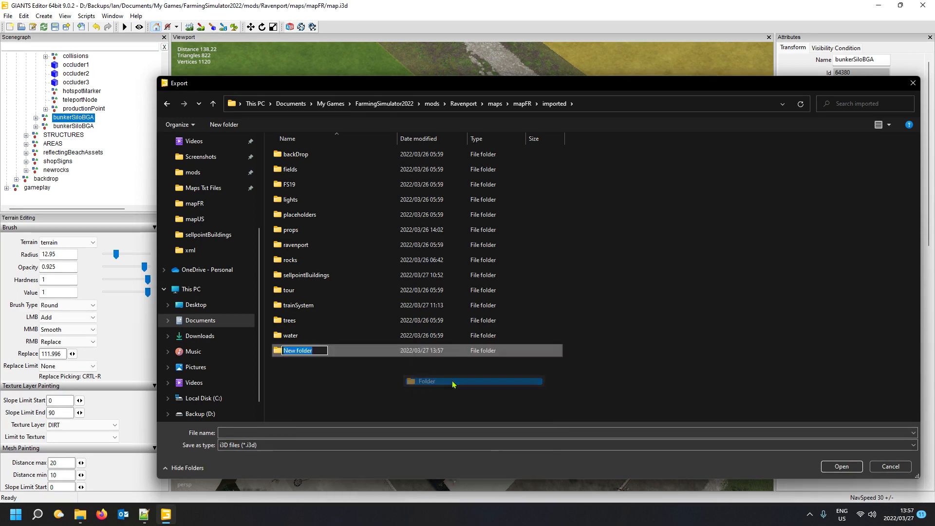
{"action": "type", "text": "bum"}
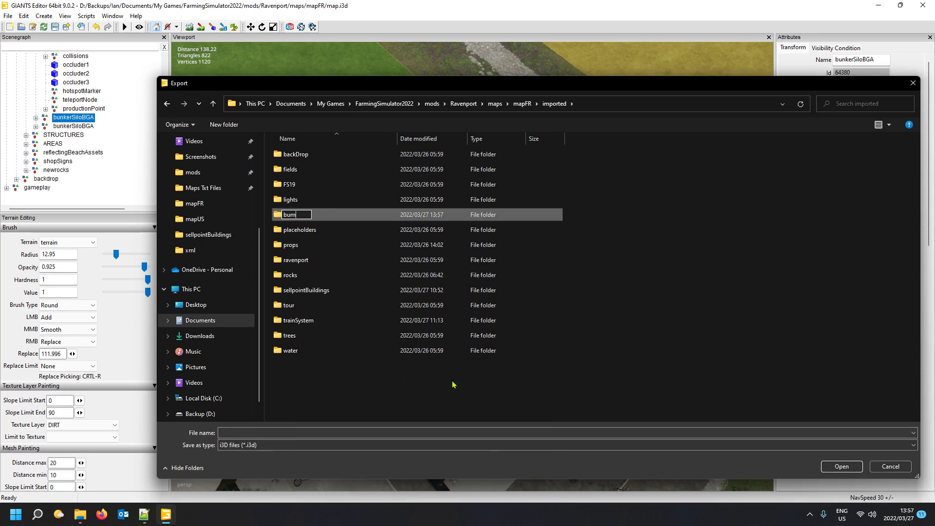
{"action": "key", "text": "BackSpace"}
{"action": "type", "text": "nkerSilo"}
{"action": "left_click", "coordinate": [481, 320]}
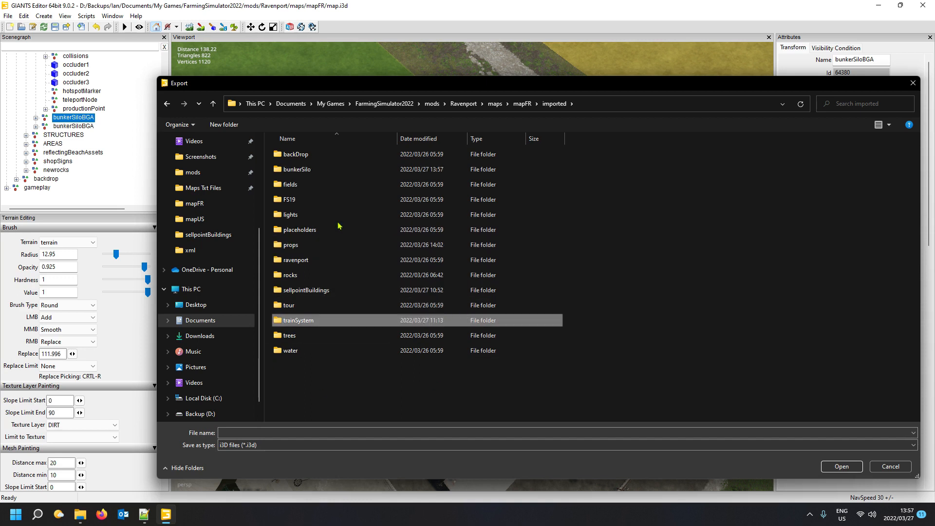
Export the silo as bunkerSilo into the bunkerSilo folder, getting the parent directory structure and keeping game relative paths
{"action": "double_click", "coordinate": [321, 169]}
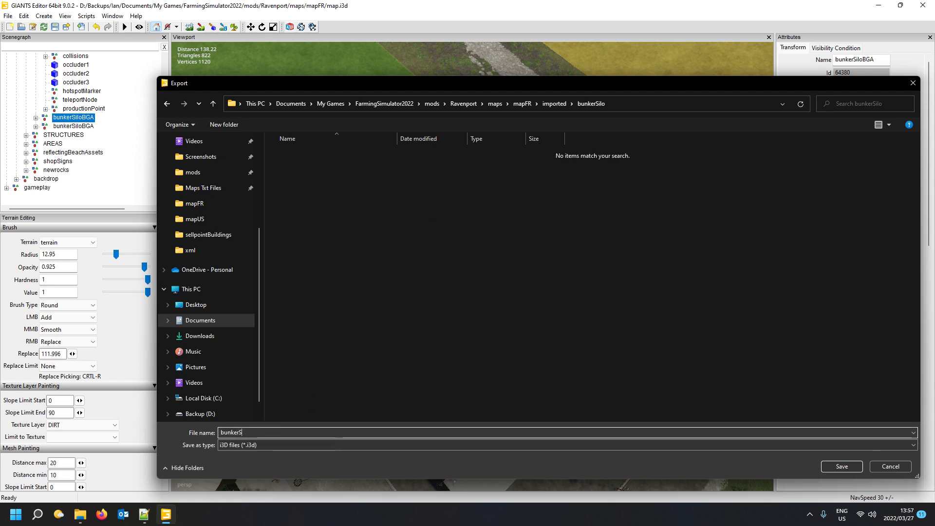
{"action": "type", "text": "bunkerSilo"}
{"action": "left_click", "coordinate": [845, 465]}
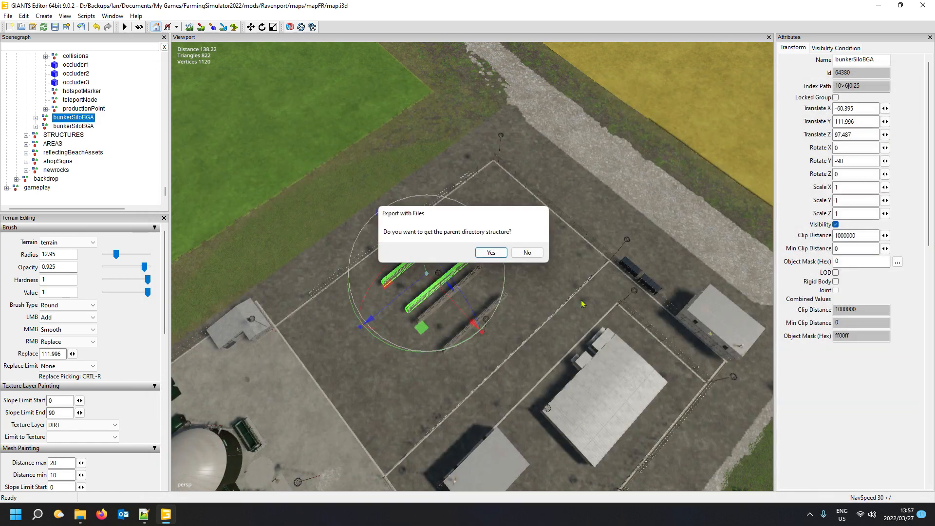
{"action": "left_click", "coordinate": [489, 253]}
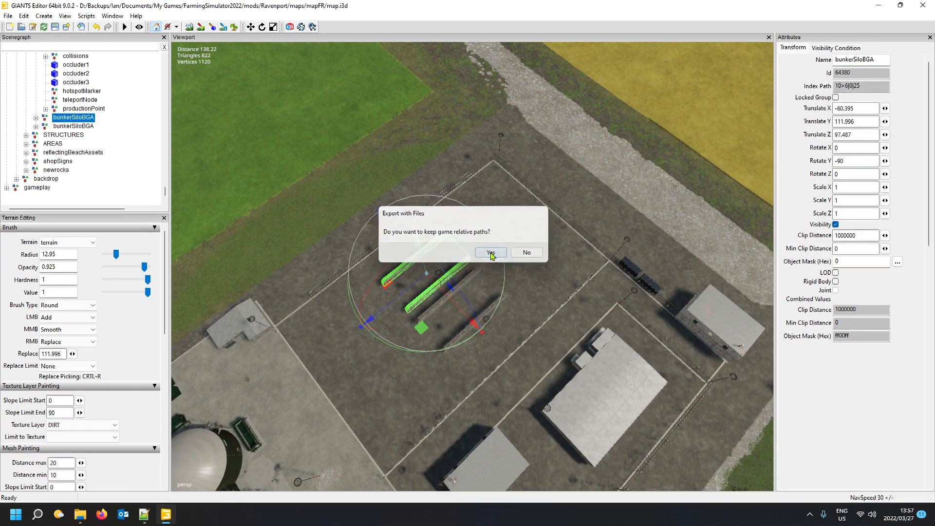
{"action": "left_click", "coordinate": [491, 252]}
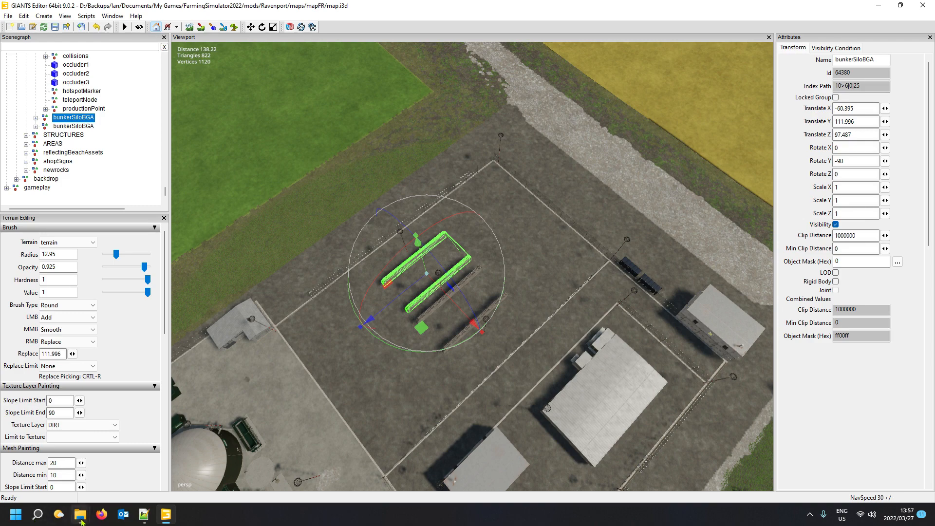
Switch to File Explorer, go up to Ravenport's mapFR folder and reopen its xml folder
{"action": "mouse_move", "coordinate": [83, 518]}
{"action": "left_click", "coordinate": [43, 458]}
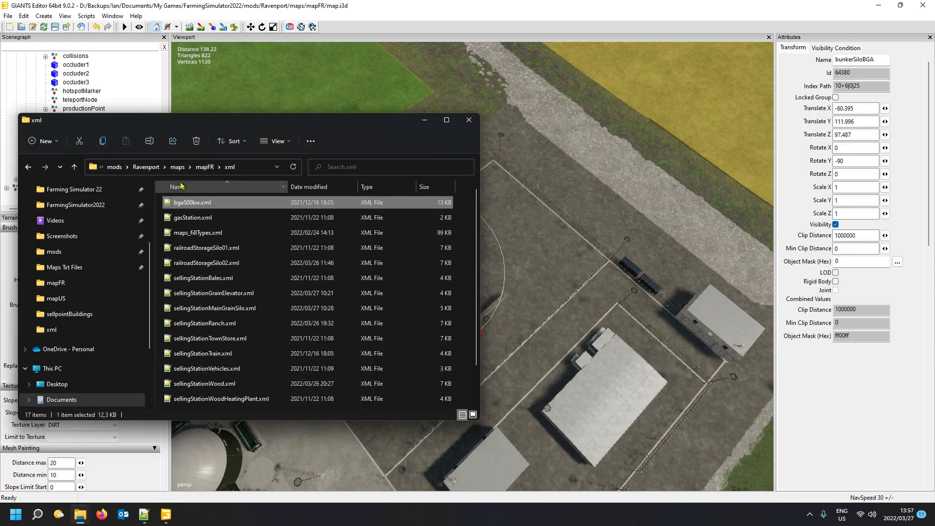
{"action": "left_click", "coordinate": [204, 167]}
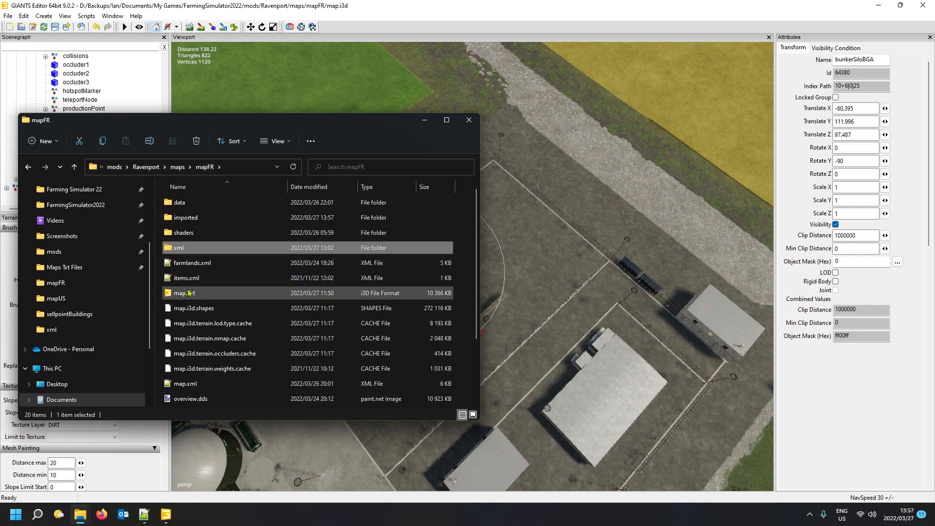
{"action": "double_click", "coordinate": [194, 252]}
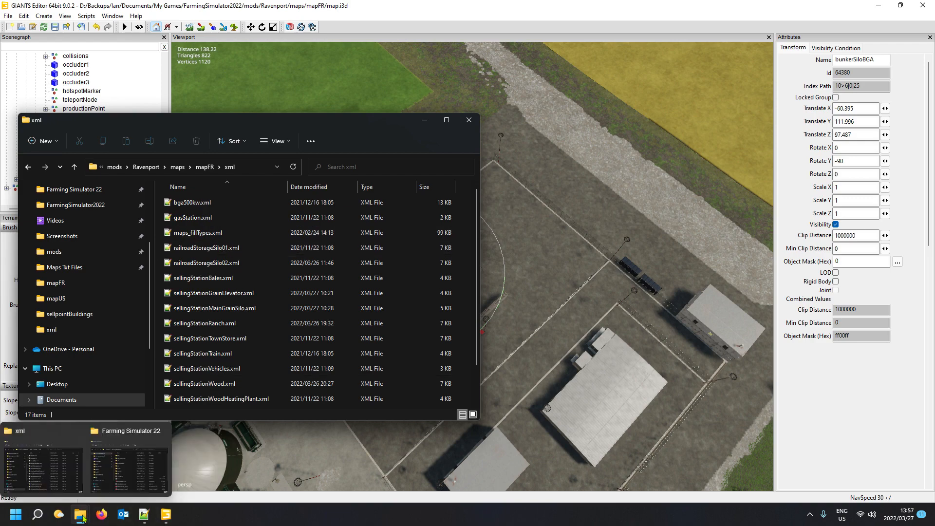
Browse the second File Explorer window, Farming Simulator 22, to data/placeables/mapAlpine/bunkerSiloBGA
{"action": "left_click", "coordinate": [133, 468]}
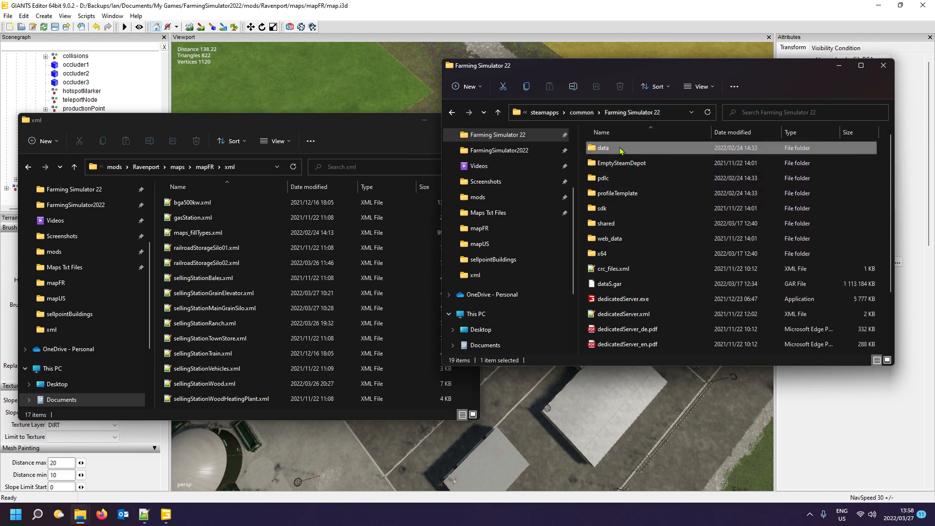
{"action": "double_click", "coordinate": [603, 148]}
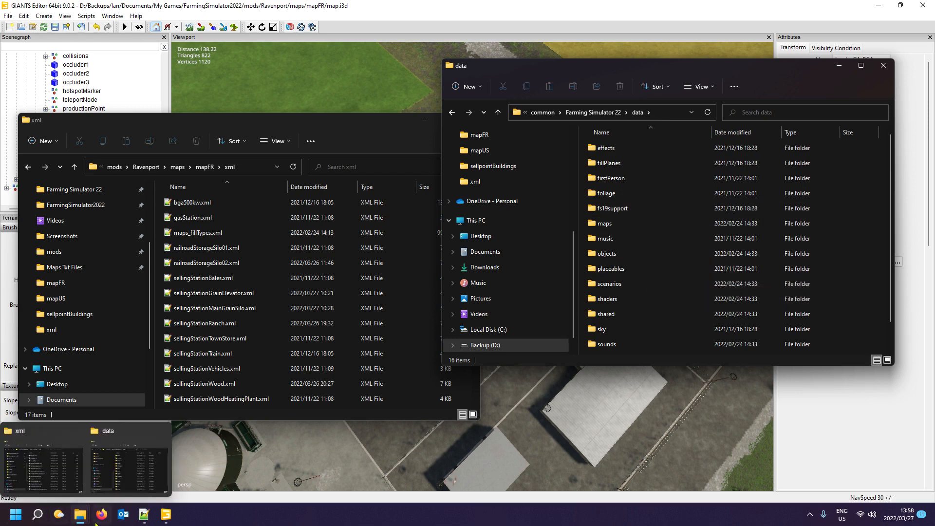
{"action": "mouse_move", "coordinate": [140, 520]}
{"action": "mouse_move", "coordinate": [135, 481]}
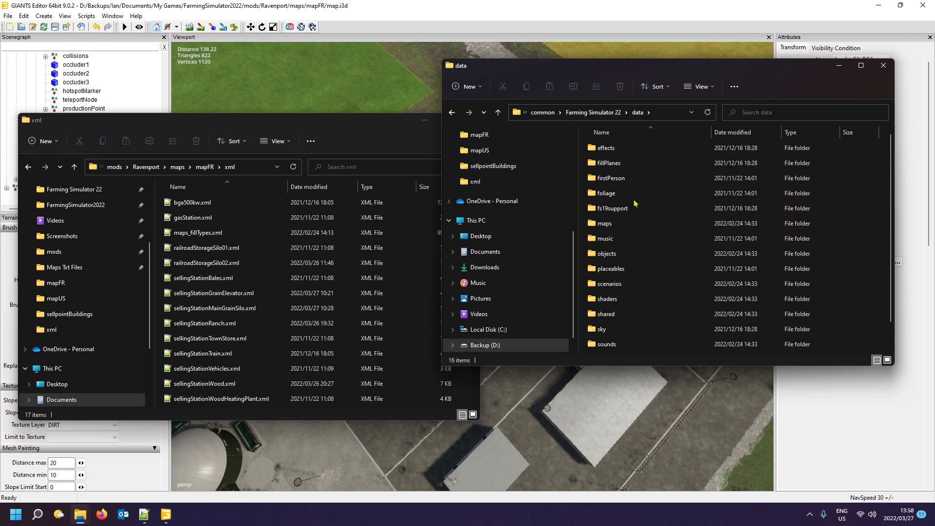
{"action": "double_click", "coordinate": [635, 269]}
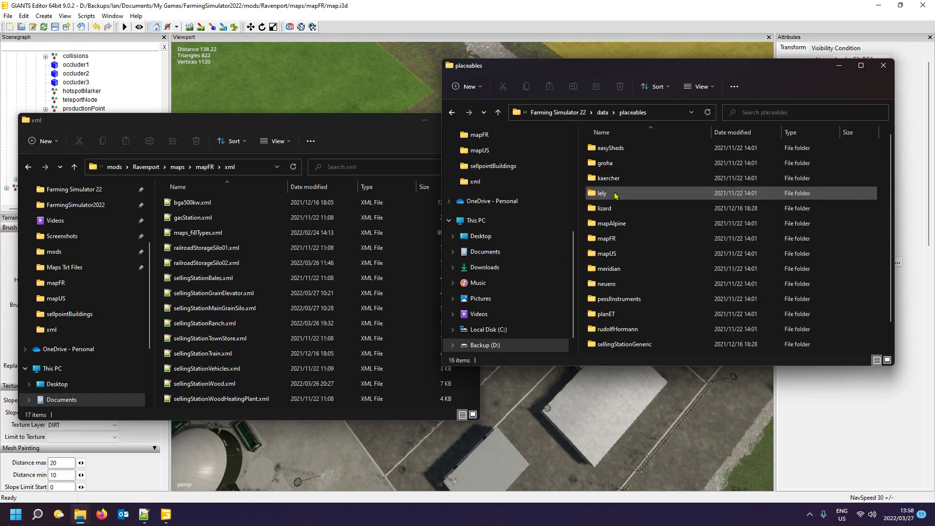
{"action": "double_click", "coordinate": [630, 226]}
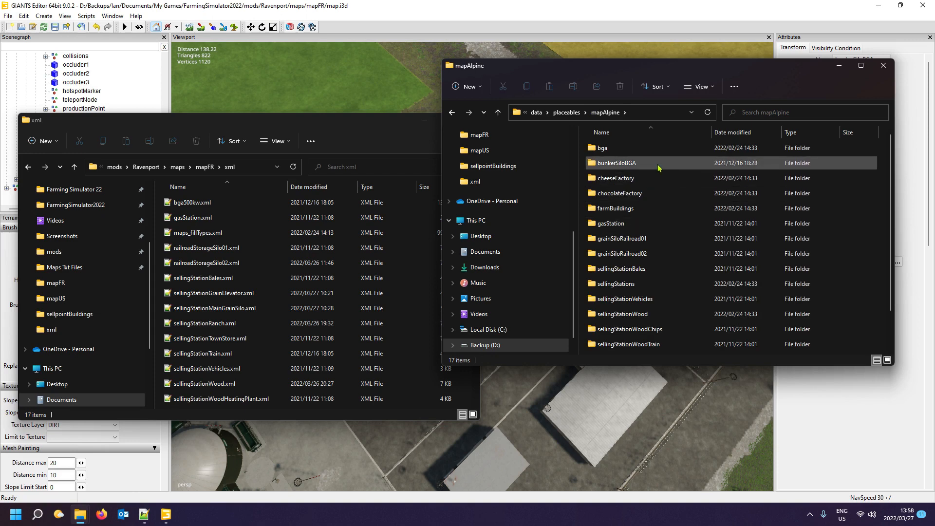
{"action": "double_click", "coordinate": [658, 167]}
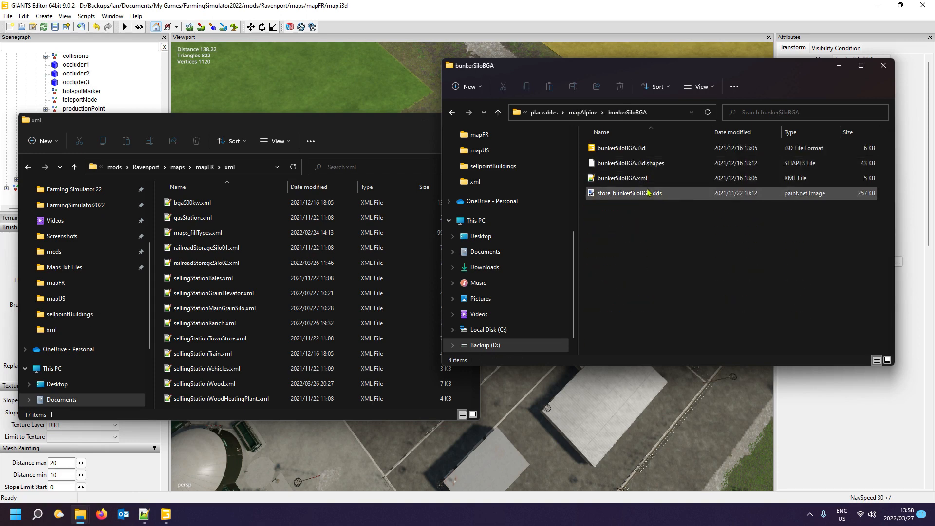
Copy bunkerSiloBGA.xml into Ravenport's mapFR xml folder and open the copy in Notepad++ at its base filename line
{"action": "left_click", "coordinate": [645, 179]}
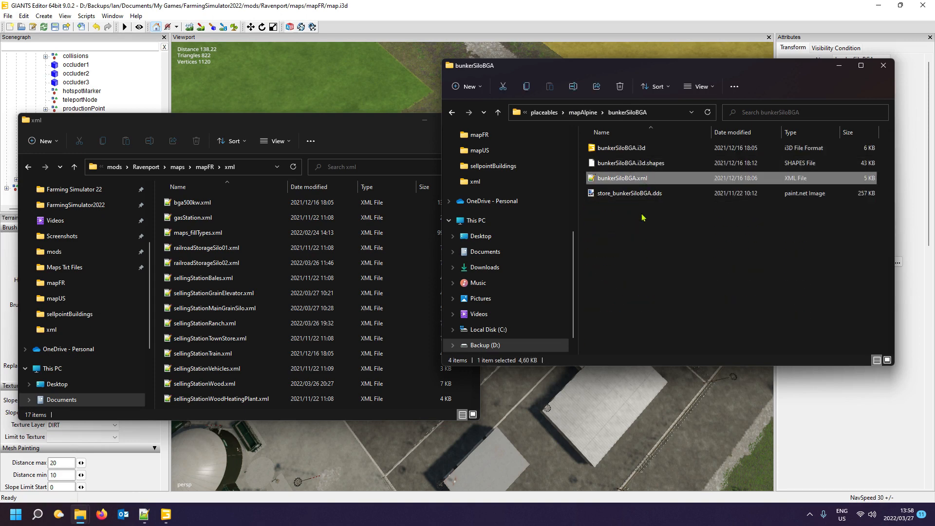
{"action": "left_click", "coordinate": [263, 123]}
{"action": "left_click", "coordinate": [250, 263]}
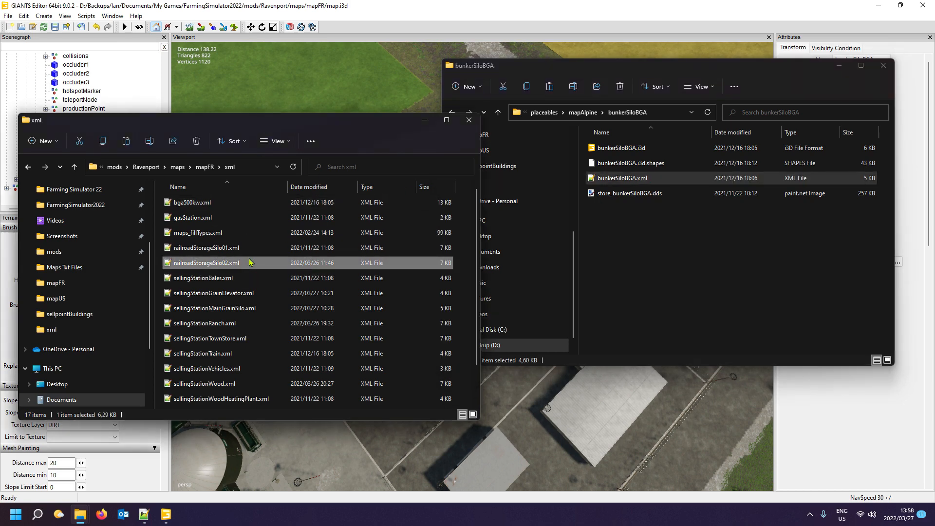
{"action": "key", "text": "ctrl+v"}
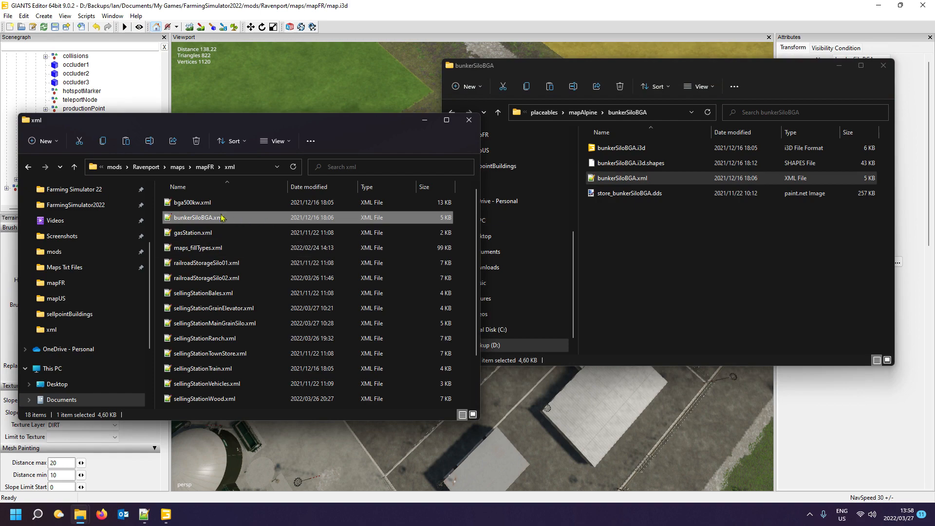
{"action": "double_click", "coordinate": [191, 220]}
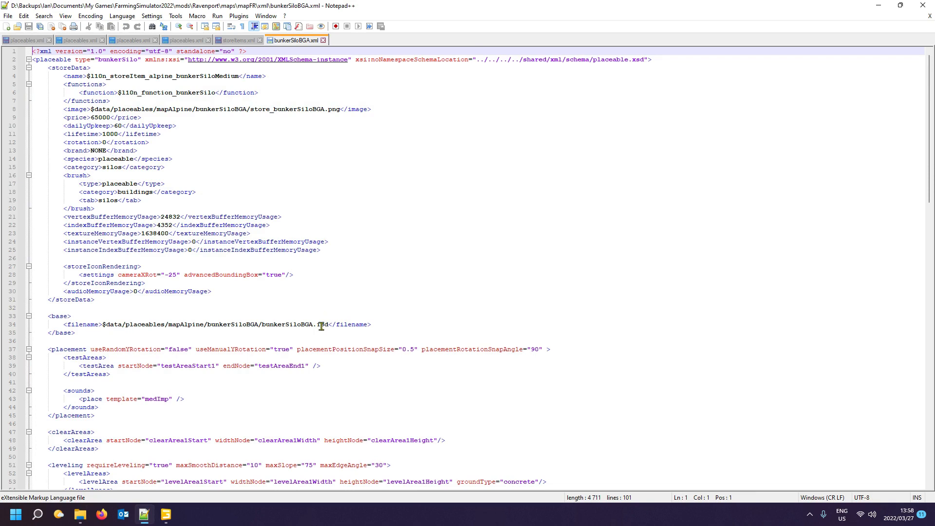
{"action": "left_click", "coordinate": [293, 325]}
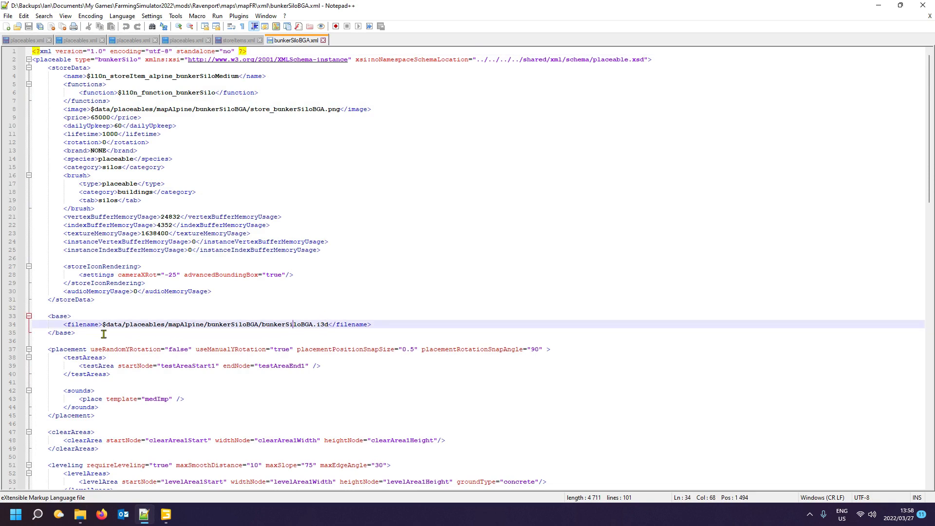
Return to File Explorer and open the bunkerSilo folder under mapFR/imported
{"action": "mouse_move", "coordinate": [79, 517]}
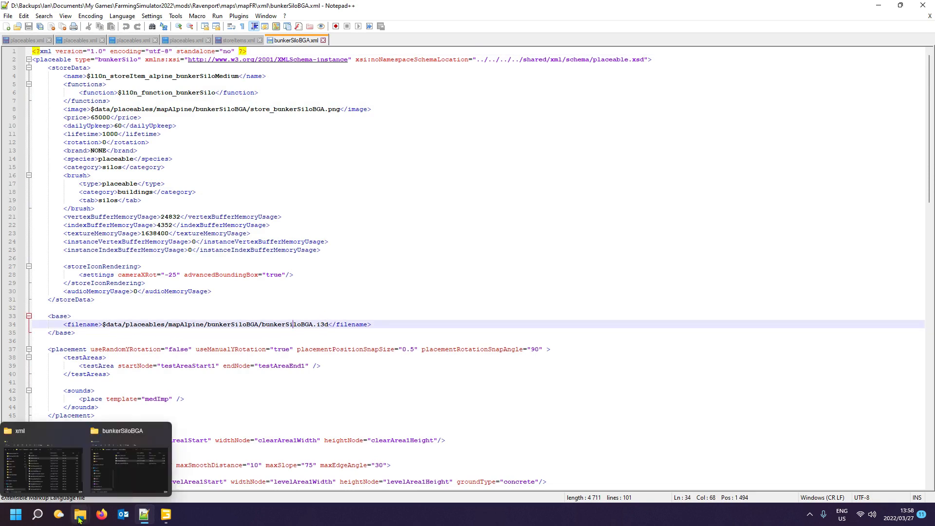
{"action": "left_click", "coordinate": [60, 475]}
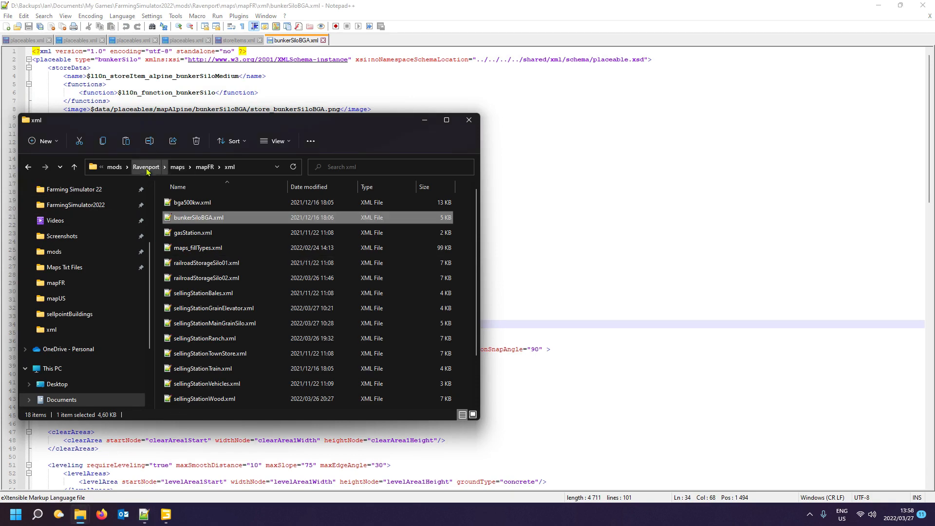
{"action": "left_click", "coordinate": [203, 168]}
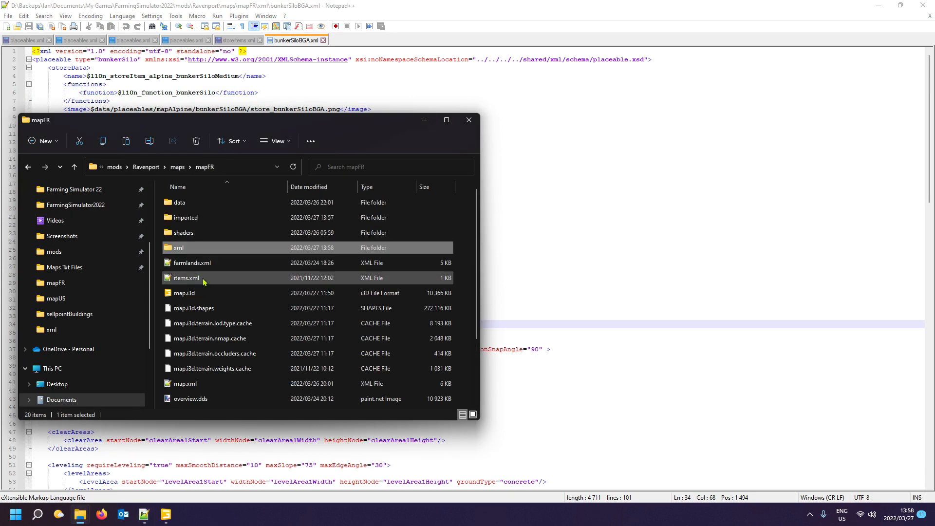
{"action": "double_click", "coordinate": [210, 217]}
{"action": "double_click", "coordinate": [201, 216]}
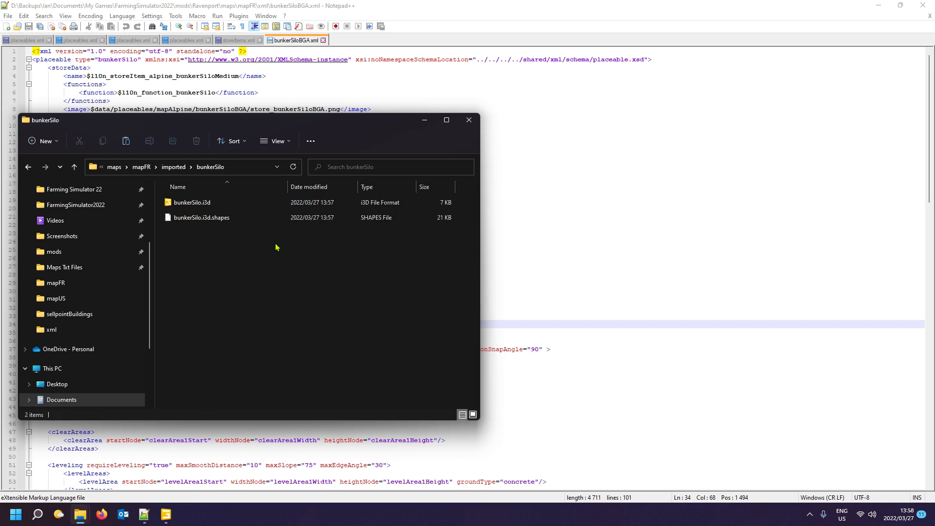
Copy the maps\mapFR\imported\bunkerSilo part of the folder path and switch back to bunkerSiloBGA.xml in Notepad++
{"action": "left_click", "coordinate": [245, 169]}
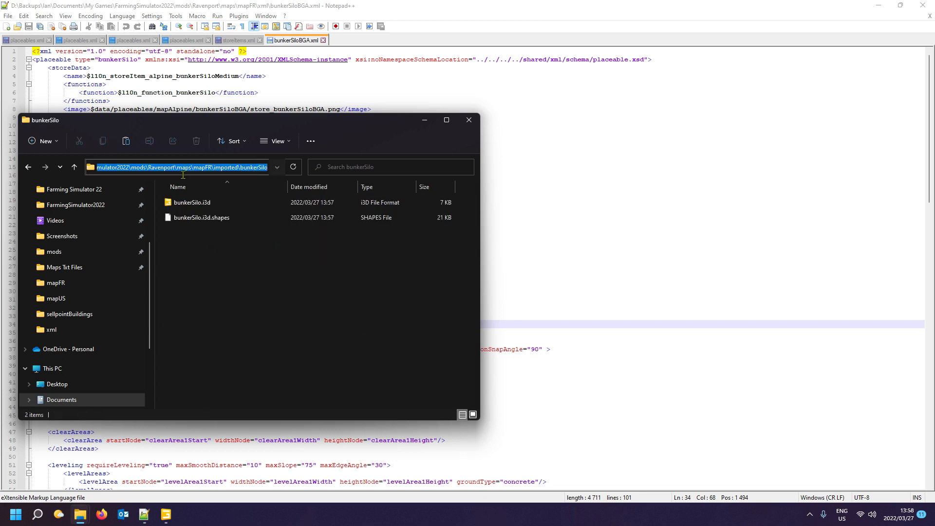
{"action": "left_click_drag", "start_coordinate": [177, 170], "coordinate": [331, 170]}
{"action": "key", "text": "ctrl+c"}
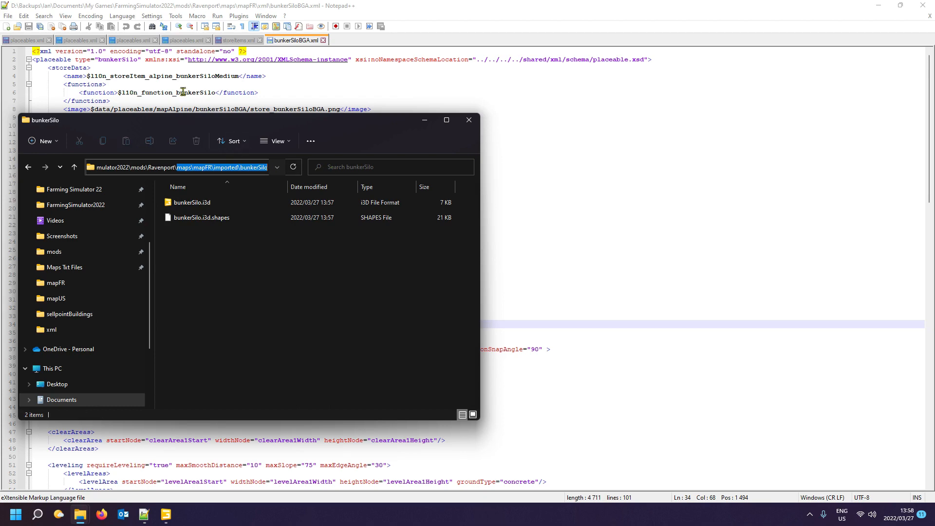
{"action": "left_click", "coordinate": [214, 8]}
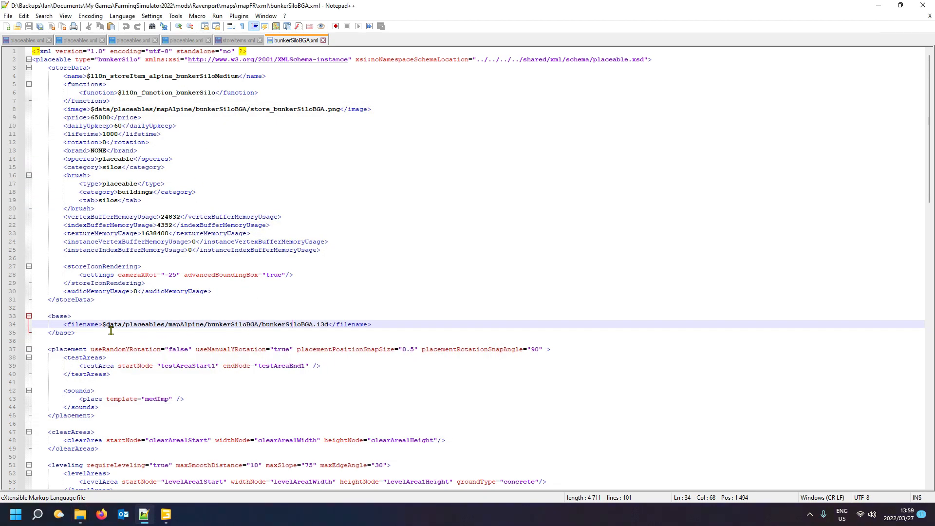
Replace the base filename's folder path with the copied one, written with forward slashes as maps/mapFR/imported/bunkerSilo
{"action": "left_click_drag", "start_coordinate": [110, 331], "coordinate": [265, 331]}
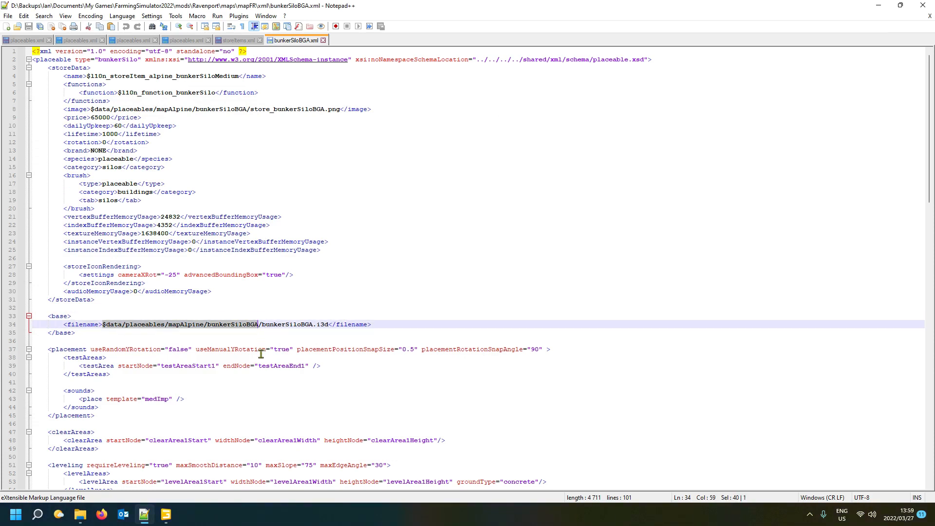
{"action": "key", "text": "ctrl+v"}
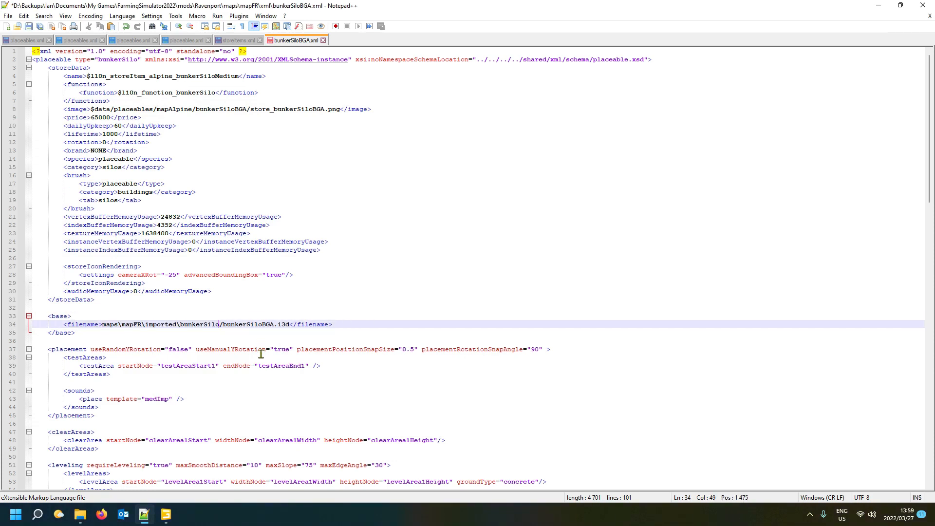
{"action": "left_click", "coordinate": [119, 325]}
{"action": "key", "text": "shift+Right"}
{"action": "type", "text": "/"}
{"action": "left_click", "coordinate": [142, 325]}
{"action": "key", "text": "shift+Right"}
{"action": "type", "text": "/"}
{"action": "left_click", "coordinate": [179, 325]}
{"action": "key", "text": "shift+Right"}
{"action": "type", "text": "/"}
Check the exported model's name in the bunkerSilo folder and change the base filename's file to bunkerSilo.i3d
{"action": "mouse_move", "coordinate": [83, 520]}
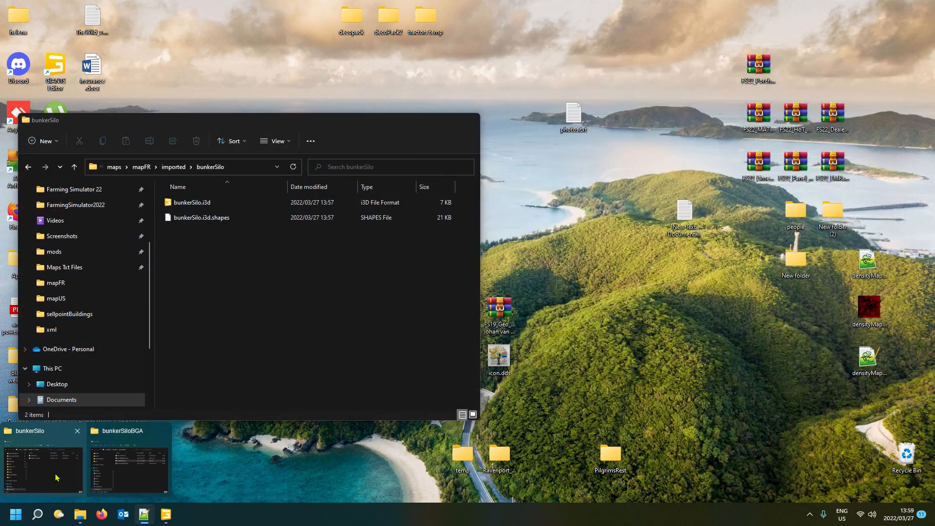
{"action": "left_click", "coordinate": [43, 465]}
{"action": "left_click", "coordinate": [193, 204]}
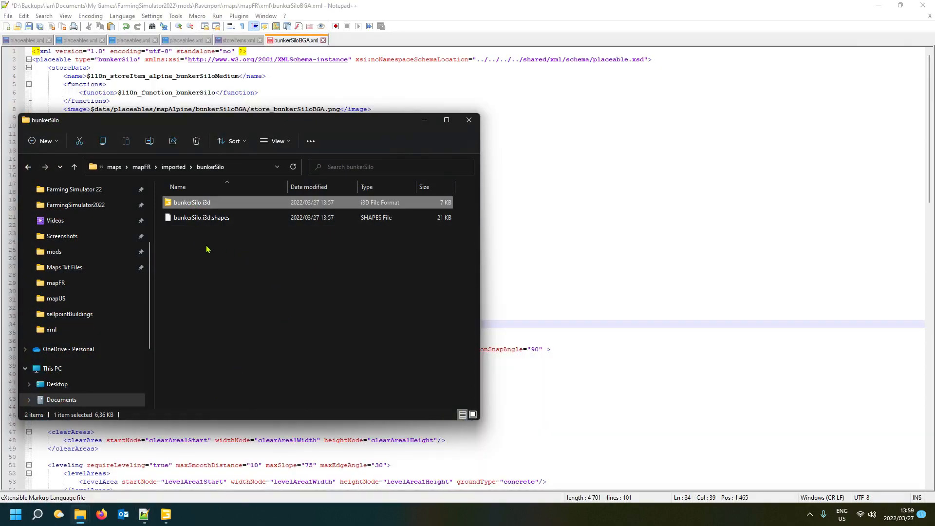
{"action": "key", "text": "F2"}
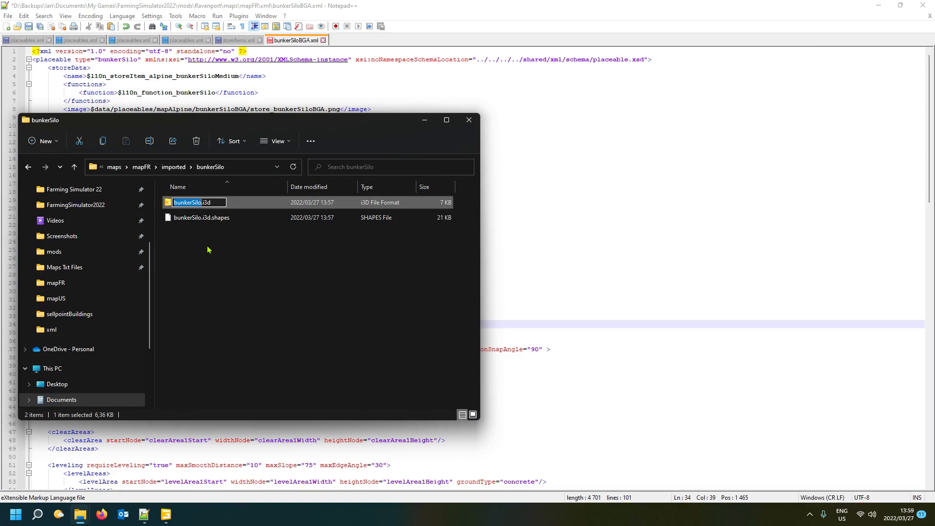
{"action": "left_click", "coordinate": [289, 10]}
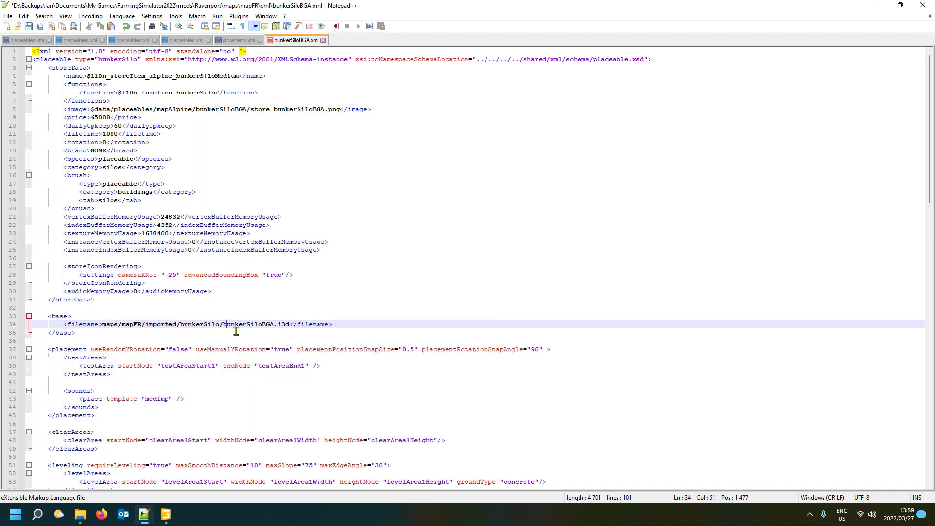
{"action": "double_click", "coordinate": [232, 324]}
{"action": "type", "text": "bunkerSilo"}
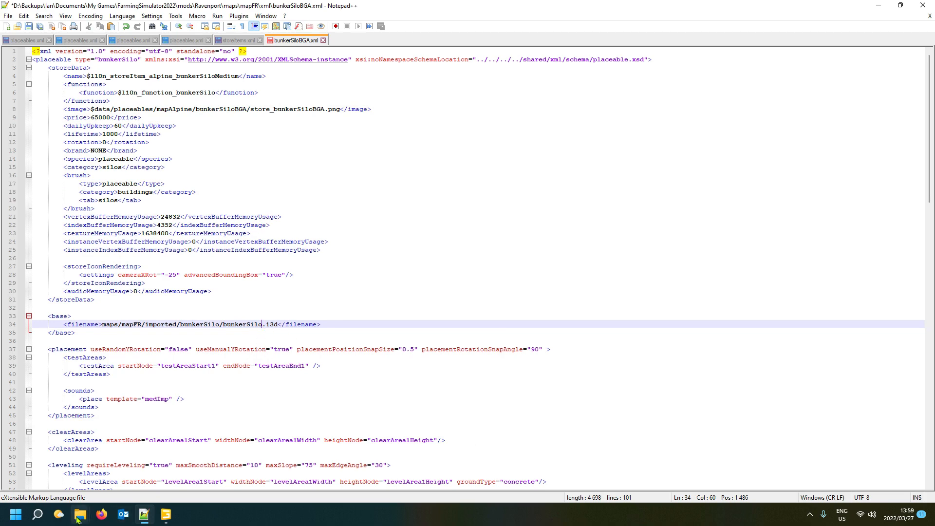
Recheck the exported model's file name in File Explorer, then save and close bunkerSiloBGA.xml in Notepad++
{"action": "mouse_move", "coordinate": [80, 519]}
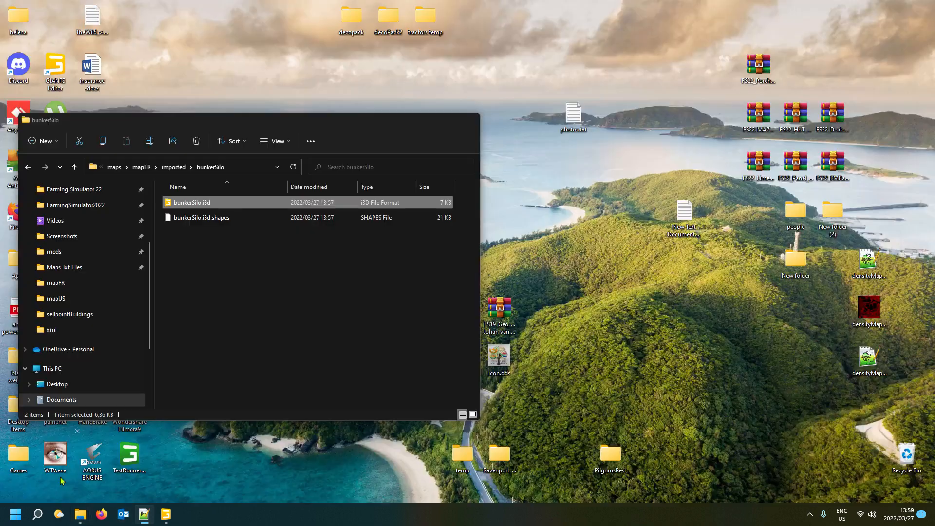
{"action": "left_click", "coordinate": [43, 462]}
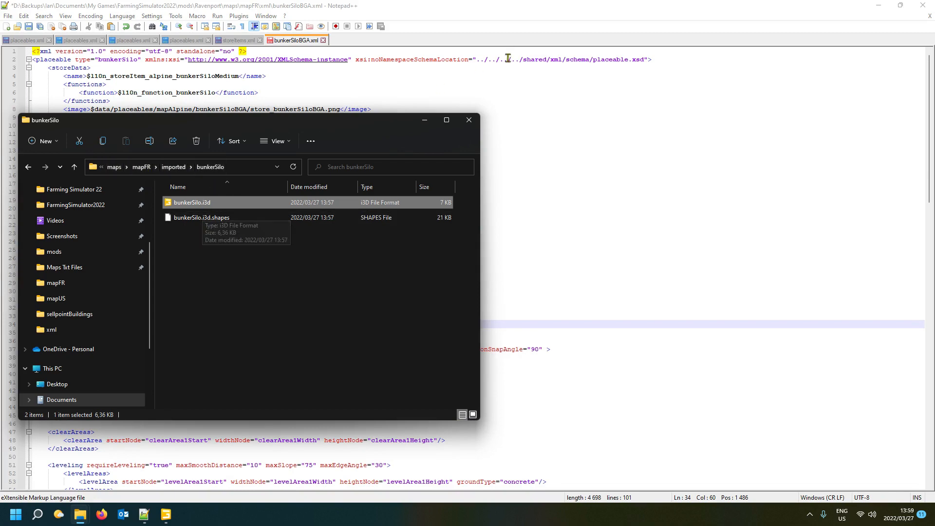
{"action": "left_click", "coordinate": [451, 18]}
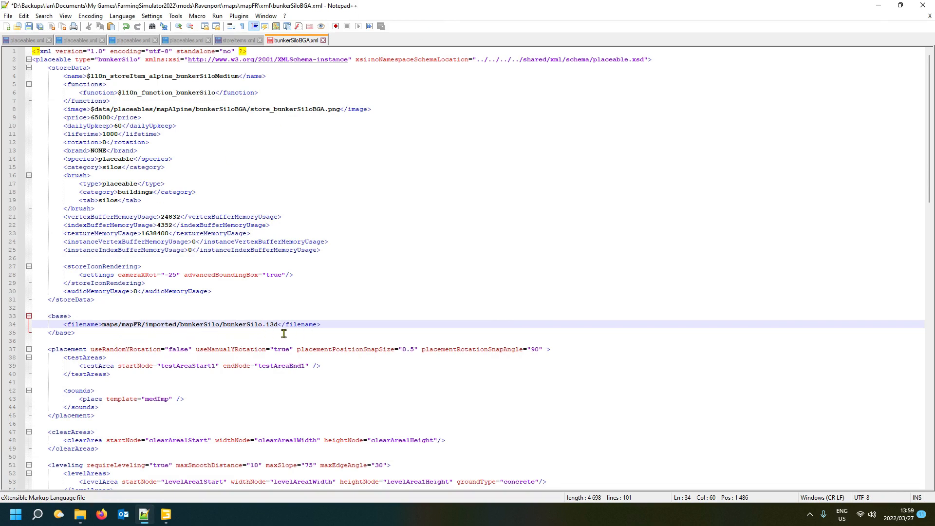
{"action": "left_click", "coordinate": [28, 26]}
{"action": "left_click", "coordinate": [324, 41]}
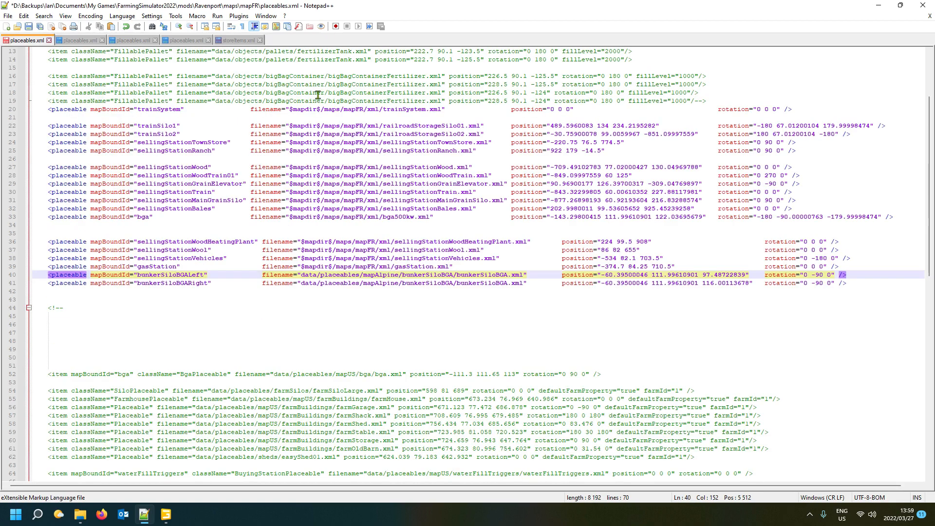
Replace the data/placeables folder path of both bunkerSiloBGA entries in placeables.xml with $mapdir$/maps/mapFR/xml, copied from the gasStation line
{"action": "left_click", "coordinate": [354, 278]}
{"action": "left_click_drag", "start_coordinate": [301, 267], "coordinate": [392, 282]}
{"action": "key", "text": "ctrl+c"}
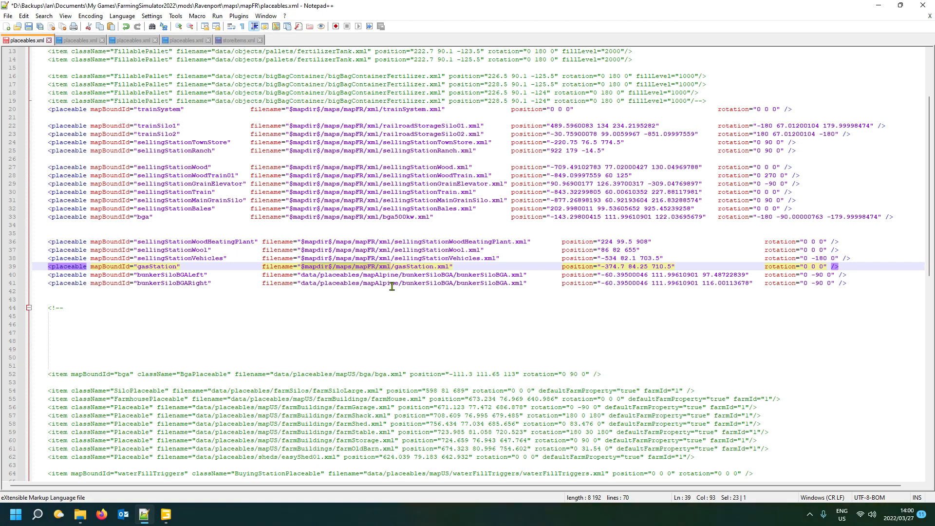
{"action": "left_click_drag", "start_coordinate": [301, 274], "coordinate": [457, 280]}
{"action": "key", "text": "ctrl+v"}
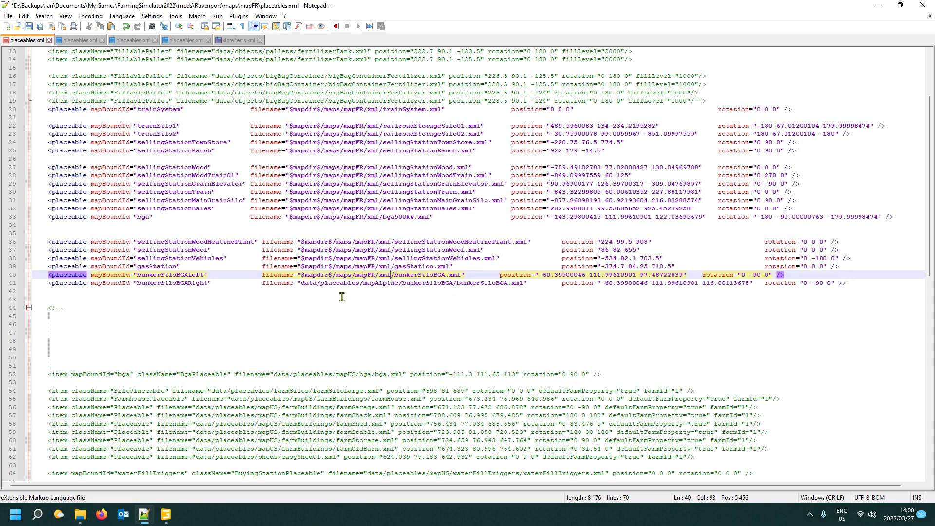
{"action": "left_click_drag", "start_coordinate": [300, 291], "coordinate": [459, 292]}
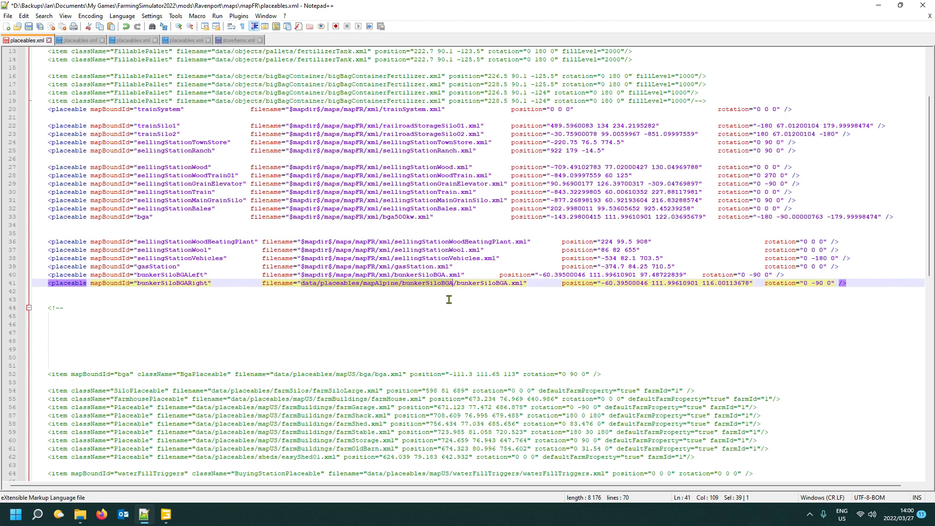
{"action": "key", "text": "ctrl+v"}
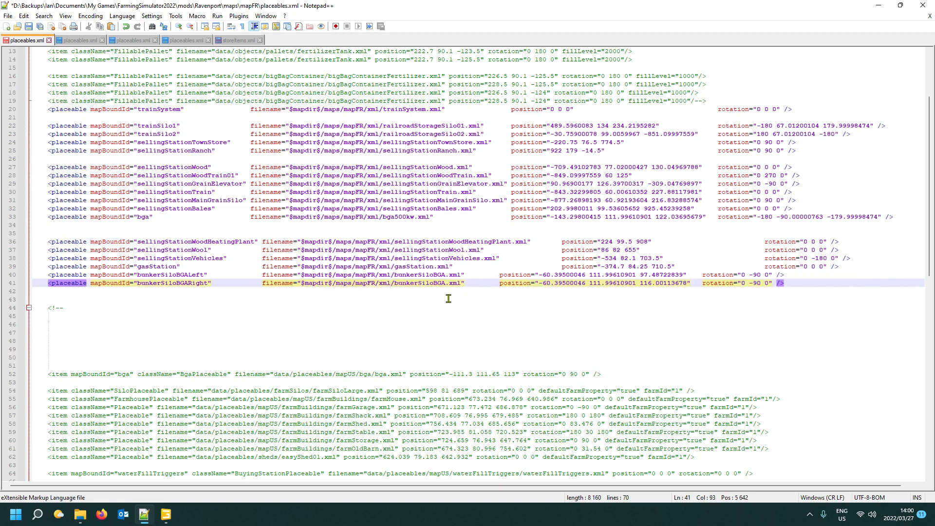
Indent the position and rotation attributes of both bunkerSiloBGA lines to align with the entries above
{"action": "left_click", "coordinate": [598, 285]}
{"action": "left_click", "coordinate": [501, 275]}
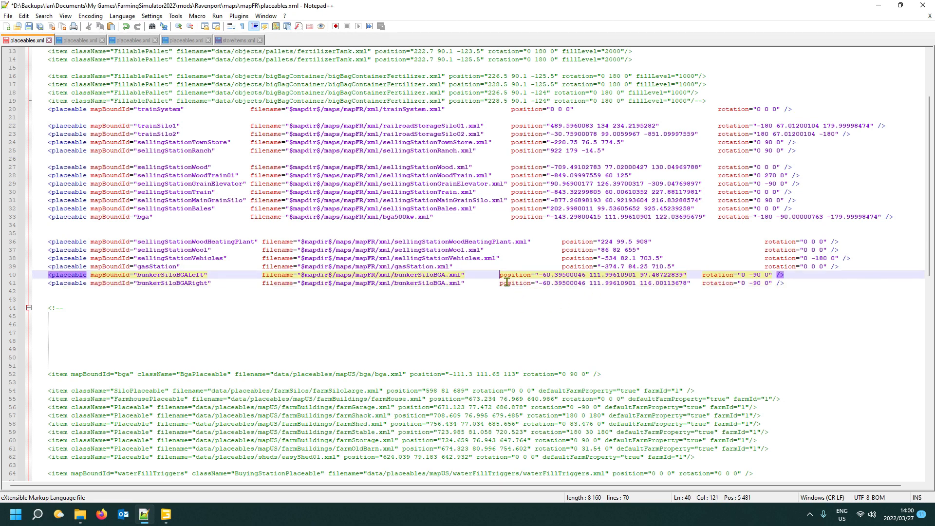
{"action": "key", "text": "Tab"}
{"action": "key", "text": "Tab"}
{"action": "key", "text": "Tab"}
{"action": "key", "text": "Tab"}
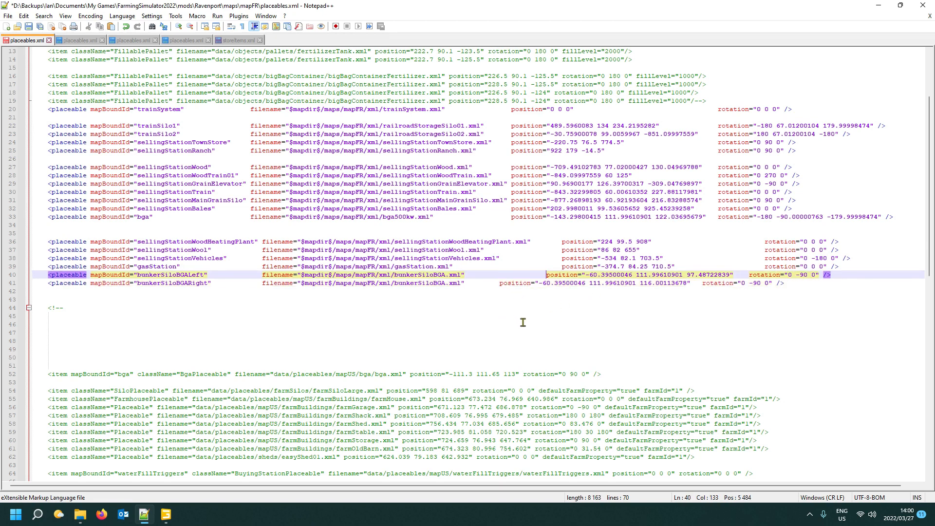
{"action": "left_click", "coordinate": [499, 284]}
{"action": "key", "text": "Tab"}
{"action": "key", "text": "Tab"}
{"action": "key", "text": "Tab"}
{"action": "key", "text": "Tab"}
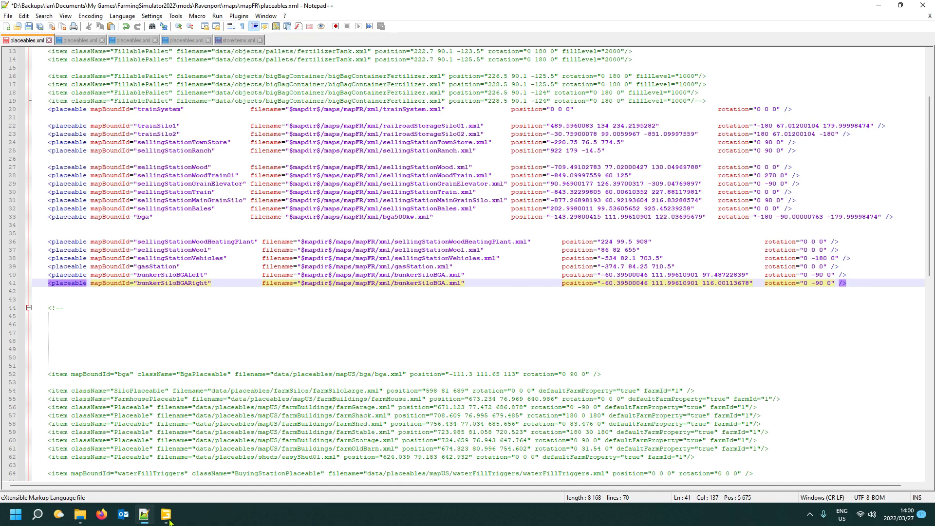
Copy maps/mapFR/xml/bunkerSiloBGA.xml from the bunkerSiloBGALeft entry and paste it over the first commented gasStation.xml path in storeItems.xml
{"action": "mouse_move", "coordinate": [168, 520]}
{"action": "left_click", "coordinate": [181, 476]}
{"action": "key", "text": "alt+Tab"}
{"action": "left_click", "coordinate": [343, 284]}
{"action": "left_click_drag", "start_coordinate": [343, 278], "coordinate": [463, 277]}
{"action": "key", "text": "ctrl+c"}
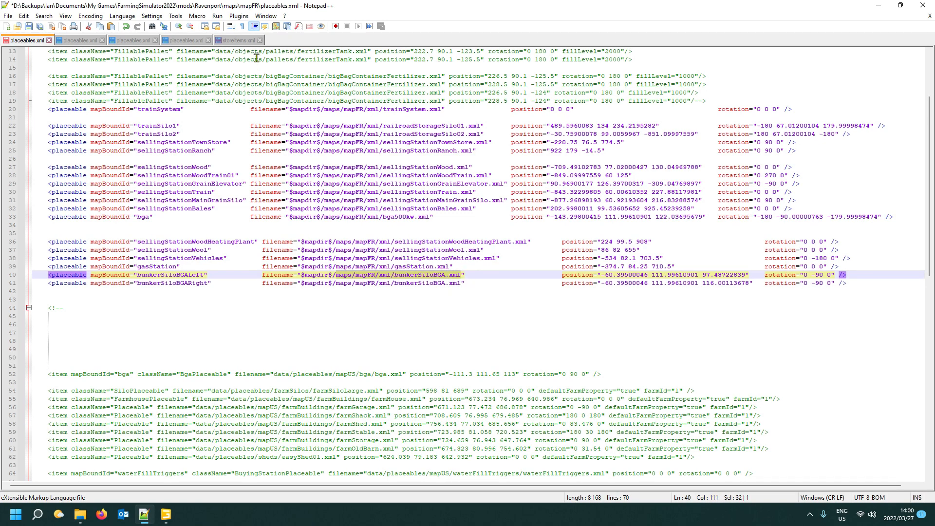
{"action": "left_click", "coordinate": [246, 41]}
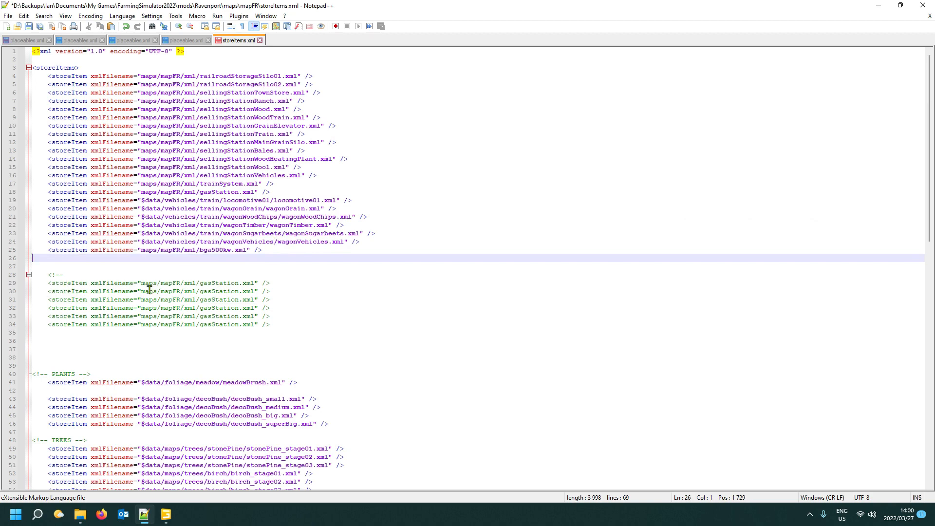
{"action": "left_click_drag", "start_coordinate": [141, 284], "coordinate": [256, 285]}
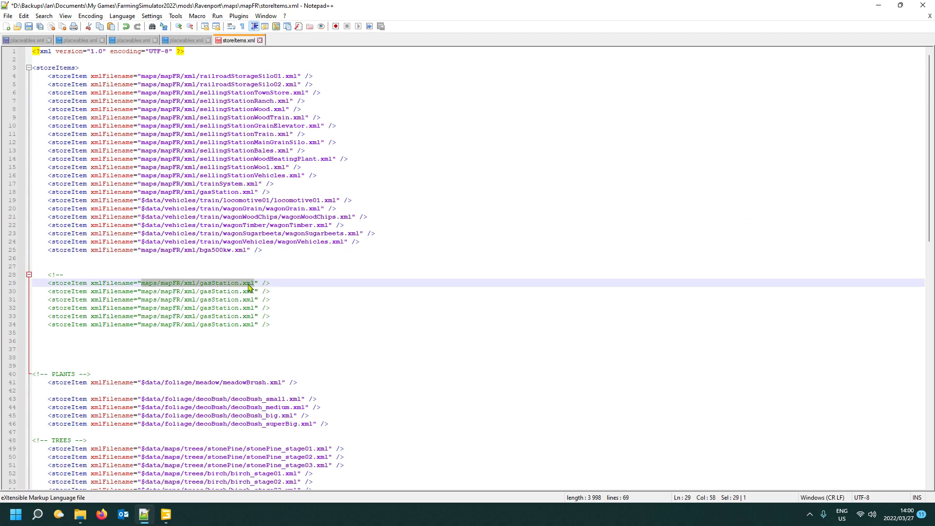
{"action": "key", "text": "ctrl+v"}
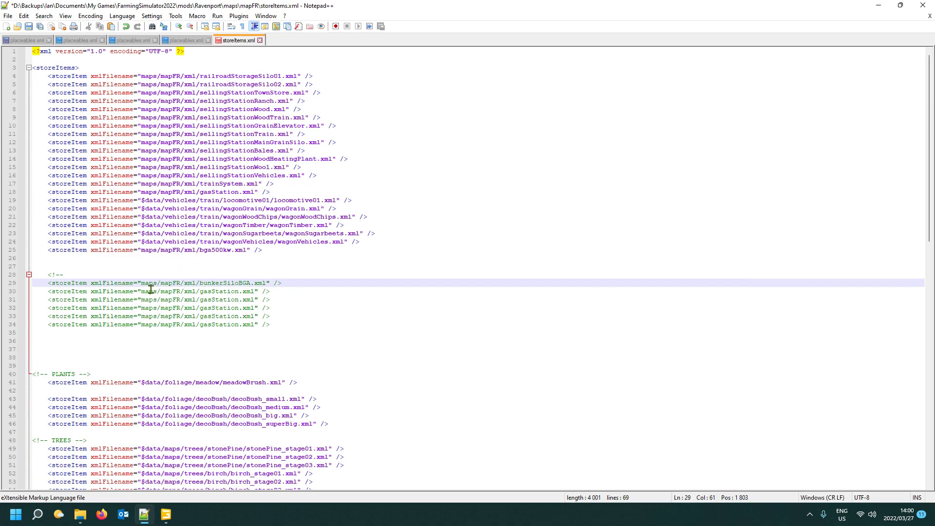
Move the bunkerSiloBGA.xml storeItem line out of the comment block to directly below the bga500kw.xml entry
{"action": "left_click", "coordinate": [30, 285]}
{"action": "key", "text": "ctrl+c"}
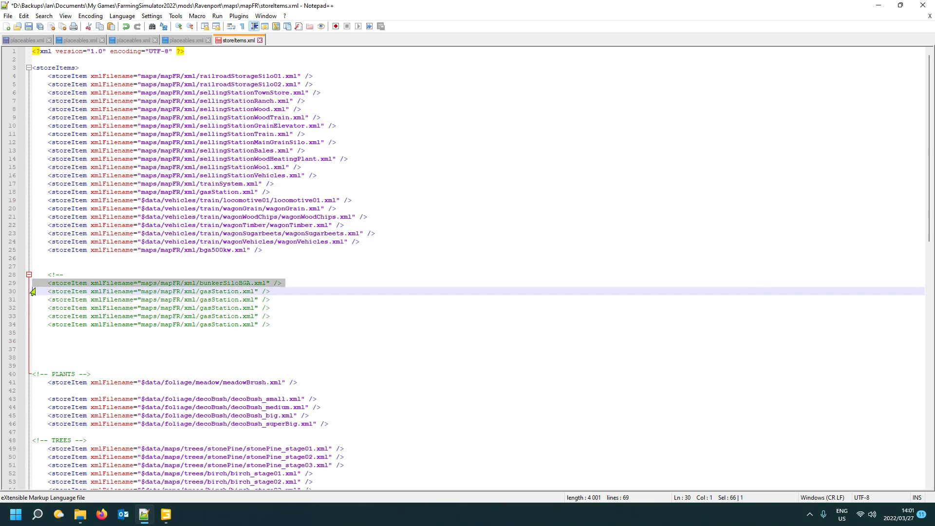
{"action": "key", "text": "Delete"}
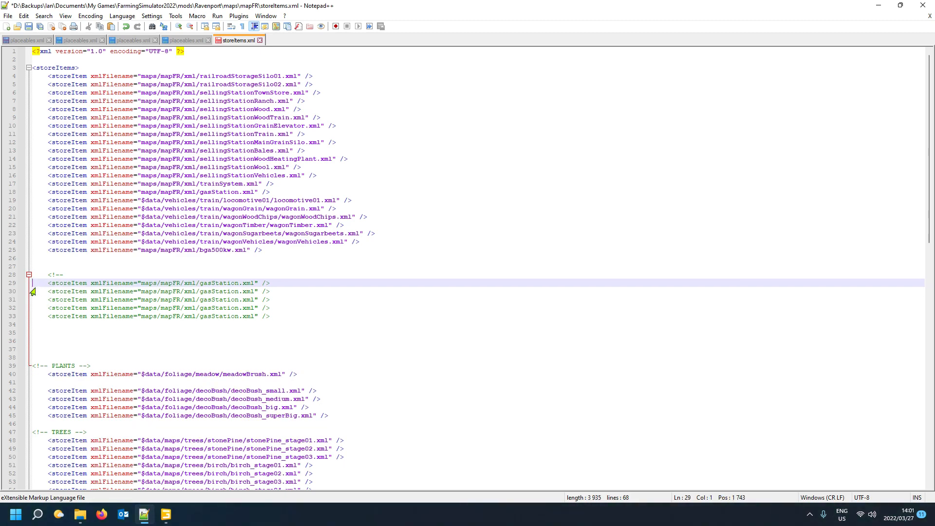
{"action": "left_click", "coordinate": [43, 262]}
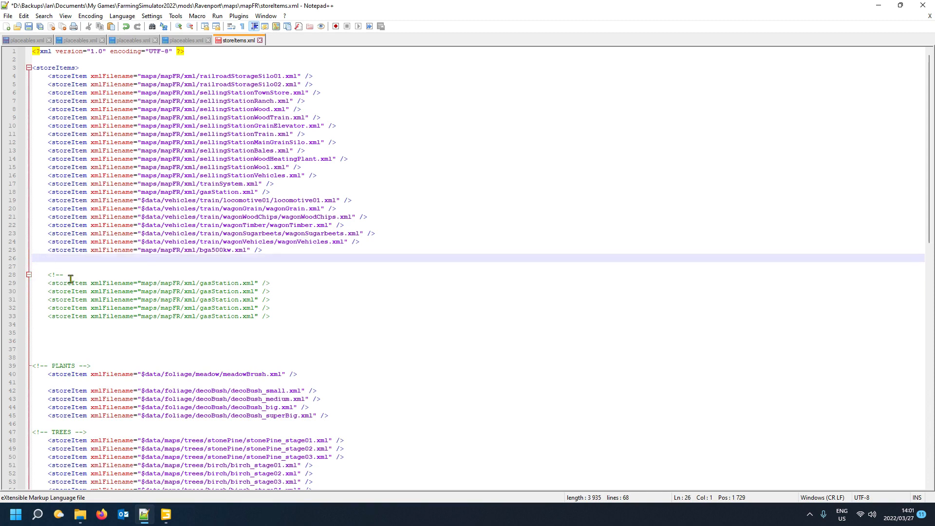
{"action": "key", "text": "ctrl+v"}
{"action": "left_click", "coordinate": [200, 262]}
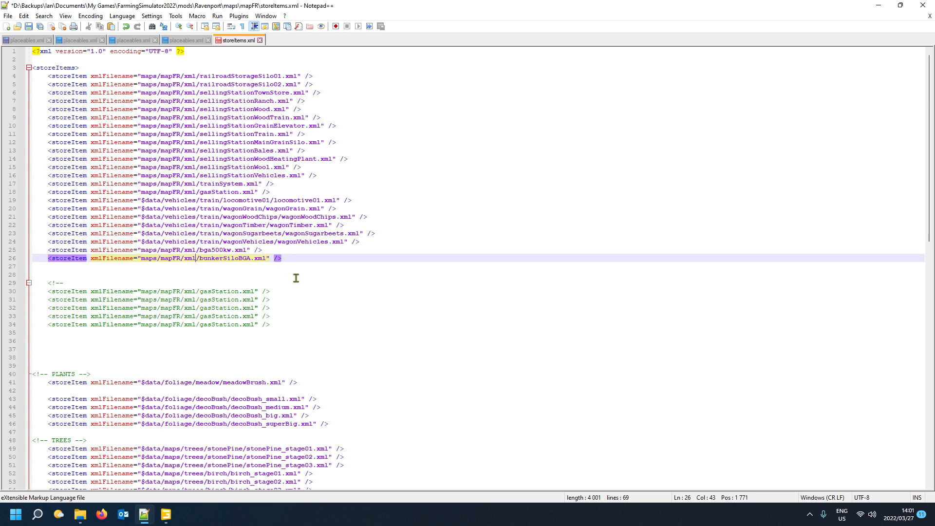
Save the edited storeItems.xml and placeables.xml files
{"action": "left_click", "coordinate": [28, 27]}
{"action": "left_click", "coordinate": [27, 41]}
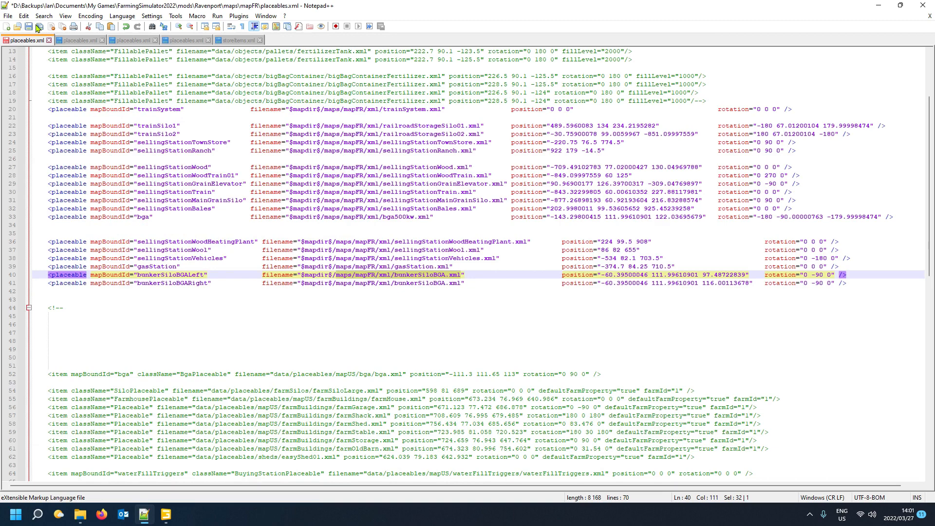
{"action": "left_click", "coordinate": [38, 28]}
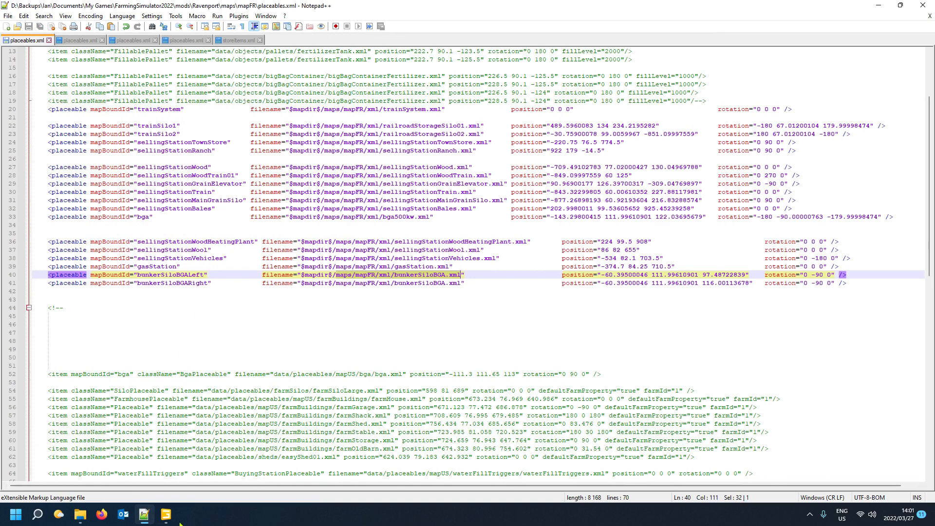
Switch to GIANTS Editor, collapse the whole scenegraph and save map.i3d
{"action": "left_click", "coordinate": [165, 514]}
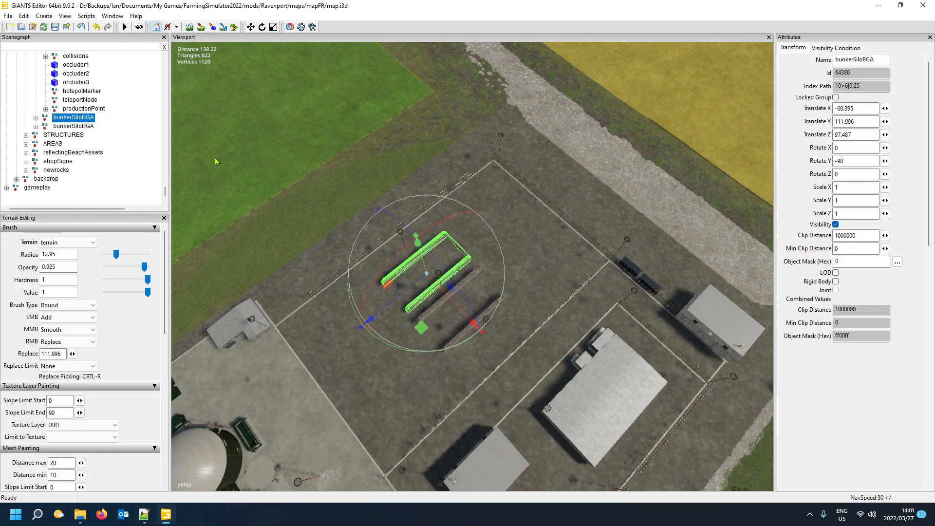
{"action": "right_click", "coordinate": [119, 76]}
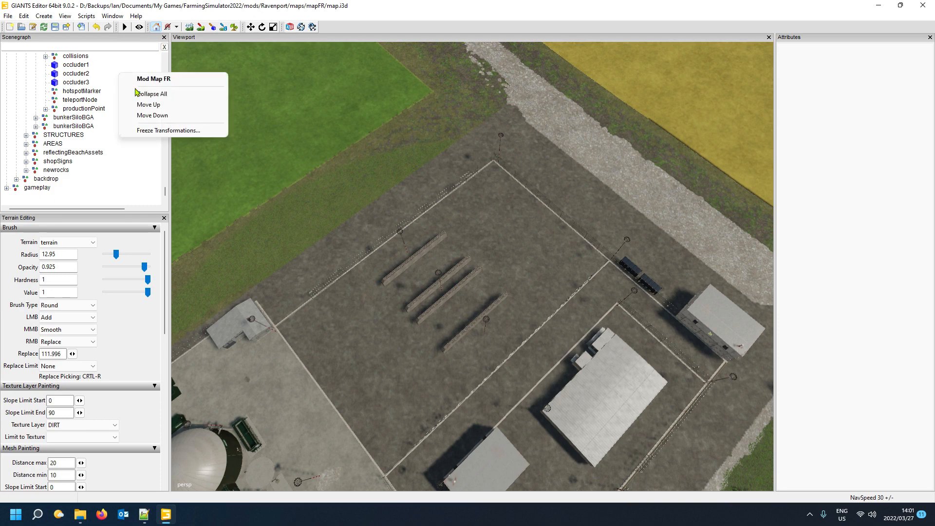
{"action": "left_click", "coordinate": [136, 94]}
{"action": "key", "text": "ctrl+s"}
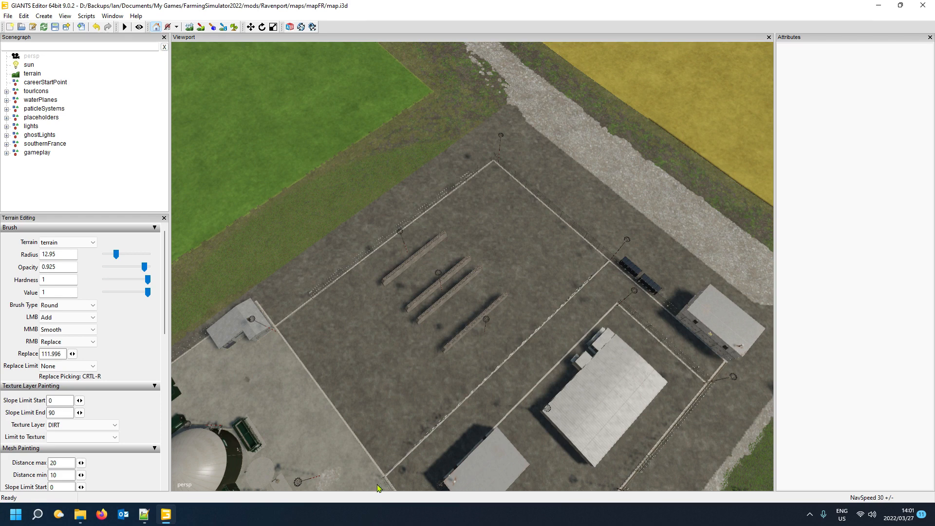
Launch Farming Simulator 22 through Steam to test the Ravenport map
{"action": "left_click", "coordinate": [810, 517]}
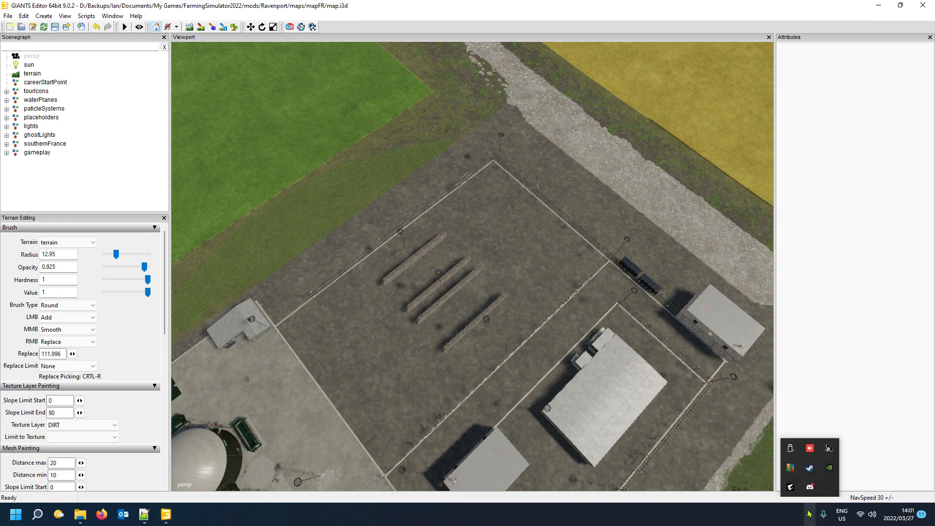
{"action": "right_click", "coordinate": [809, 467]}
{"action": "left_click", "coordinate": [837, 328]}
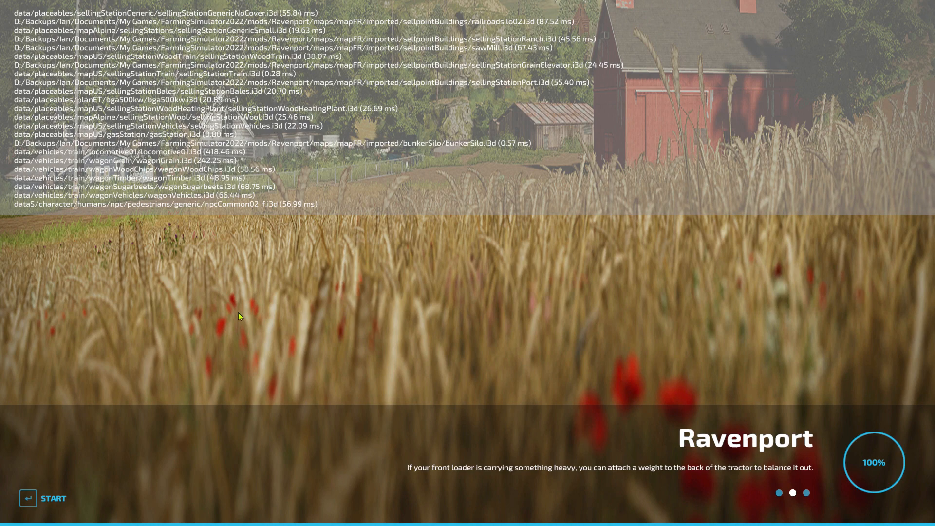
Hide the loading log and start the Ravenport game
{"action": "key", "text": "grave"}
{"action": "key", "text": "grave"}
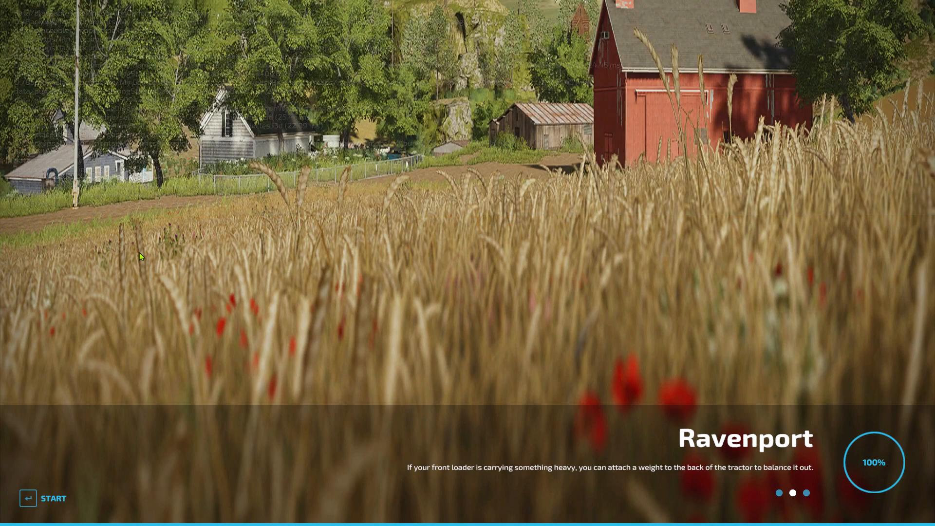
{"action": "key", "text": "Return"}
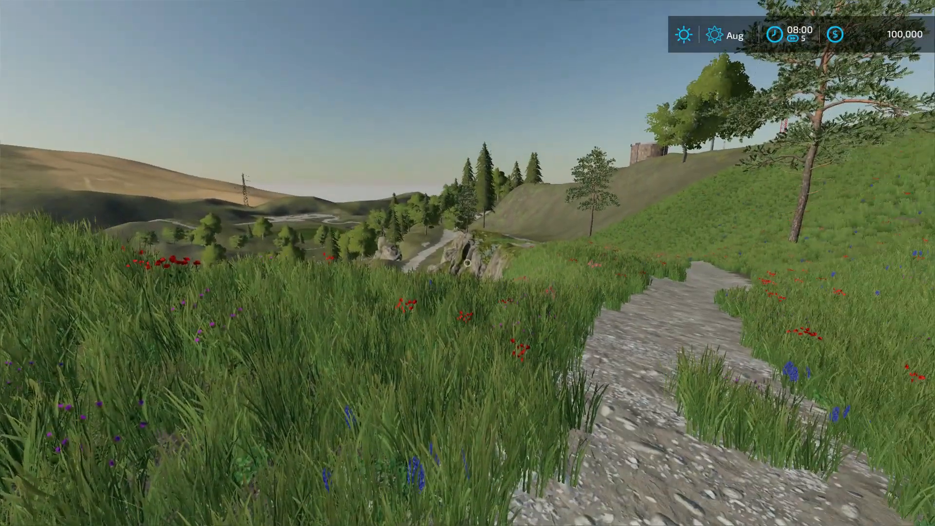
Open the in-game map and survey the BGA area between fields 7, 8 and 12 and the southern part of Ravenport
{"action": "key", "text": "Escape"}
{"action": "scroll", "coordinate": [538, 382], "scroll_direction": "down", "scroll_amount": 3}
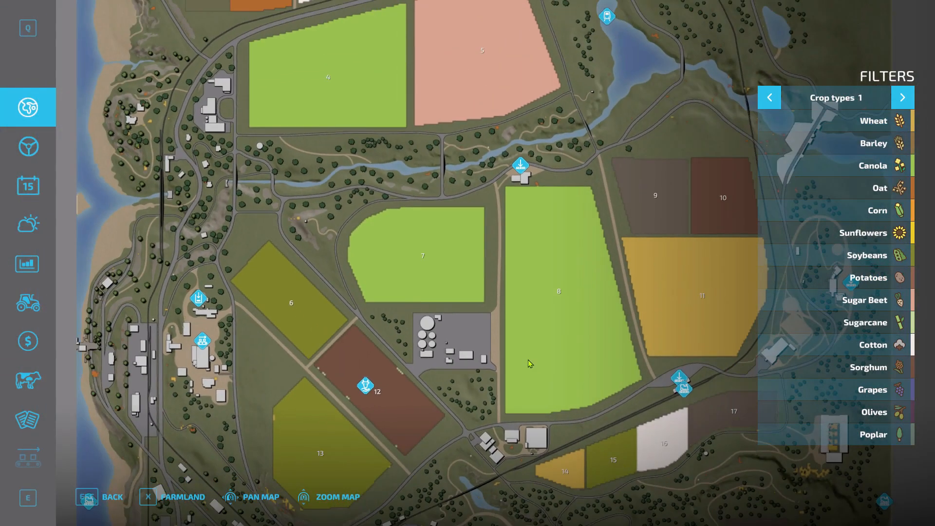
{"action": "left_click_drag", "start_coordinate": [457, 404], "coordinate": [463, 335]}
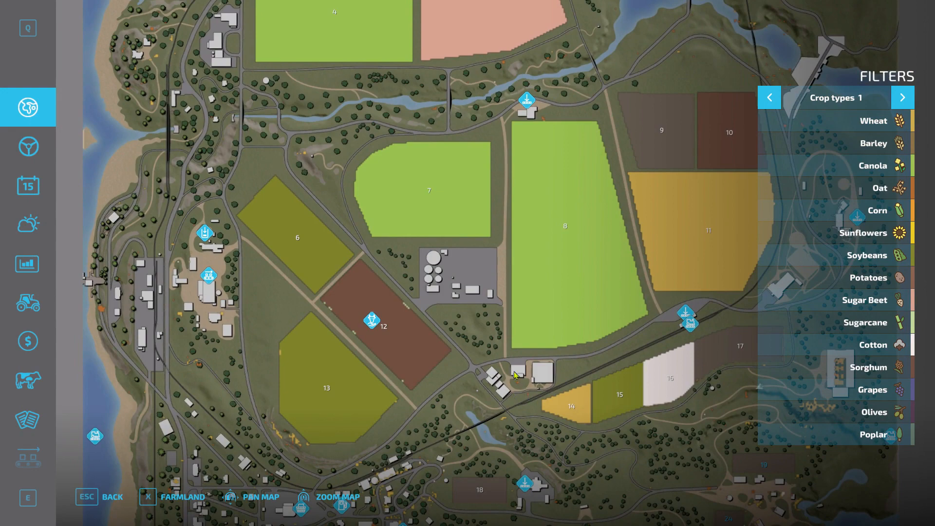
{"action": "scroll", "coordinate": [516, 372], "scroll_direction": "up", "scroll_amount": 3}
{"action": "scroll", "coordinate": [515, 369], "scroll_direction": "down", "scroll_amount": 2}
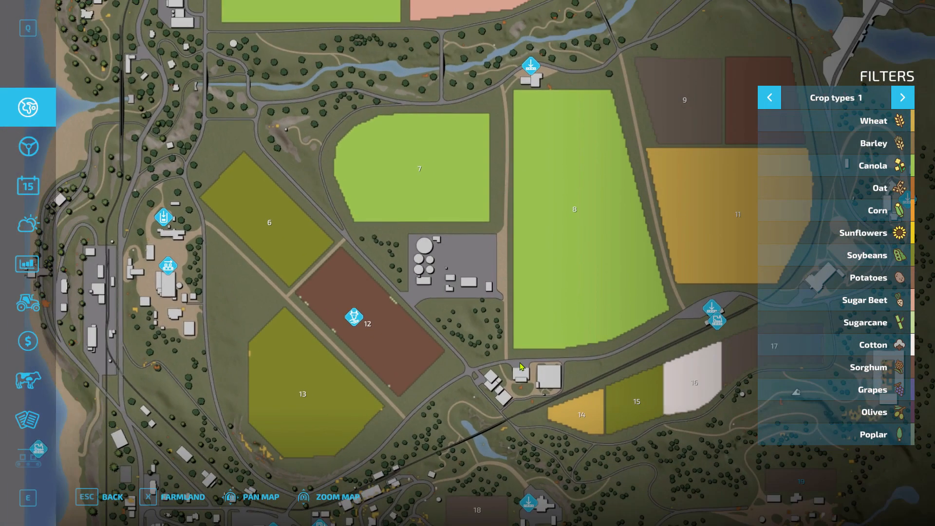
{"action": "scroll", "coordinate": [550, 346], "scroll_direction": "down", "scroll_amount": 2}
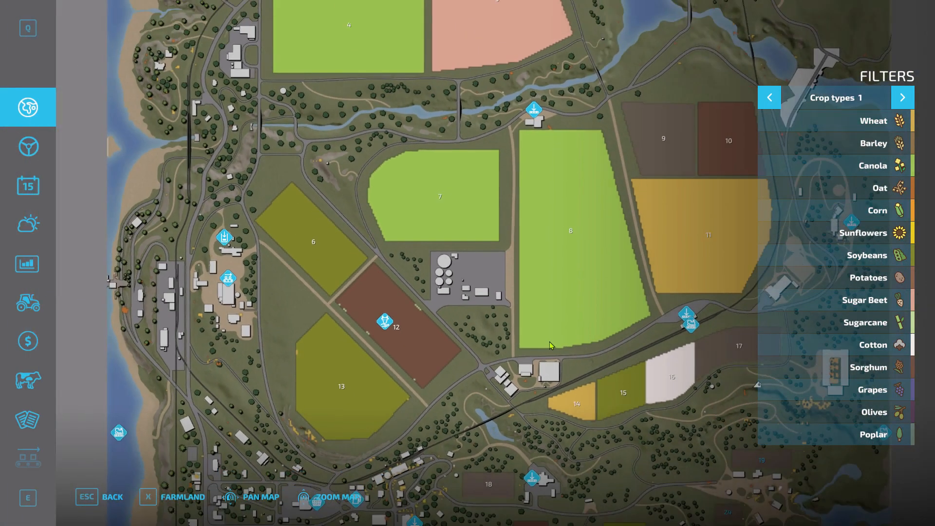
{"action": "left_click_drag", "start_coordinate": [562, 302], "coordinate": [533, 277]}
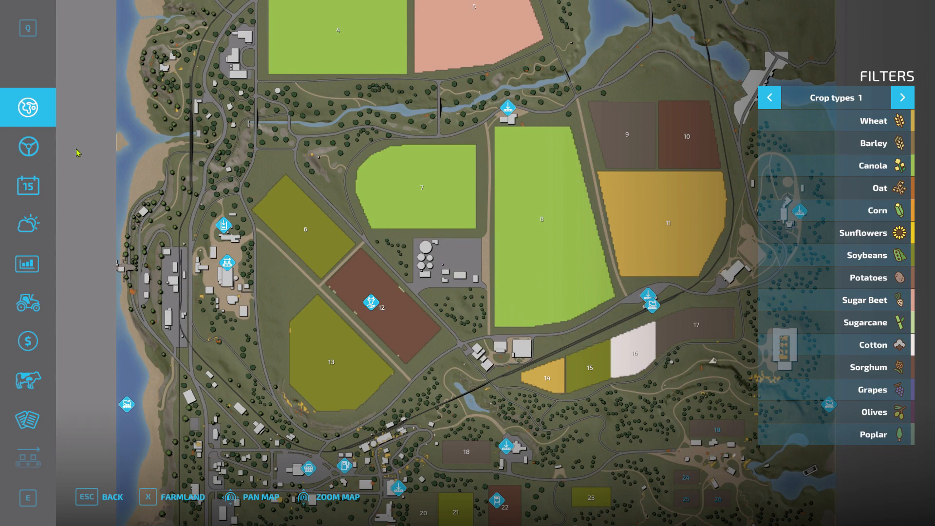
{"action": "scroll", "coordinate": [347, 358], "scroll_direction": "down", "scroll_amount": 3}
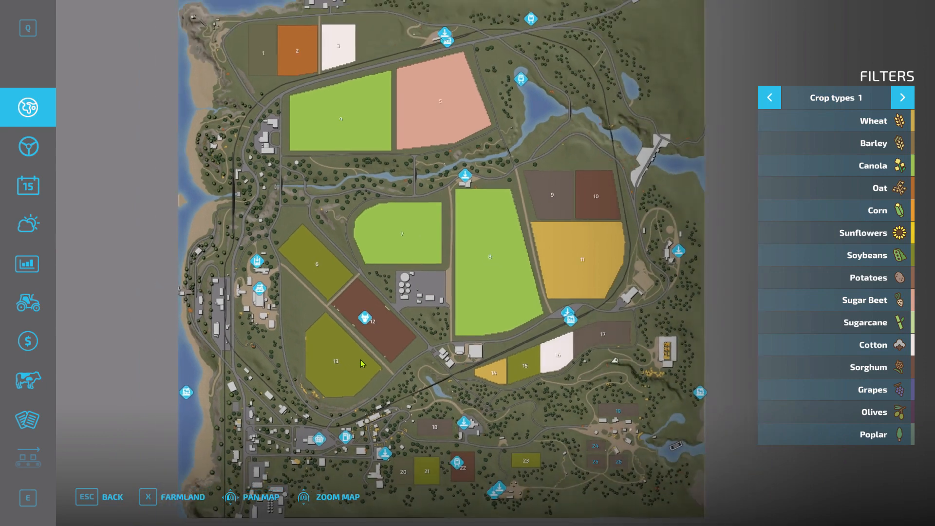
{"action": "left_click_drag", "start_coordinate": [405, 350], "coordinate": [379, 281]}
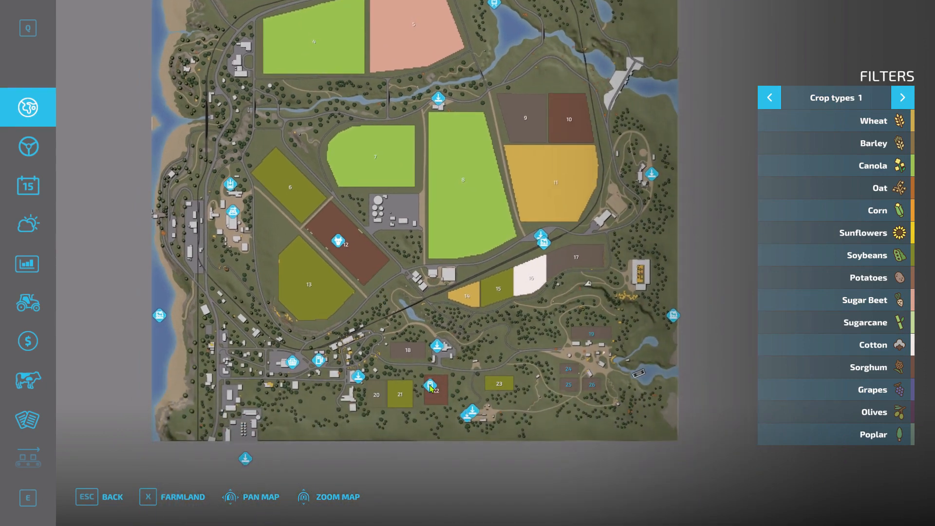
Check the train rental, supermarket and Feed & Grain South markers on the map, then look over the northern fields
{"action": "mouse_move", "coordinate": [430, 389]}
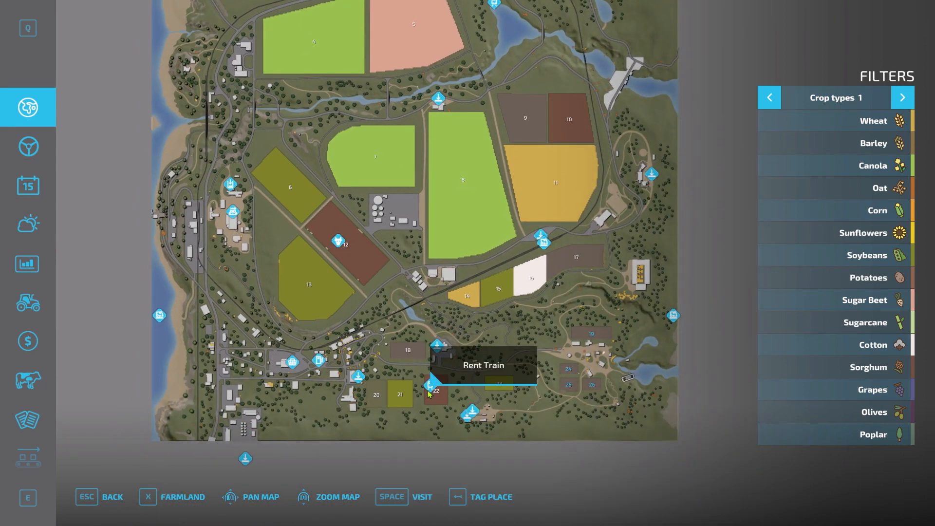
{"action": "mouse_move", "coordinate": [356, 381]}
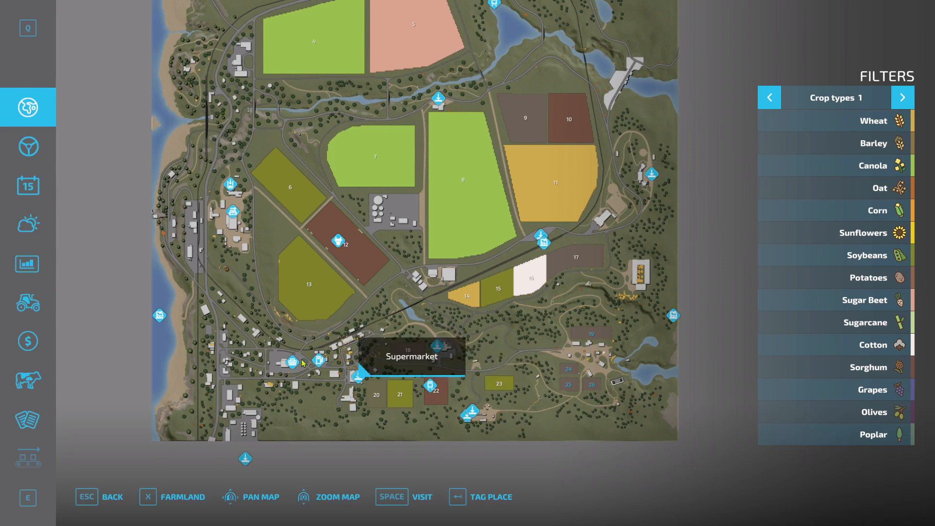
{"action": "left_click_drag", "start_coordinate": [291, 312], "coordinate": [327, 249]}
{"action": "mouse_move", "coordinate": [286, 401]}
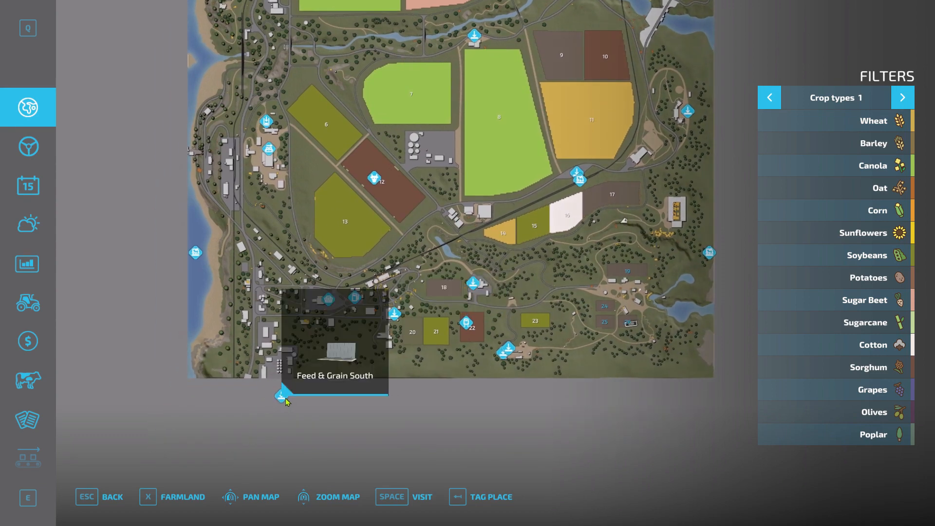
{"action": "left_click_drag", "start_coordinate": [491, 226], "coordinate": [469, 287]}
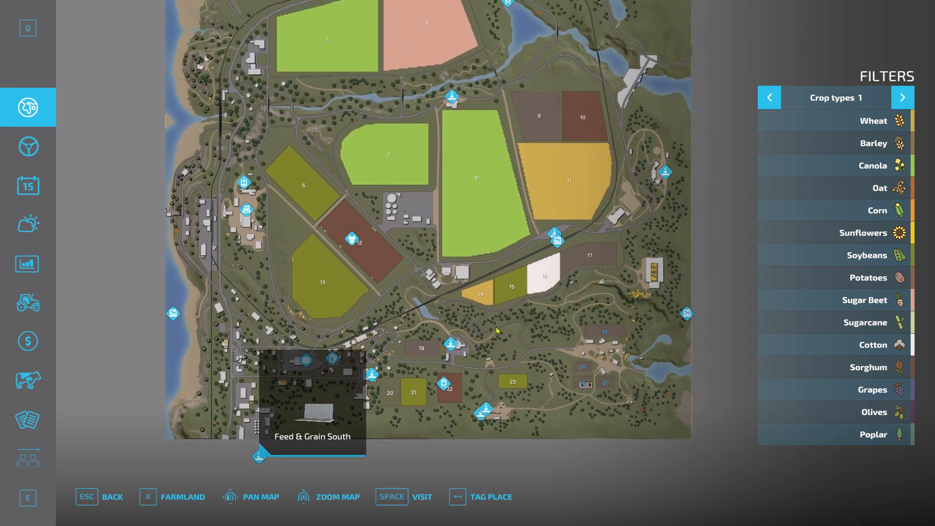
{"action": "left_click_drag", "start_coordinate": [505, 186], "coordinate": [474, 318]}
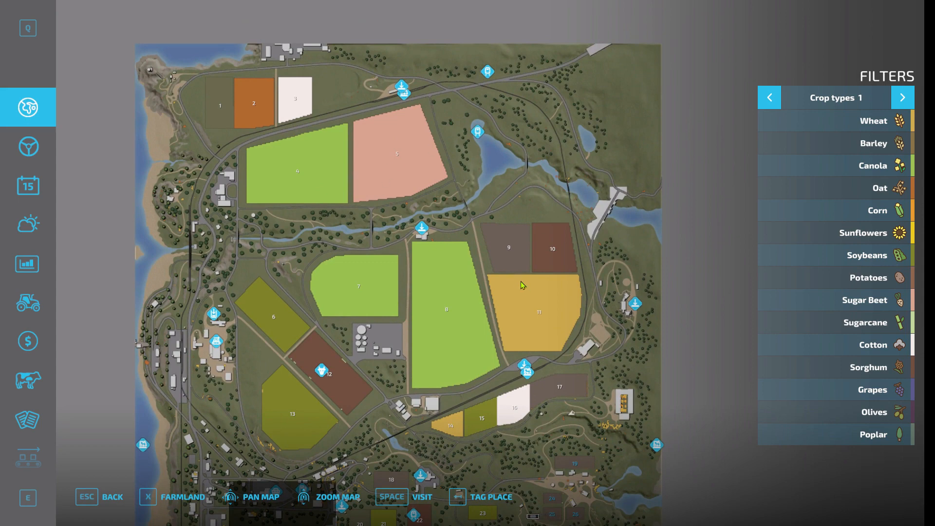
Travel to the Livestock Market marker on field 12, close to the BGA
{"action": "left_click_drag", "start_coordinate": [523, 285], "coordinate": [464, 199]}
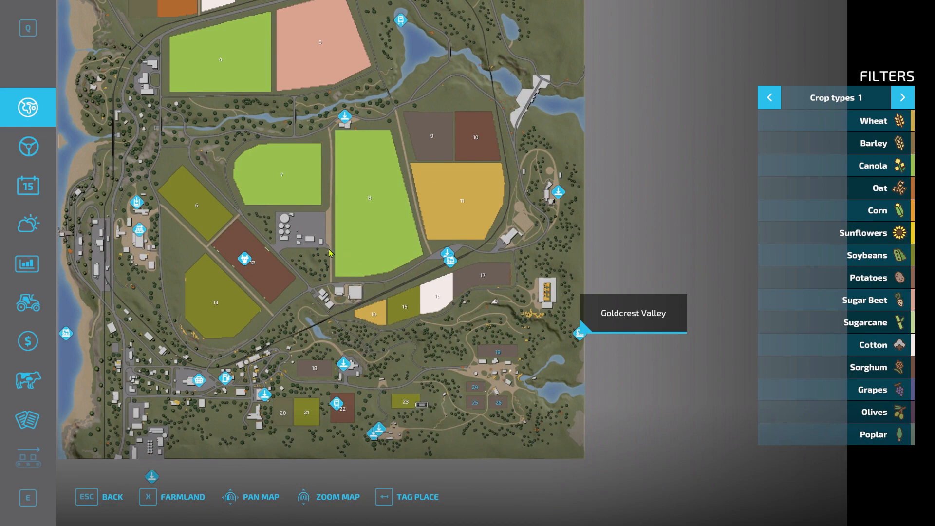
{"action": "left_click_drag", "start_coordinate": [290, 235], "coordinate": [313, 242]}
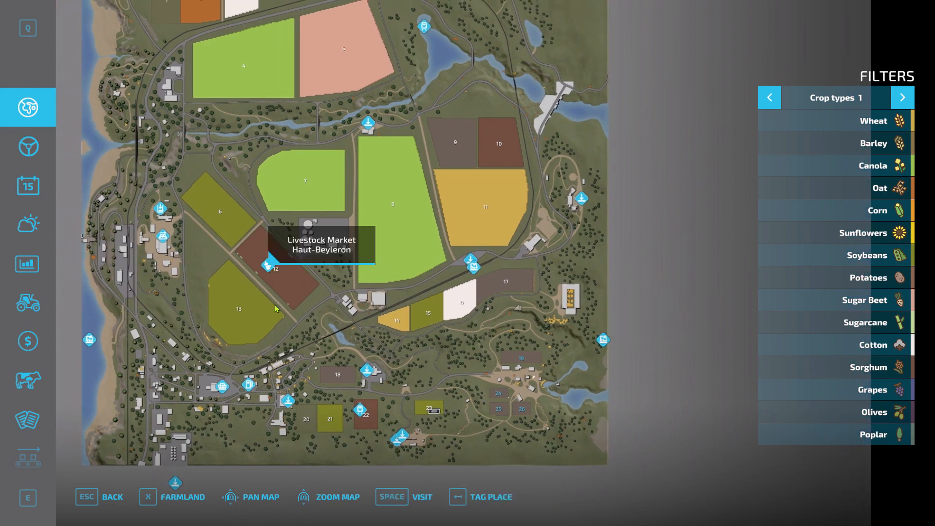
{"action": "left_click", "coordinate": [404, 497]}
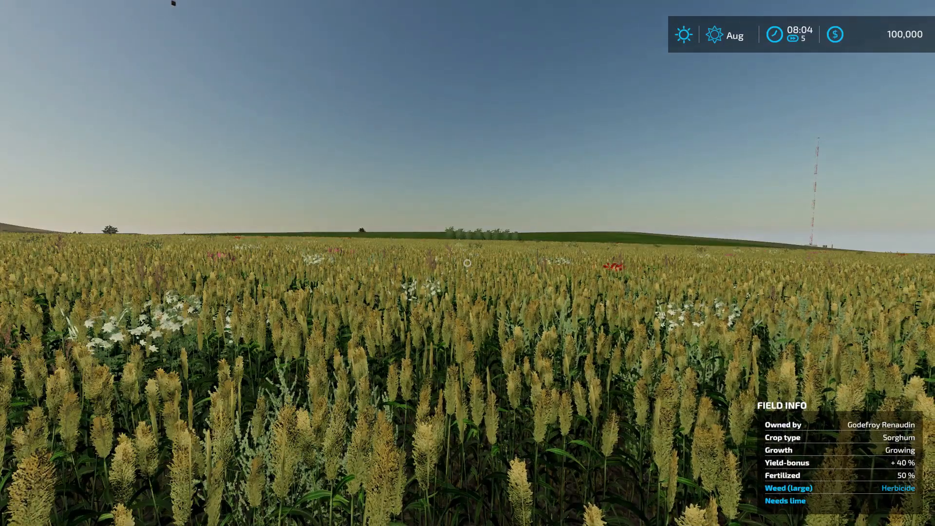
Buy the Lizard Pickup 1986 in its standard configuration from the vehicle shop's cars and return to the game
{"action": "key", "text": "p"}
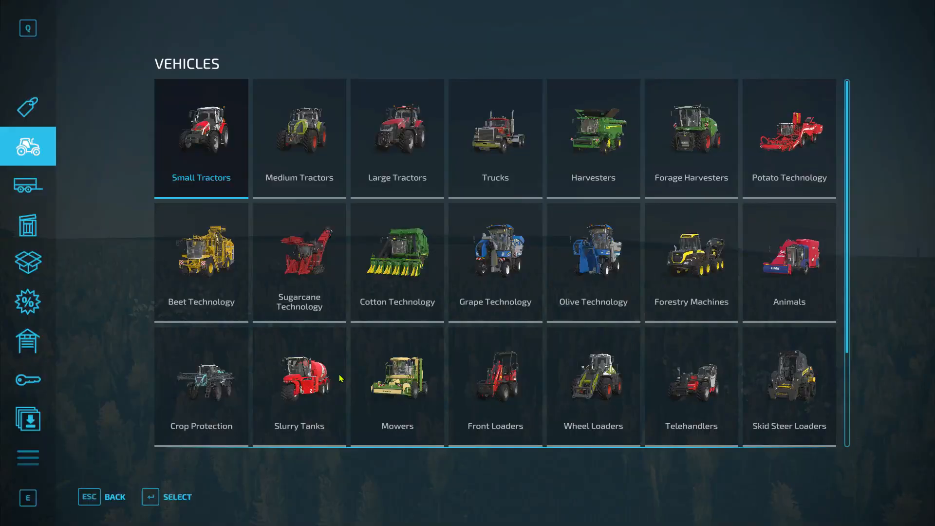
{"action": "scroll", "coordinate": [340, 341], "scroll_direction": "down", "scroll_amount": 1}
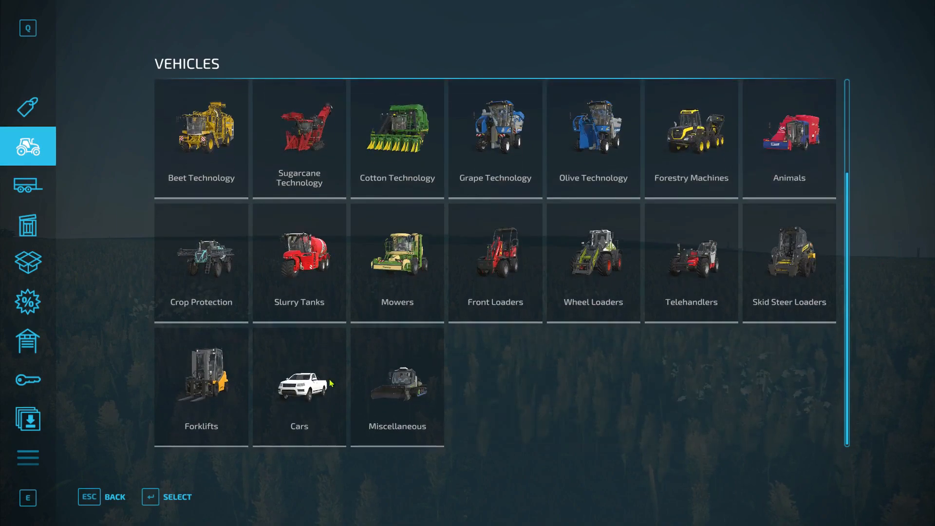
{"action": "left_click", "coordinate": [344, 340]}
{"action": "left_click", "coordinate": [546, 242]}
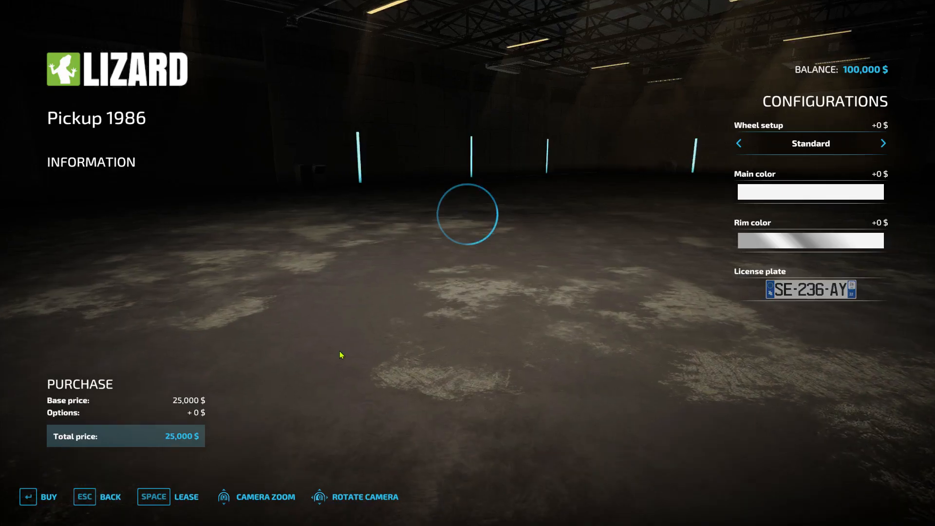
{"action": "key", "text": "Return"}
{"action": "key", "text": "Return"}
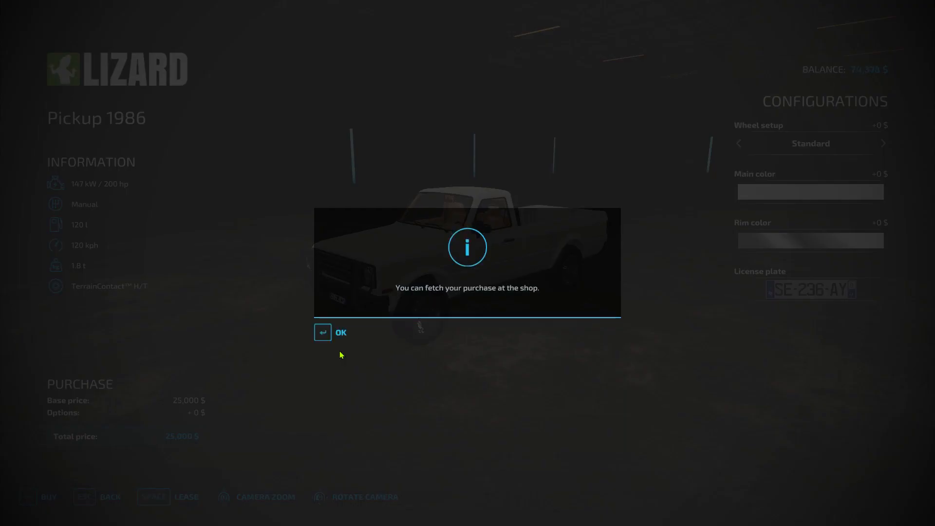
{"action": "key", "text": "Return"}
{"action": "key", "text": "Escape"}
{"action": "key", "text": "Escape"}
{"action": "key", "text": "Escape"}
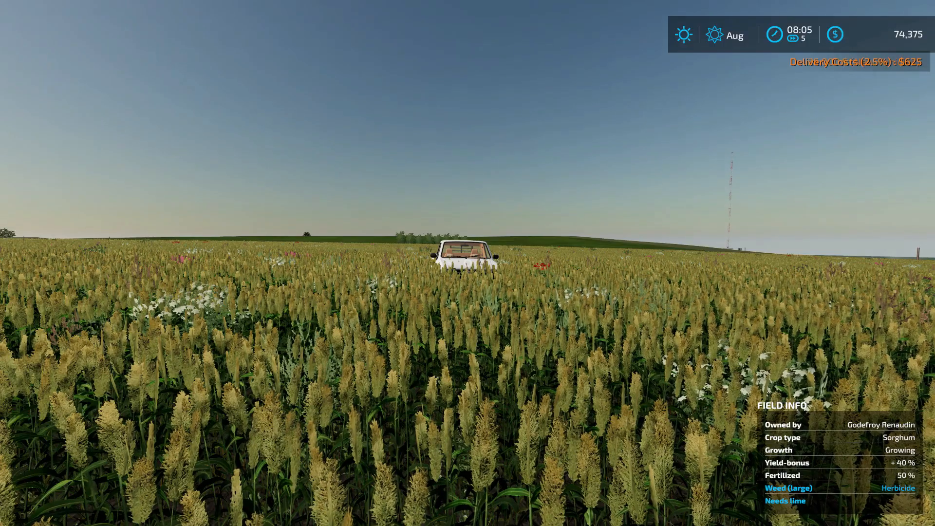
Get into the pickup, widen the outside view and drive across the sorghum field to the BGA yard
{"action": "key", "text": "Tab"}
{"action": "scroll", "coordinate": [467, 263], "scroll_direction": "down", "scroll_amount": 8}
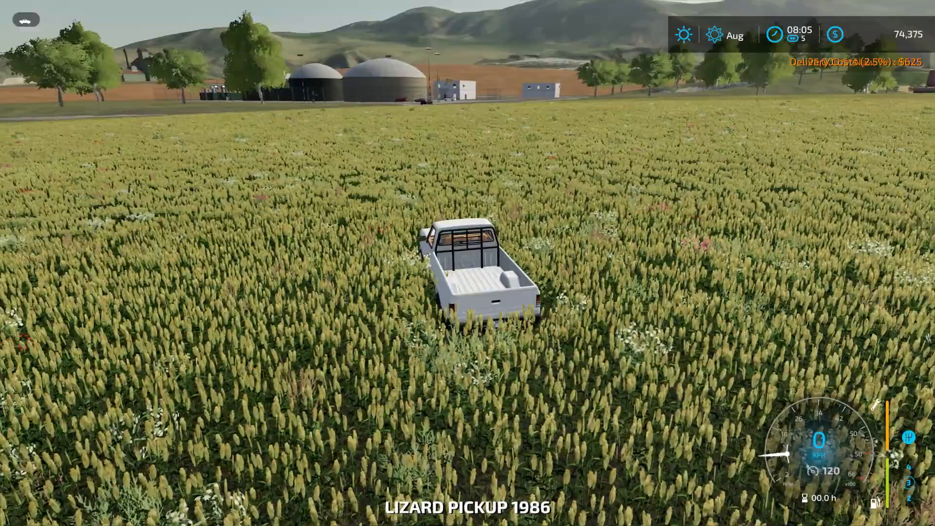
{"action": "key", "text": "w"}
{"action": "key", "text": "w"}
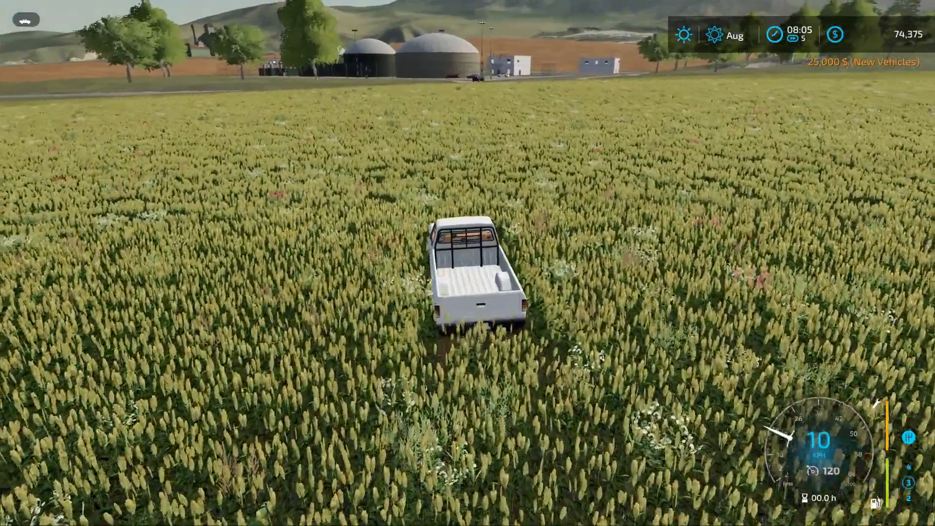
{"action": "key", "text": "w"}
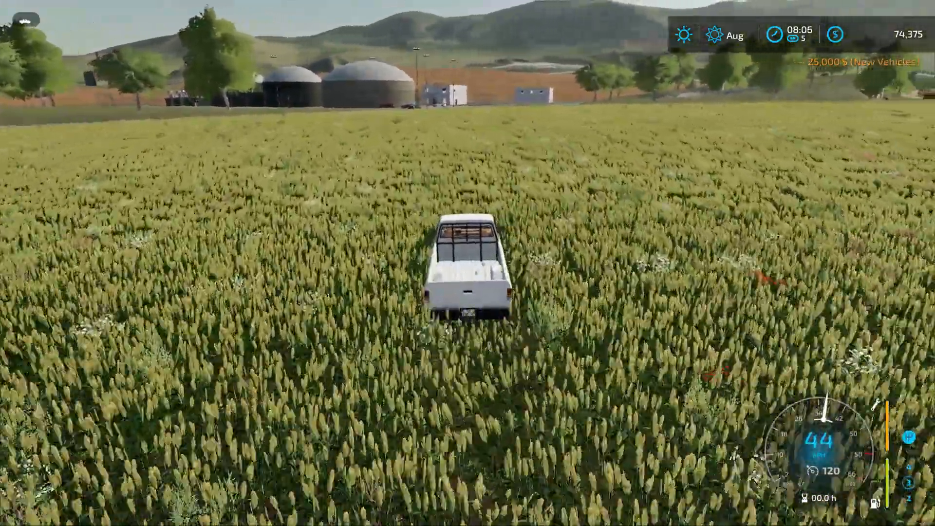
{"action": "key", "text": "w"}
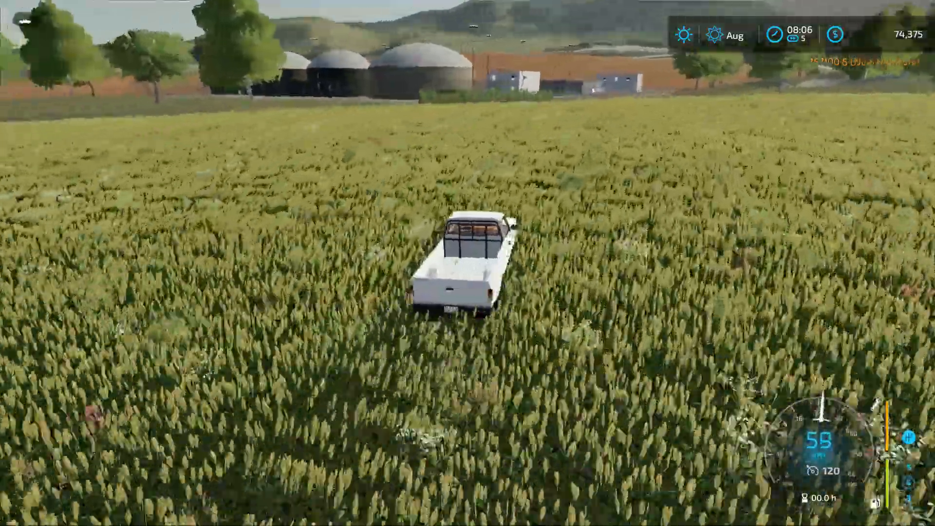
{"action": "key", "text": "w"}
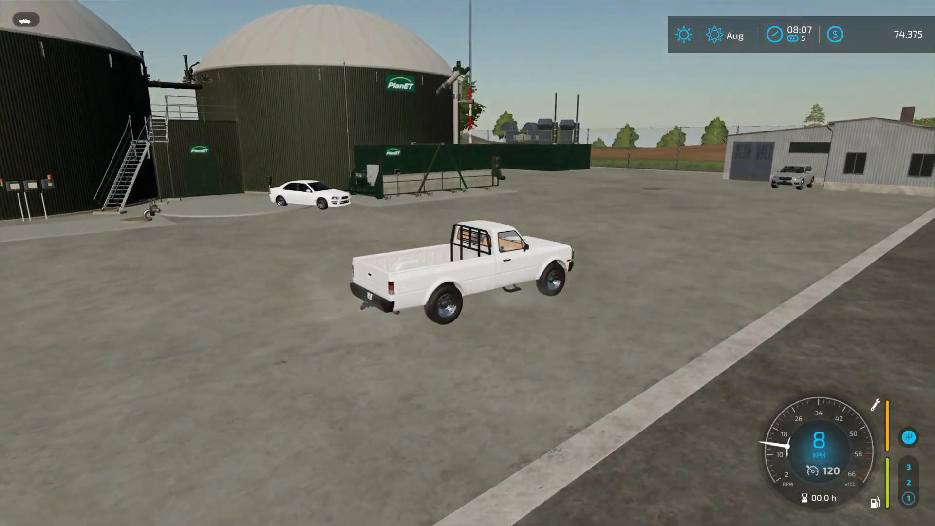
Leave the pickup and inspect the BGA on foot, including the fermenters, the feeder and the two bunker silos
{"action": "key", "text": "e"}
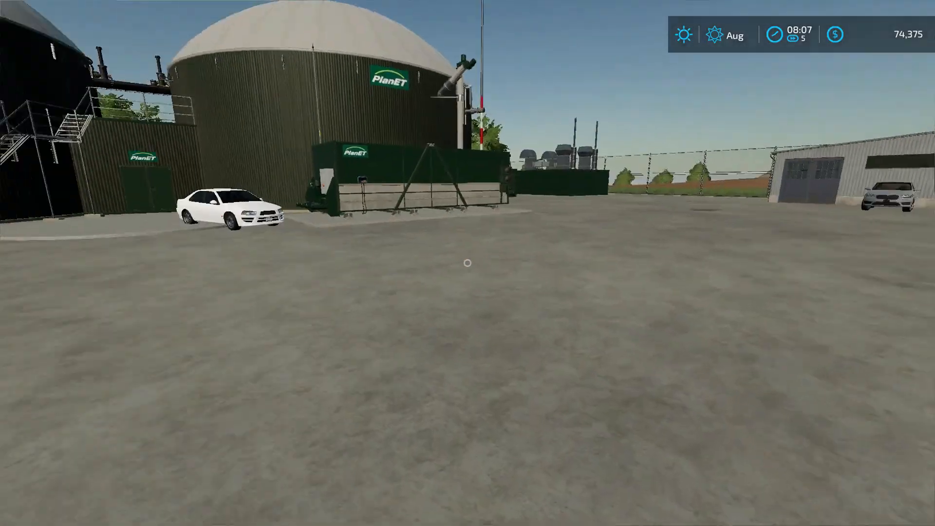
{"action": "key", "text": "w"}
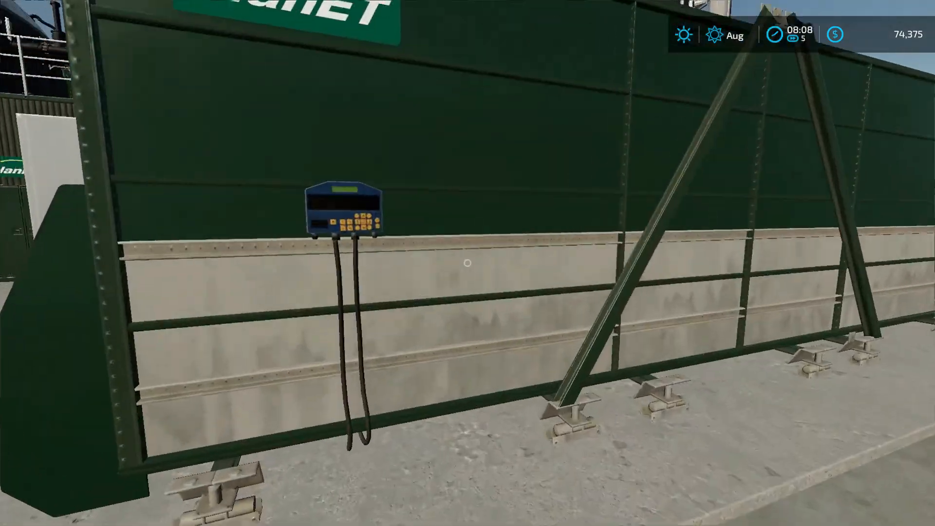
{"action": "key", "text": "s"}
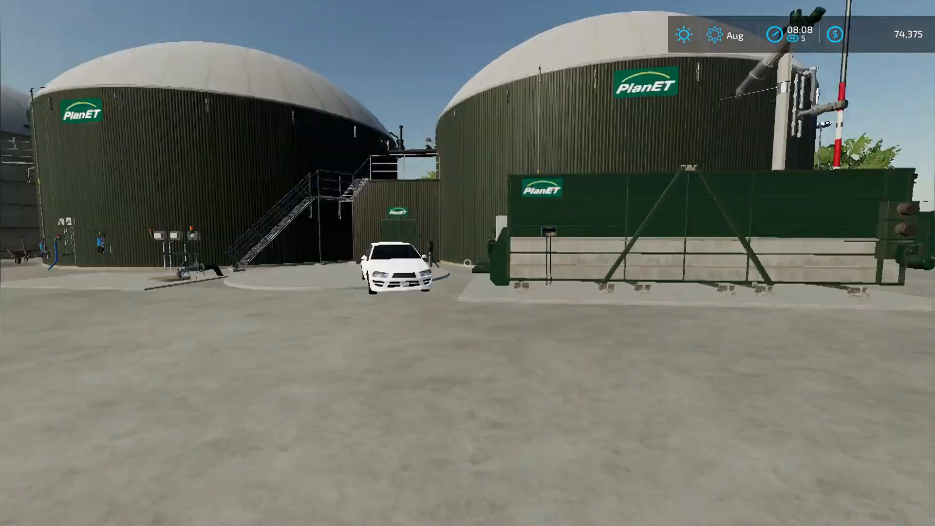
{"action": "key", "text": "w"}
{"action": "key", "text": "w"}
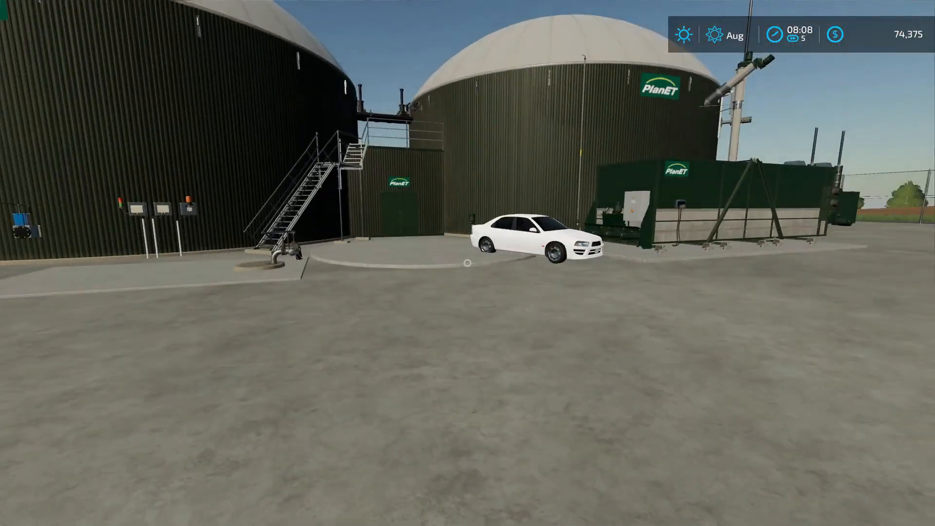
{"action": "key", "text": "s"}
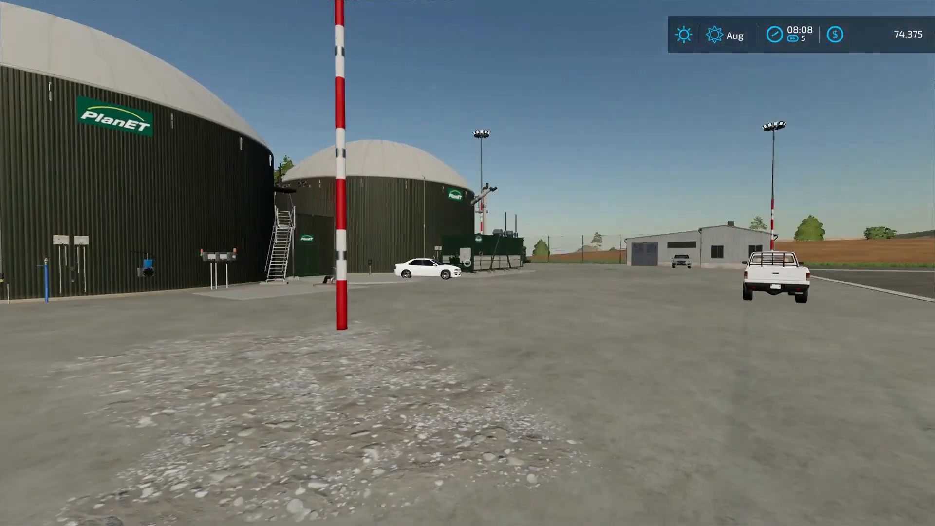
{"action": "key", "text": "w"}
{"action": "key", "text": "s"}
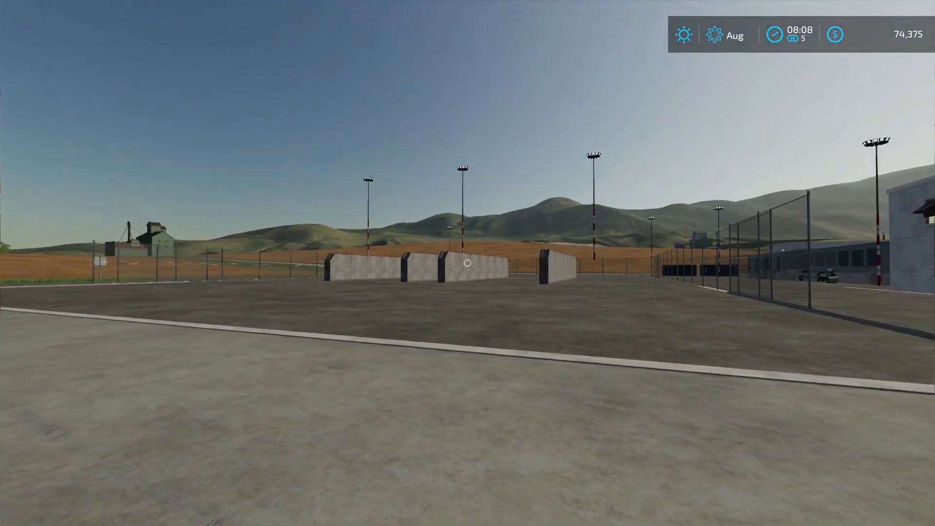
Open the map's farmland overview to check ownership of the BGA parcel beside field 8
{"action": "key", "text": "Escape"}
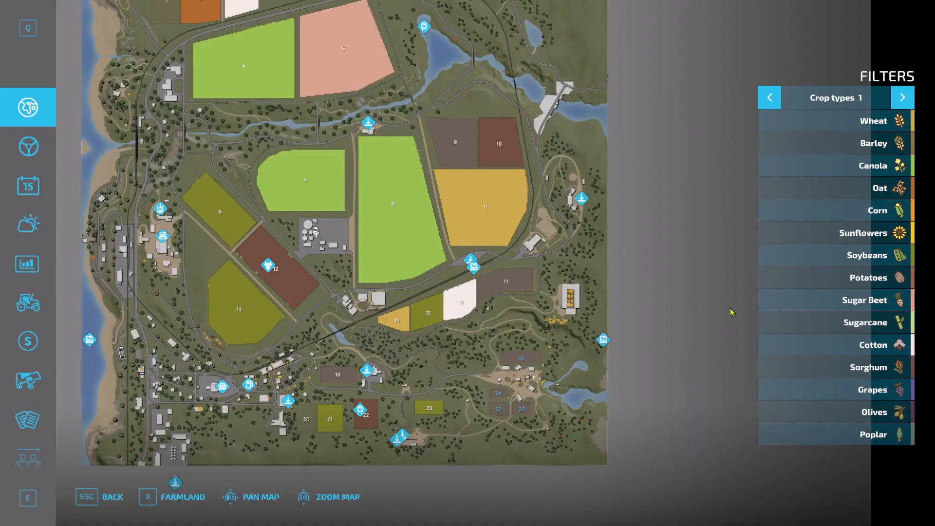
{"action": "key", "text": "Escape"}
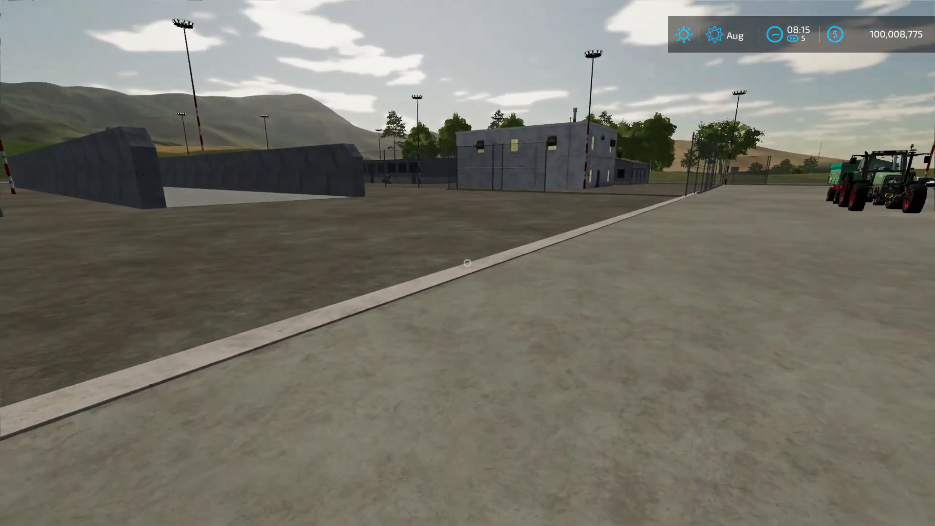
{"action": "key", "text": "Escape"}
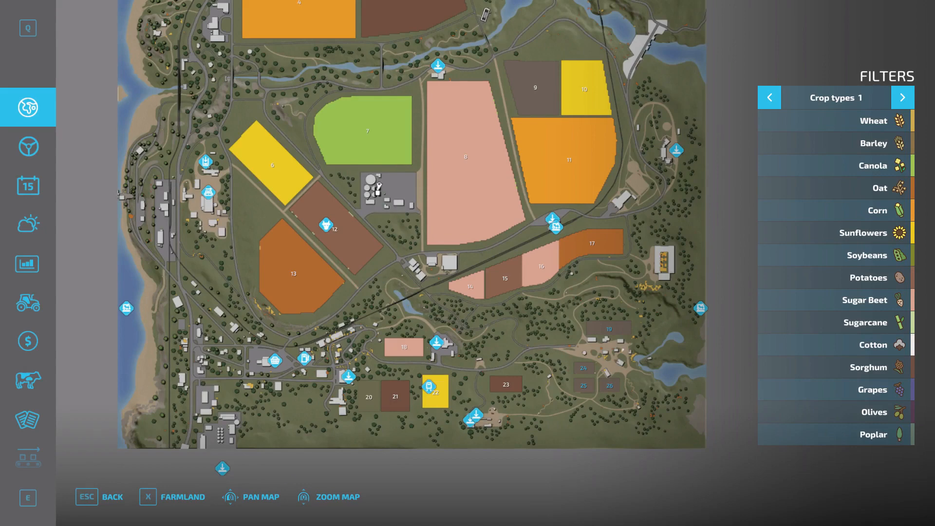
{"action": "key", "text": "x"}
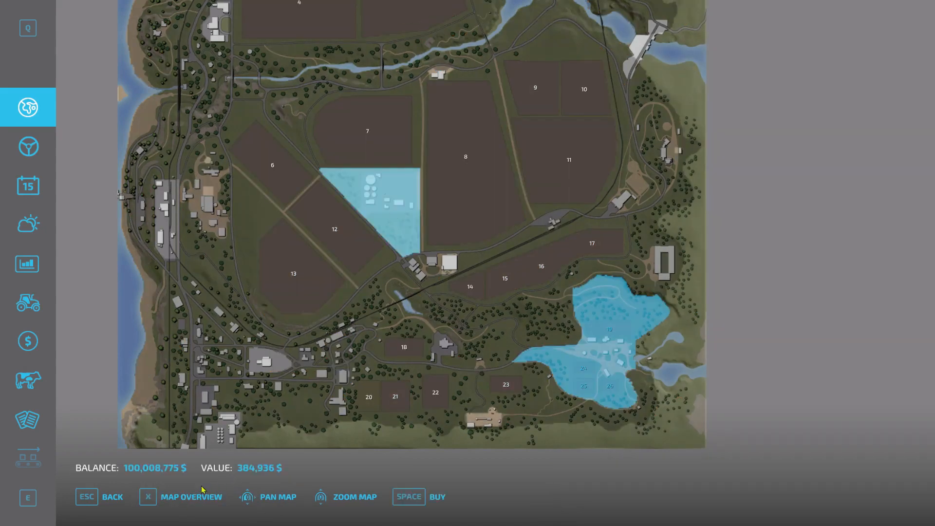
Buy the BGA farmland parcel between fields 7, 8 and 12 and return to the game
{"action": "left_click", "coordinate": [427, 496]}
{"action": "left_click", "coordinate": [342, 341]}
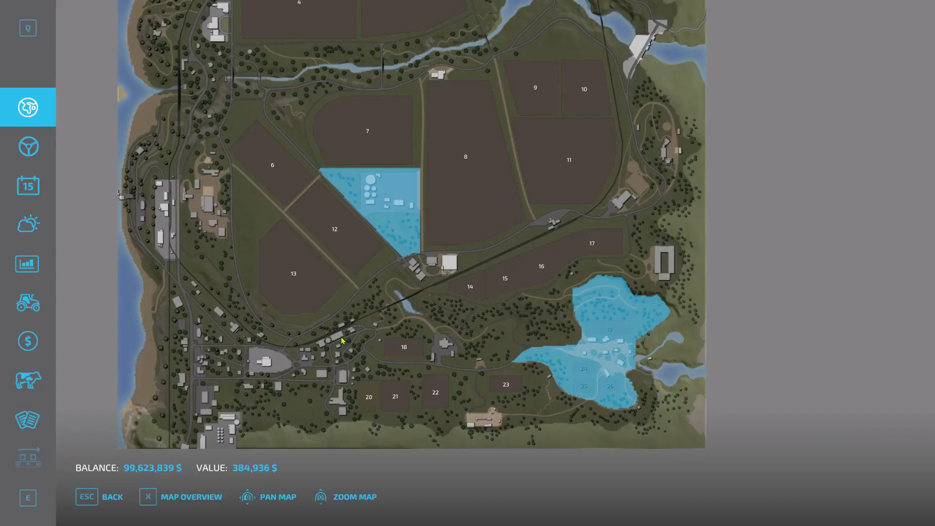
{"action": "key", "text": "Escape"}
{"action": "key", "text": "Escape"}
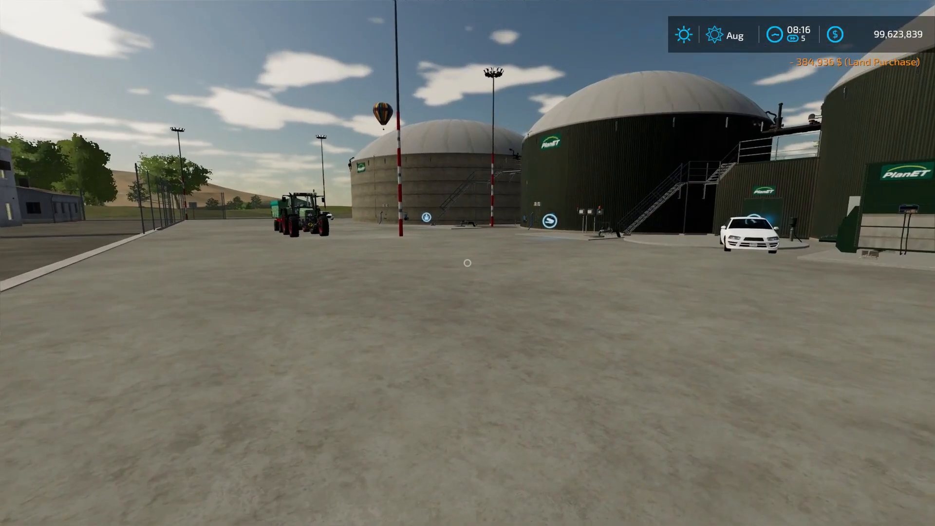
Walk to the Fendt Favorit 511C, get in and drive it with its loaded trailer alongside the green feeder
{"action": "key", "text": "w"}
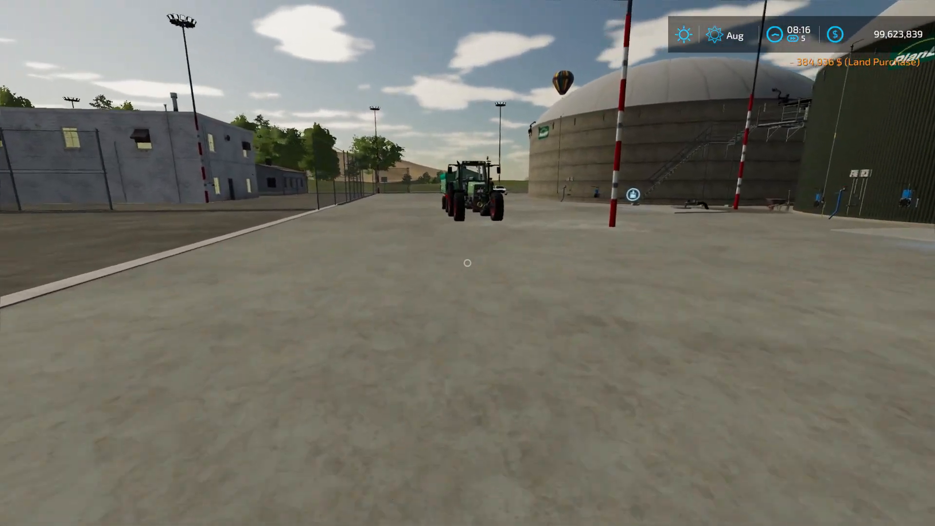
{"action": "key", "text": "w"}
{"action": "key", "text": "e"}
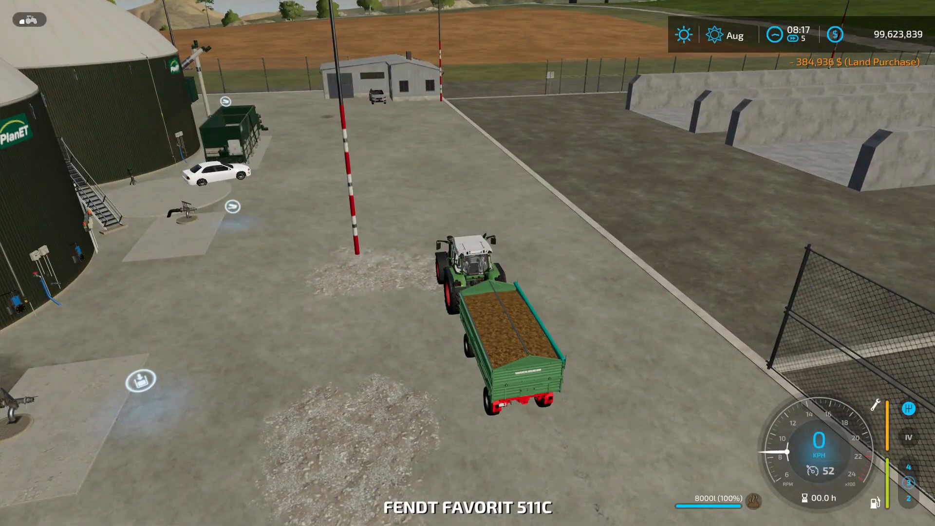
{"action": "key", "text": "w"}
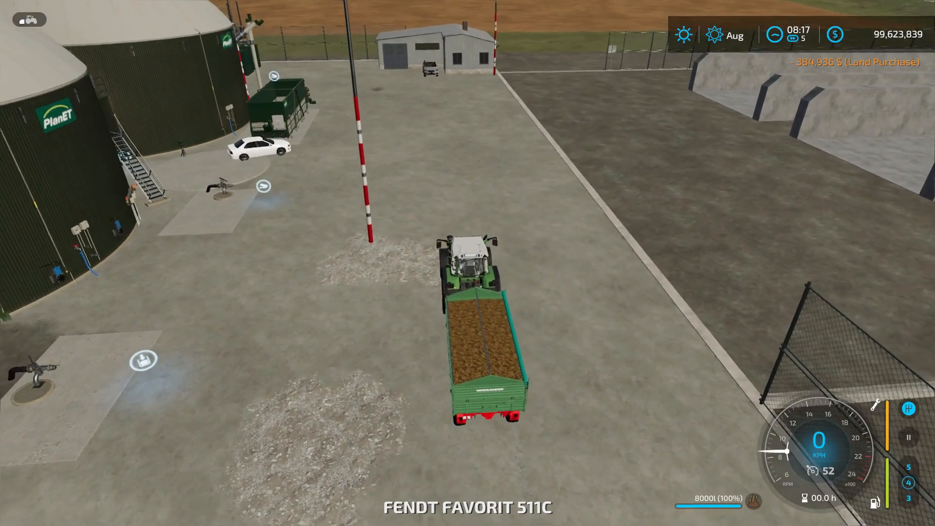
{"action": "key", "text": "a"}
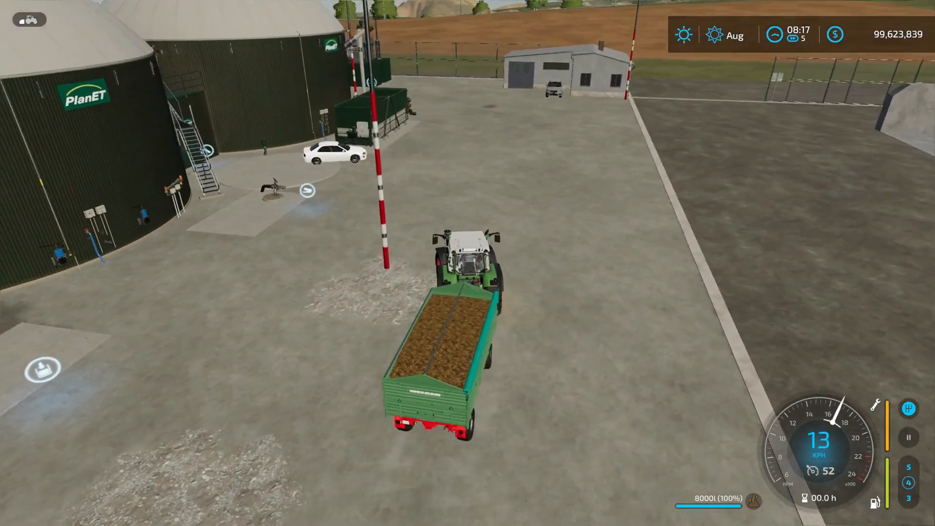
{"action": "key", "text": "w"}
{"action": "key", "text": "a"}
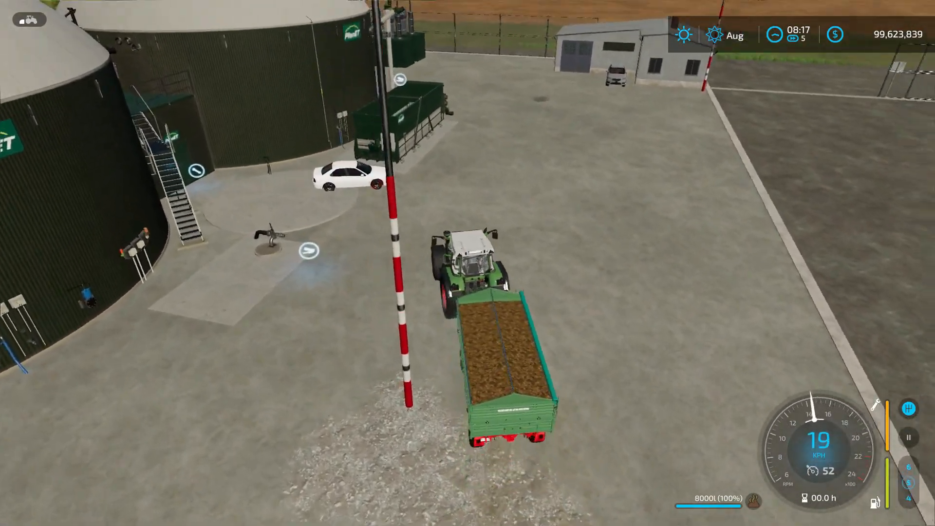
{"action": "key", "text": "d"}
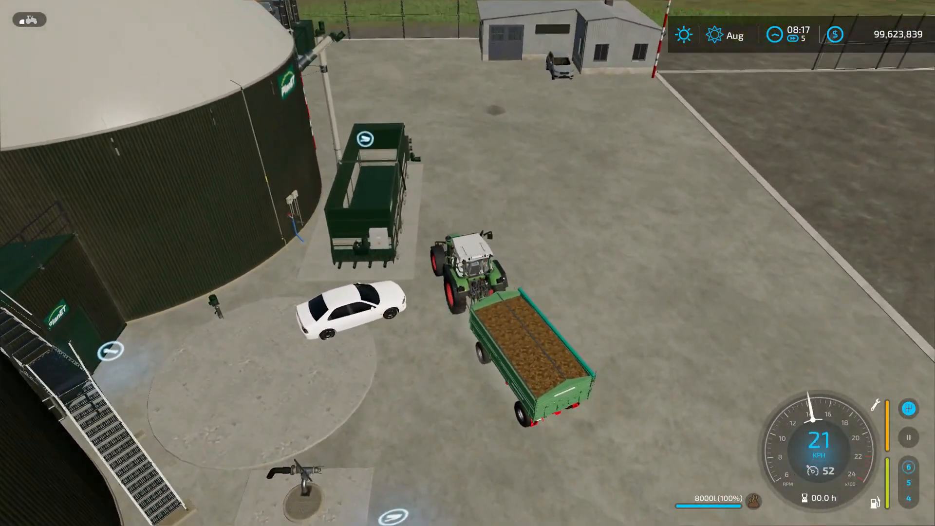
{"action": "key", "text": "s"}
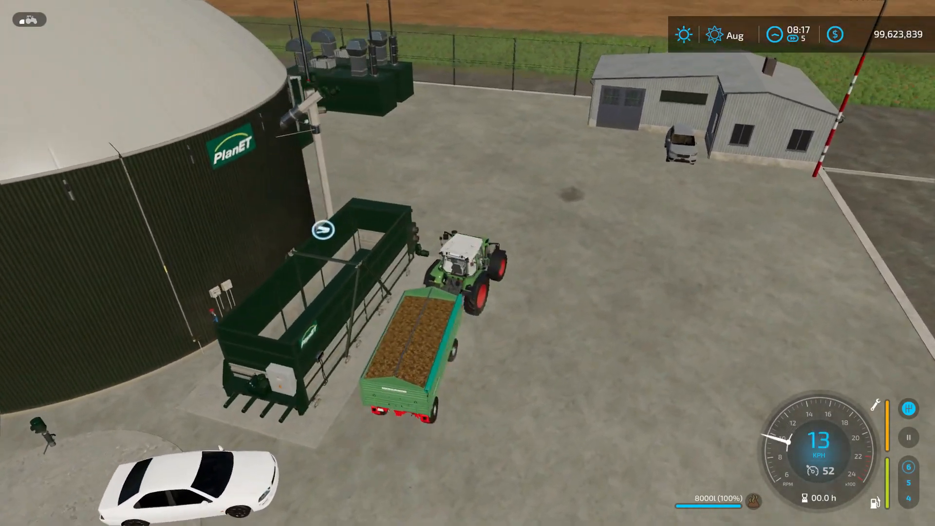
Tip part of the trailer's load into the feeder beside the fermenter, watching the unloading from the side
{"action": "key", "text": "i"}
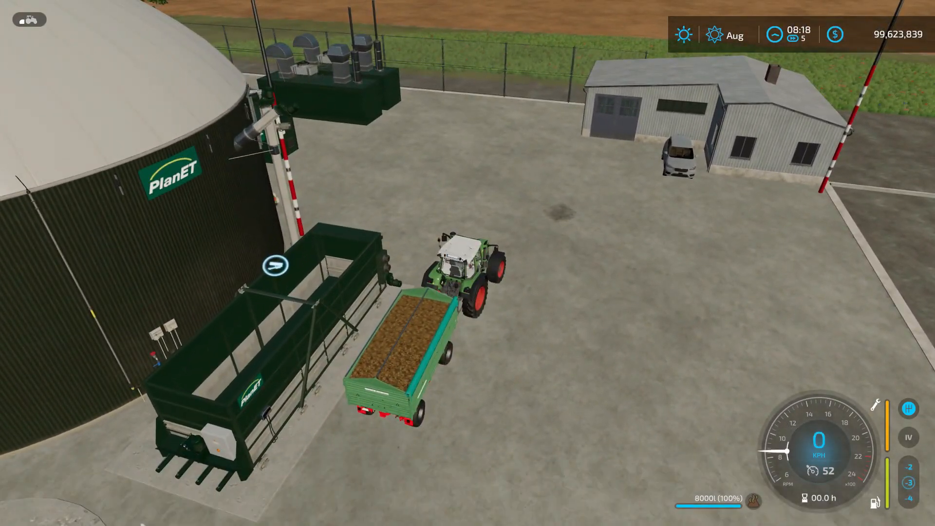
{"action": "scroll", "coordinate": [468, 263], "scroll_direction": "down", "scroll_amount": 5}
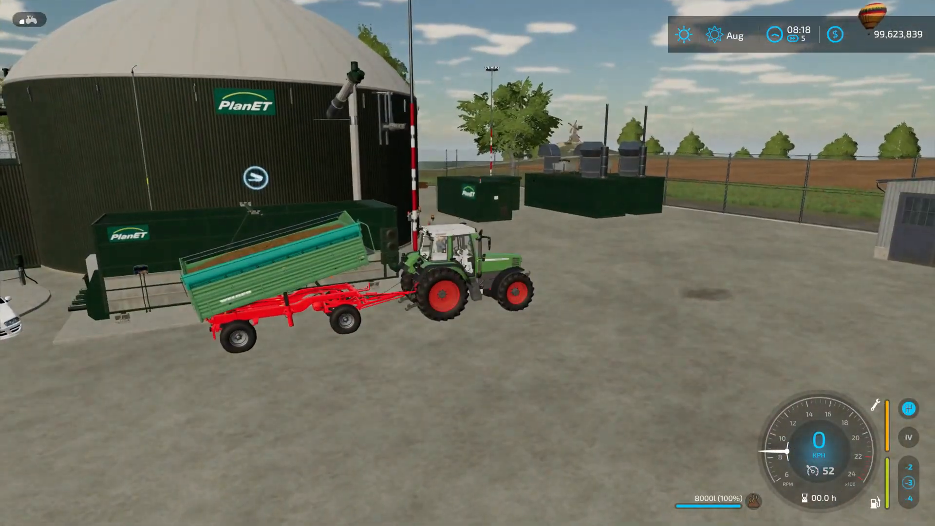
{"action": "key", "text": "i"}
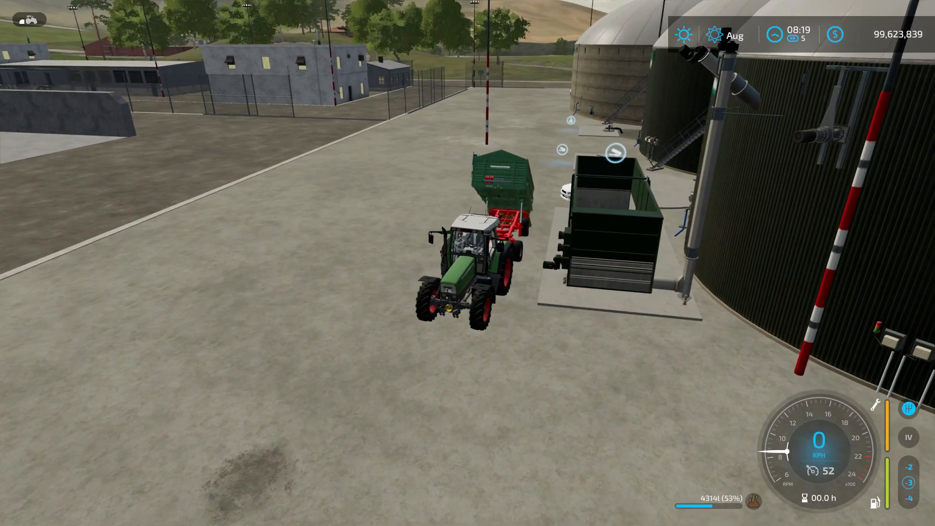
Use the Power Tools Fill vehicle action to fill the trailer with Grass
{"action": "key", "text": "ctrl+alt+0"}
{"action": "key", "text": "F12"}
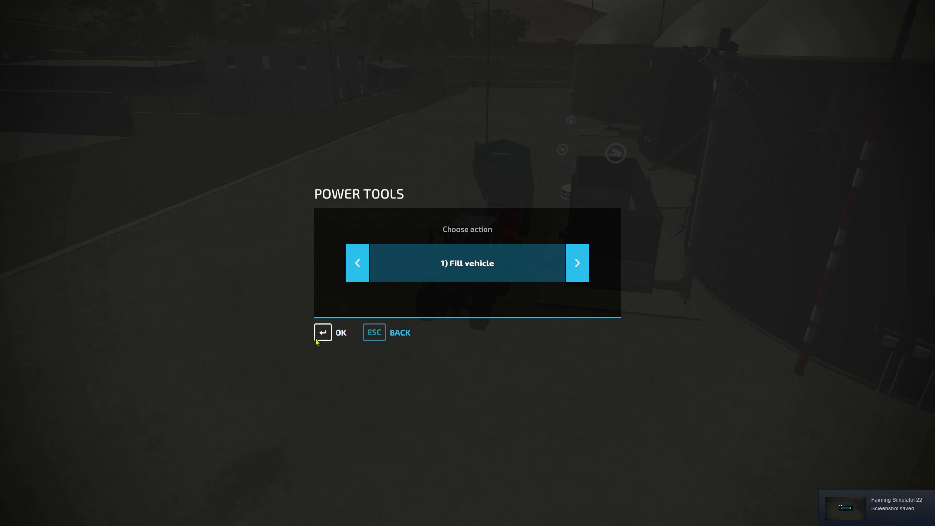
{"action": "left_click", "coordinate": [319, 334]}
{"action": "left_click", "coordinate": [361, 265]}
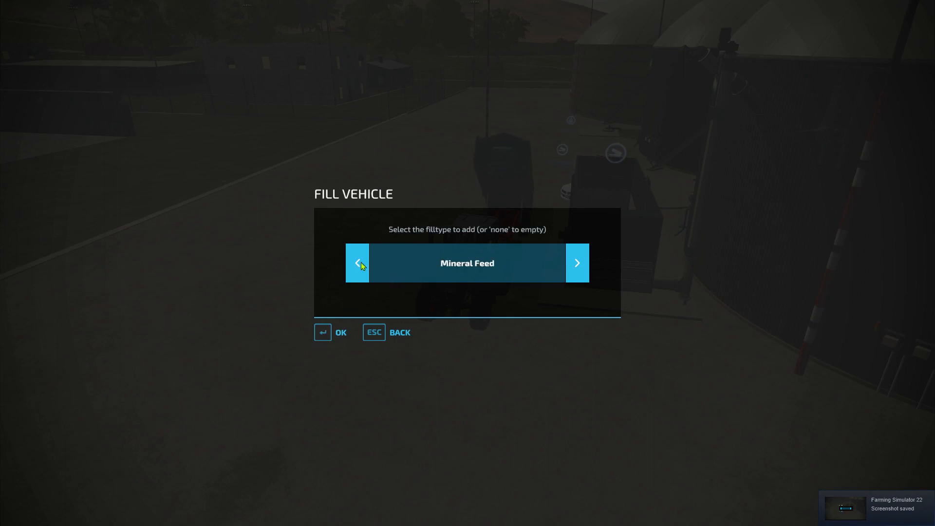
{"action": "left_click", "coordinate": [361, 266]}
{"action": "left_click", "coordinate": [362, 264]}
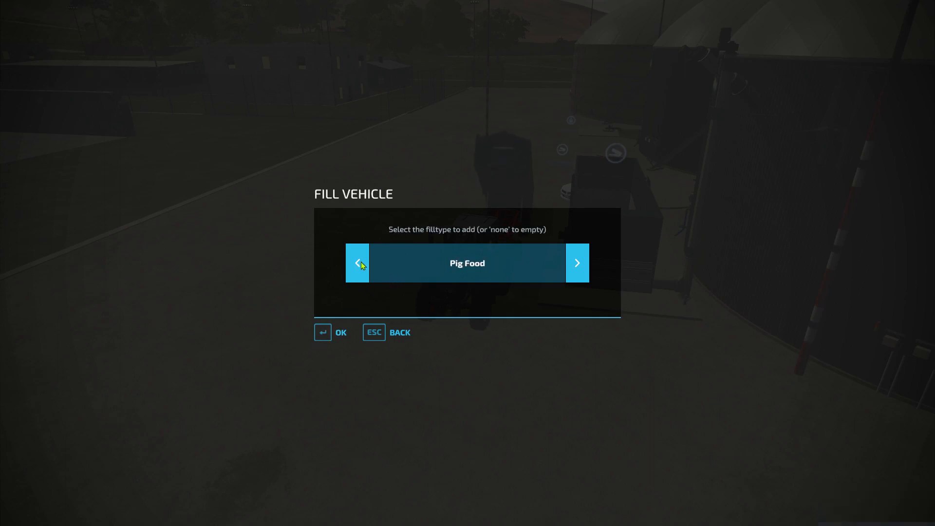
{"action": "left_click", "coordinate": [362, 264]}
{"action": "left_click", "coordinate": [362, 265]}
{"action": "left_click", "coordinate": [361, 265]}
{"action": "left_click", "coordinate": [362, 264]}
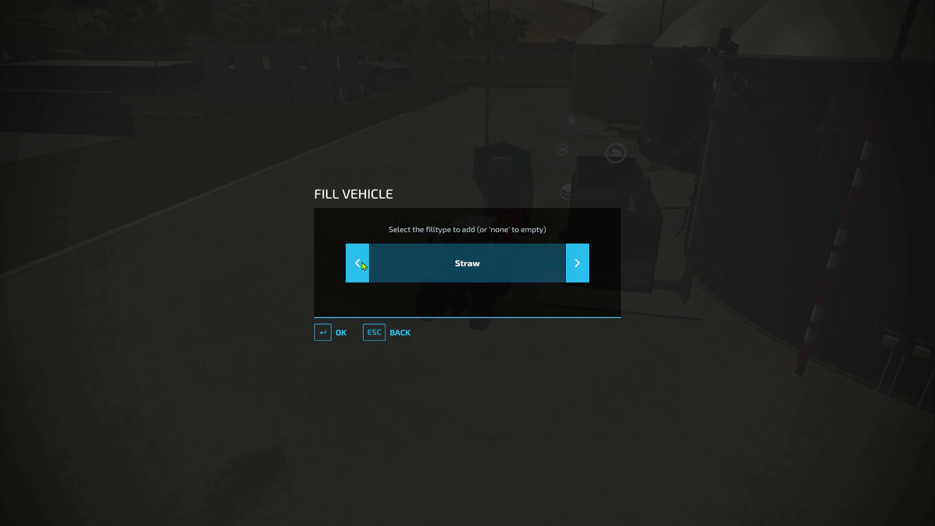
{"action": "left_click", "coordinate": [361, 265]}
{"action": "left_click", "coordinate": [361, 265]}
{"action": "left_click", "coordinate": [362, 265]}
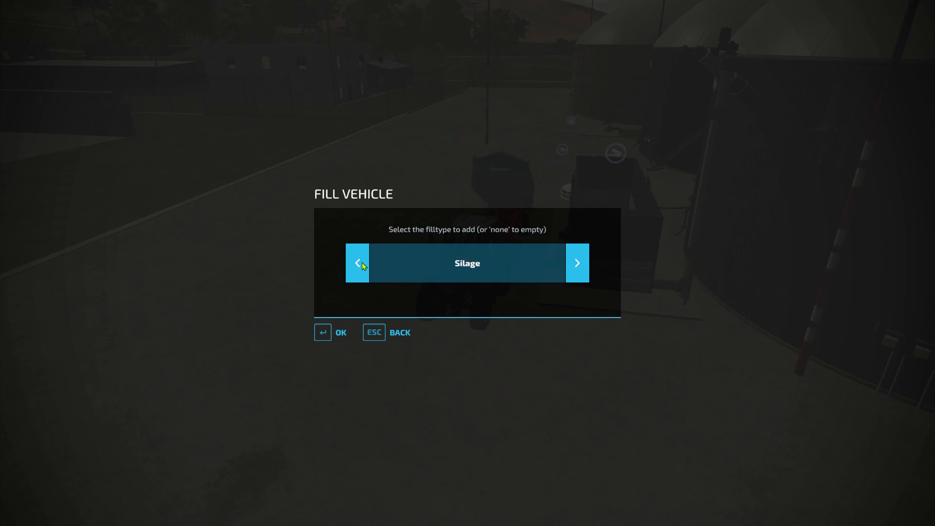
{"action": "left_click", "coordinate": [361, 264]}
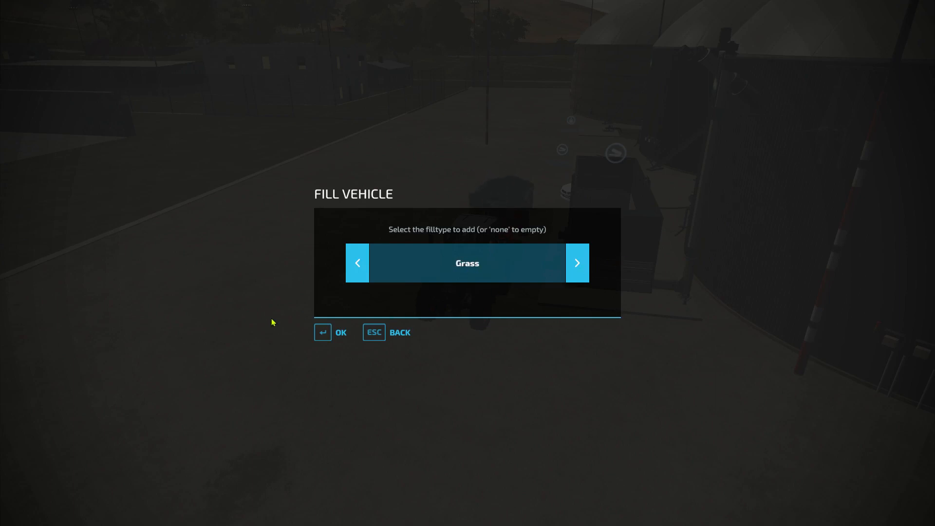
{"action": "left_click", "coordinate": [328, 335]}
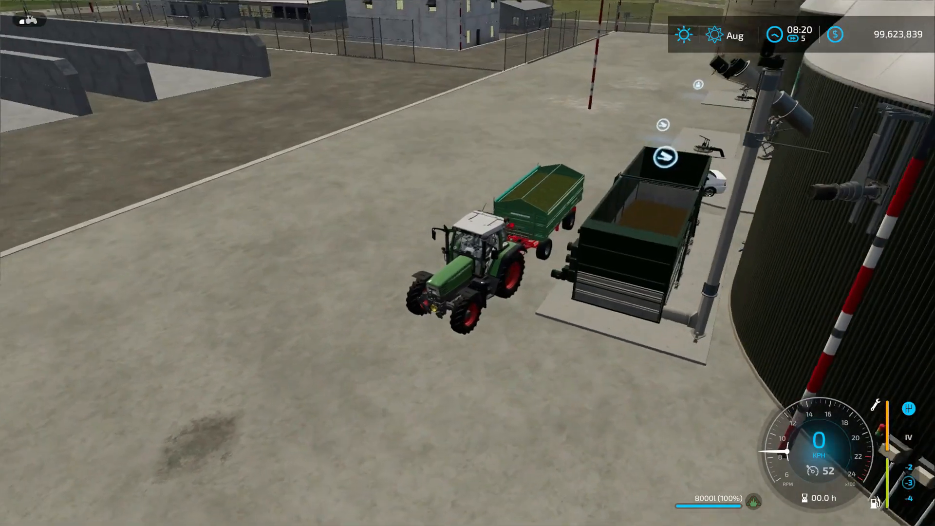
Drive the tractor and grass trailer across the yard into the bunker silo nearest the perimeter fence
{"action": "key", "text": "w"}
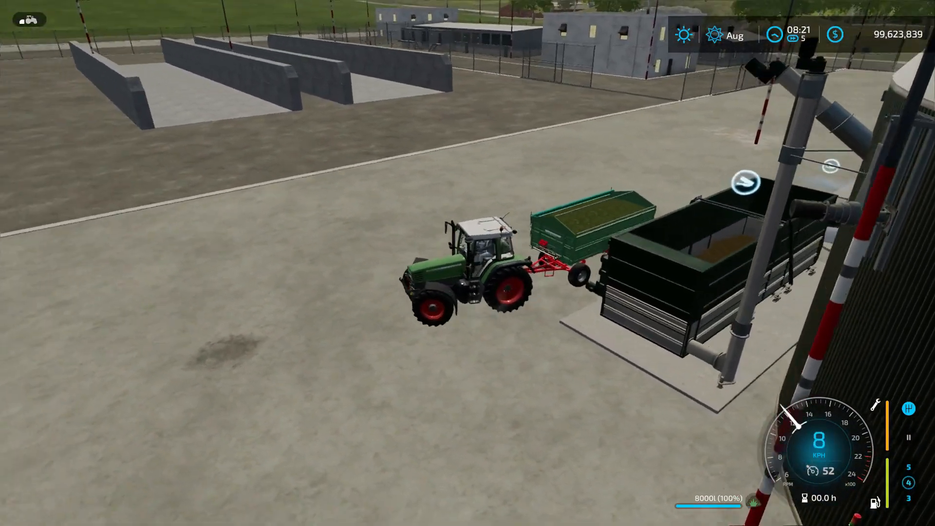
{"action": "key", "text": "d"}
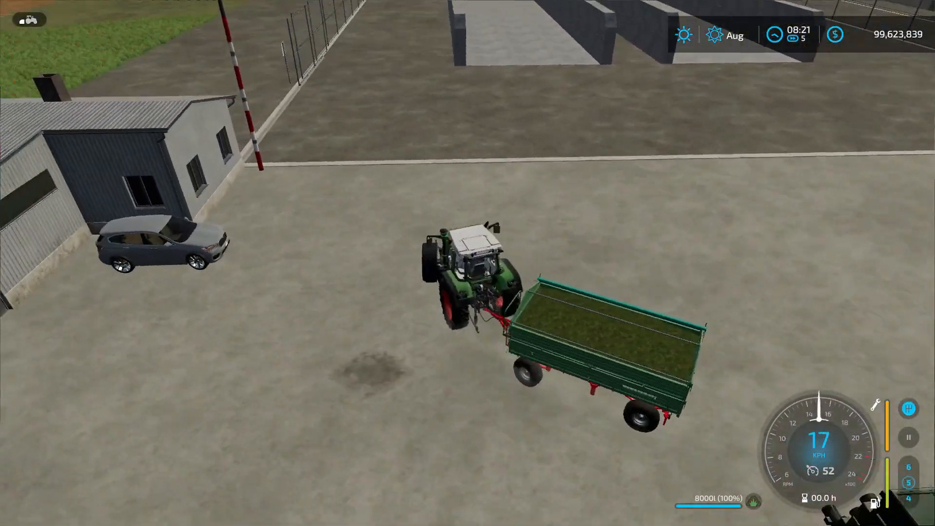
{"action": "key", "text": "w"}
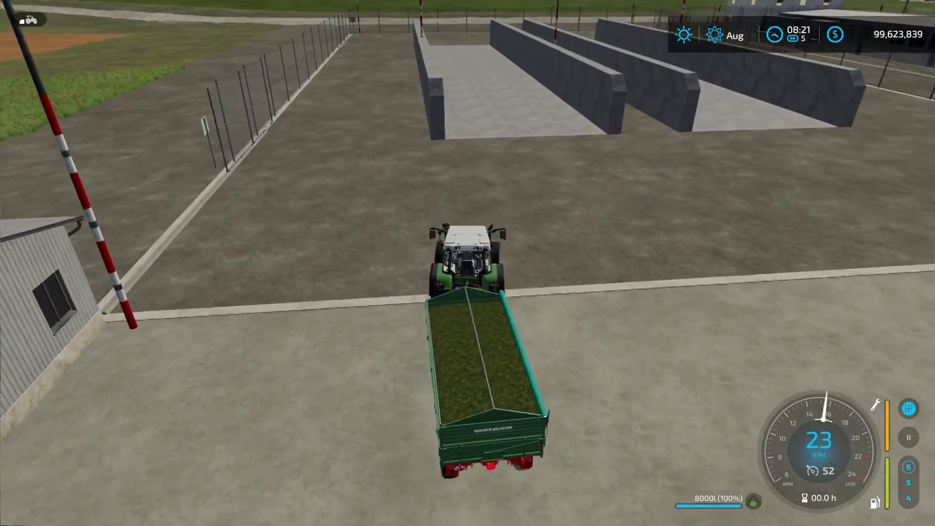
{"action": "key", "text": "w"}
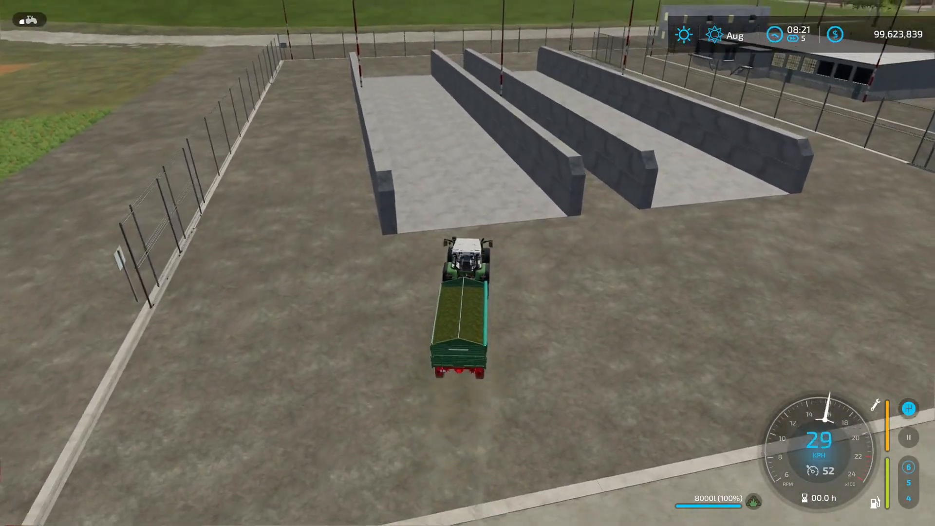
{"action": "key", "text": "s"}
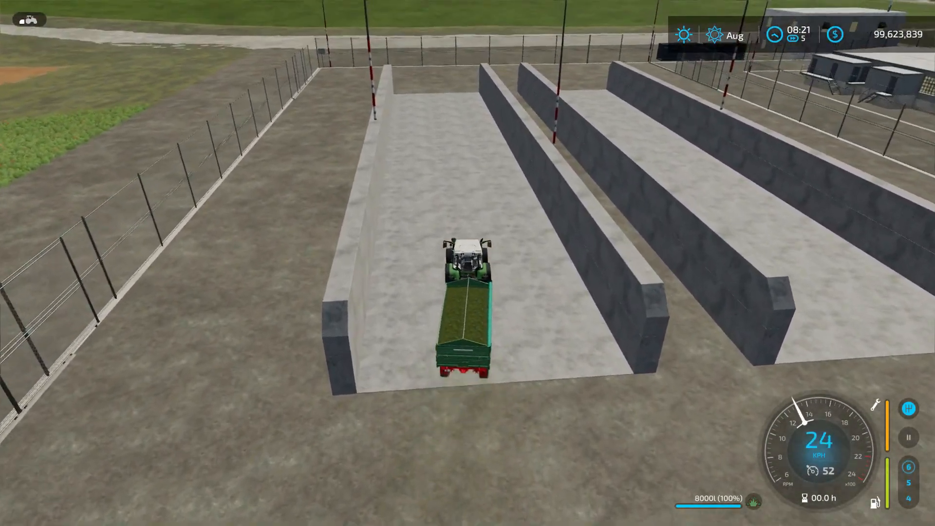
Back the trailer towards the bunker silo's entrance, pull forward slightly inside and try to unload the grass
{"action": "key", "text": "s"}
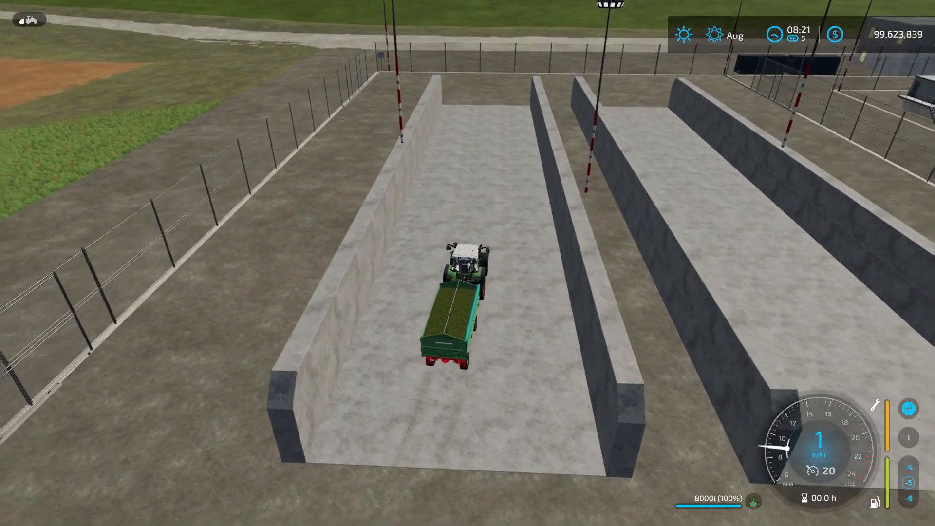
{"action": "key", "text": "s"}
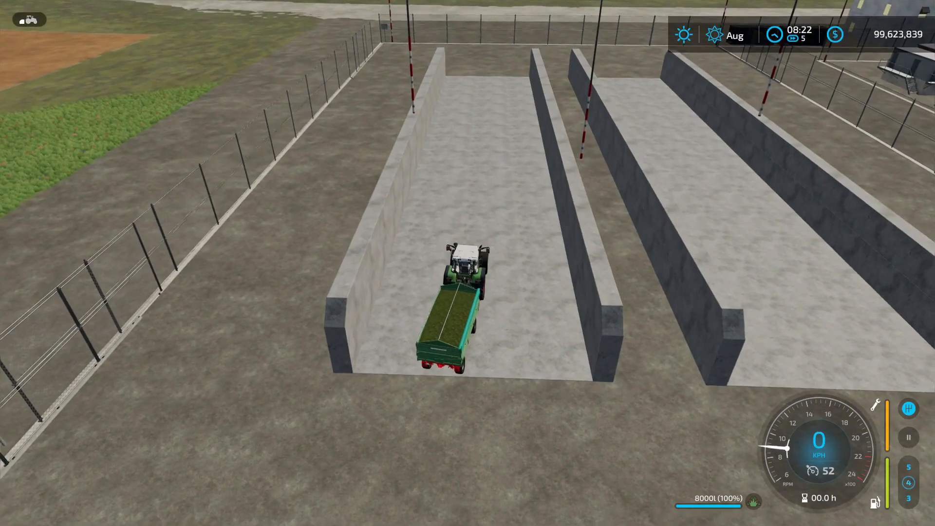
{"action": "key", "text": "w"}
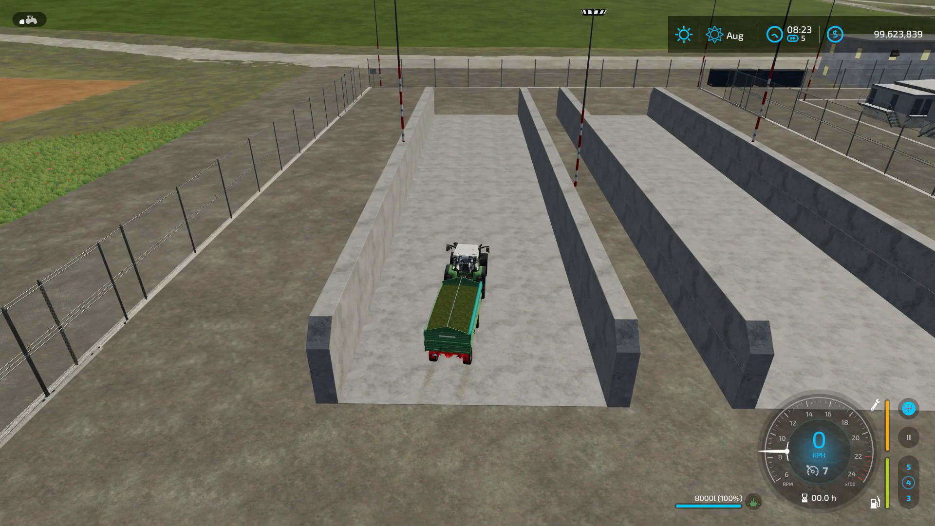
{"action": "key", "text": "ctrl+i"}
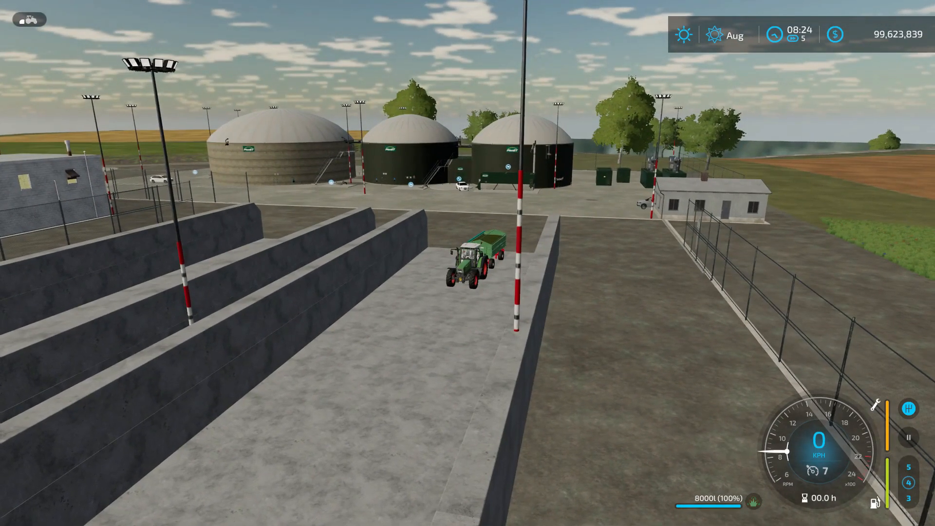
Recheck the ownership of the BGA parcel in the farmland overview and return to the game
{"action": "key", "text": "Escape"}
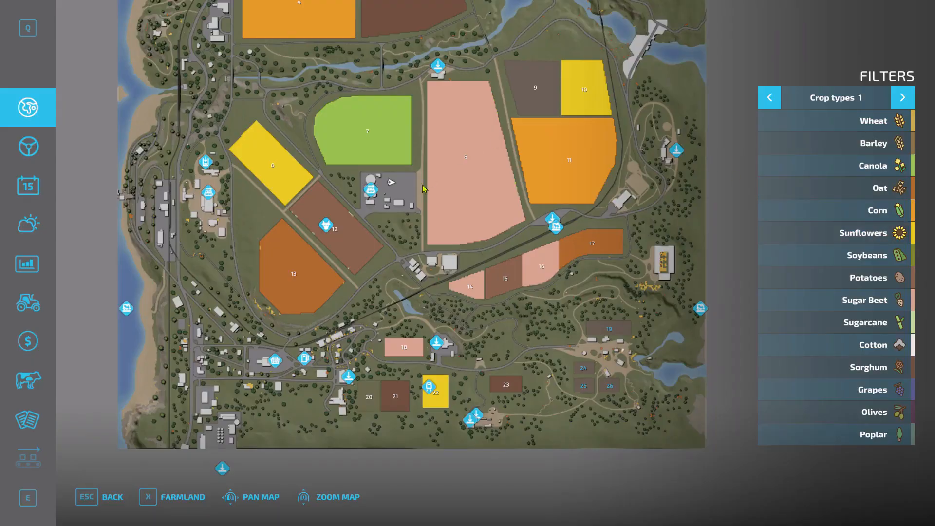
{"action": "left_click", "coordinate": [184, 501]}
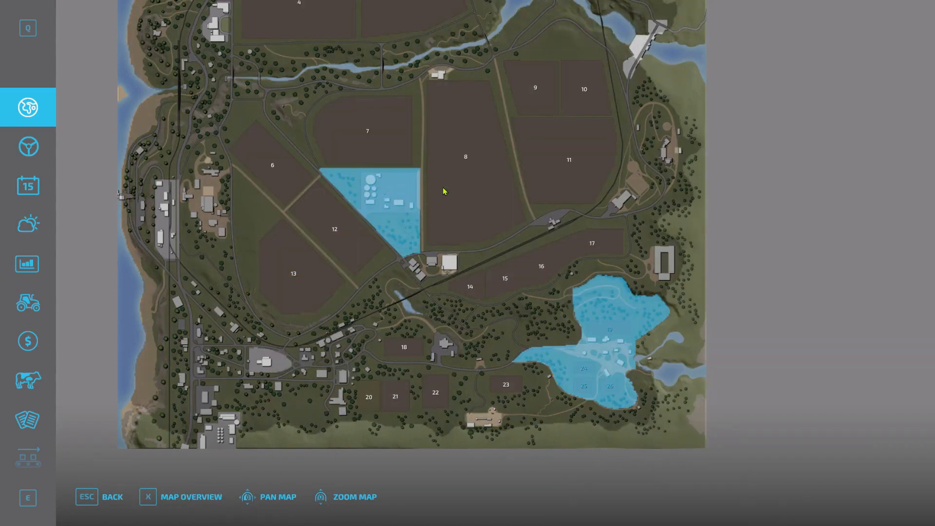
{"action": "key", "text": "Escape"}
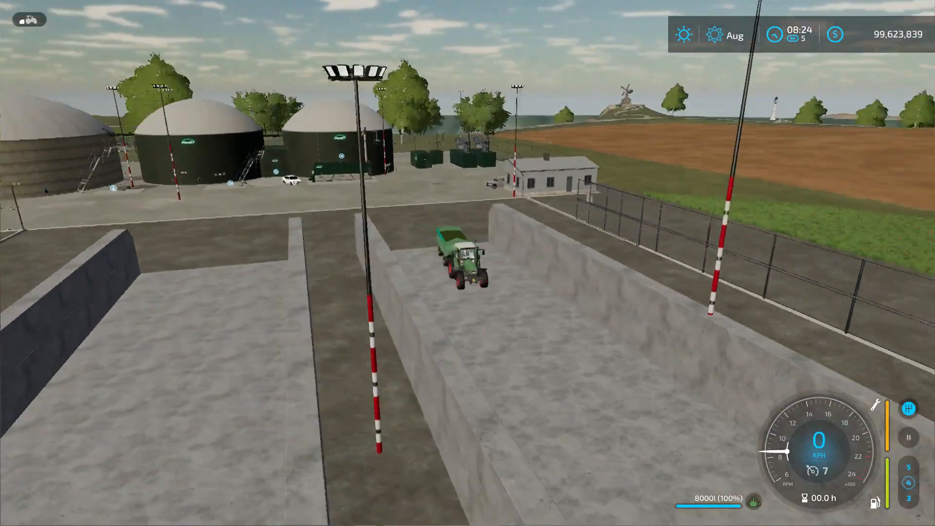